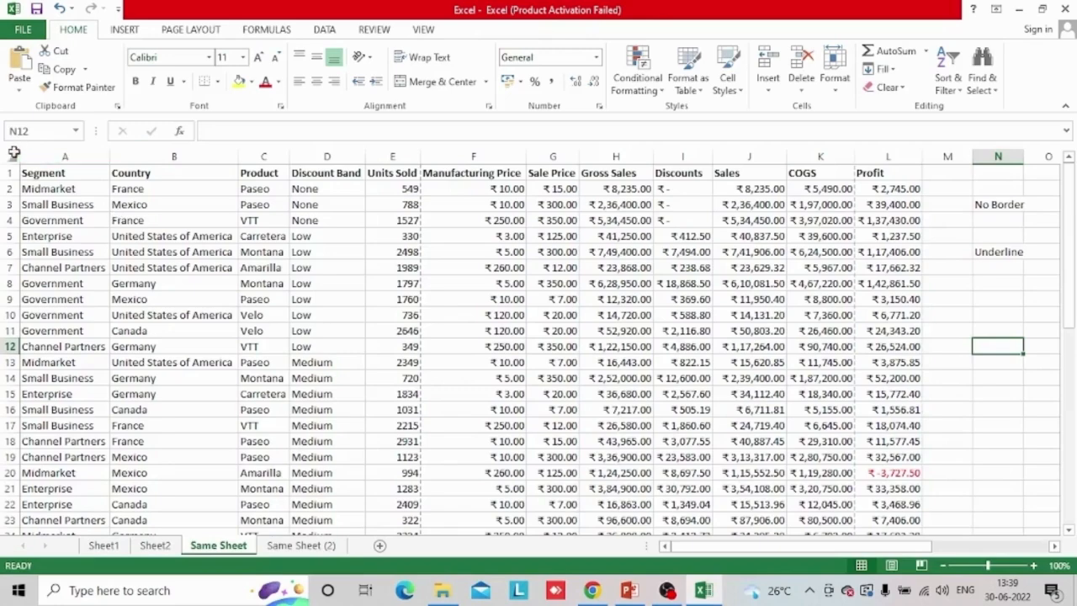
# Examine the existing drop-down cells N3 and N6 and the list of formatting options in column R
pyautogui.click(10, 157)
pyautogui.click(921, 220)
pyautogui.press('Right')
pyautogui.press('Right')
pyautogui.press('Right')
pyautogui.press('Right')
pyautogui.press('Right')
pyautogui.press('Right')
pyautogui.press('Right')
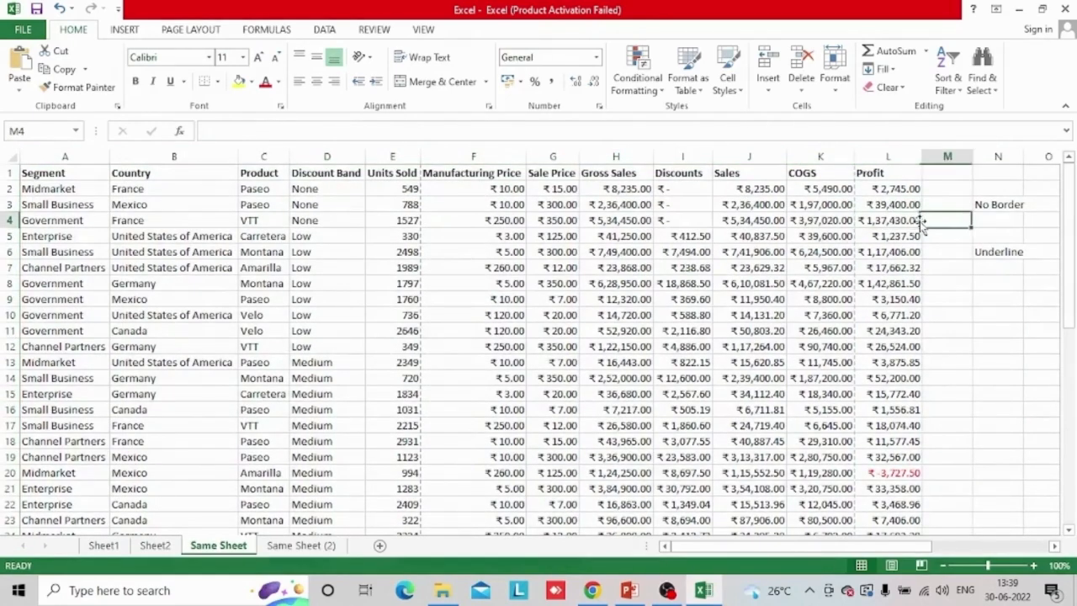
pyautogui.click(794, 191)
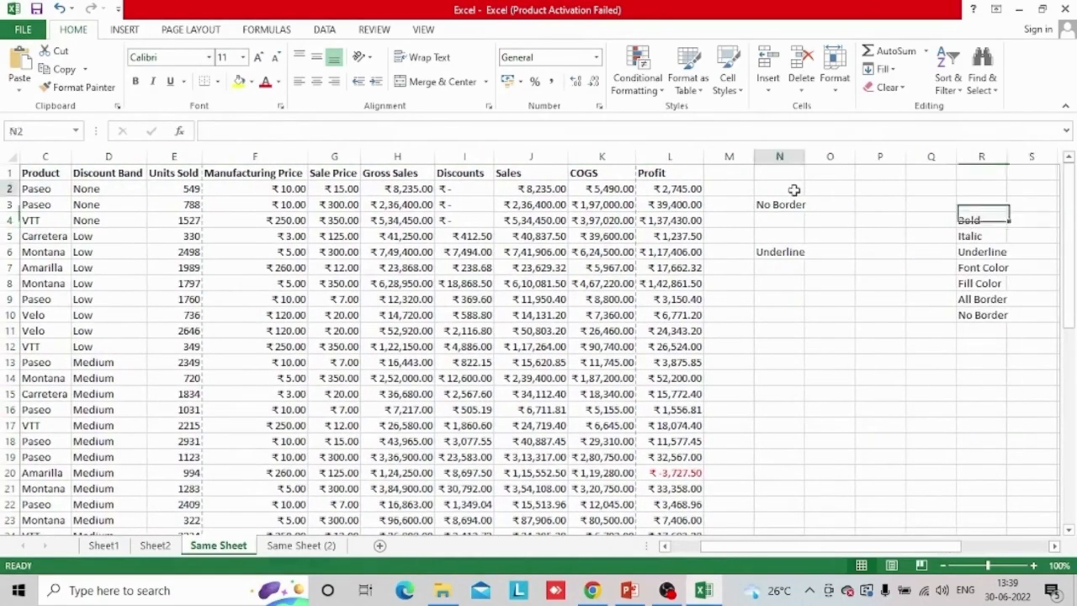
pyautogui.click(793, 206)
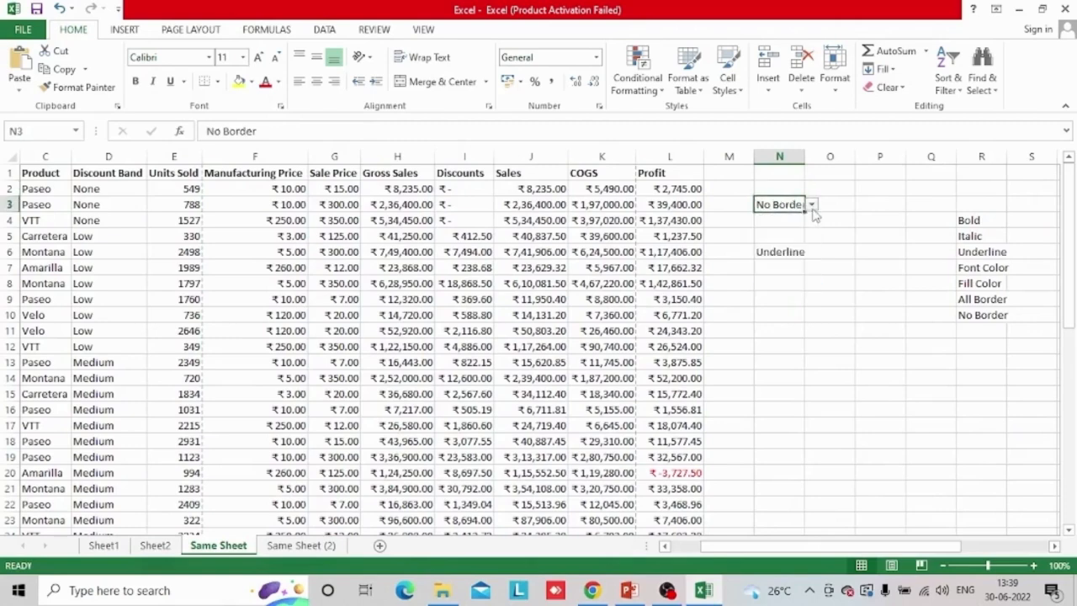
pyautogui.click(791, 252)
pyautogui.click(812, 253)
pyautogui.click(813, 253)
pyautogui.click(813, 254)
pyautogui.click(813, 254)
pyautogui.click(787, 317)
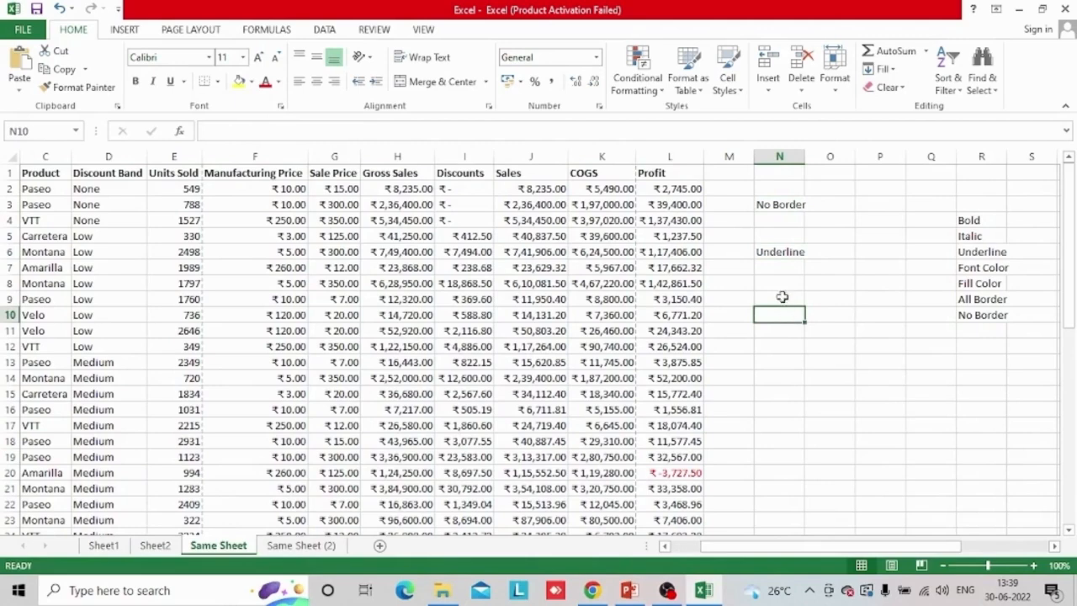
pyautogui.click(782, 299)
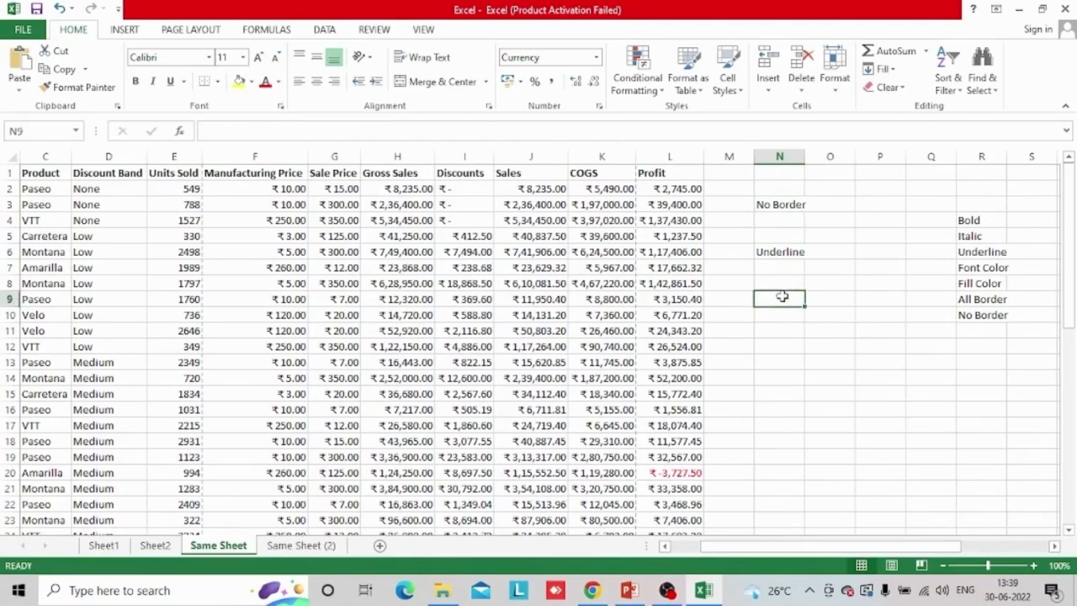
# Clear the contents of cells N6 and N3
pyautogui.click(766, 252)
pyautogui.press('Delete')
pyautogui.click(769, 241)
pyautogui.press('Up')
pyautogui.press('Up')
pyautogui.press('Delete')
pyautogui.click(768, 244)
pyautogui.press('Up')
pyautogui.press('Up')
pyautogui.press('Down')
pyautogui.press('Down')
pyautogui.press('Right')
pyautogui.press('Up')
pyautogui.press('Up')
pyautogui.press('Left')
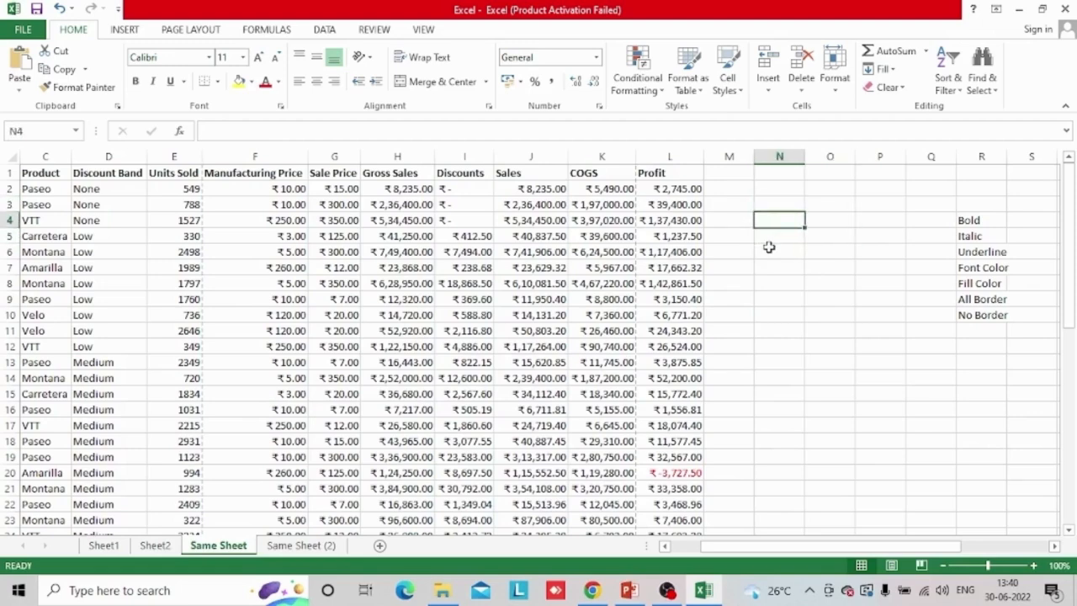
# Add a List data validation to cell M3, using the formatting options in =$R$4:$R$10 as its source
pyautogui.press('Left')
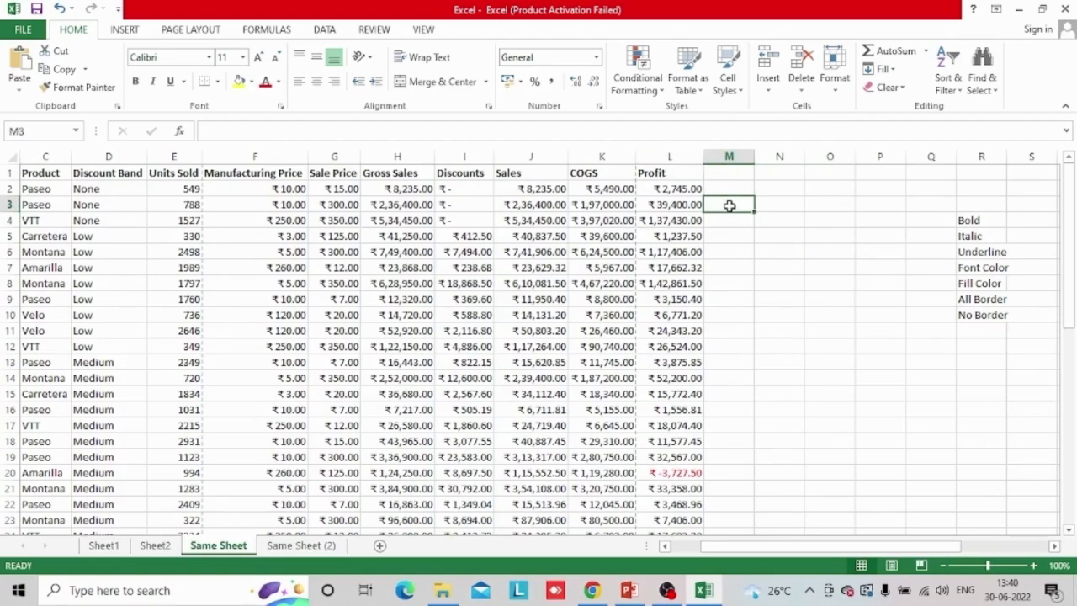
pyautogui.click(325, 30)
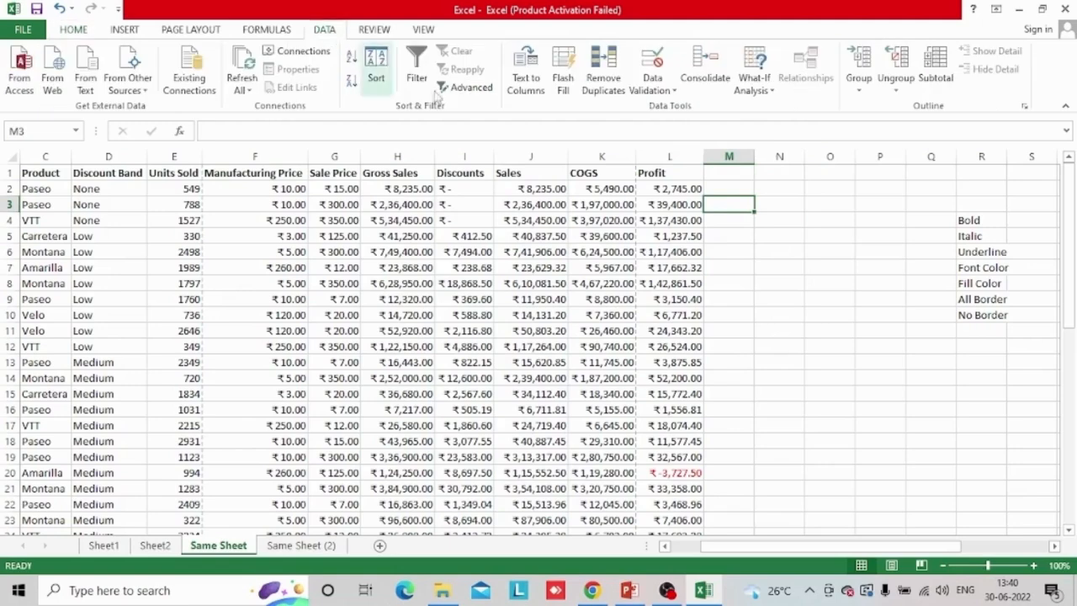
pyautogui.click(657, 89)
pyautogui.click(677, 107)
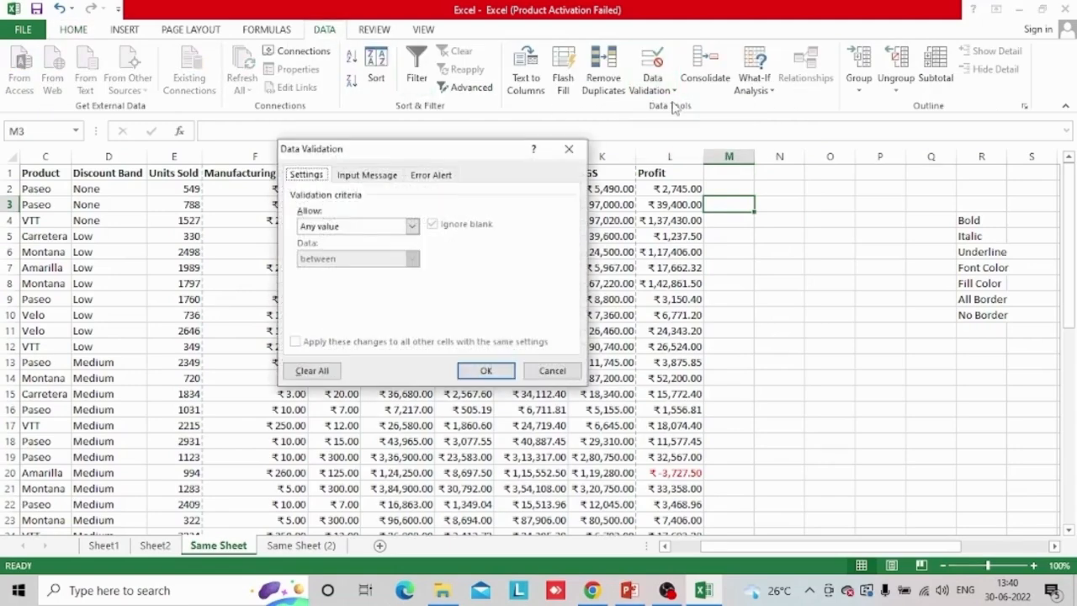
pyautogui.click(413, 228)
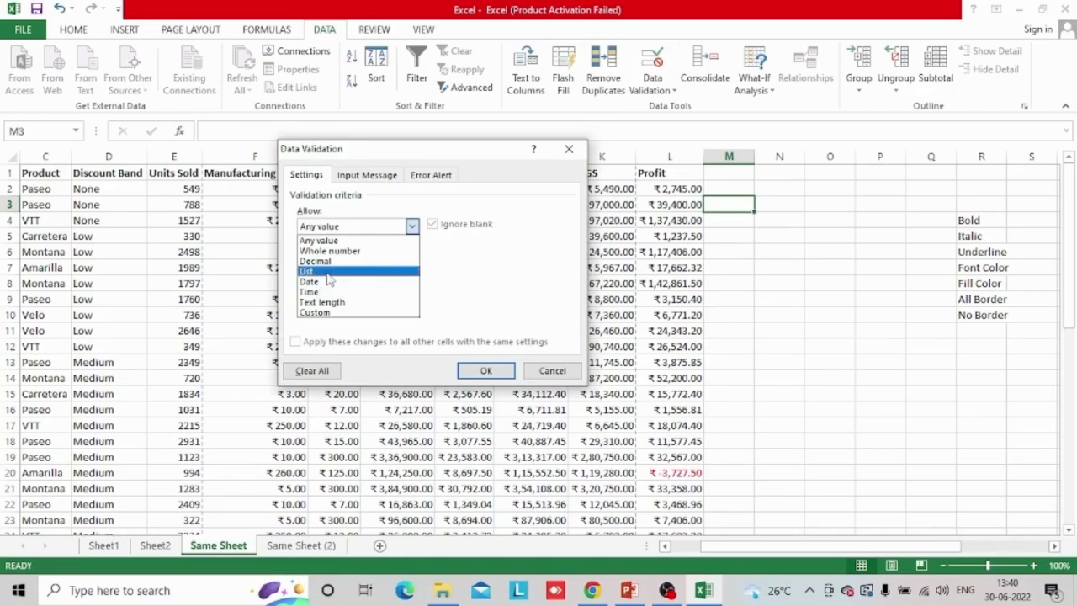
pyautogui.click(329, 271)
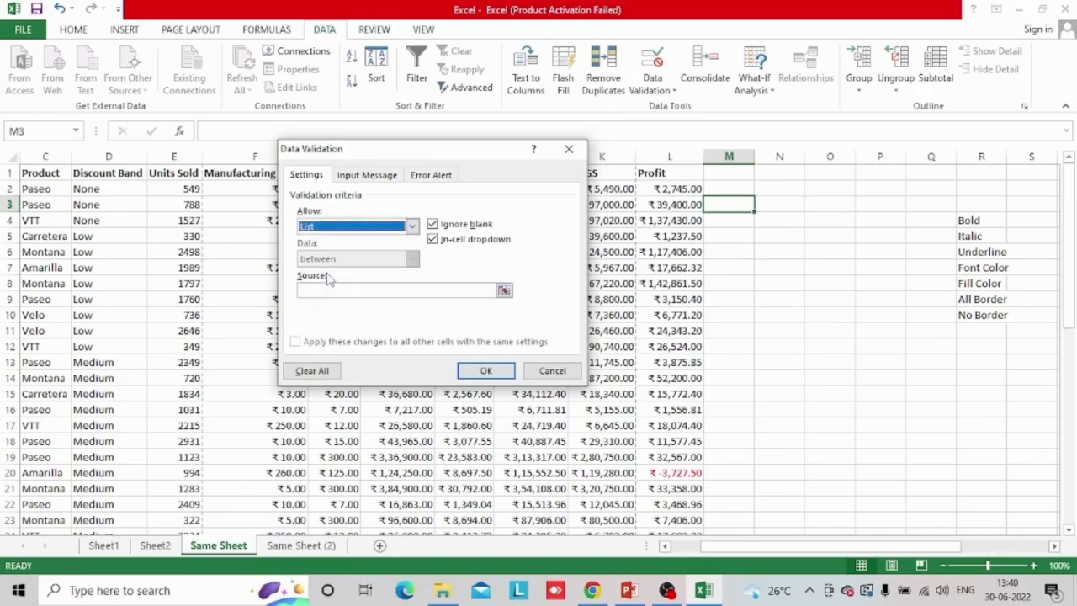
pyautogui.click(503, 292)
pyautogui.moveTo(994, 220); pyautogui.dragTo(998, 313)
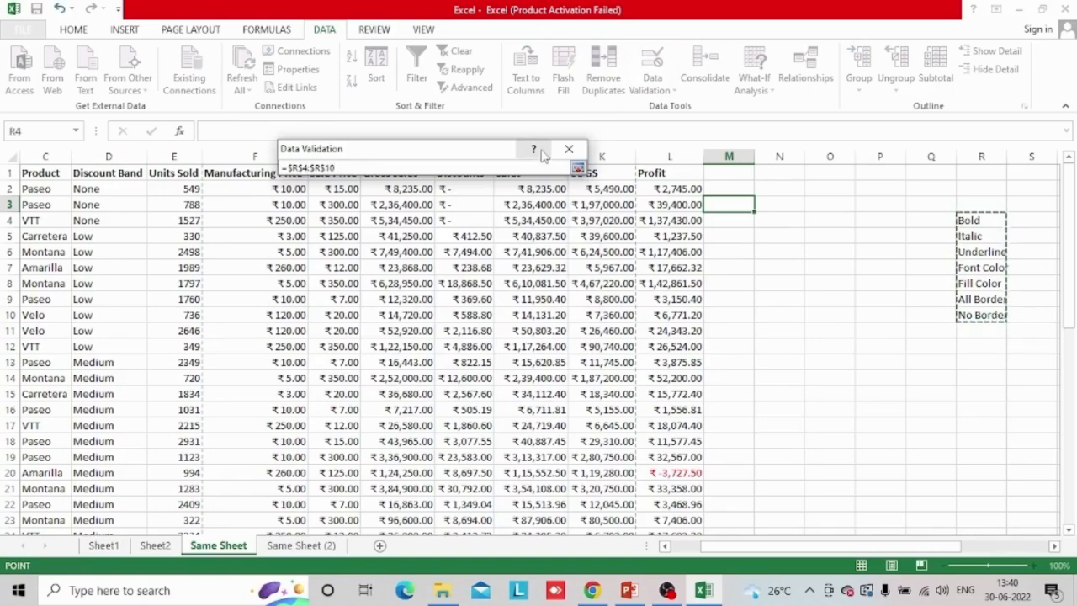
pyautogui.click(578, 168)
pyautogui.click(492, 371)
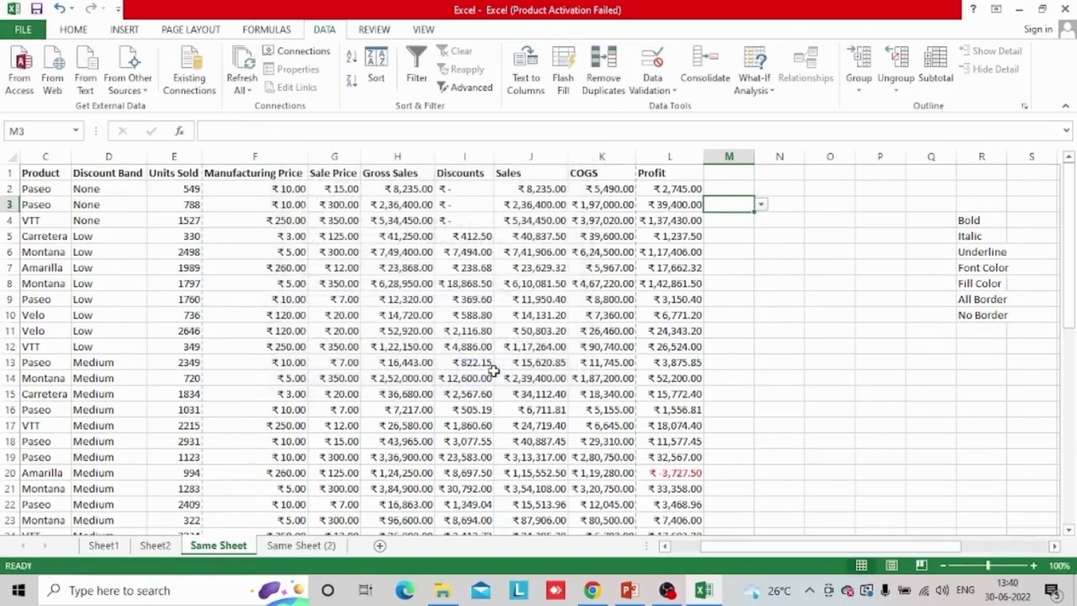
# Choose Bold from the drop-down list in cell M3
pyautogui.click(761, 205)
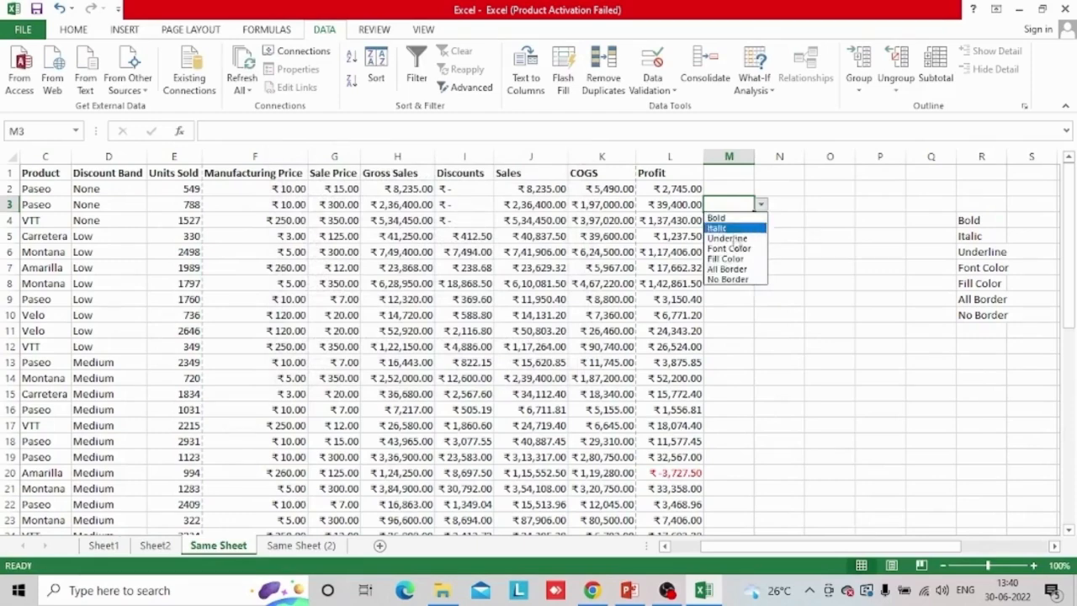
pyautogui.click(761, 217)
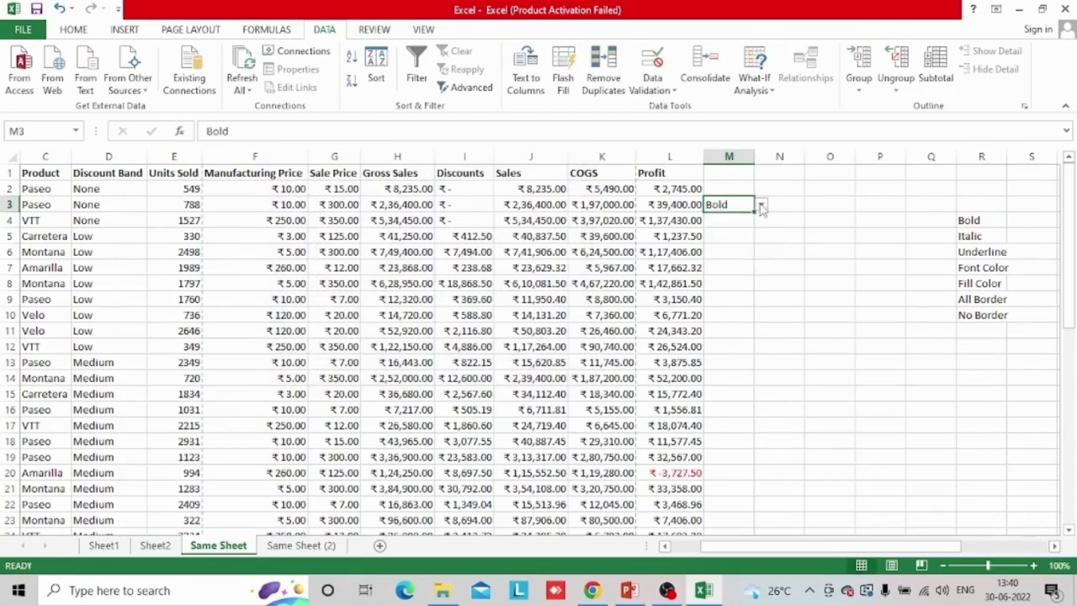
pyautogui.click(761, 205)
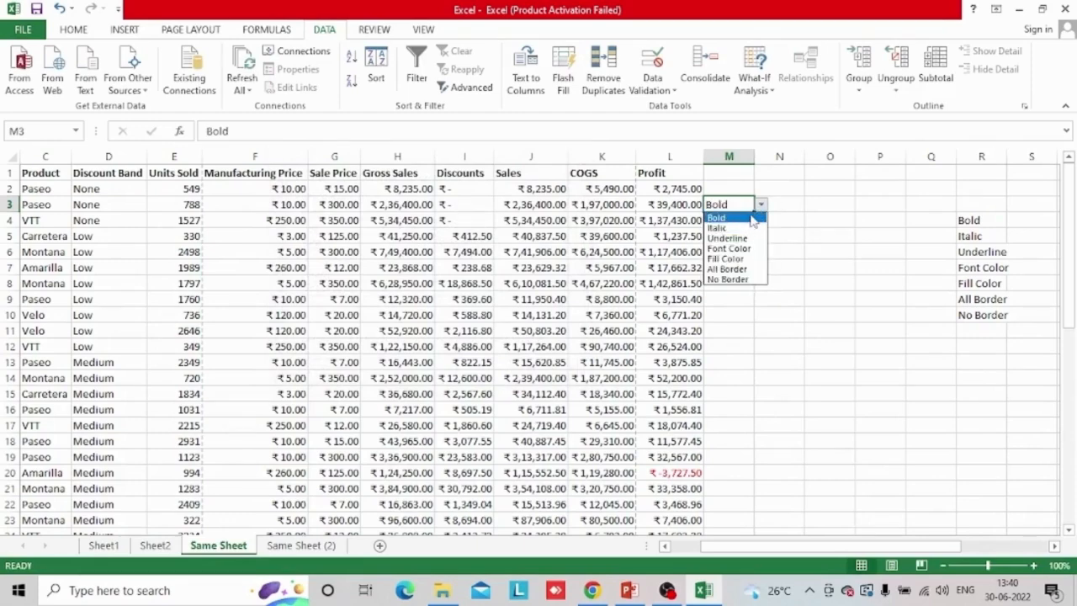
pyautogui.click(752, 218)
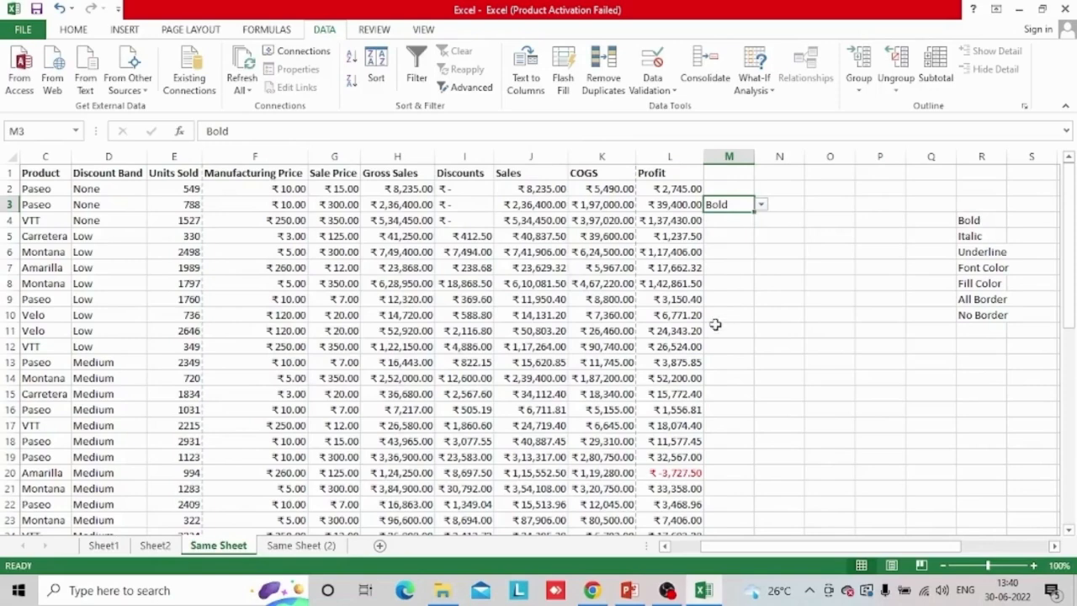
# Select the data range A1:L26 and start a new conditional formatting rule that uses a formula to determine which cells to format
pyautogui.click(160, 223)
pyautogui.press('Left')
pyautogui.press('Left')
pyautogui.press('Left')
pyautogui.press('Left')
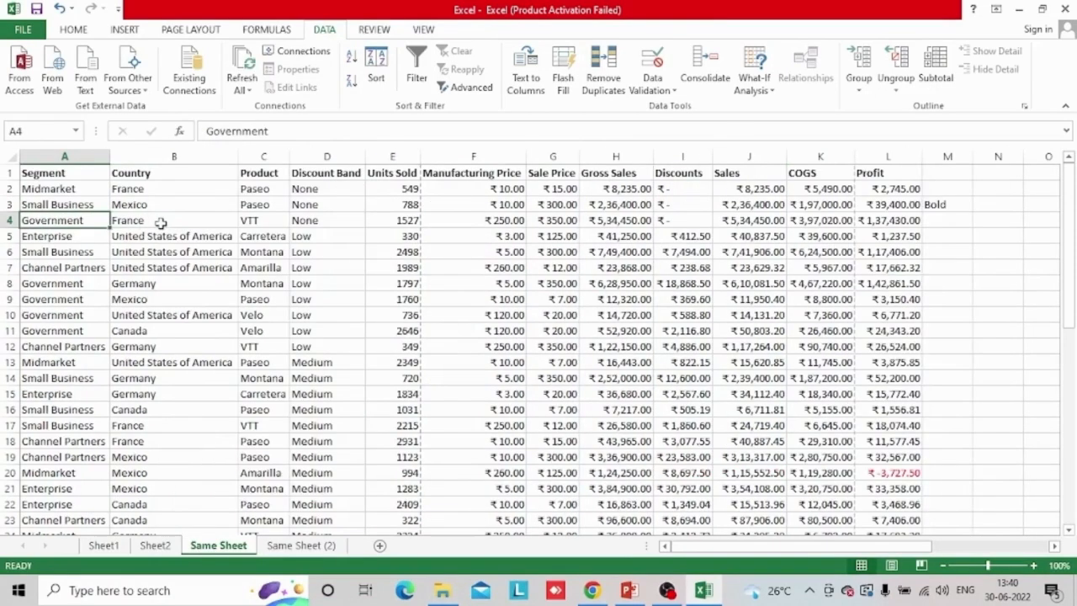
pyautogui.click(11, 156)
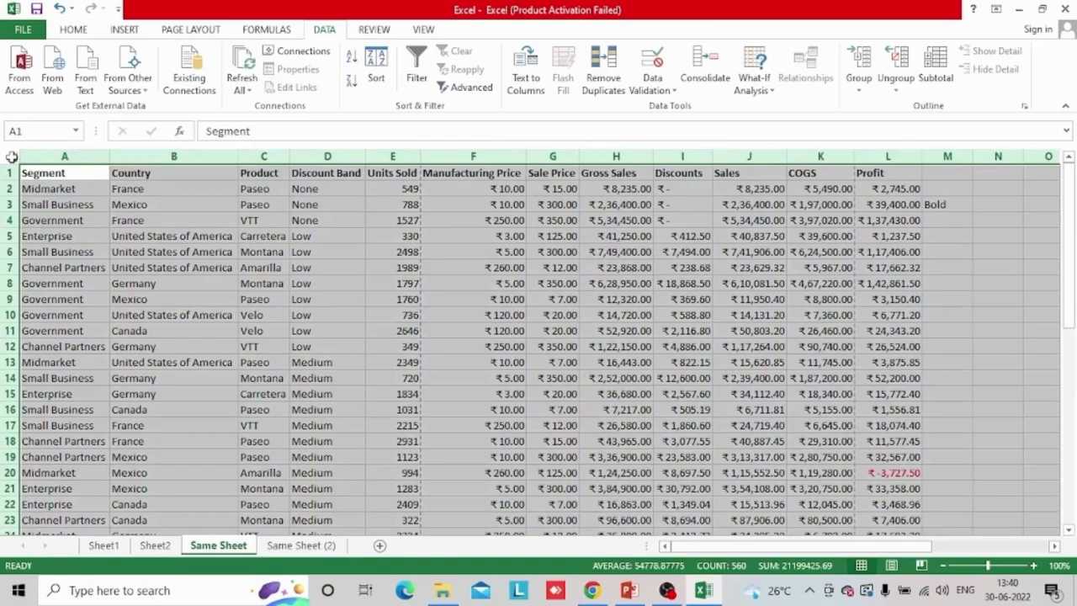
pyautogui.click(69, 176)
pyautogui.hotkey('ctrl', 'shift', 'Right')
pyautogui.hotkey('ctrl', 'shift', 'Down')
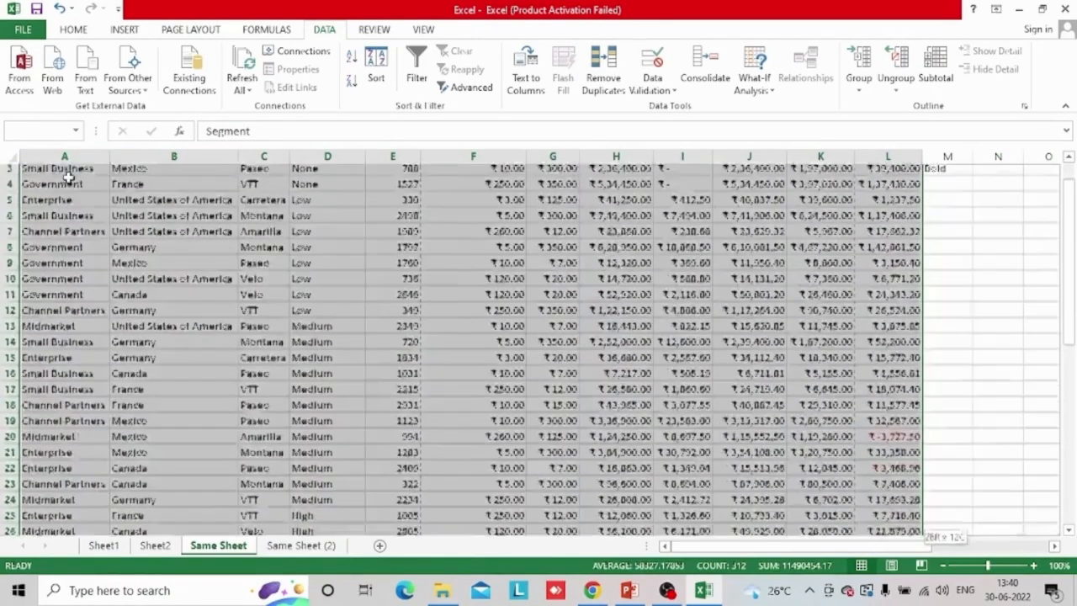
pyautogui.click(85, 32)
pyautogui.click(648, 83)
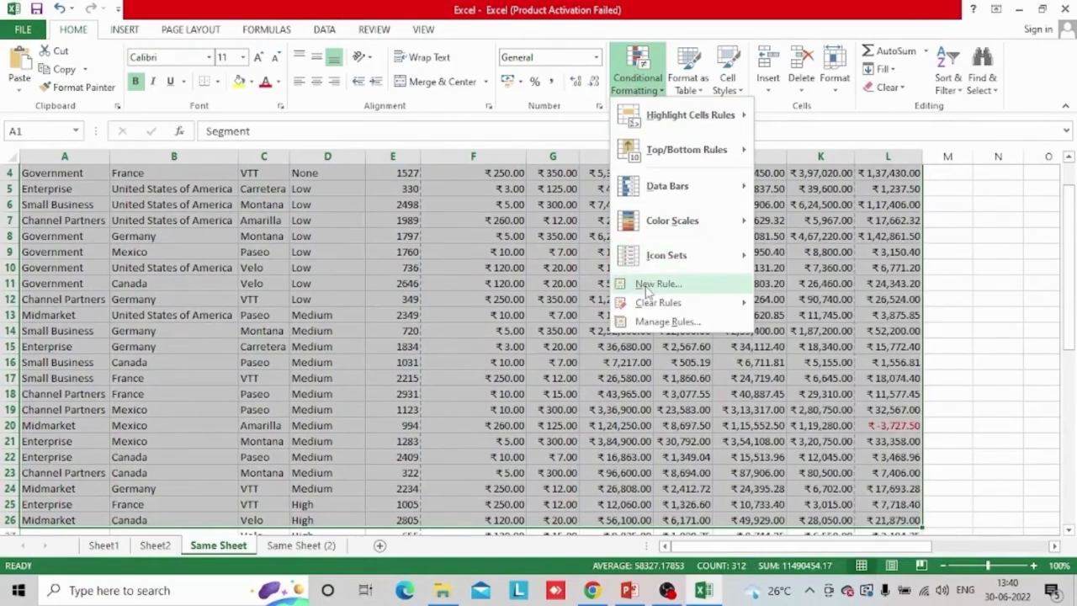
pyautogui.click(657, 283)
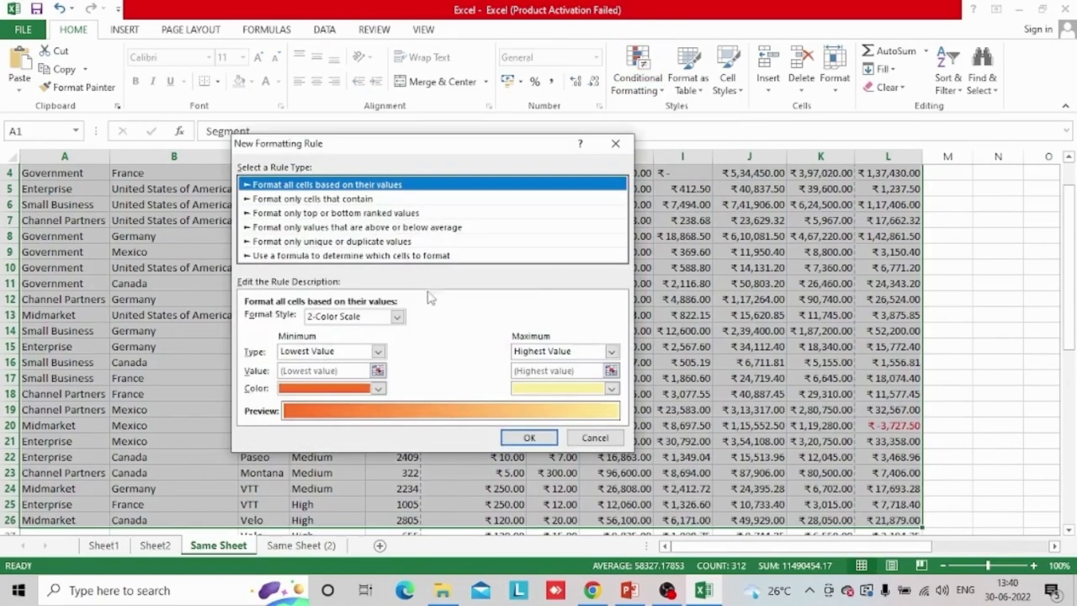
pyautogui.click(433, 256)
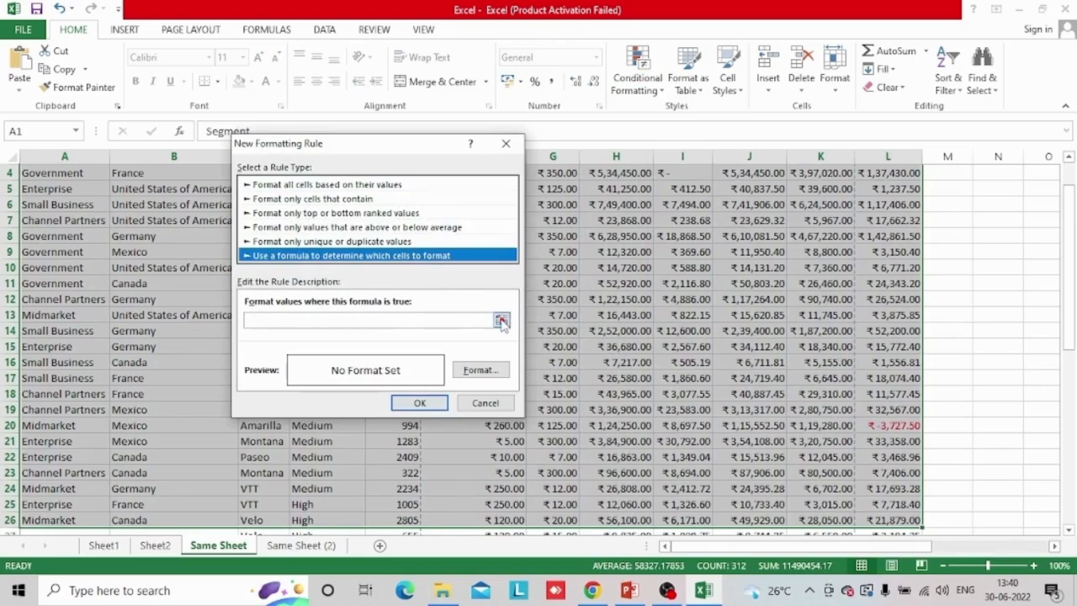
# Enter the rule formula =$M$3="Bold" and save the rule without setting a format
pyautogui.click(403, 323)
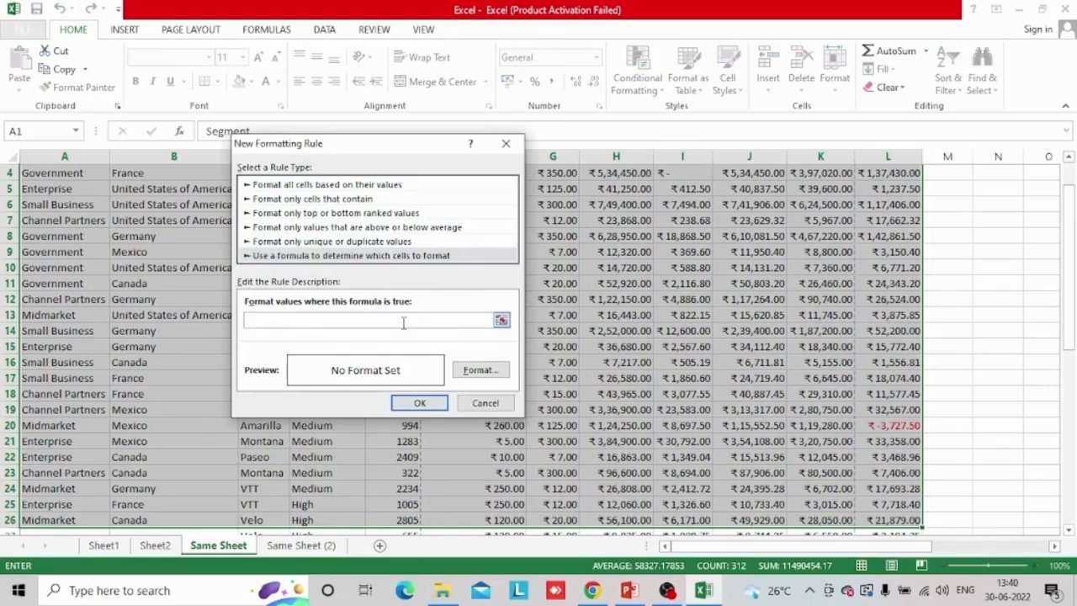
pyautogui.write('=')
pyautogui.click(962, 217)
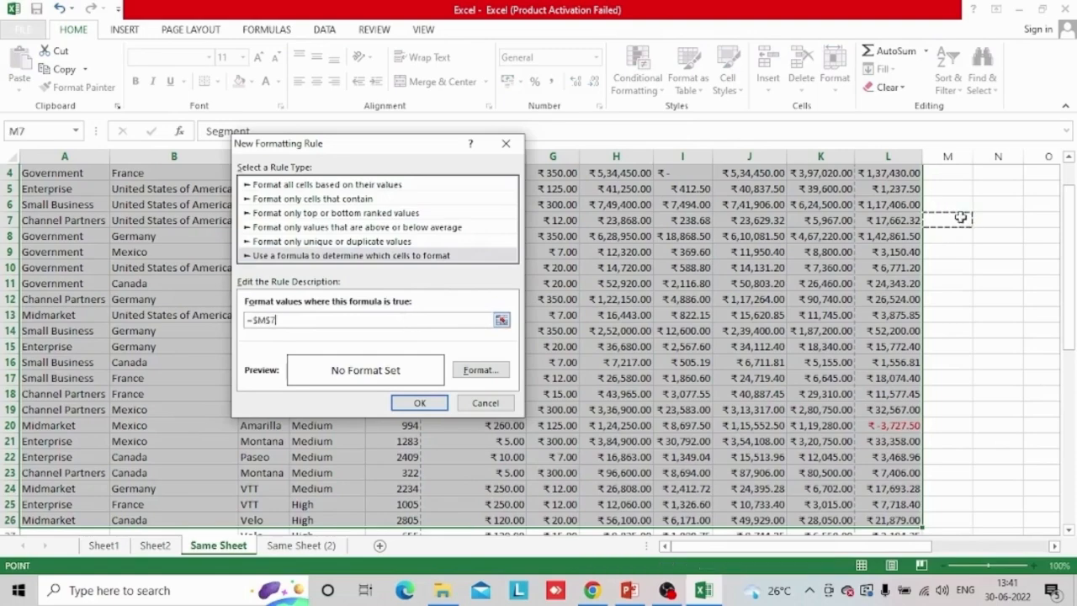
pyautogui.press('Right')
pyautogui.press('Right')
pyautogui.press('Up')
pyautogui.press('Up')
pyautogui.press('Up')
pyautogui.press('Up')
pyautogui.press('Up')
pyautogui.press('Up')
pyautogui.press('Left')
pyautogui.press('Left')
pyautogui.press('Down')
pyautogui.press('Down')
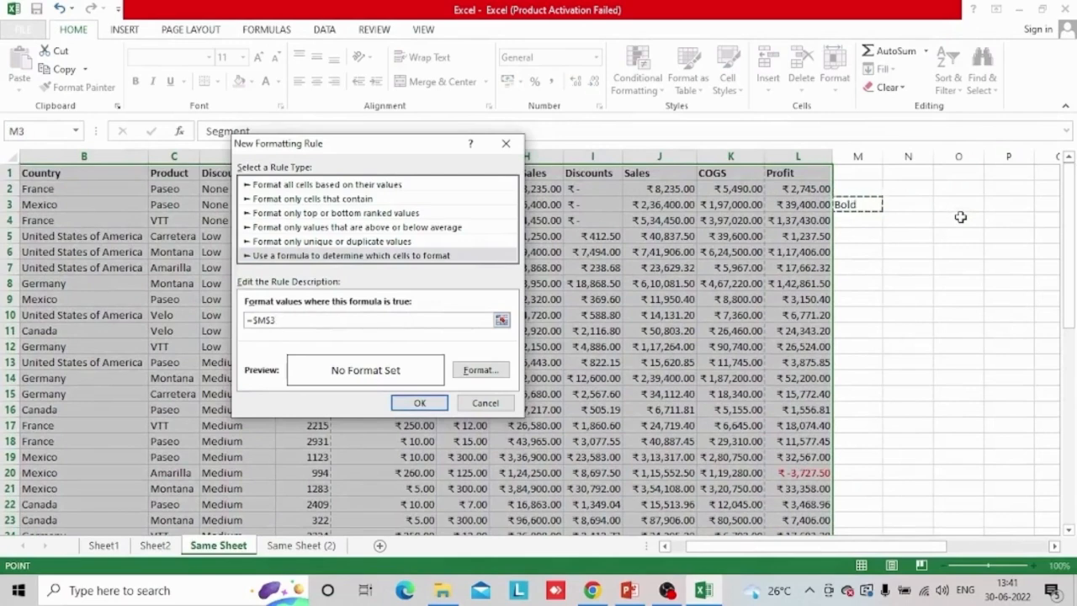
pyautogui.write('=')
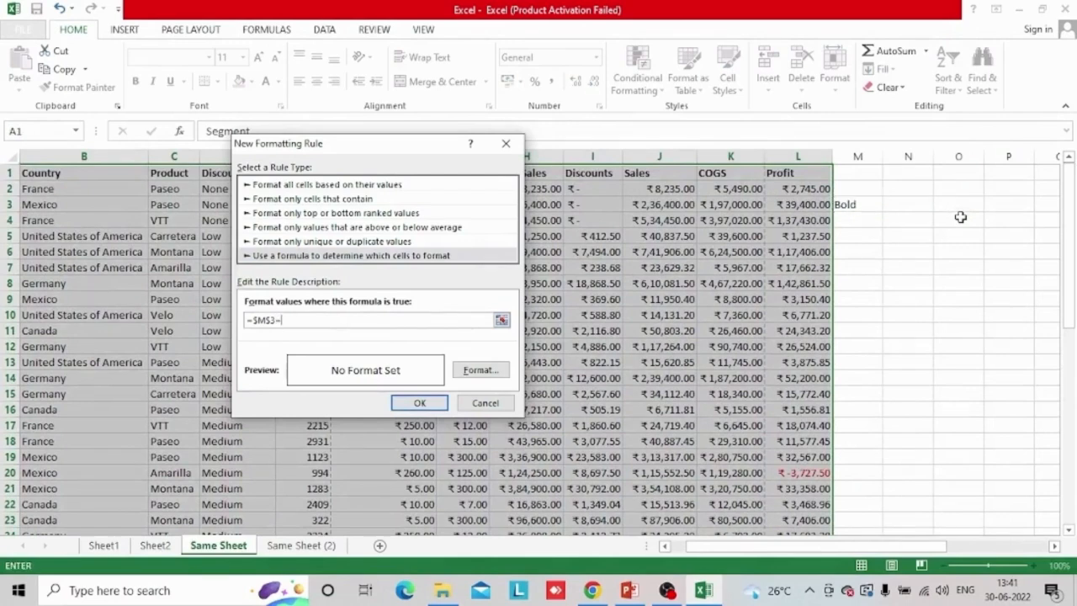
pyautogui.write('"Bold"')
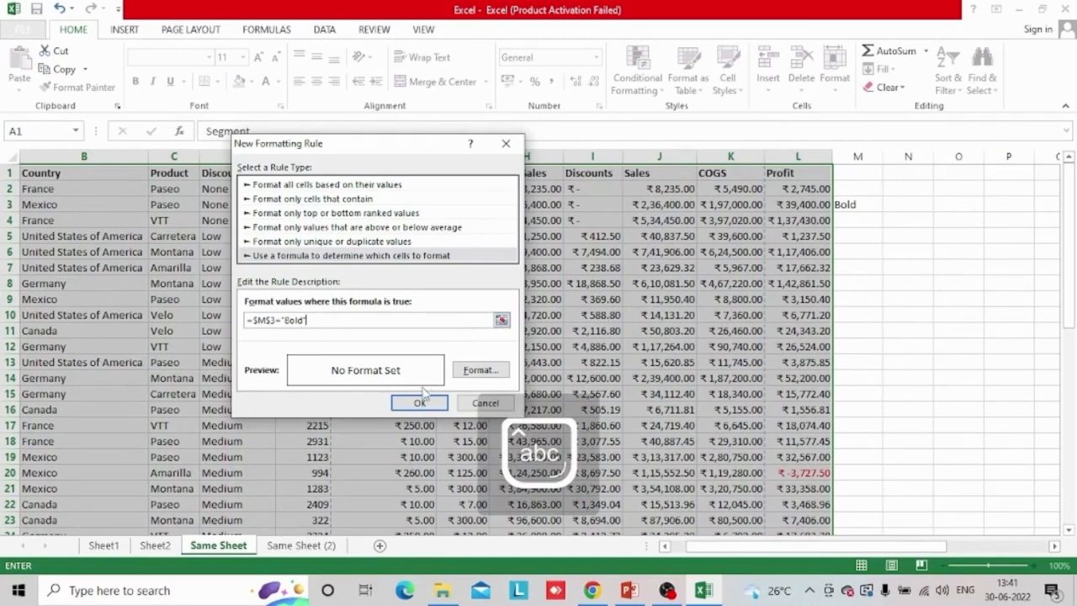
pyautogui.click(420, 403)
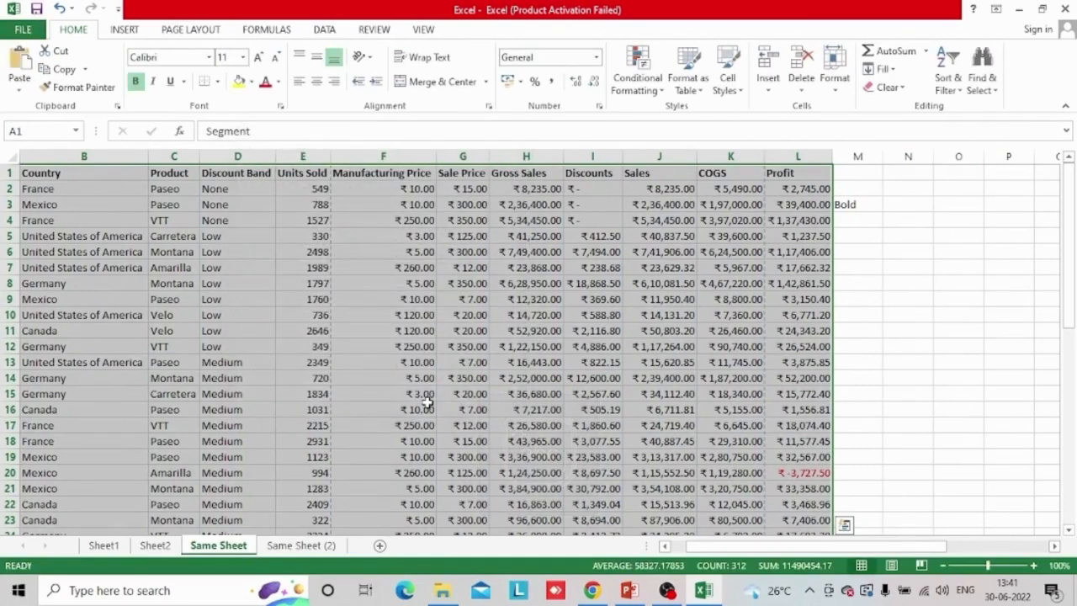
# Test the rule by switching the drop-down in cell M3 to Italic and back to Bold
pyautogui.click(868, 204)
pyautogui.click(889, 205)
pyautogui.click(864, 226)
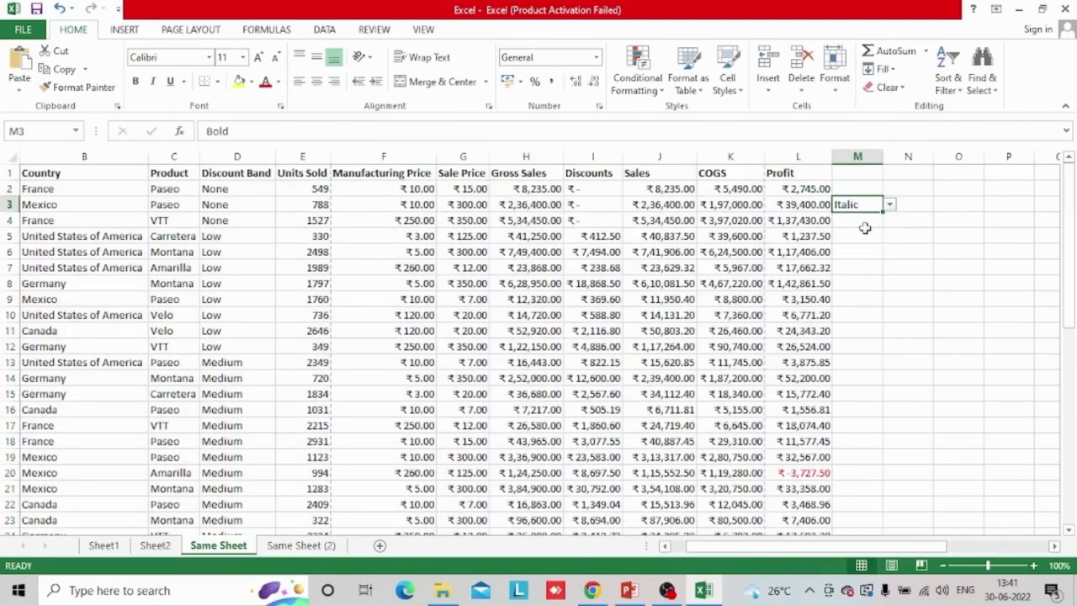
pyautogui.click(889, 204)
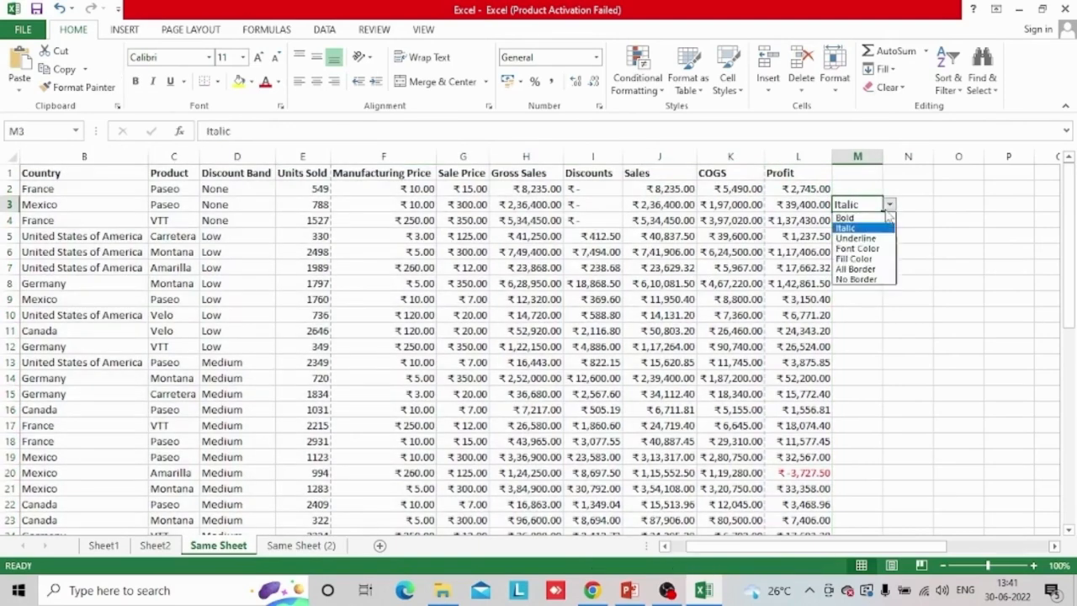
pyautogui.click(845, 217)
pyautogui.press('Return')
pyautogui.click(867, 206)
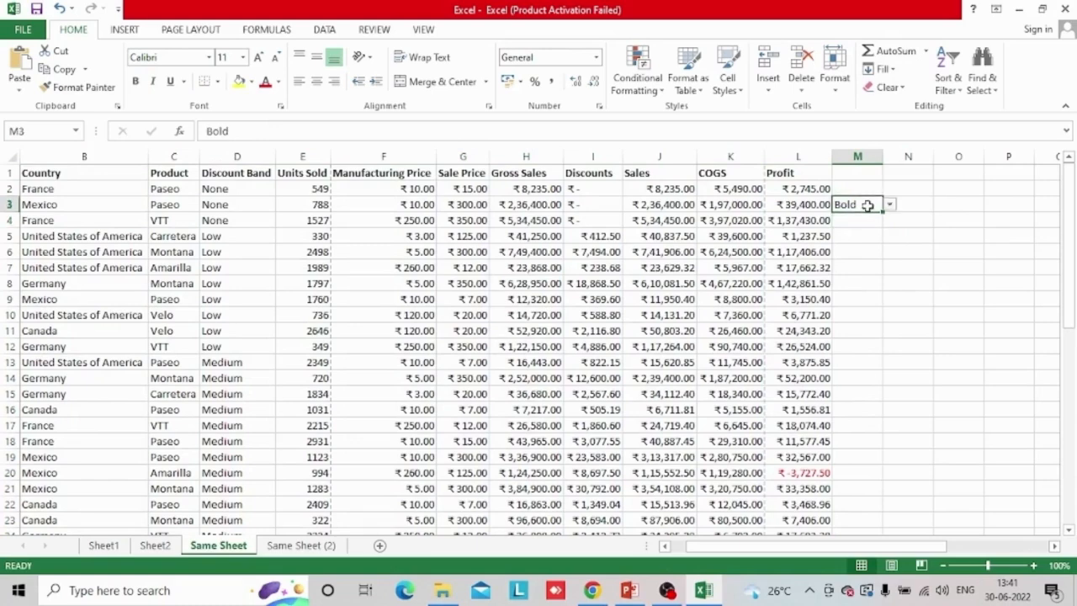
# Select columns B through L of the sales data and start a new conditional formatting rule based on a formula
pyautogui.click(7, 157)
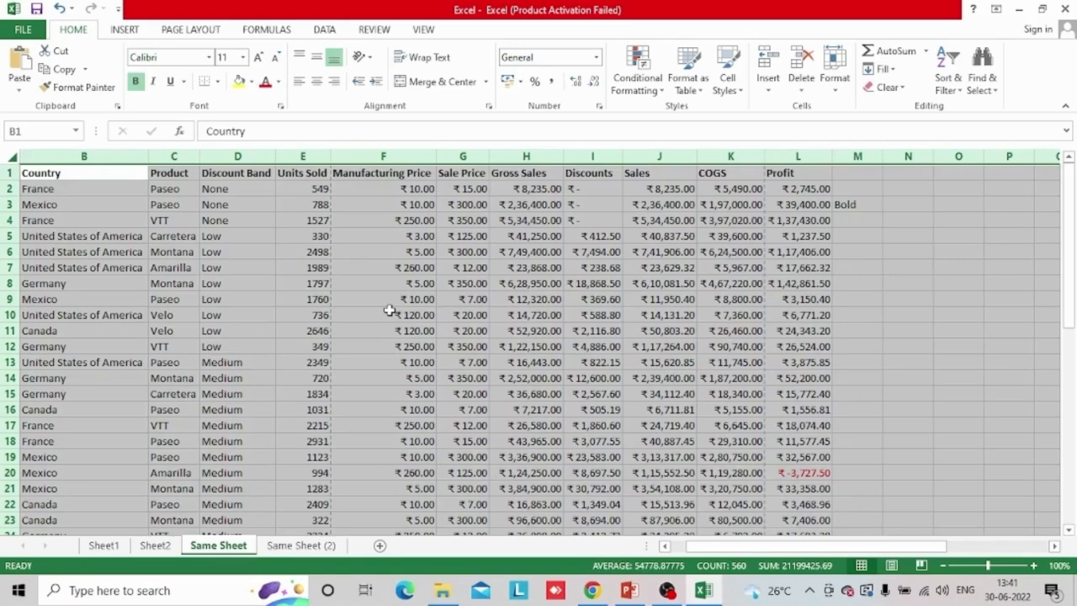
pyautogui.click(627, 252)
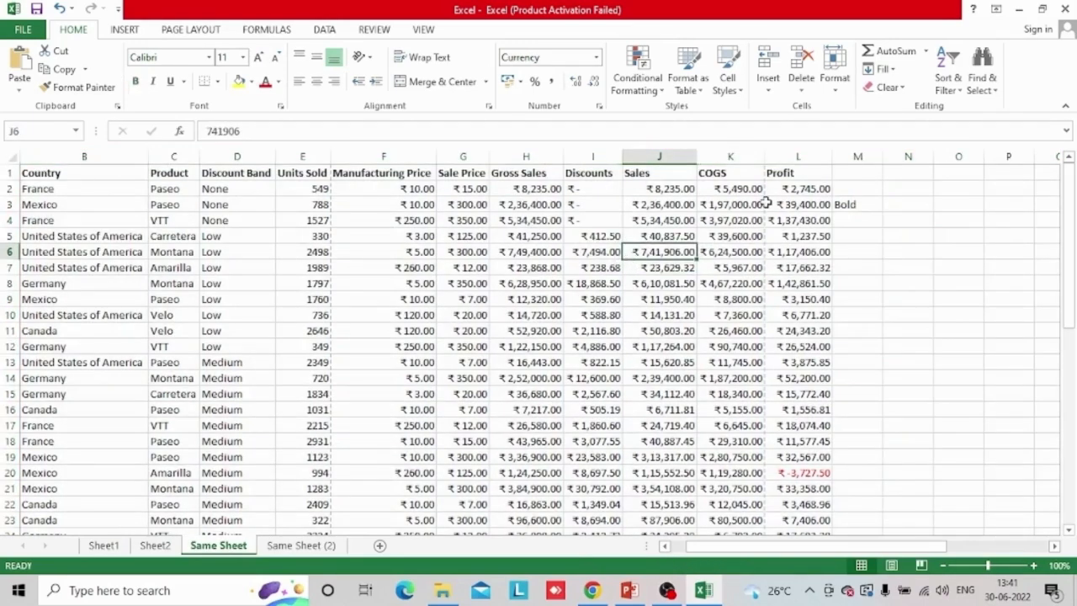
pyautogui.moveTo(25, 159); pyautogui.dragTo(808, 157)
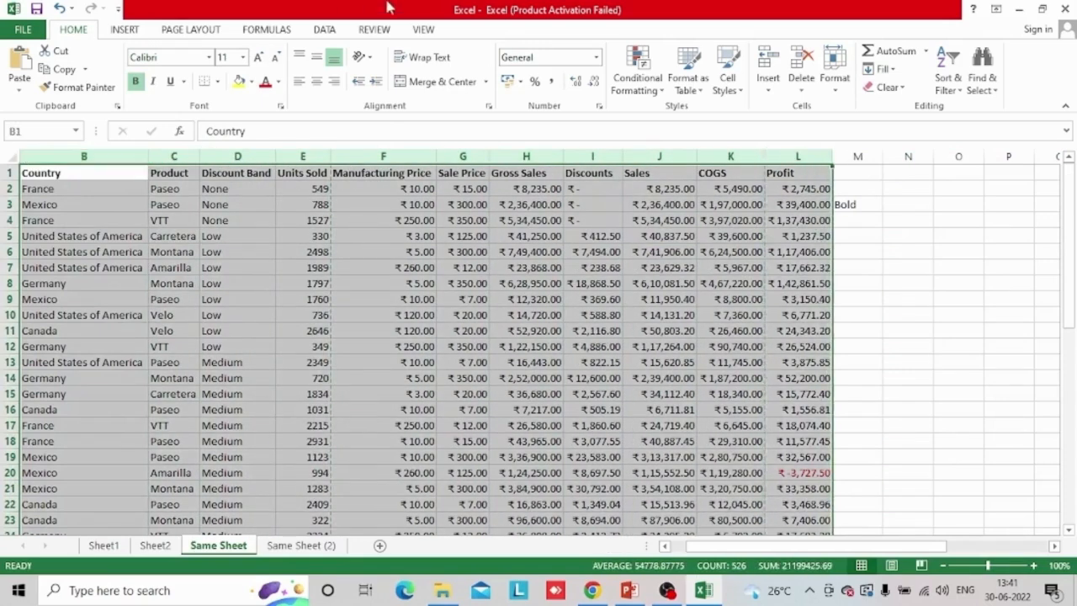
pyautogui.click(635, 84)
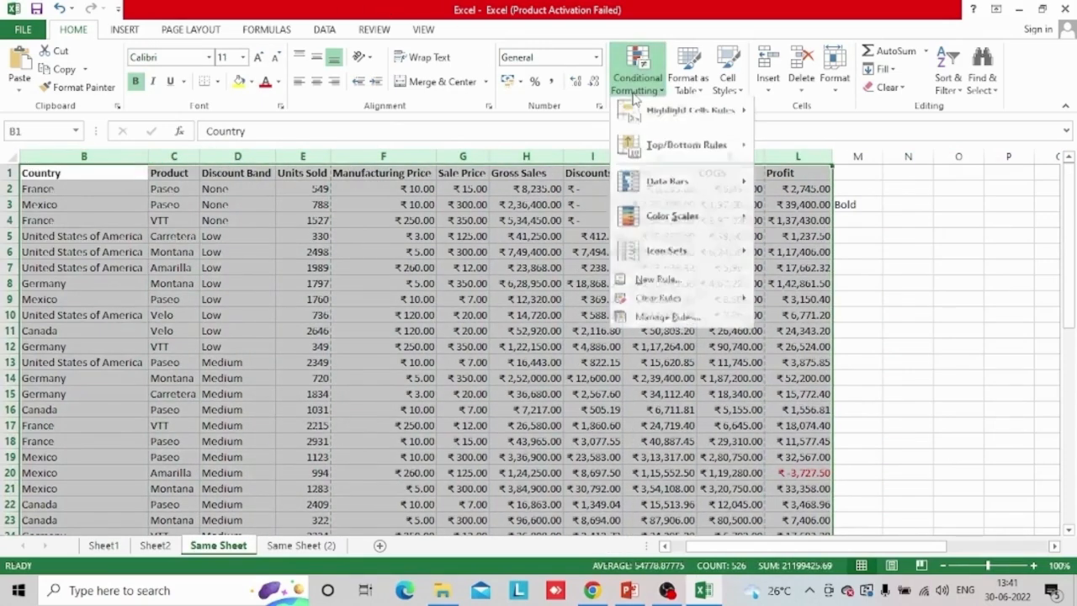
pyautogui.click(670, 286)
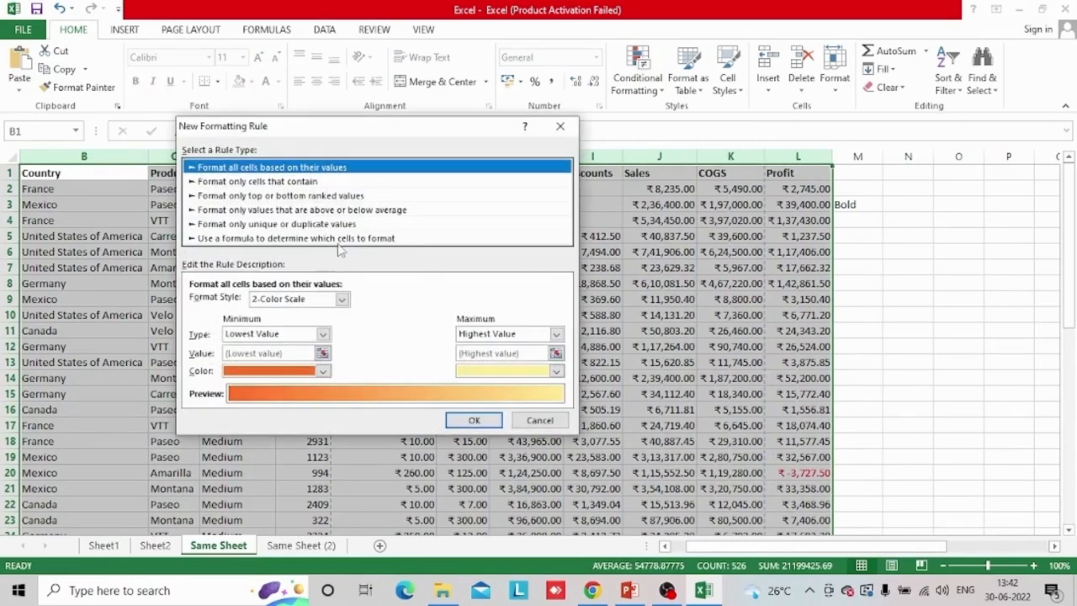
pyautogui.click(346, 241)
# Enter =$M$3="Bold" as the formula of the new formatting rule
pyautogui.click(322, 305)
pyautogui.write('=')
pyautogui.click(854, 208)
pyautogui.write('="Bold"')
# Set the rule's format to the Bold font style and save the rule
pyautogui.click(427, 353)
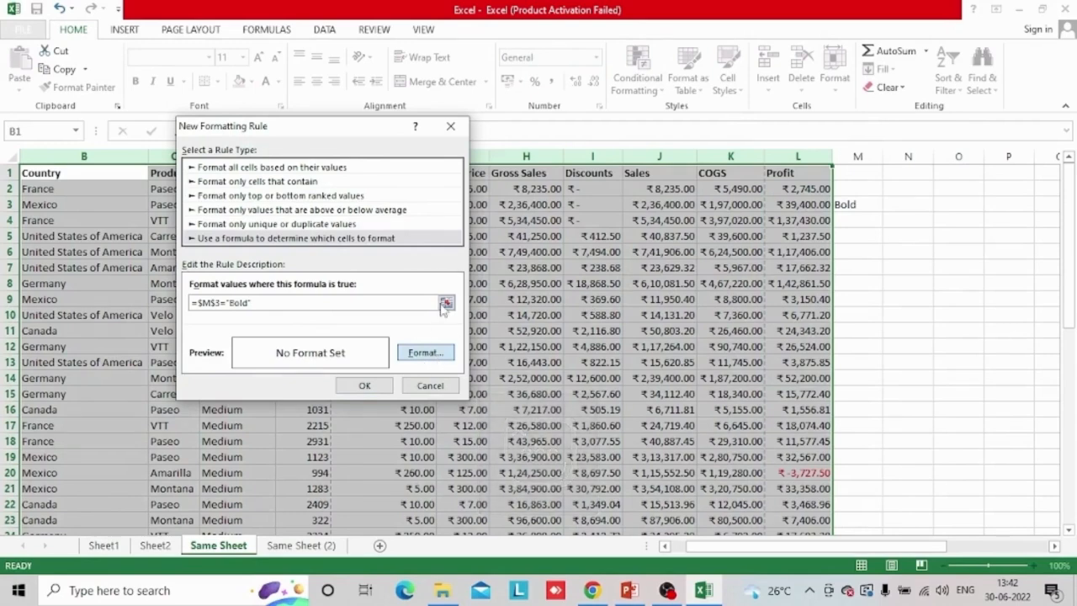
pyautogui.click(426, 353)
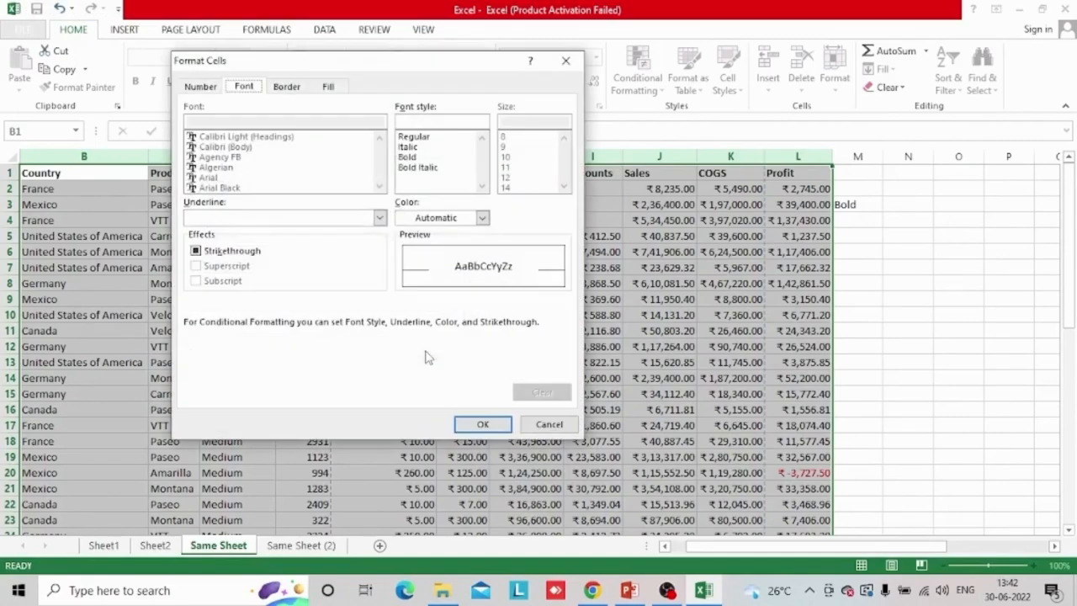
pyautogui.click(420, 158)
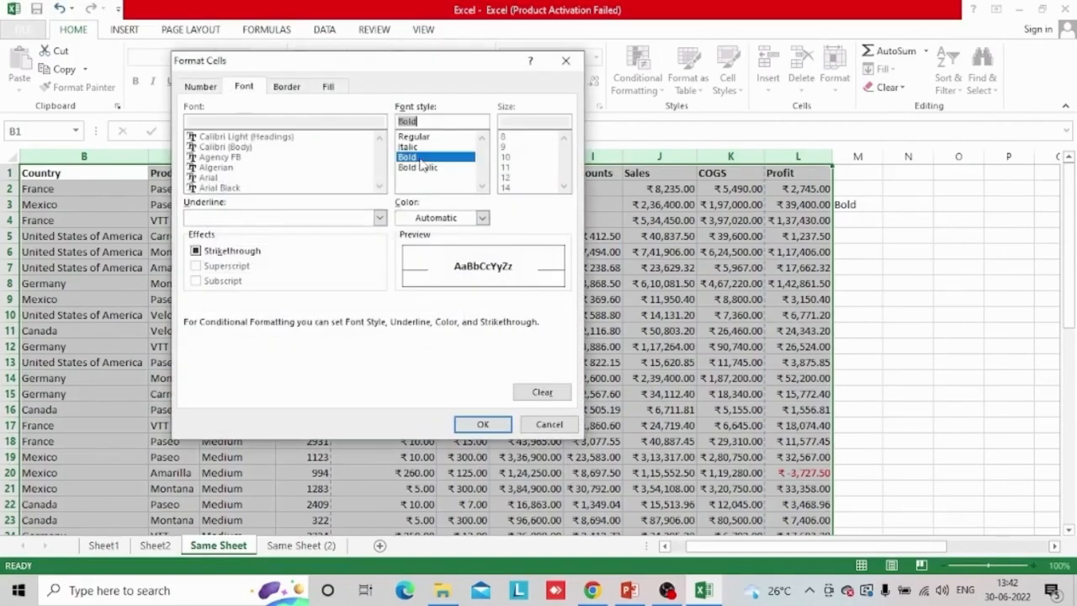
pyautogui.click(483, 424)
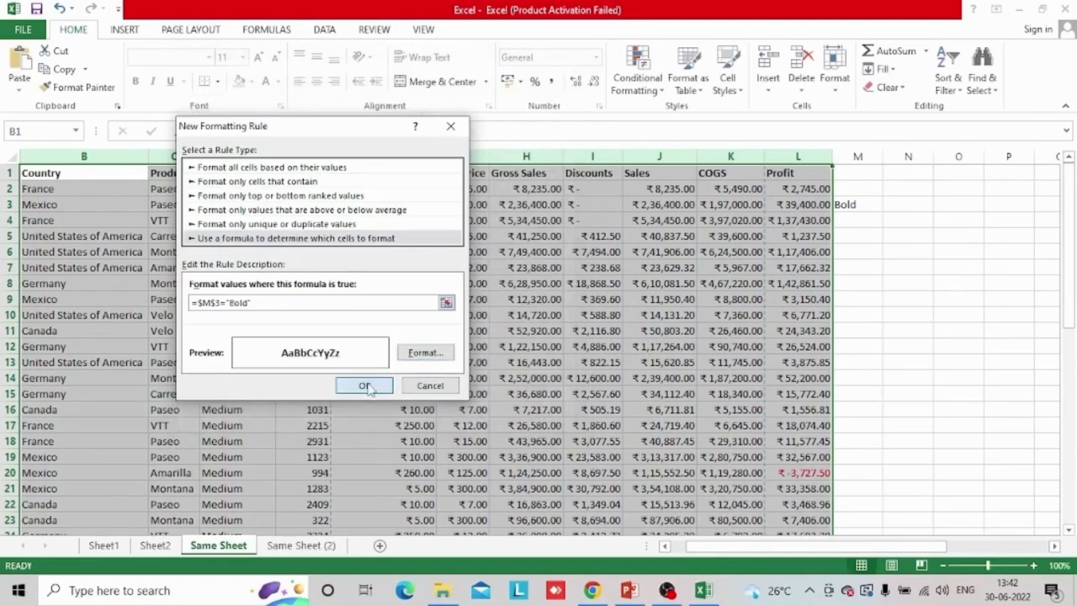
pyautogui.click(365, 385)
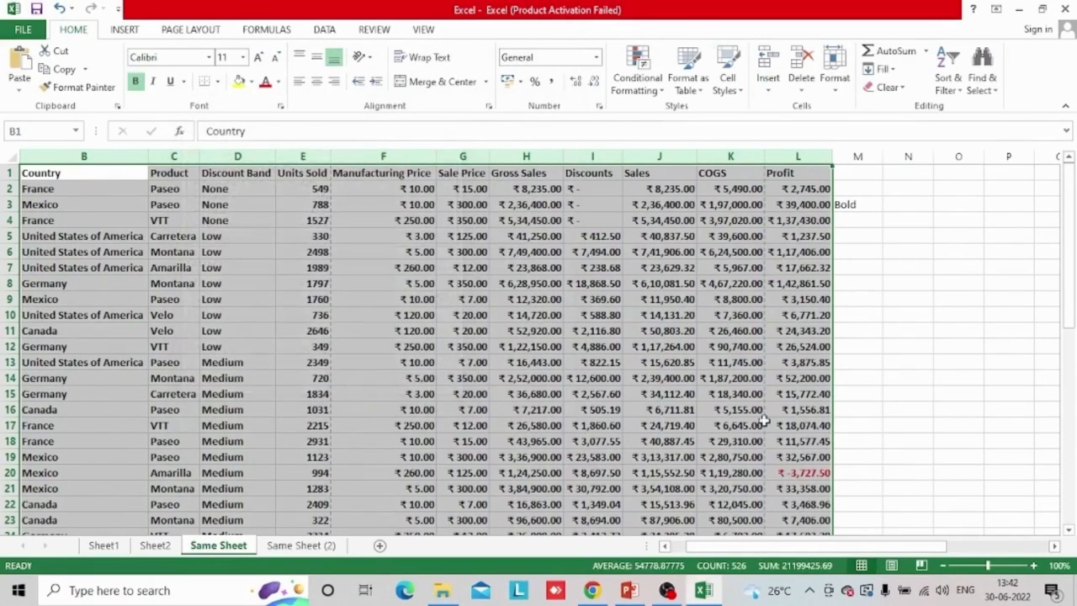
pyautogui.click(856, 209)
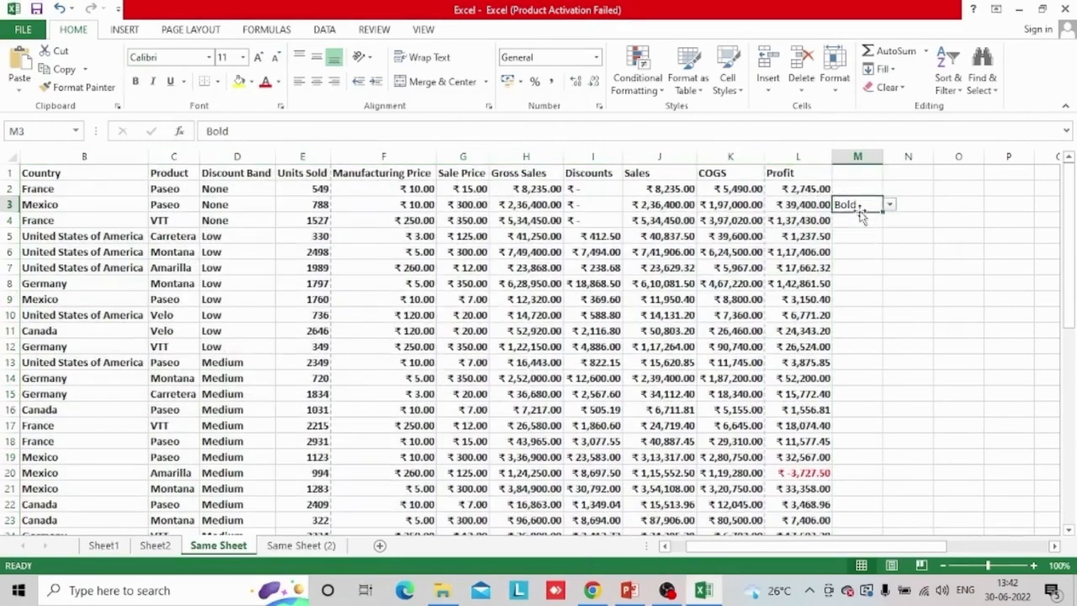
pyautogui.click(637, 74)
pyautogui.moveTo(680, 256)
pyautogui.click(663, 284)
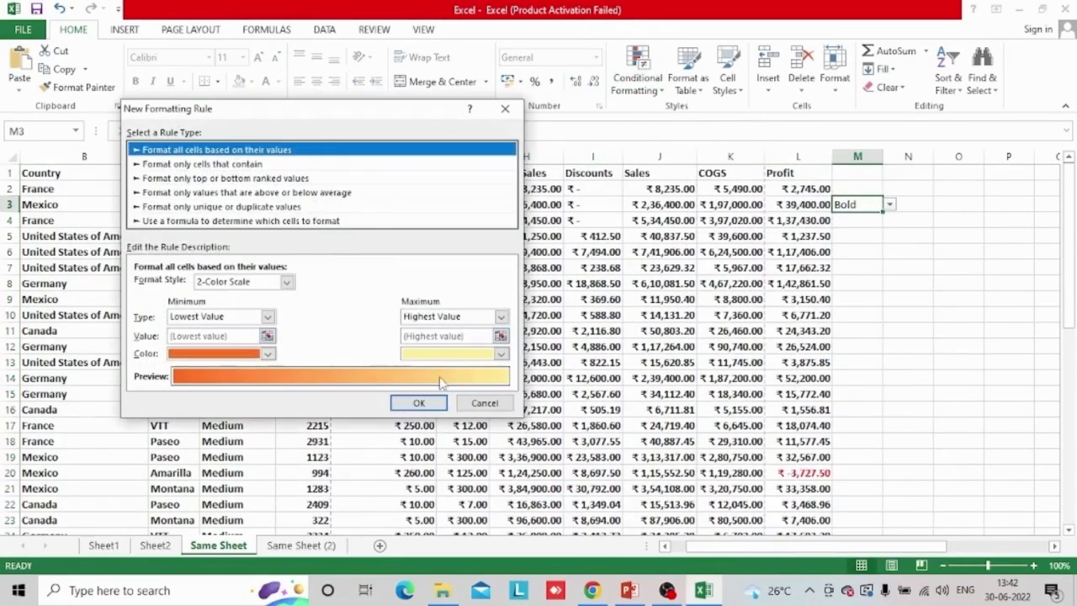
pyautogui.click(360, 221)
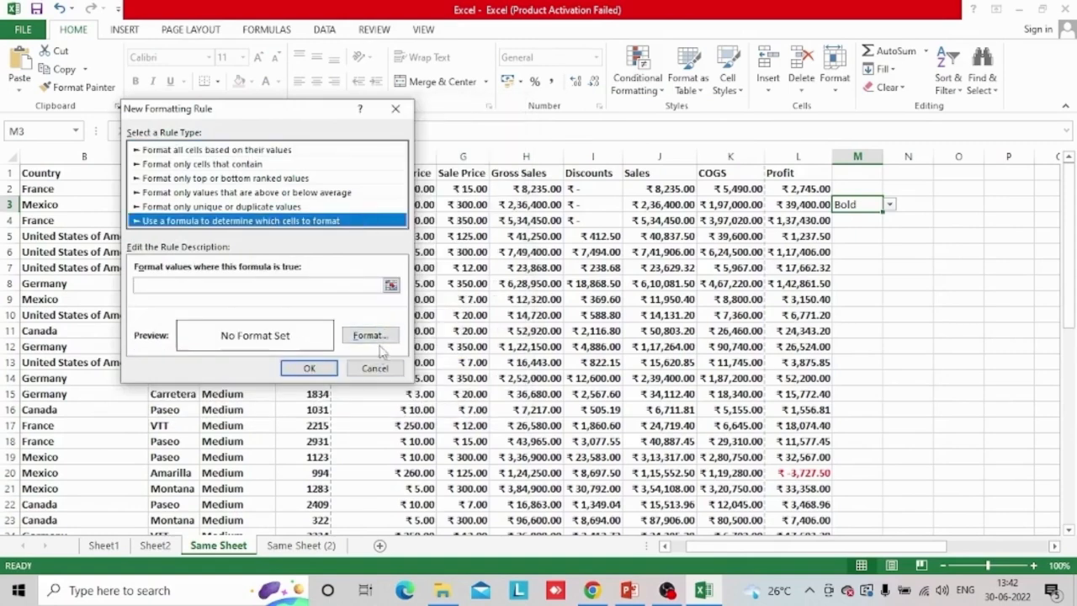
pyautogui.click(383, 369)
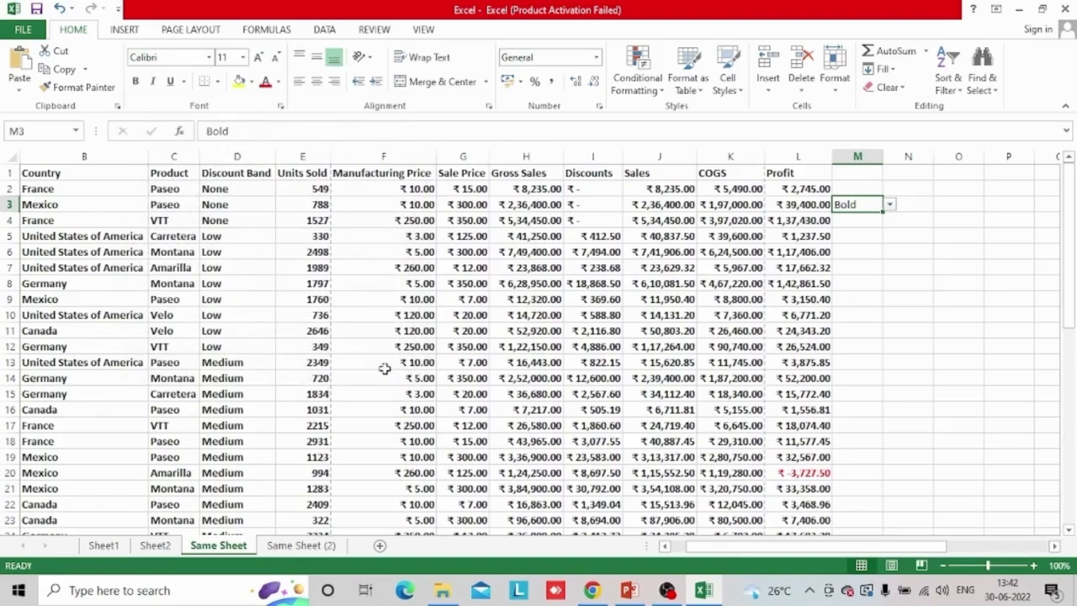
# Test the Bold rule by switching the drop-down in cell M3 to Italic, Underline and back to Italic
pyautogui.click(889, 205)
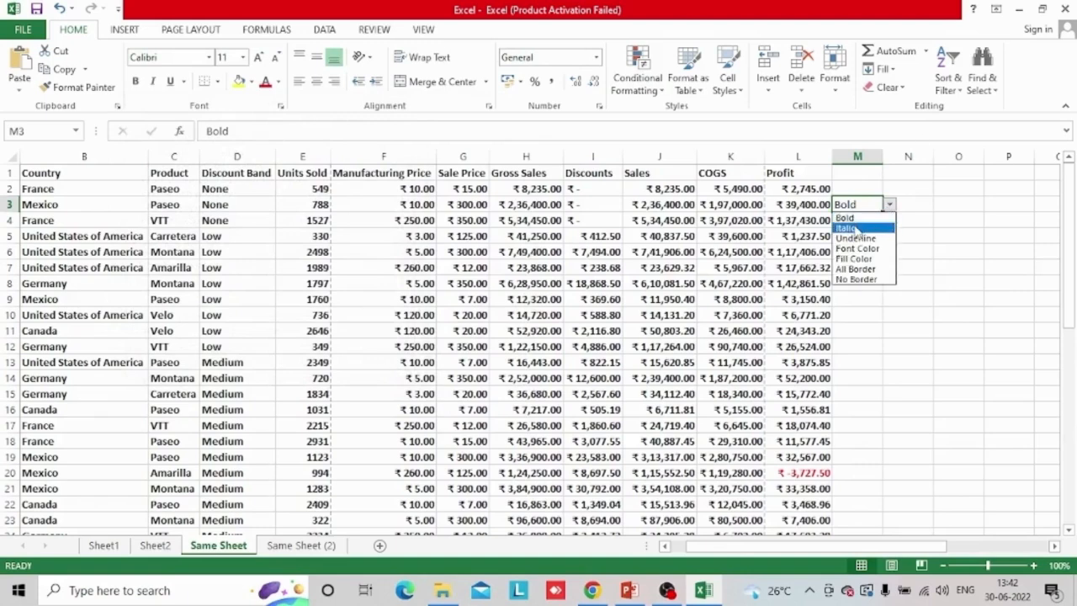
pyautogui.click(855, 228)
pyautogui.click(890, 204)
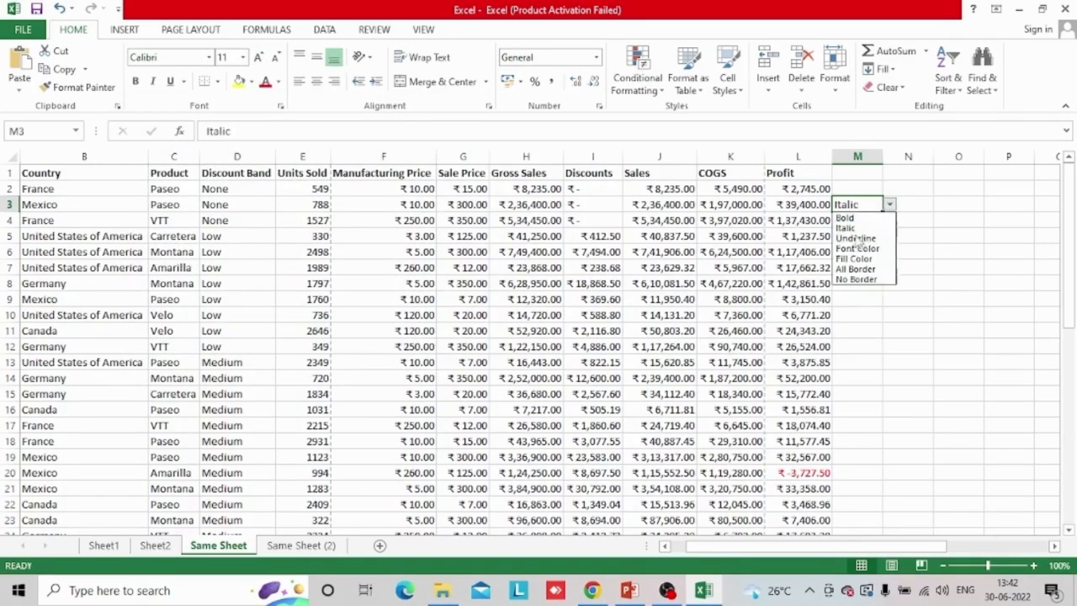
pyautogui.click(857, 238)
pyautogui.click(889, 205)
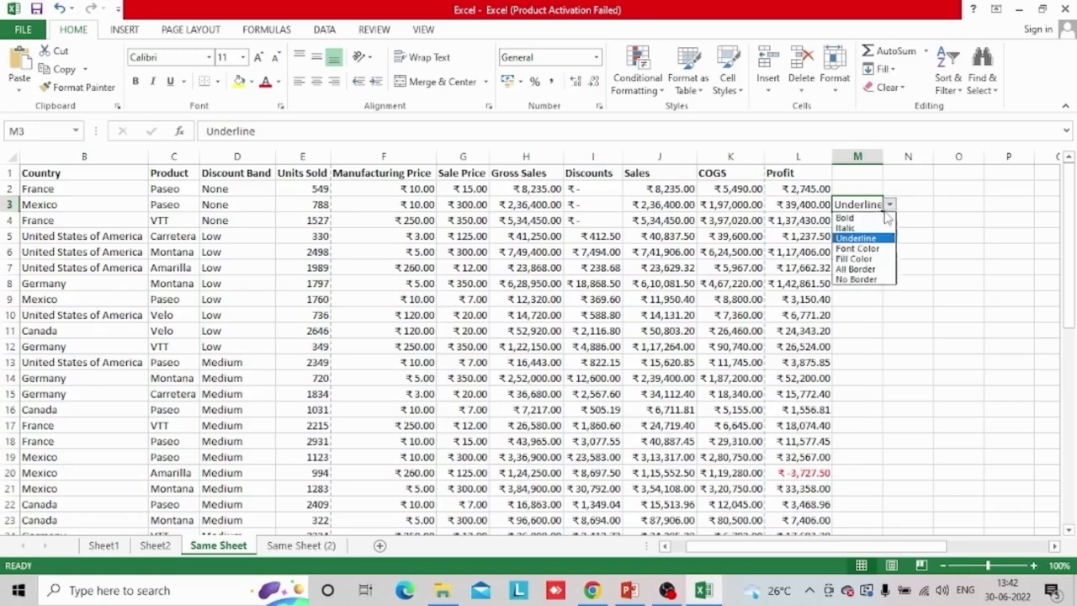
pyautogui.click(855, 228)
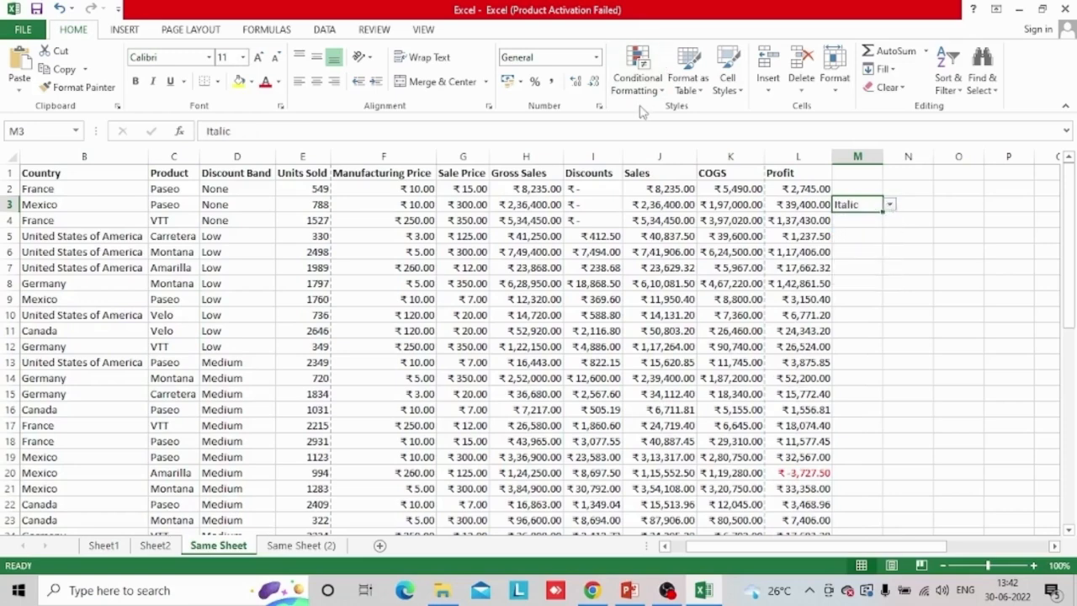
# Select the data range B1:L26 and start a new conditional formatting rule that uses a formula
pyautogui.click(40, 174)
pyautogui.hotkey('ctrl', 'shift', 'Right')
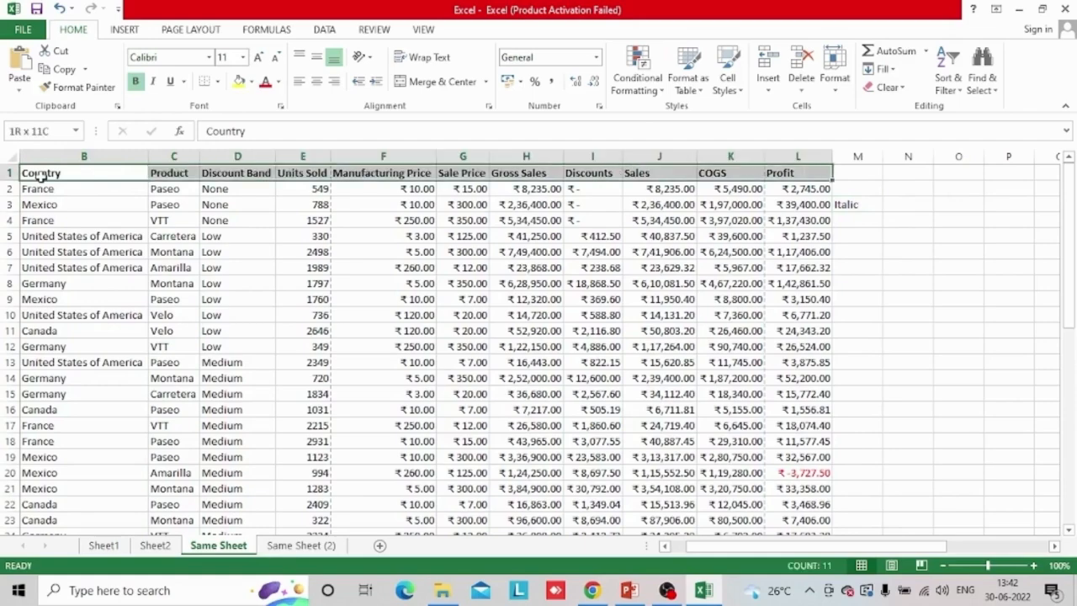
pyautogui.hotkey('shift', 'Down')
pyautogui.hotkey('shift', 'Down')
pyautogui.hotkey('shift', 'Down')
pyautogui.hotkey('shift', 'Down')
pyautogui.hotkey('shift', 'Down')
pyautogui.hotkey('shift', 'Down')
pyautogui.hotkey('shift', 'Down')
pyautogui.hotkey('shift', 'Down')
pyautogui.hotkey('shift', 'Down')
pyautogui.hotkey('shift', 'Down')
pyautogui.hotkey('shift', 'Down')
pyautogui.hotkey('shift', 'Down')
pyautogui.hotkey('shift', 'Down')
pyautogui.hotkey('shift', 'Down')
pyautogui.hotkey('shift', 'Down')
pyautogui.hotkey('shift', 'Down')
pyautogui.hotkey('shift', 'Down')
pyautogui.hotkey('shift', 'Down')
pyautogui.hotkey('shift', 'Down')
pyautogui.hotkey('shift', 'Down')
pyautogui.click(641, 88)
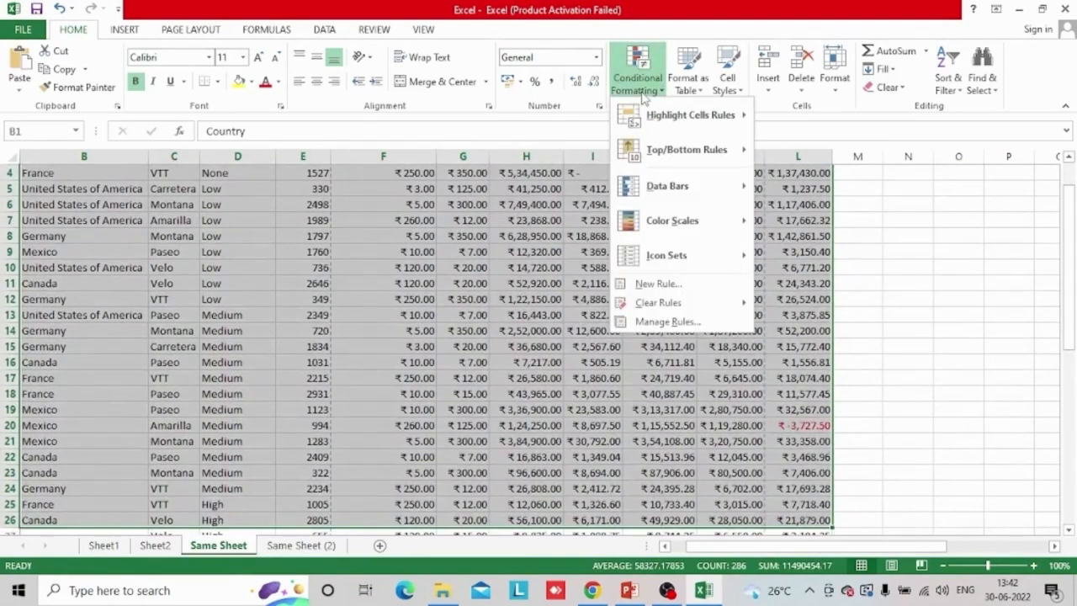
pyautogui.click(656, 285)
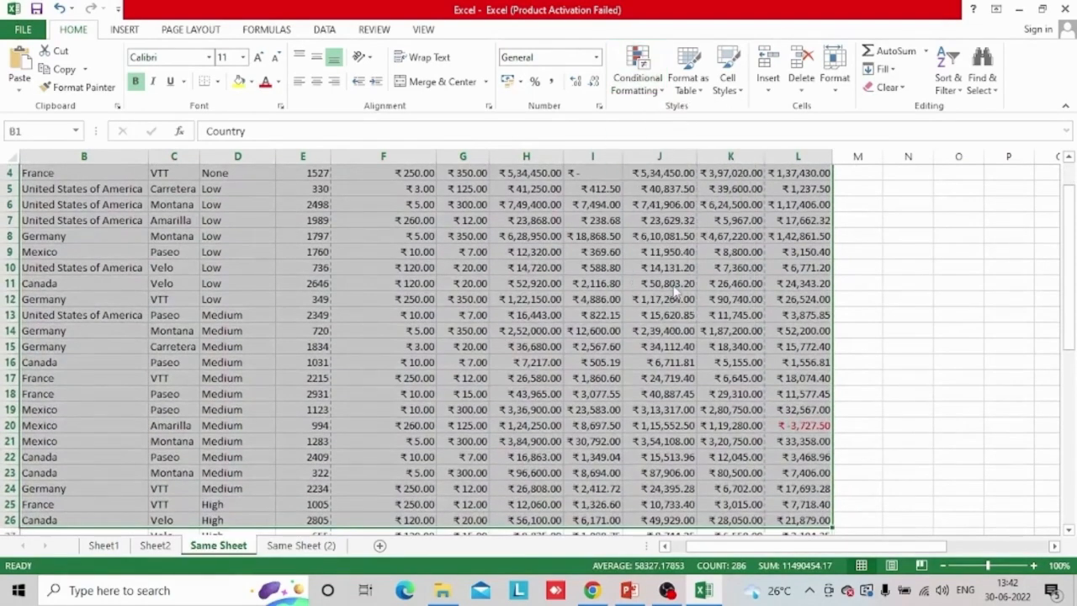
pyautogui.click(269, 204)
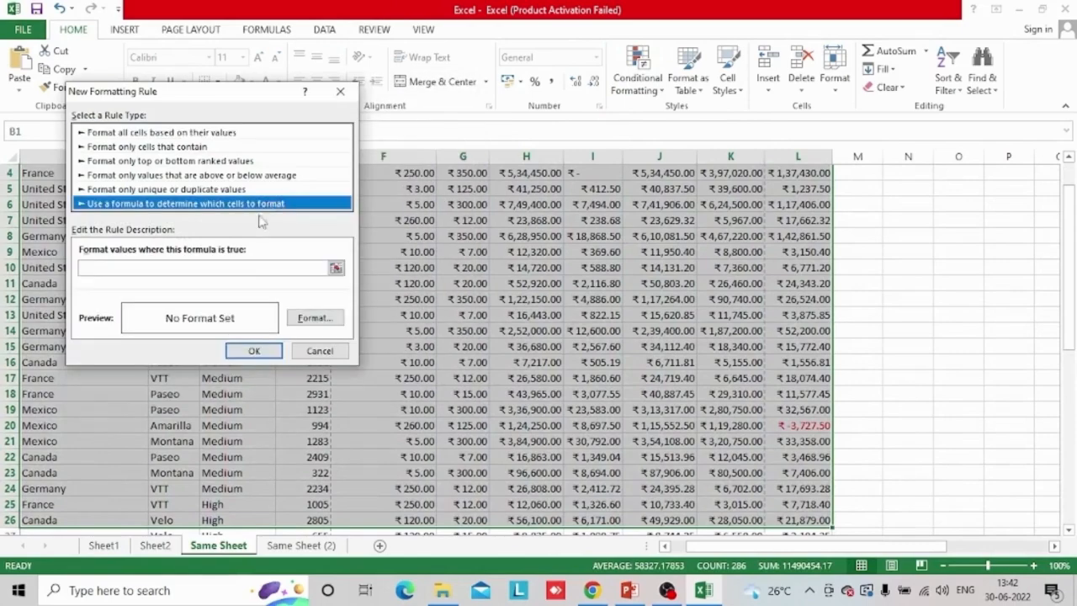
# Enter =$M$3="Italic" as the rule's formula, referencing the drop-down cell M3
pyautogui.click(231, 267)
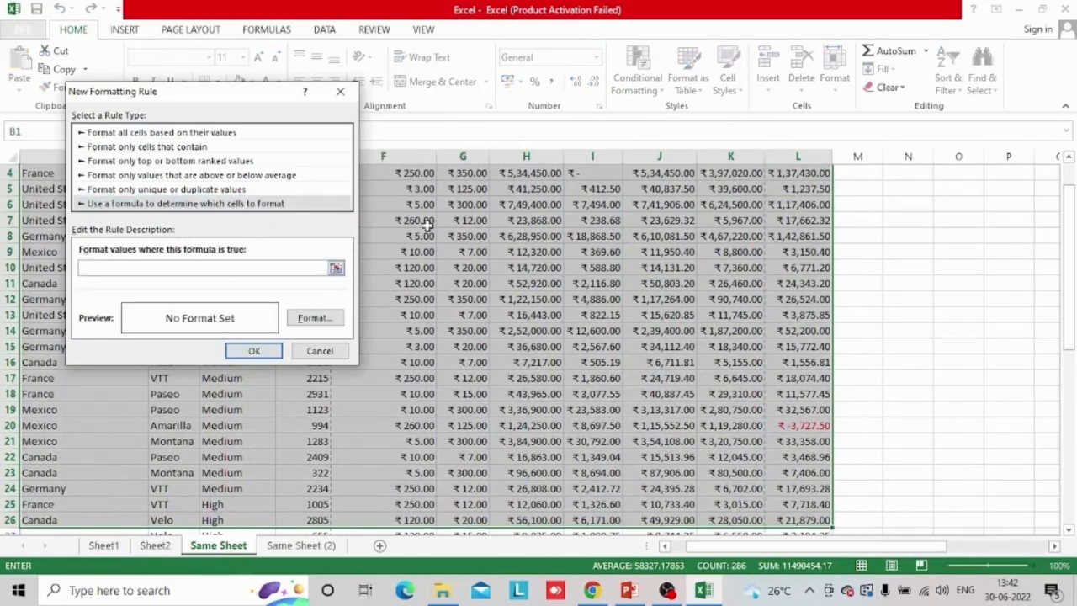
pyautogui.moveTo(1069, 331); pyautogui.dragTo(1072, 291)
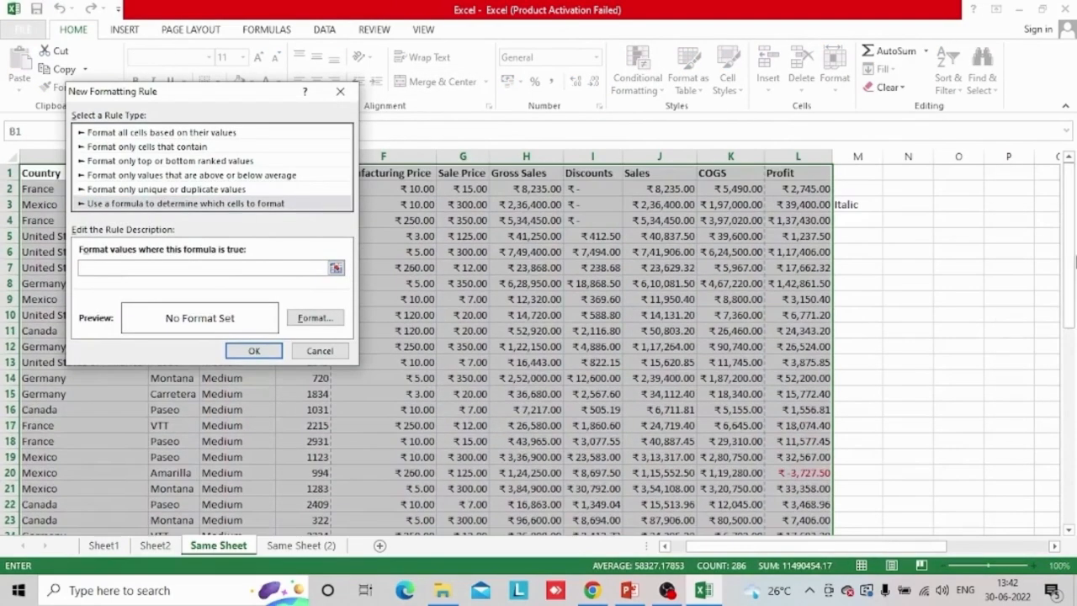
pyautogui.click(858, 202)
pyautogui.write('=')
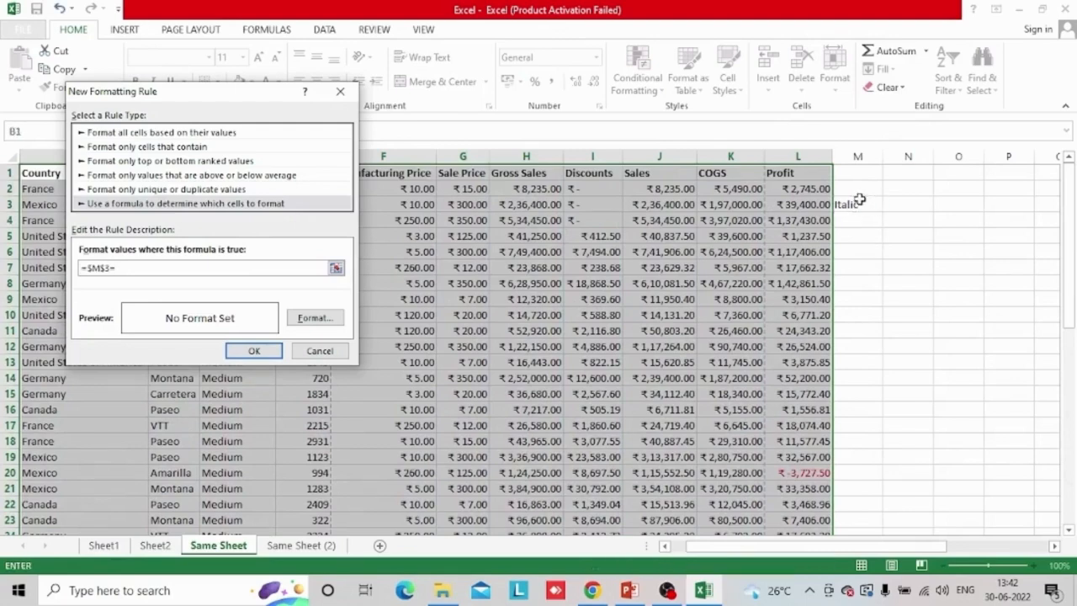
pyautogui.write('"')
pyautogui.press('capslock')
pyautogui.write('Tt')
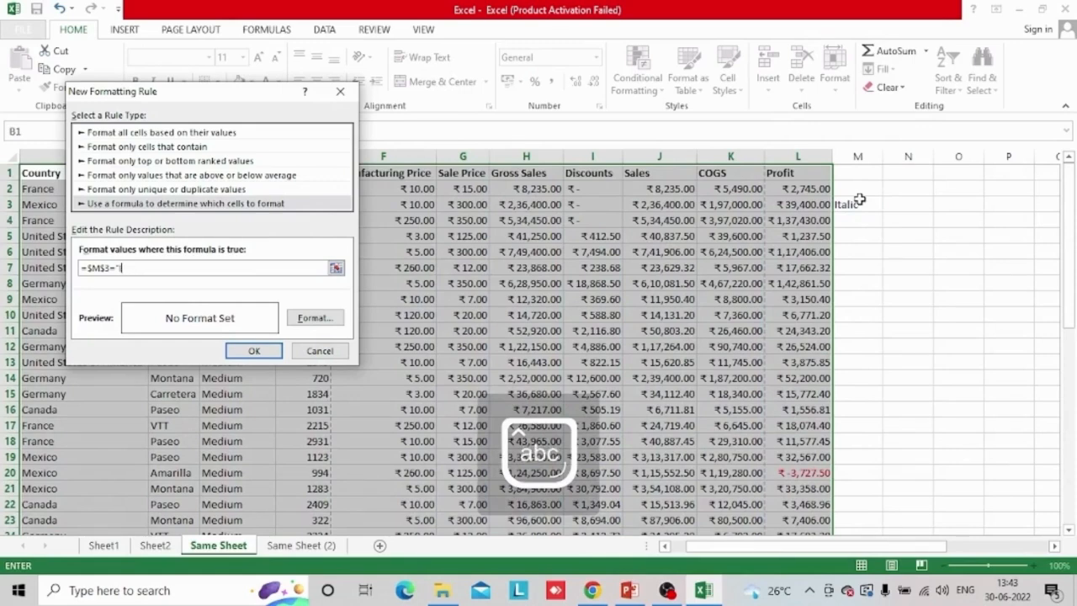
pyautogui.write('talic')
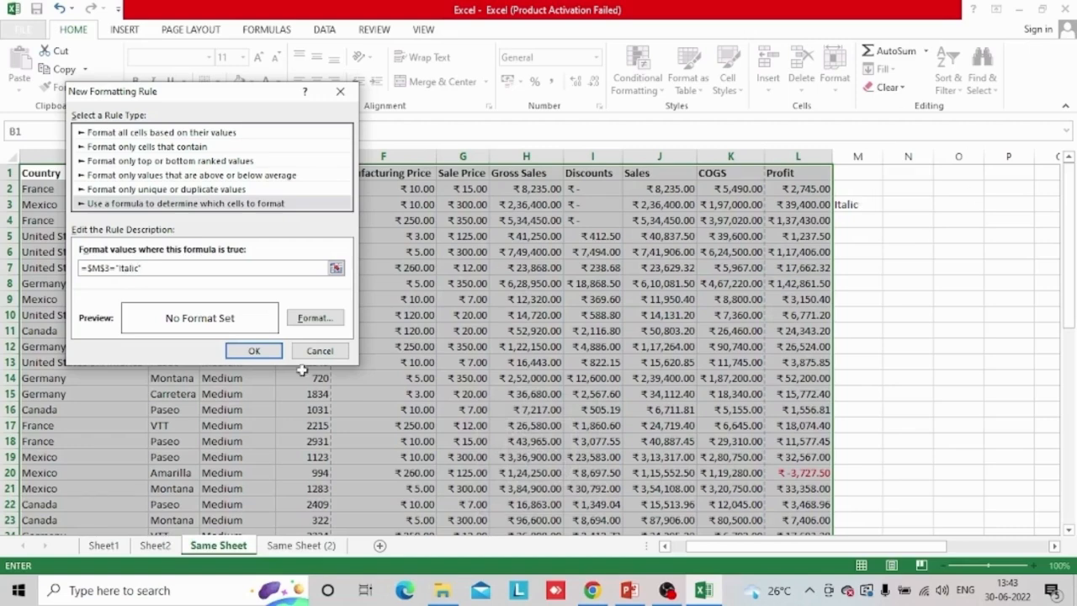
# Give the Italic rule the Italic font style and save it
pyautogui.click(323, 320)
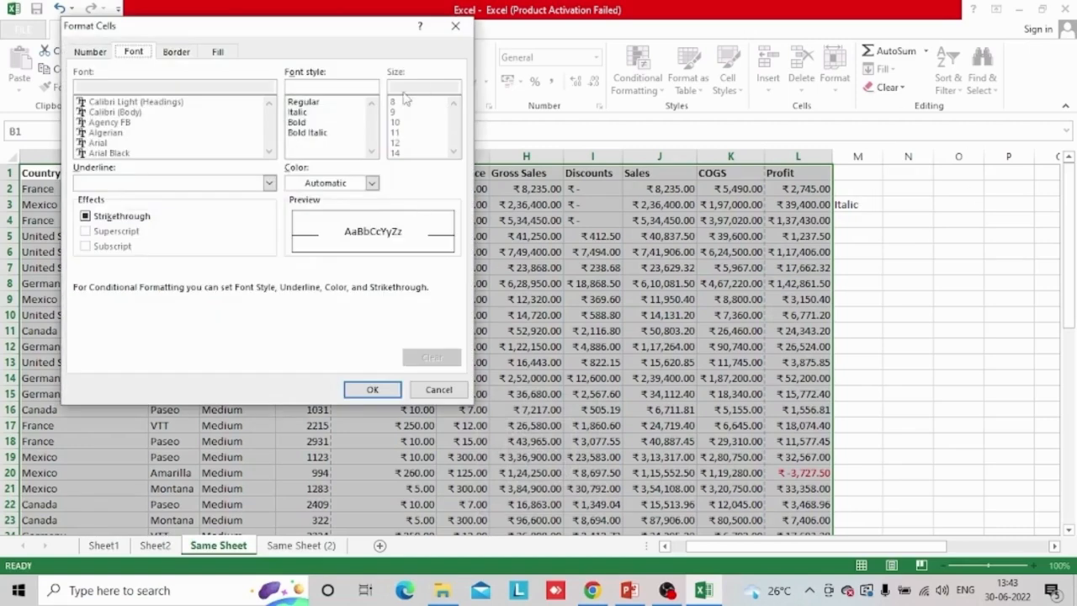
pyautogui.click(308, 115)
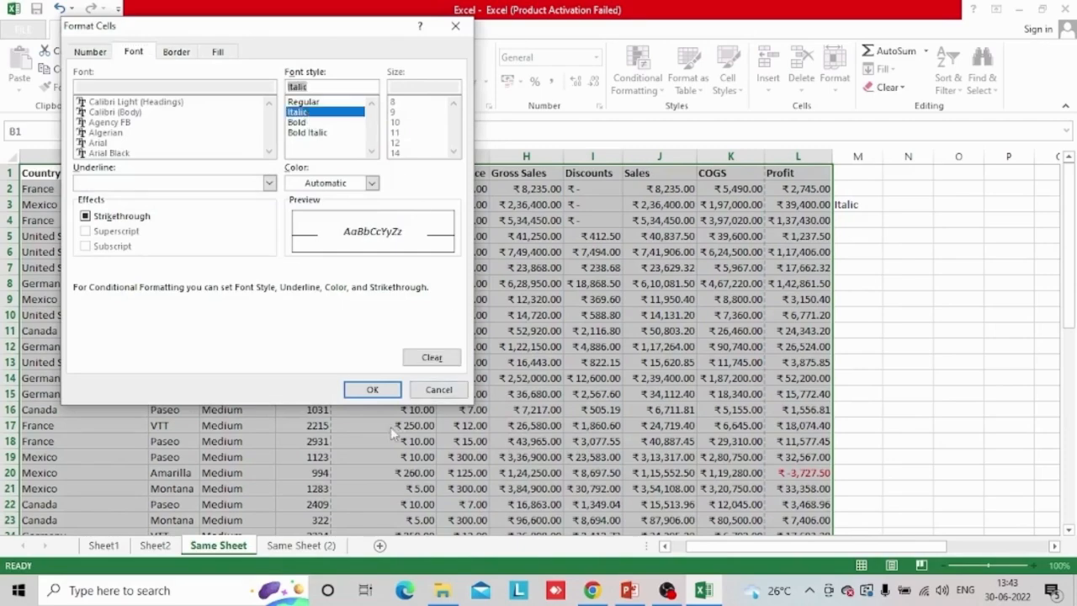
pyautogui.click(373, 389)
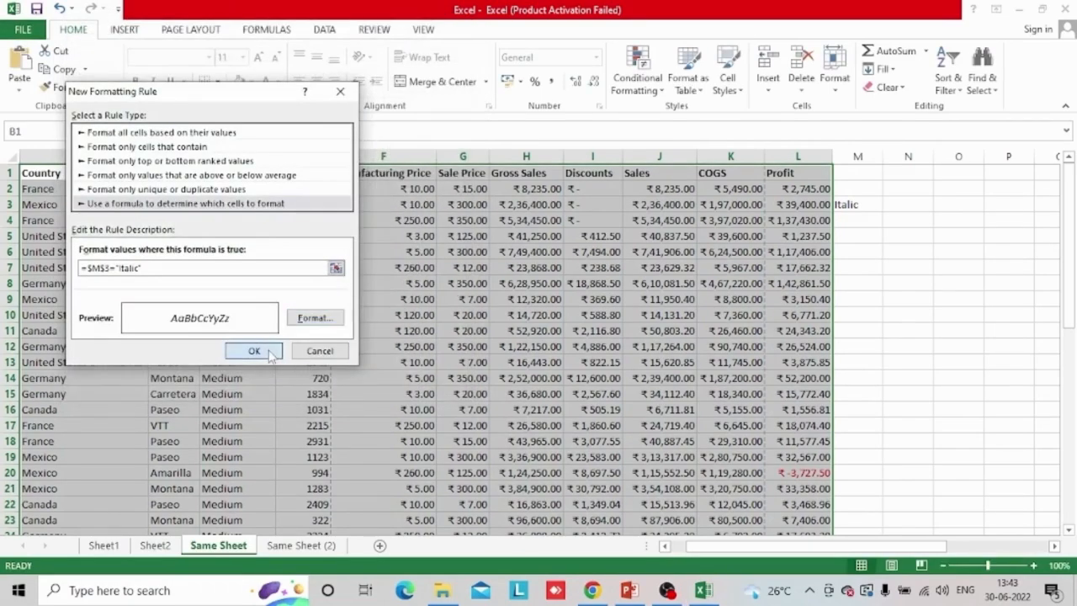
pyautogui.click(258, 351)
# Test both rules by switching the drop-down in cell M3 to Bold, Underline and back to Italic
pyautogui.click(880, 255)
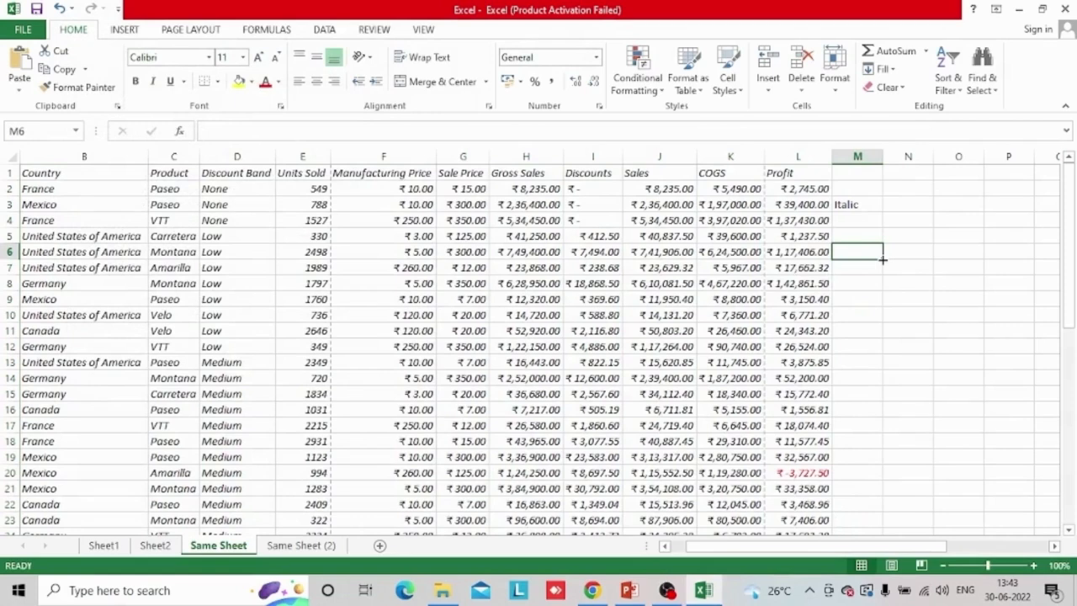
pyautogui.click(862, 204)
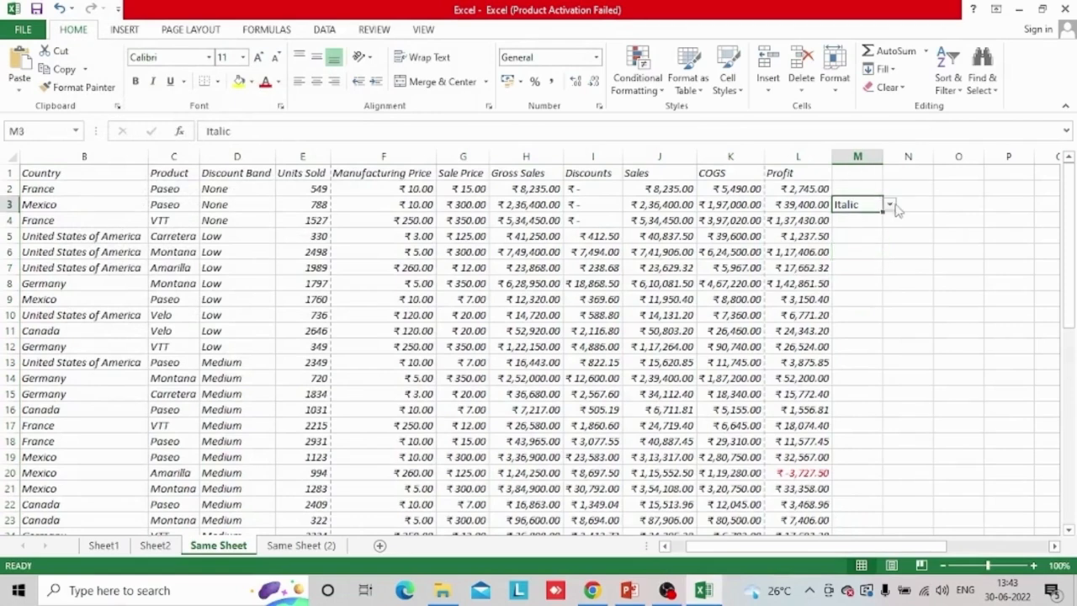
pyautogui.click(889, 204)
pyautogui.click(845, 218)
pyautogui.click(888, 205)
pyautogui.click(854, 205)
pyautogui.click(889, 205)
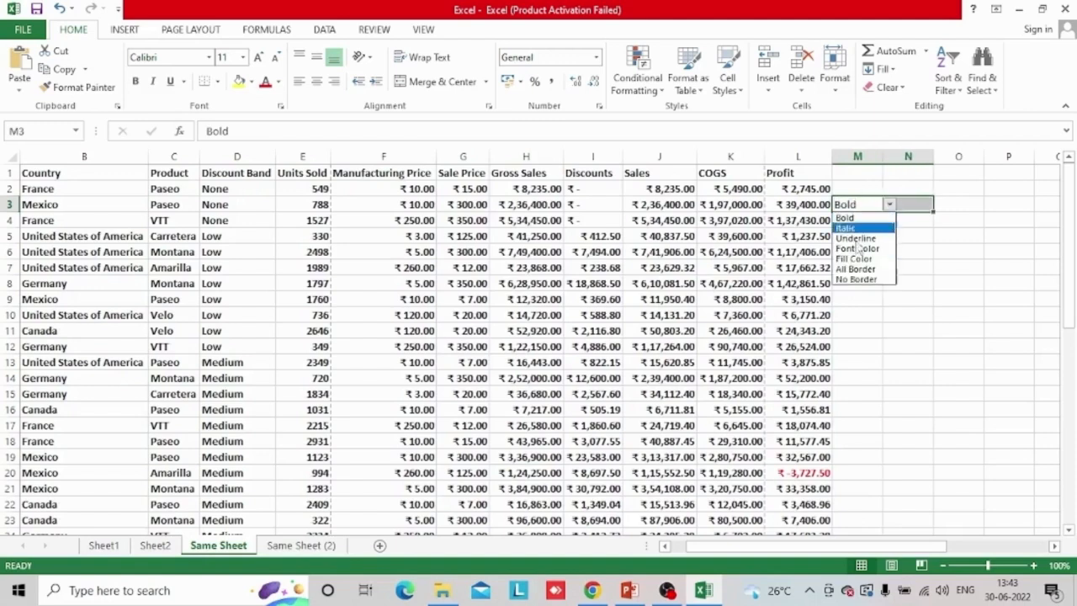
pyautogui.click(856, 239)
pyautogui.click(875, 207)
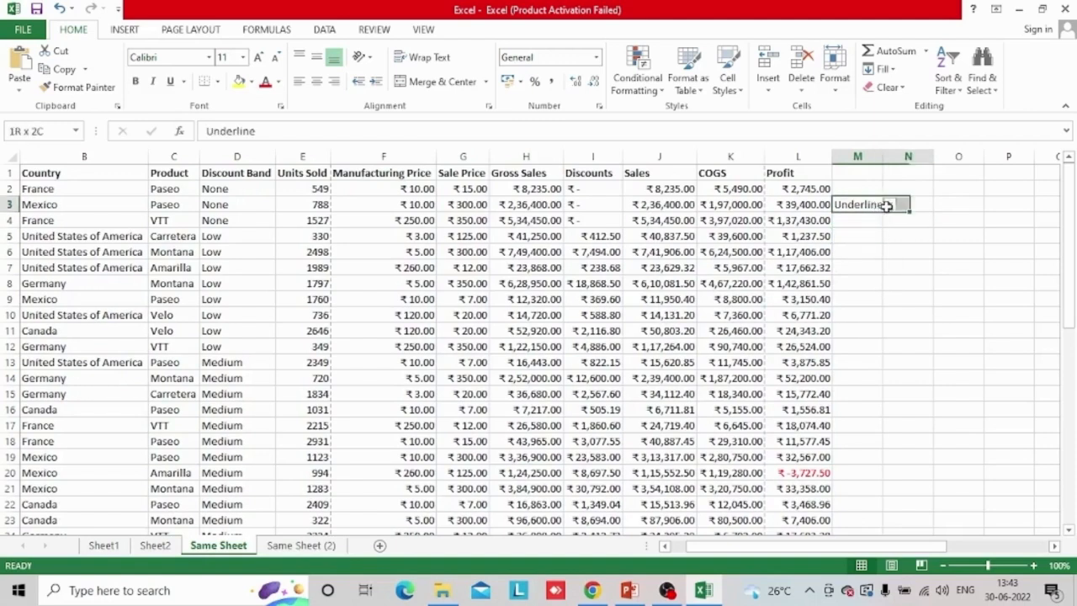
pyautogui.click(889, 204)
pyautogui.click(845, 228)
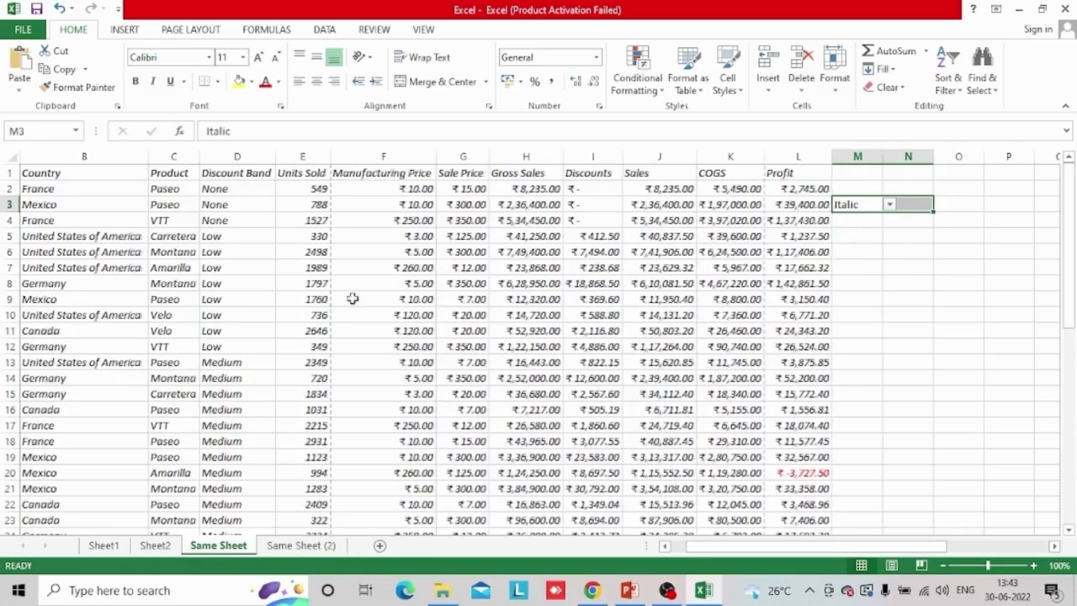
pyautogui.click(813, 296)
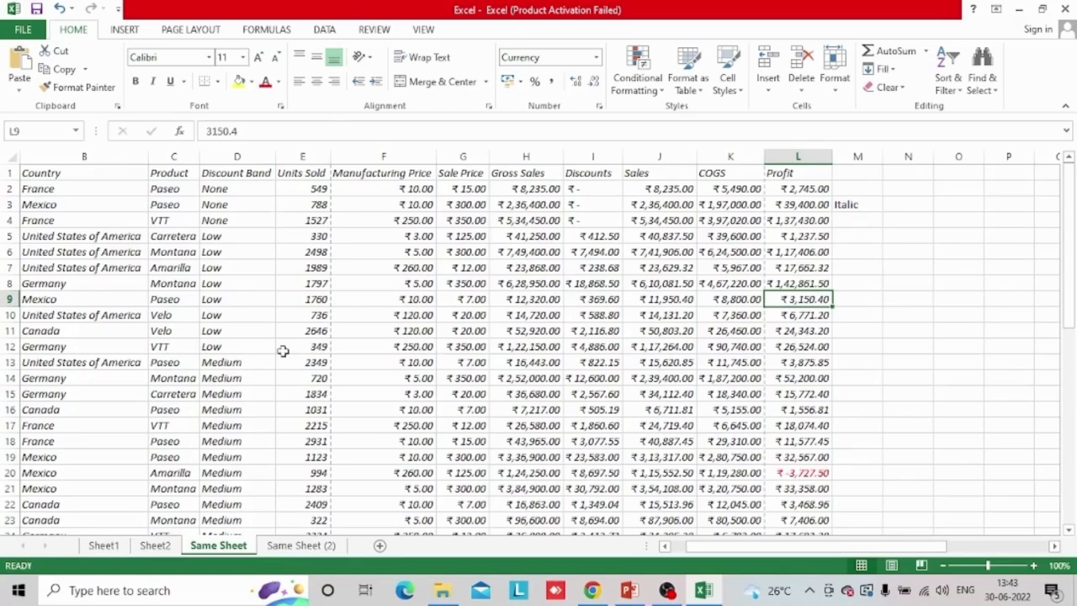
pyautogui.click(860, 204)
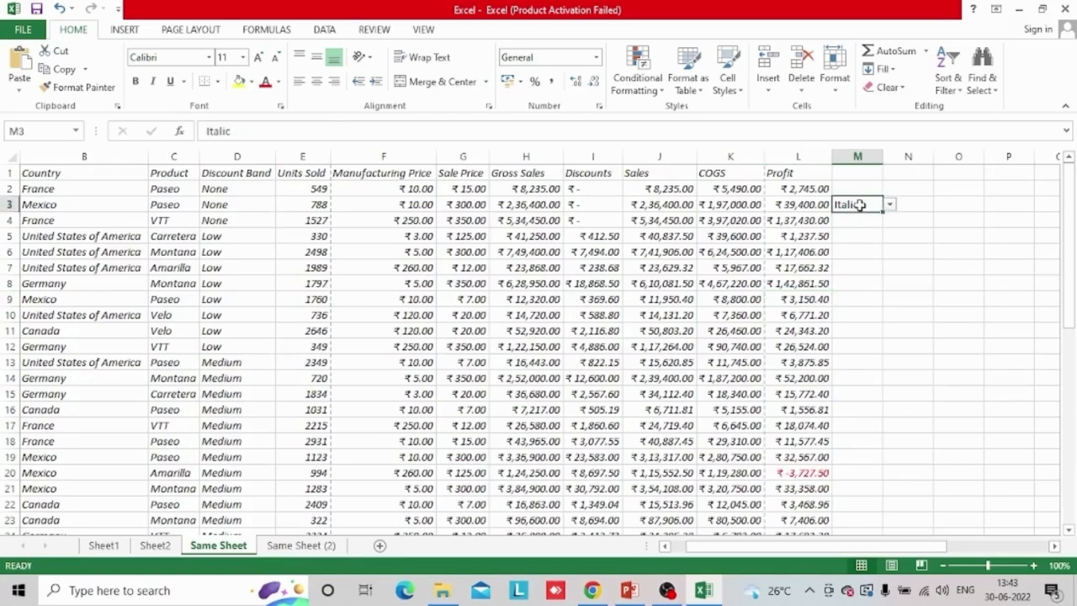
pyautogui.click(611, 167)
pyautogui.click(609, 157)
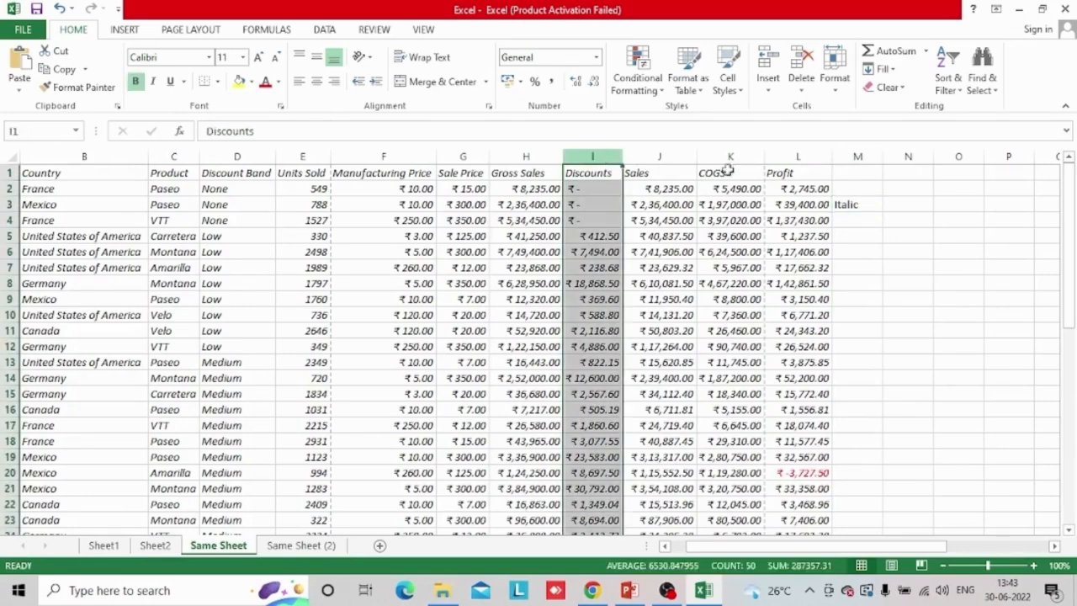
pyautogui.click(880, 203)
pyautogui.click(890, 204)
pyautogui.click(530, 205)
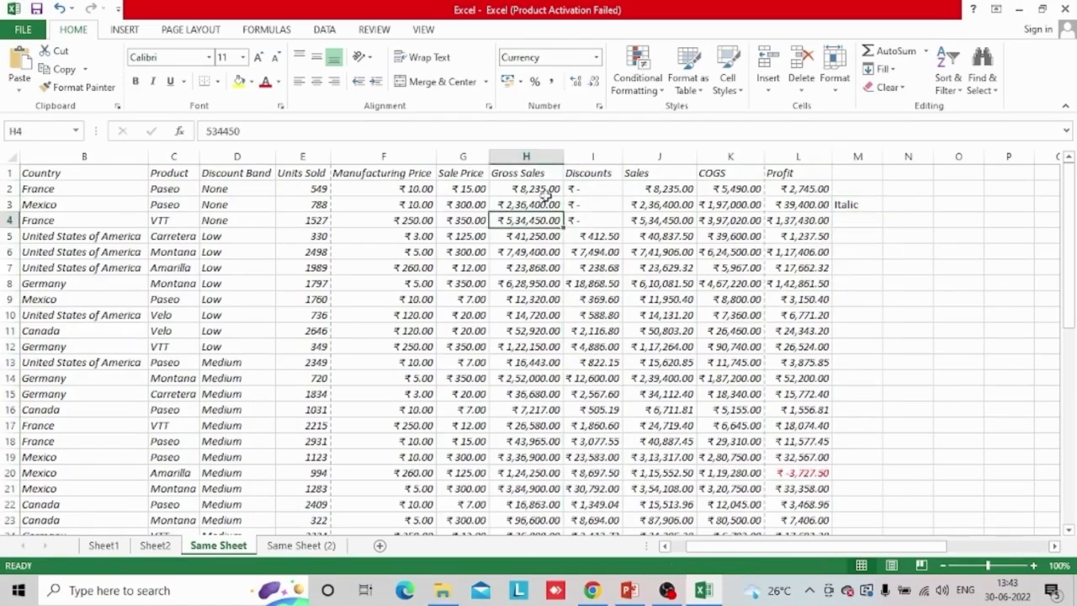
pyautogui.click(526, 156)
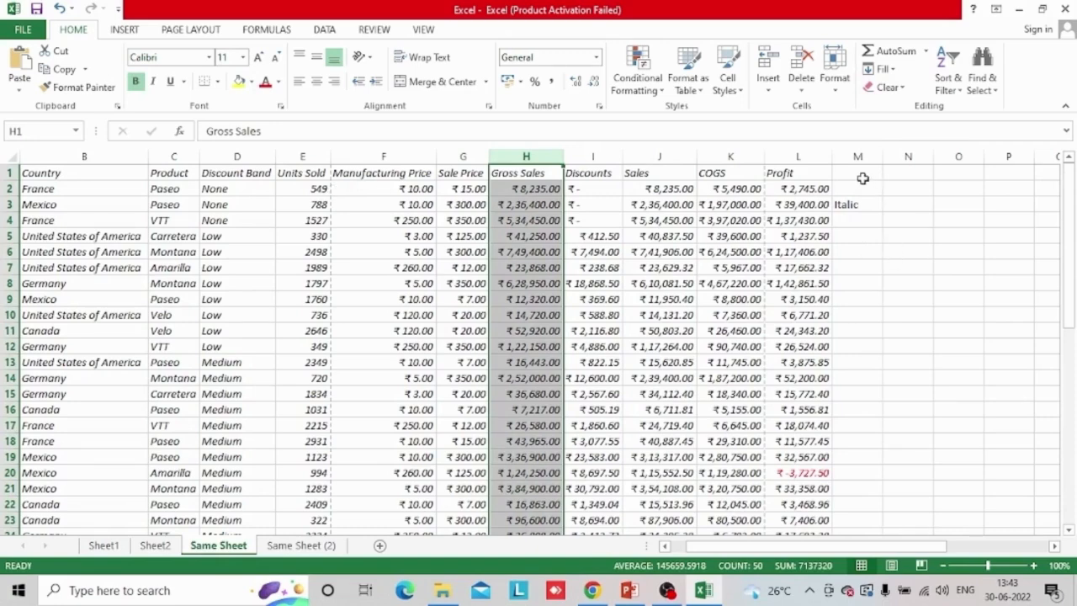
pyautogui.click(862, 205)
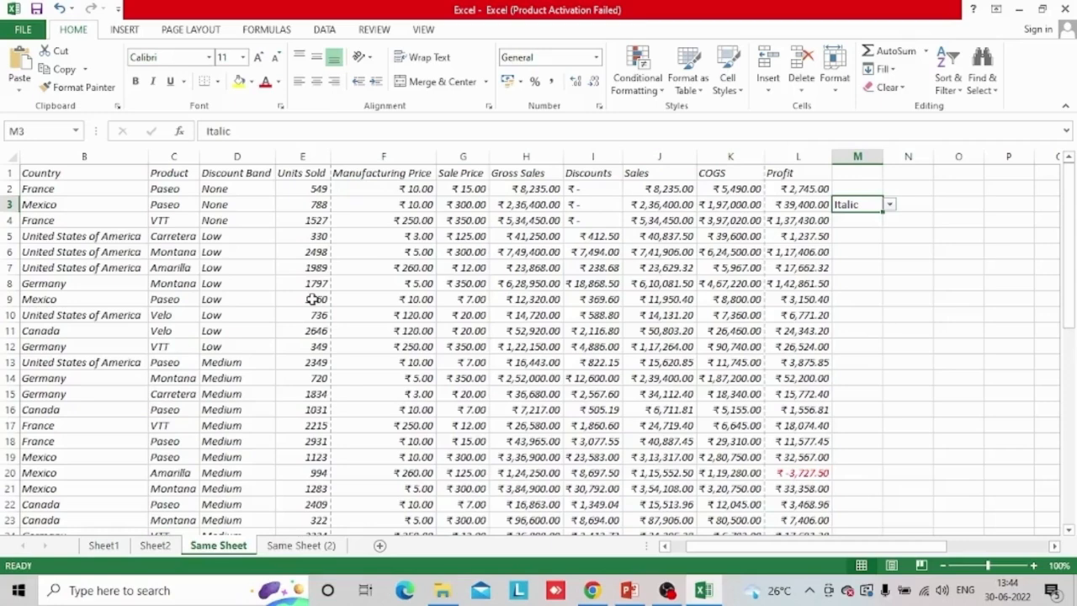
pyautogui.click(897, 272)
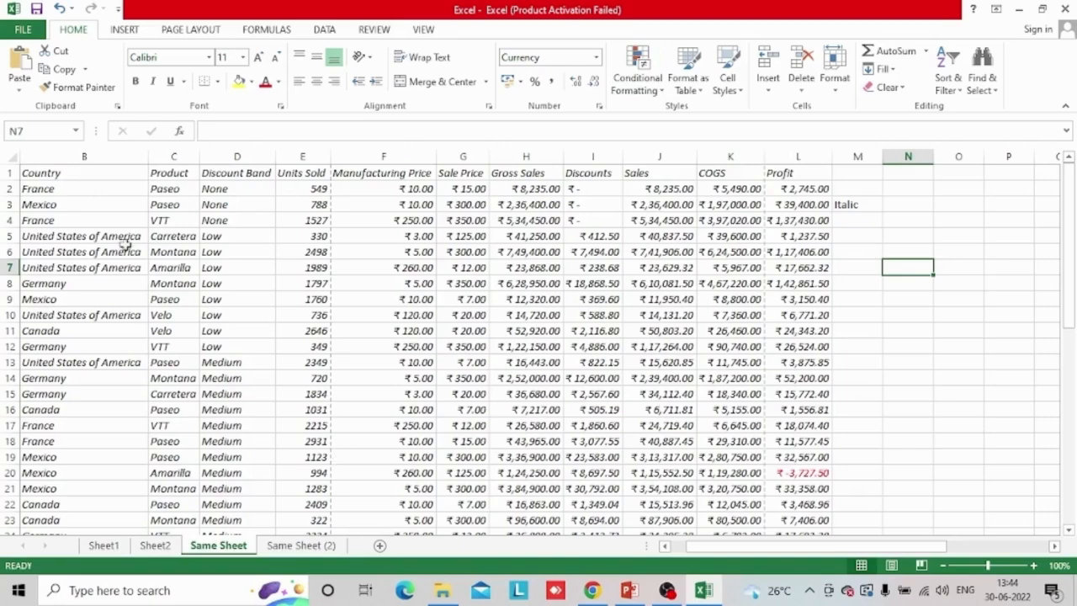
# Copy the Country entries from B2 downward, without the header, and paste them into column A of a new sheet
pyautogui.click(53, 189)
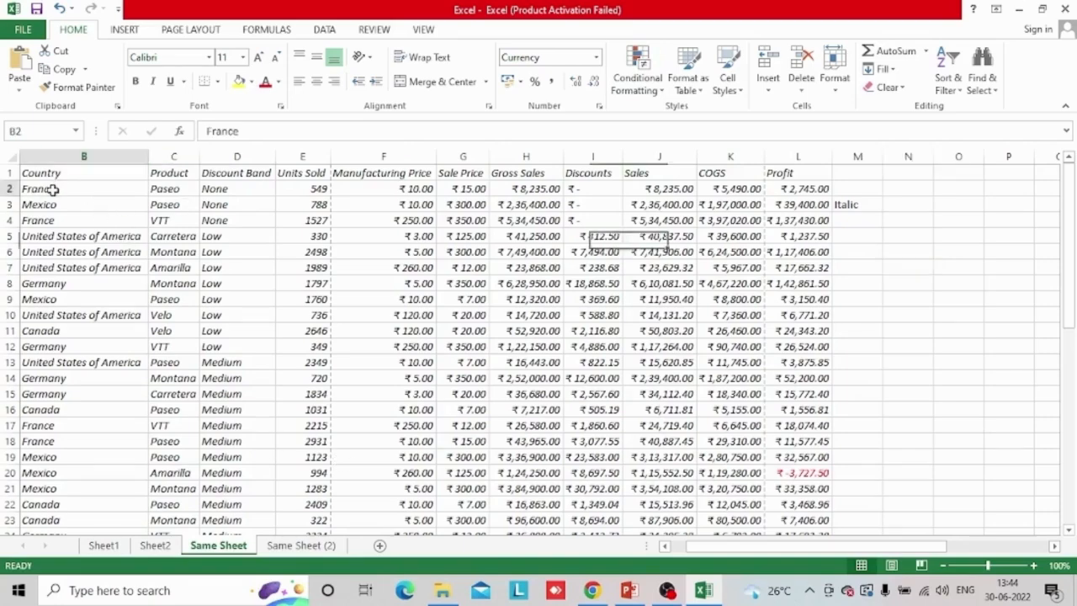
pyautogui.hotkey('ctrl', 'shift', 'Down')
pyautogui.hotkey('ctrl', 'c')
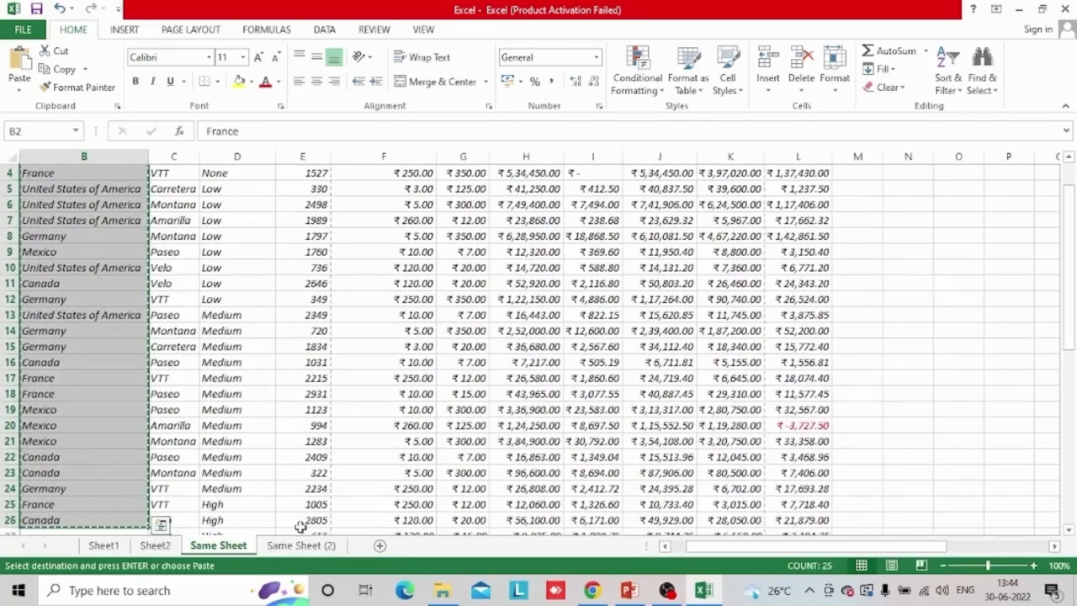
pyautogui.click(419, 546)
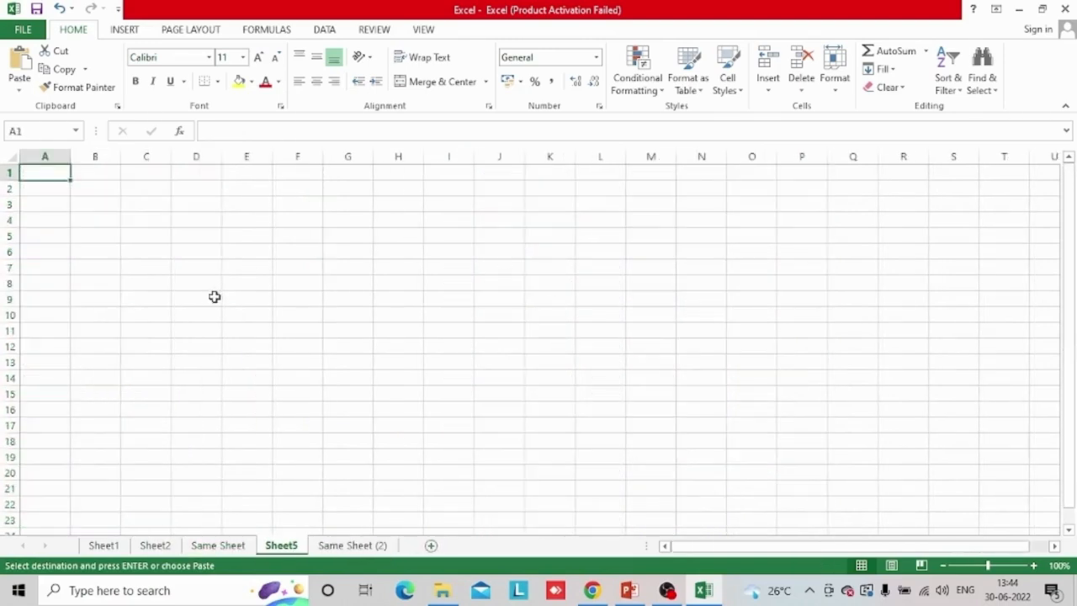
pyautogui.hotkey('ctrl', 'v')
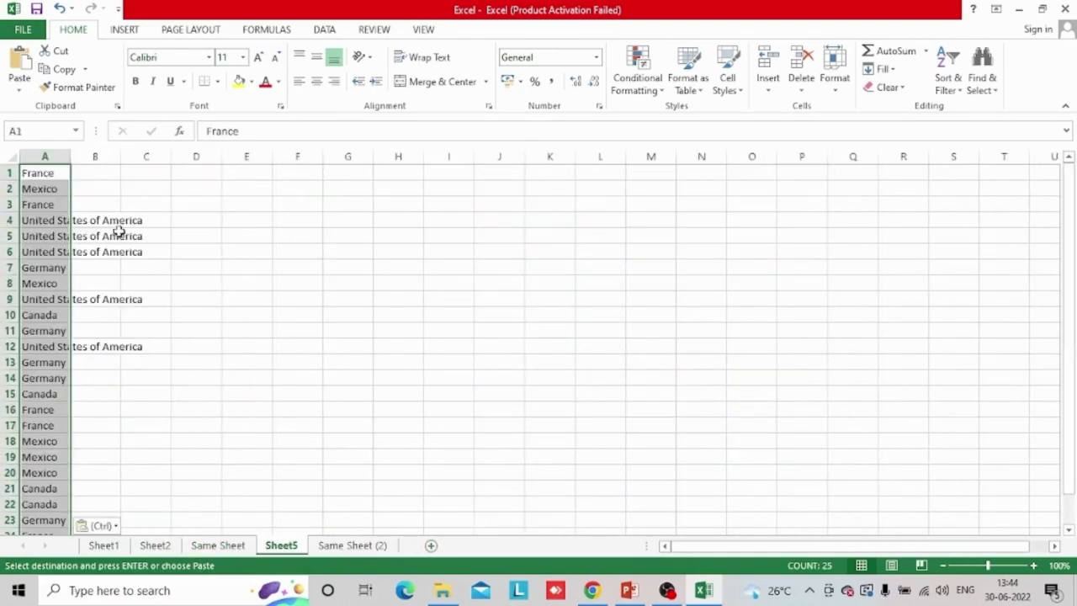
# Remove the duplicate values from the pasted country list in column A
pyautogui.click(324, 30)
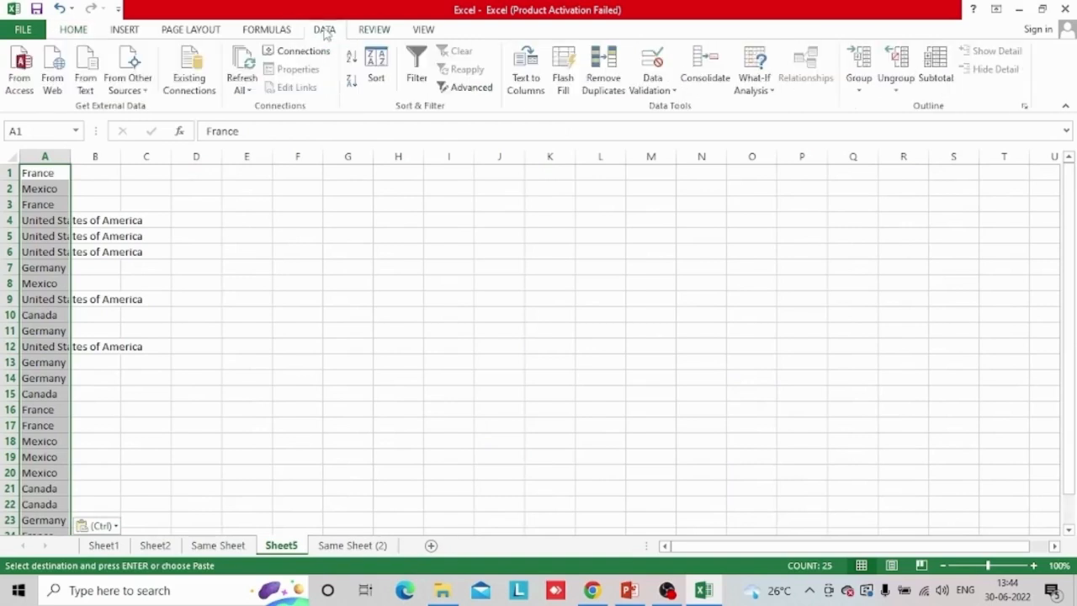
pyautogui.click(604, 71)
pyautogui.click(308, 295)
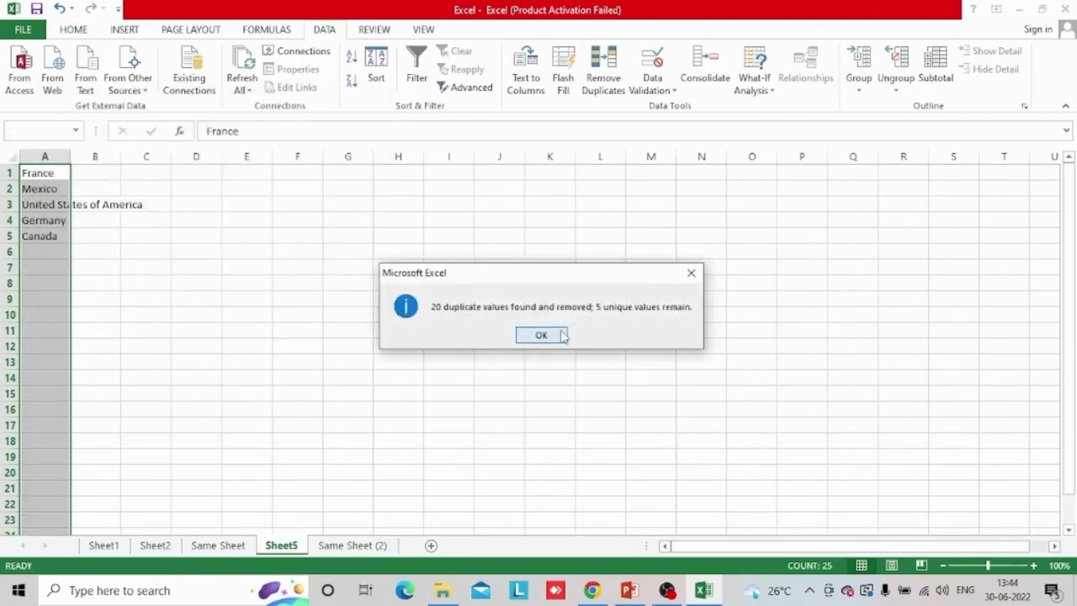
pyautogui.click(541, 335)
# Return to Same Sheet and set the data validation of cell M6 to allow a List
pyautogui.click(217, 546)
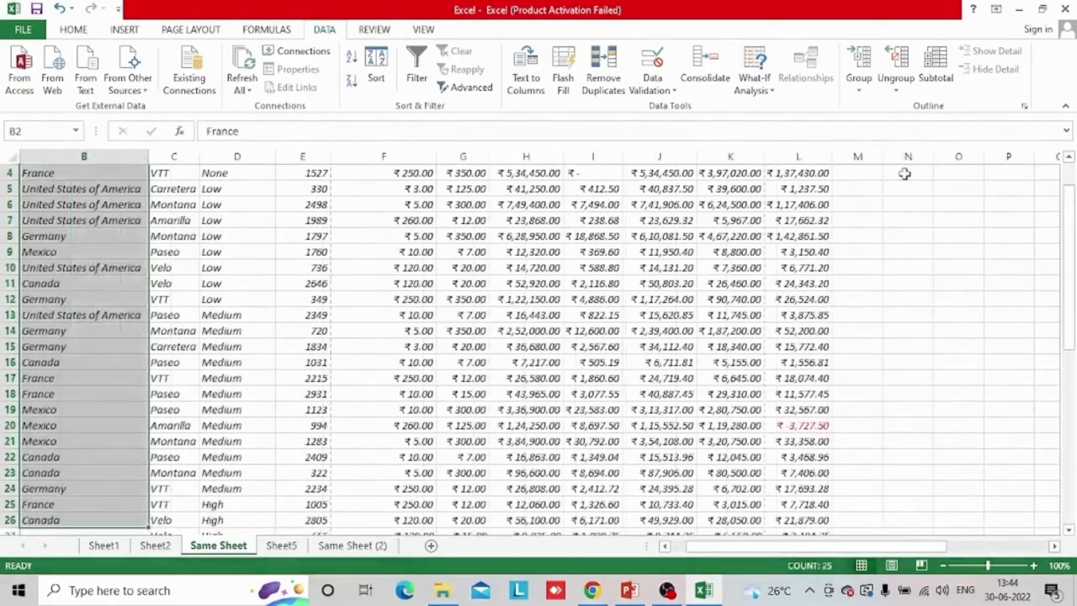
pyautogui.click(960, 204)
pyautogui.hotkey('ctrl', 'Up')
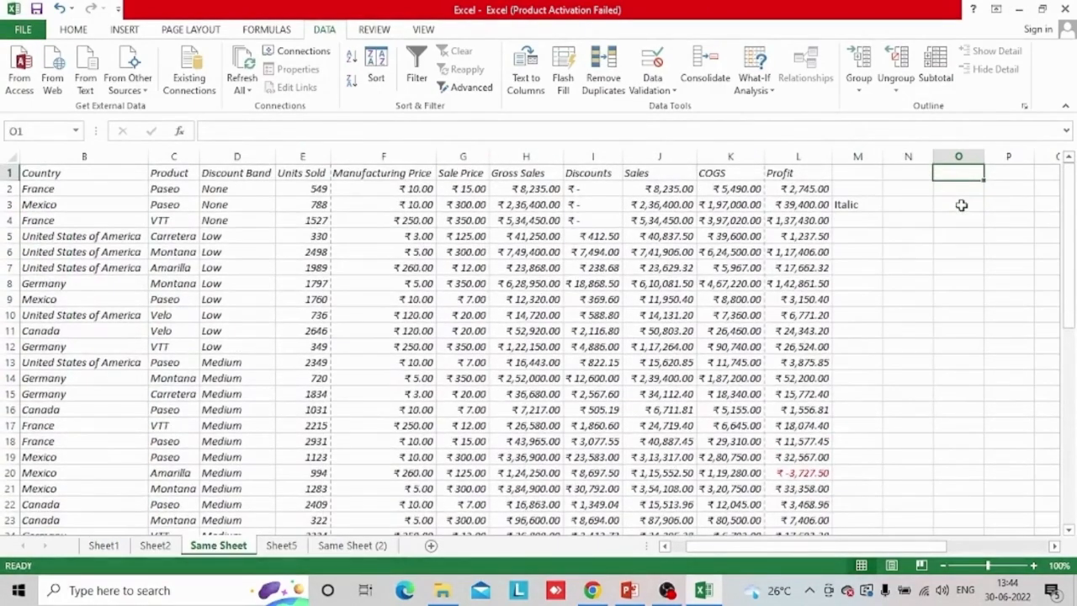
pyautogui.click(866, 249)
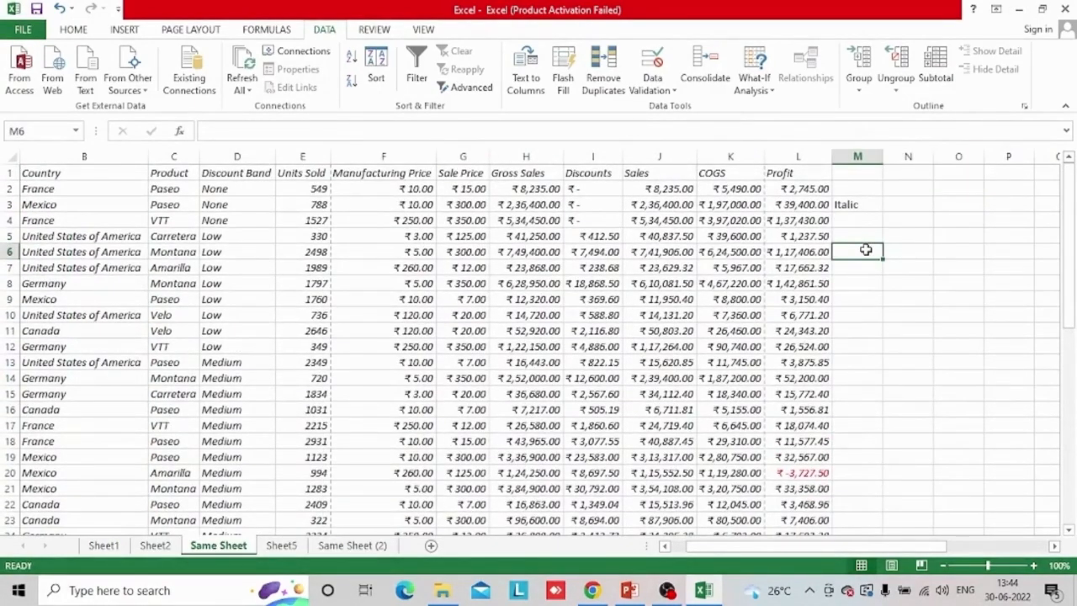
pyautogui.click(653, 88)
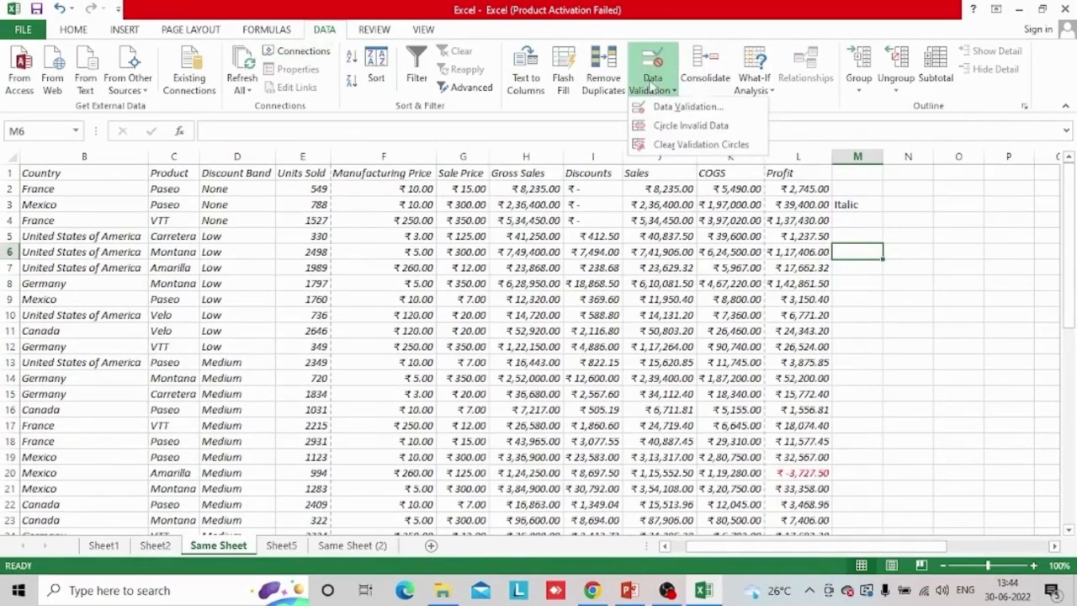
pyautogui.click(680, 105)
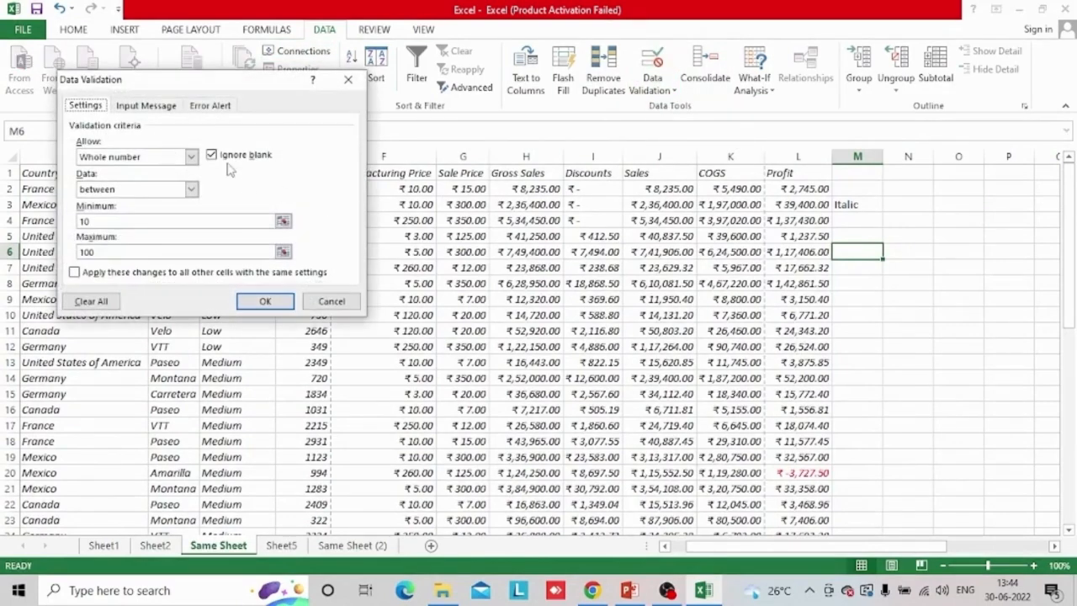
pyautogui.click(192, 156)
pyautogui.click(93, 212)
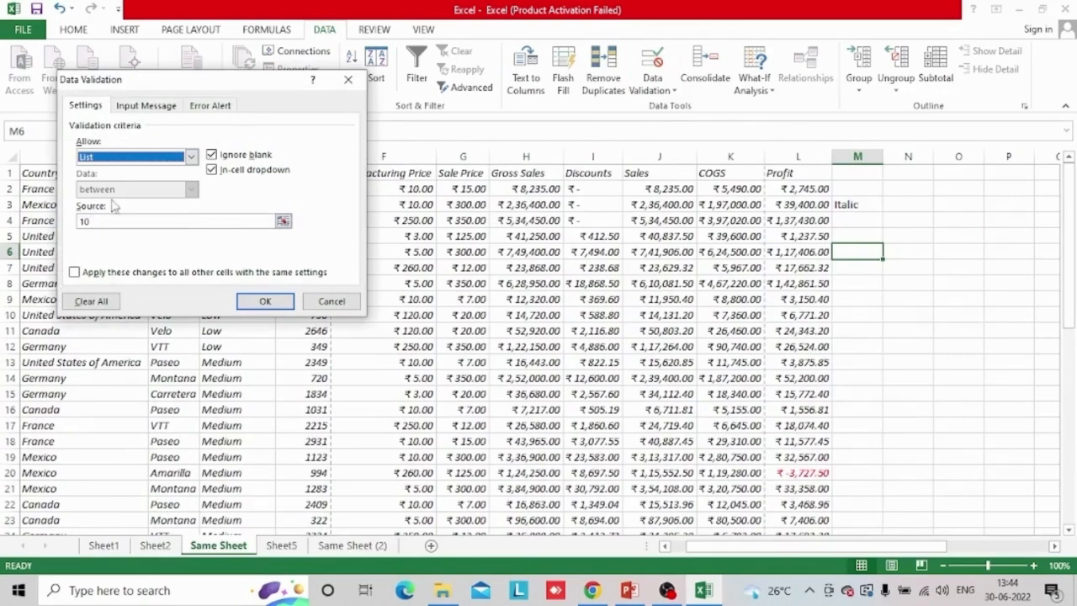
# Use =Sheet5!$A$1:$A$5 as the list source and apply the validation to M6
pyautogui.click(283, 221)
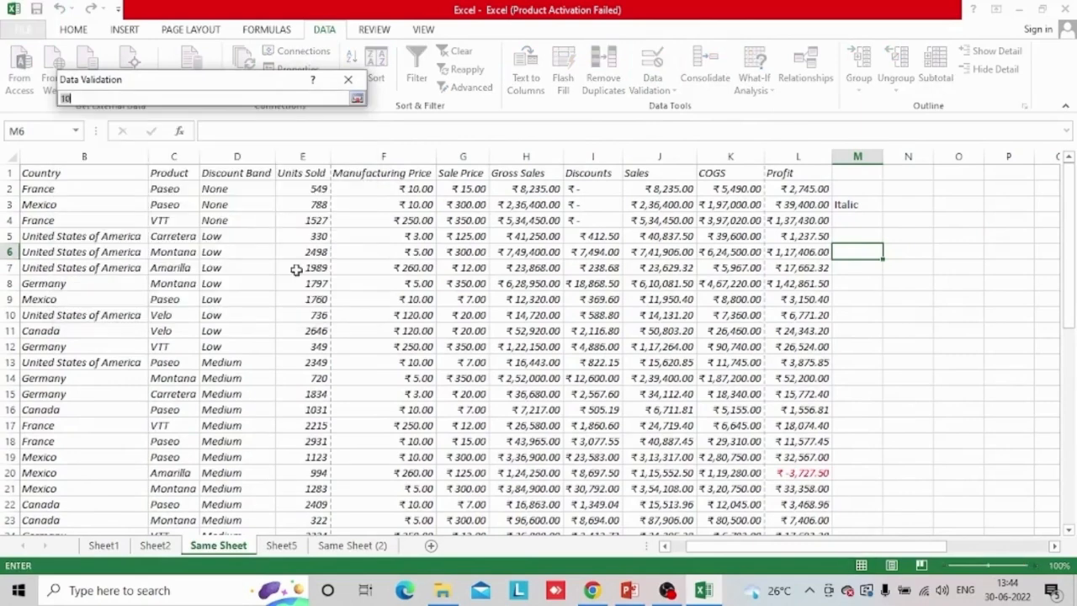
pyautogui.click(281, 545)
pyautogui.moveTo(45, 172); pyautogui.dragTo(42, 236)
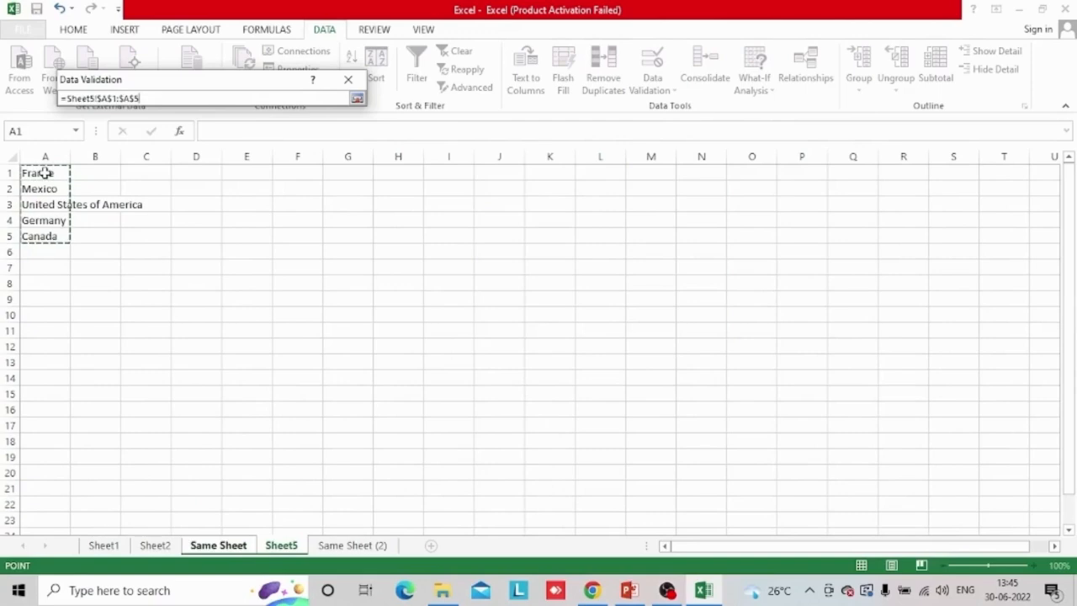
pyautogui.click(358, 99)
pyautogui.click(261, 299)
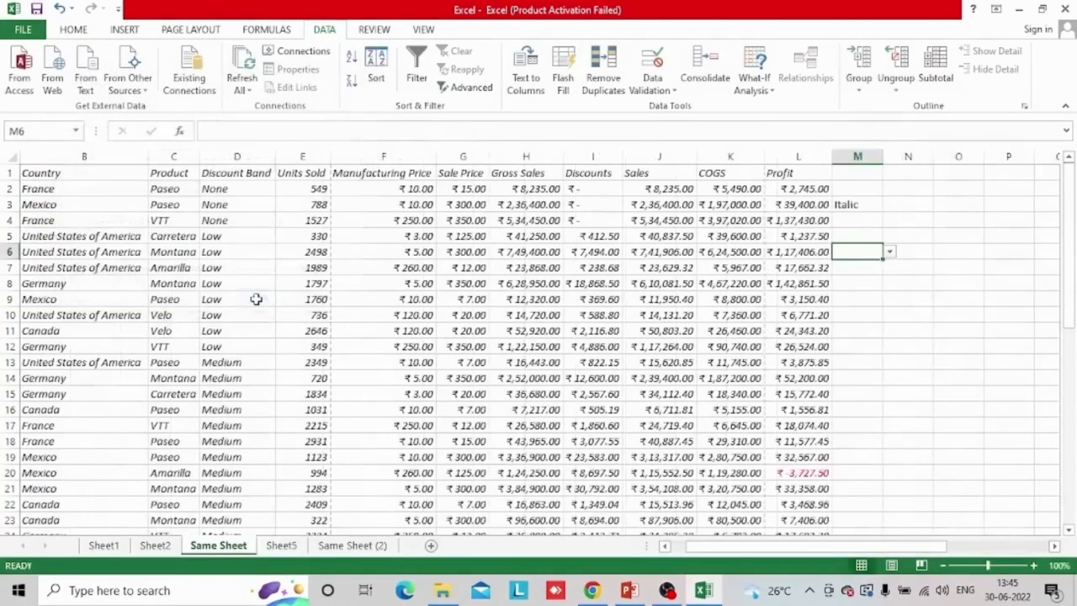
# Test the country drop-down in M6 by choosing France, and leave it set to Mexico
pyautogui.click(890, 252)
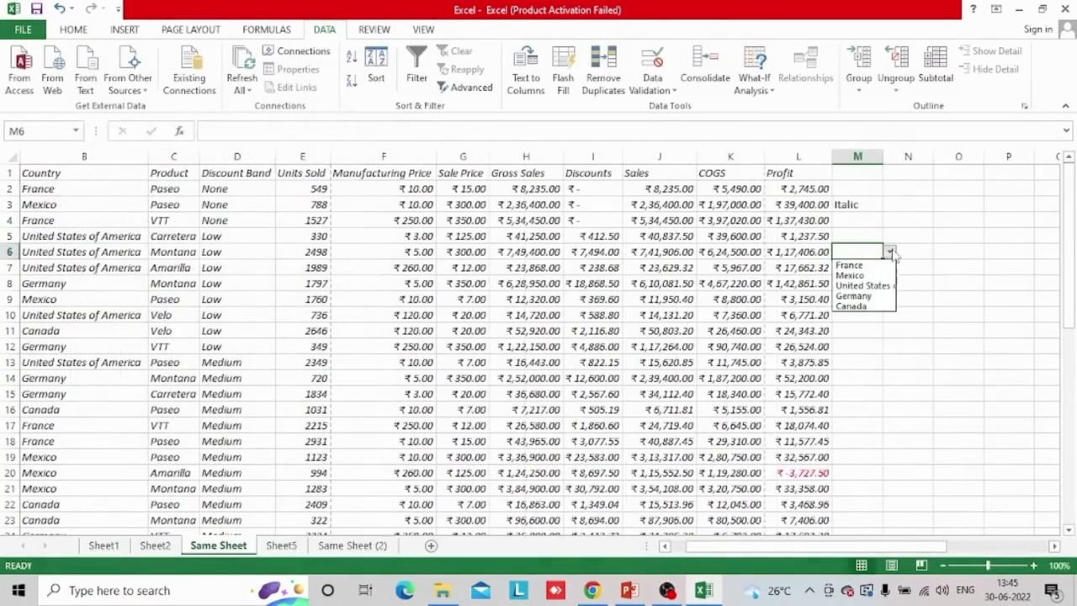
pyautogui.click(871, 266)
pyautogui.click(889, 252)
pyautogui.click(869, 274)
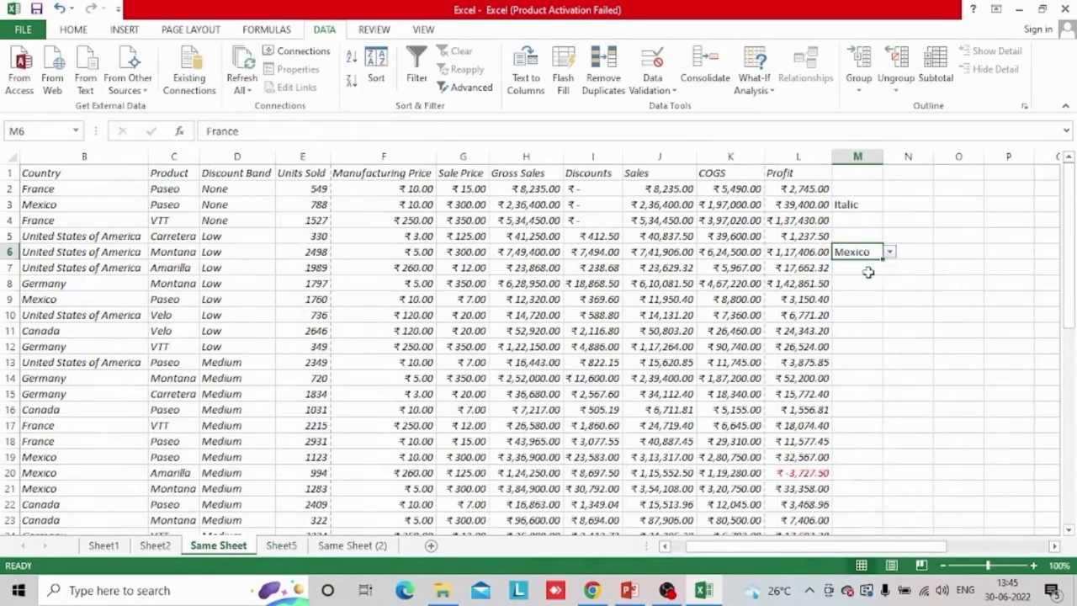
pyautogui.click(868, 271)
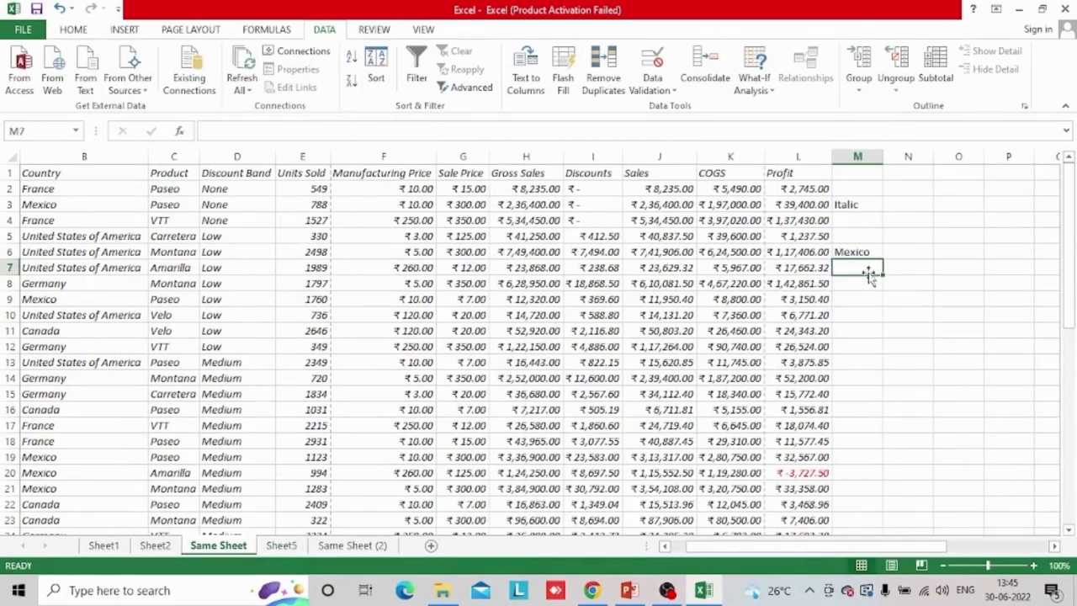
pyautogui.click(869, 252)
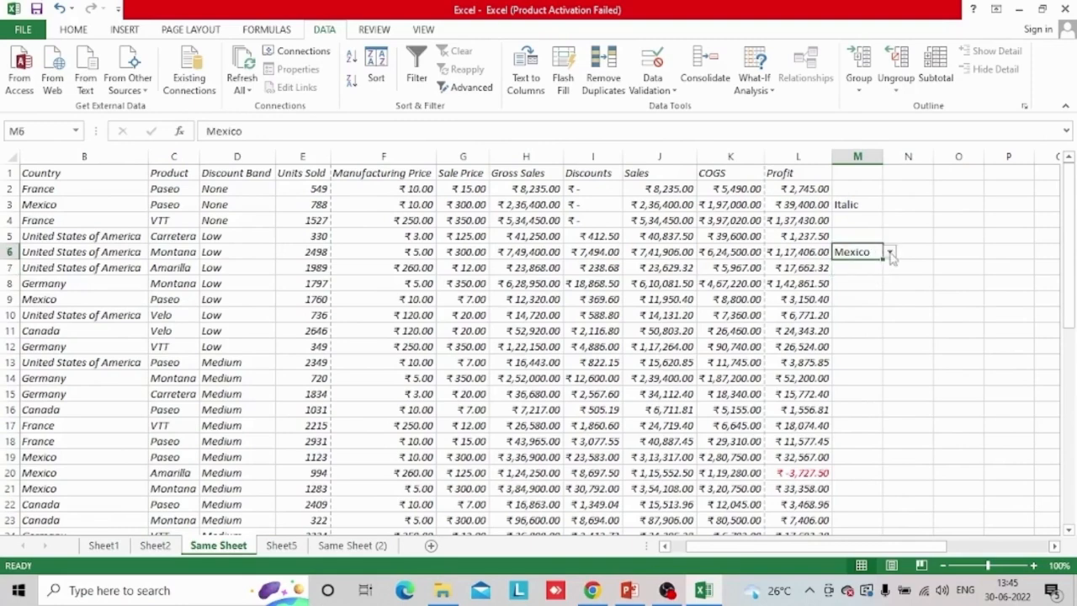
pyautogui.click(889, 252)
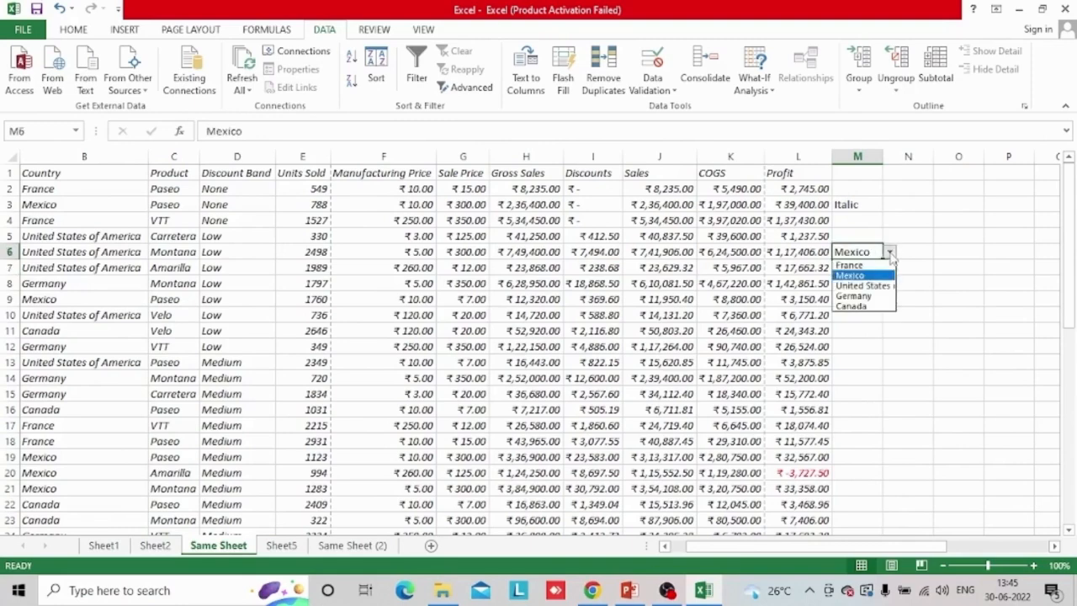
pyautogui.click(852, 275)
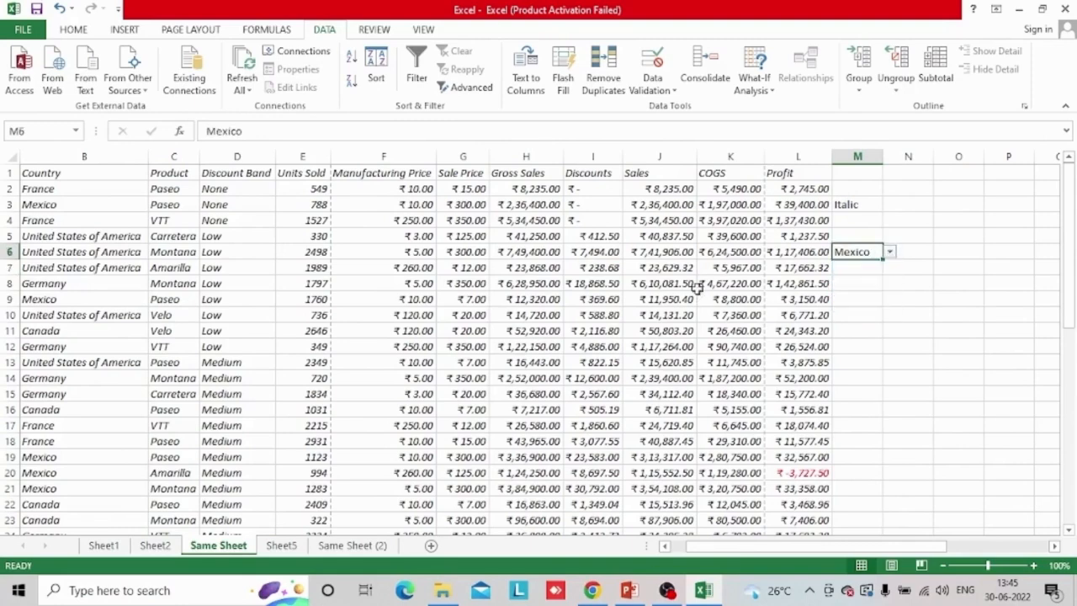
pyautogui.click(889, 252)
pyautogui.click(889, 253)
pyautogui.click(889, 252)
pyautogui.click(889, 252)
pyautogui.click(890, 253)
pyautogui.click(889, 252)
pyautogui.click(890, 253)
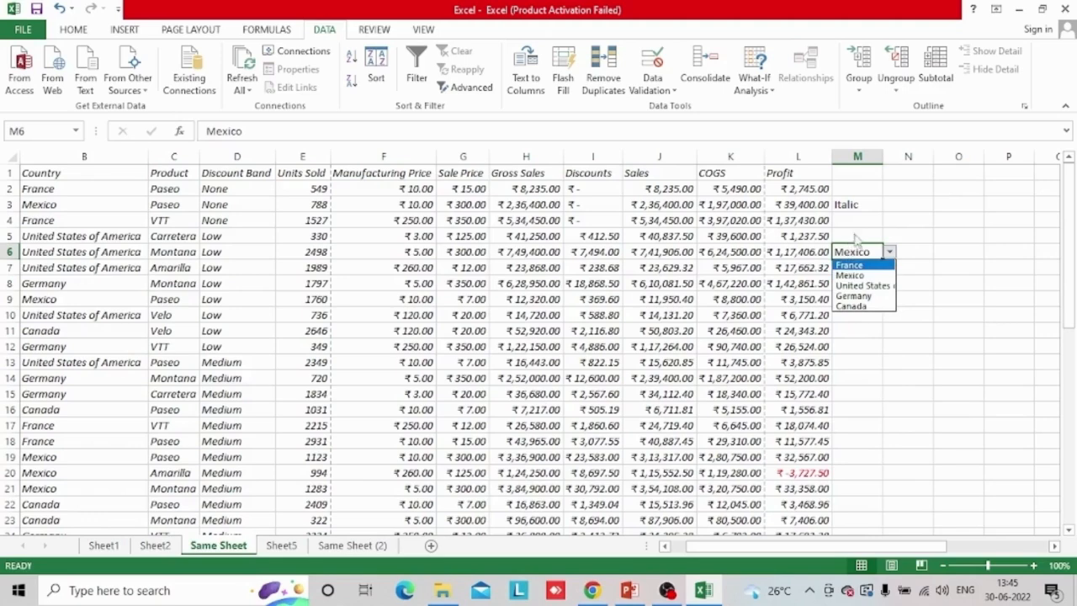
pyautogui.click(890, 253)
pyautogui.click(890, 252)
pyautogui.click(890, 253)
pyautogui.click(890, 252)
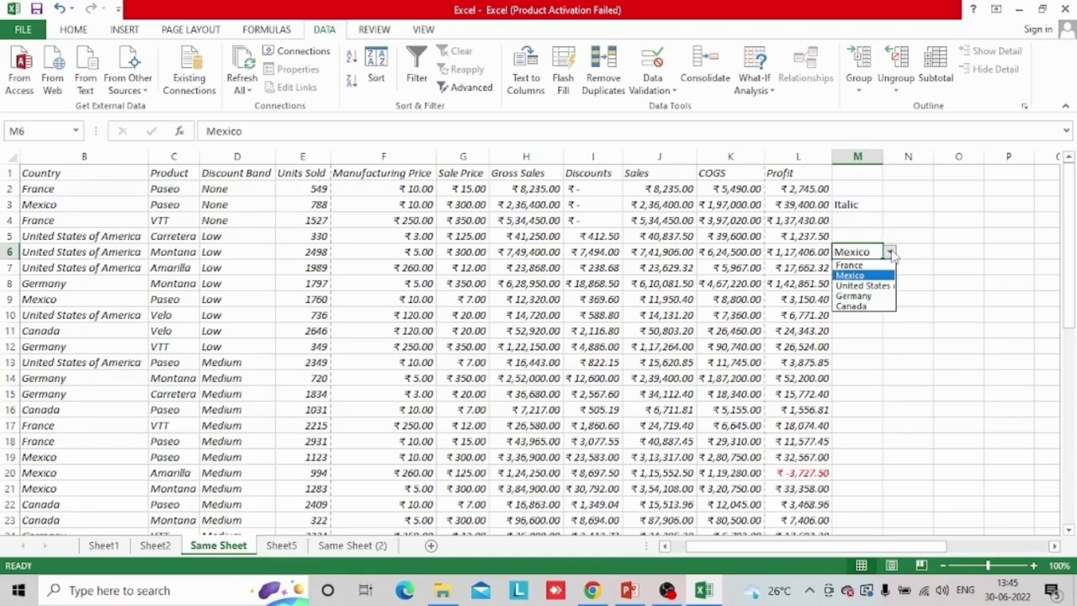
# Select columns B to L and start a new conditional formatting rule that uses a formula to determine which cells to format
pyautogui.click(24, 158)
pyautogui.moveTo(23, 158); pyautogui.dragTo(808, 156)
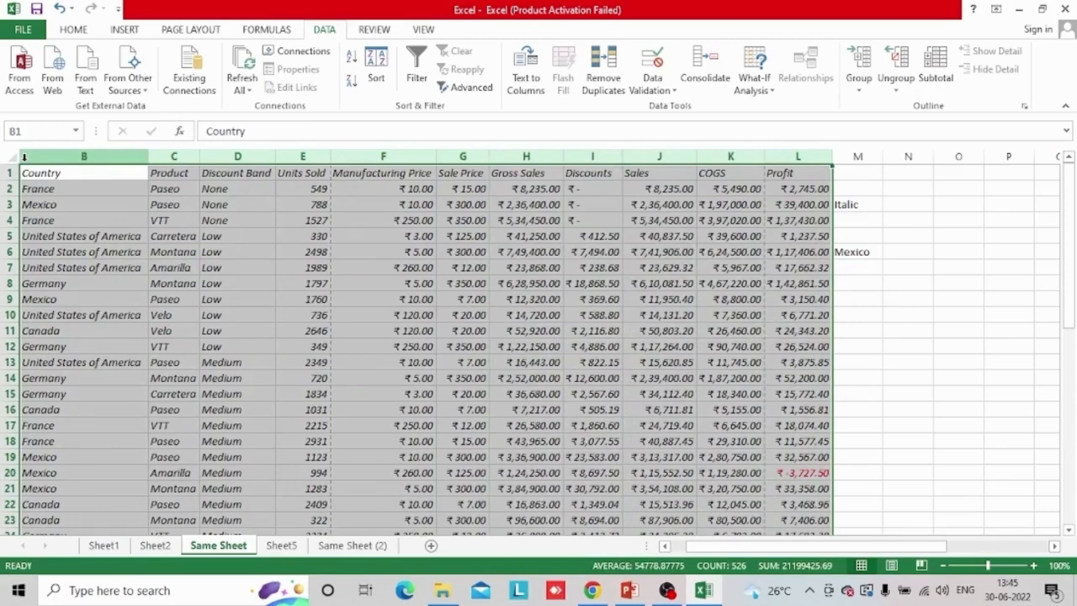
pyautogui.click(73, 32)
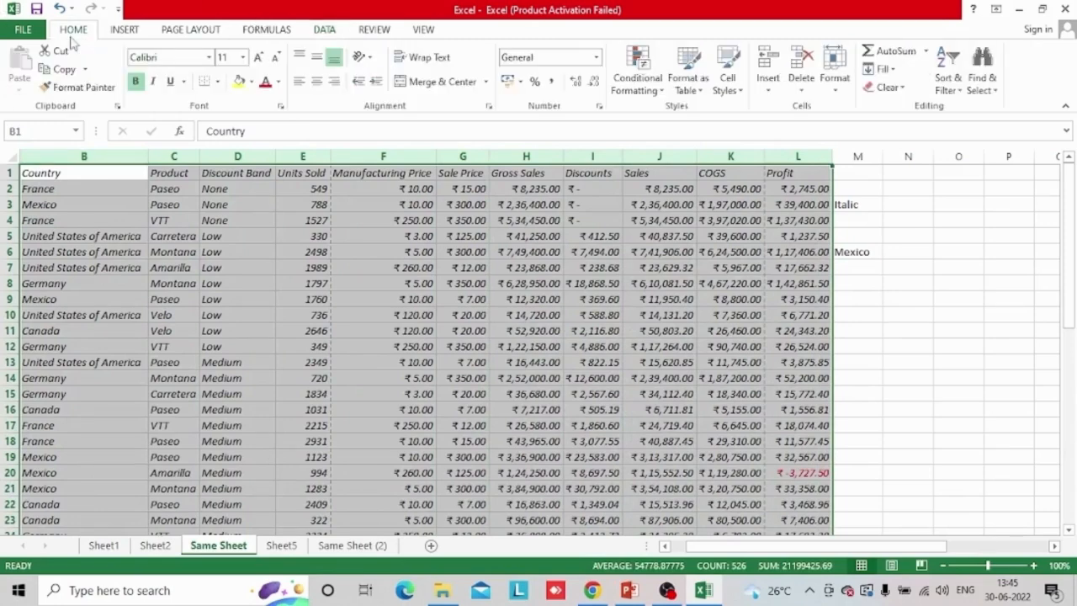
pyautogui.click(633, 84)
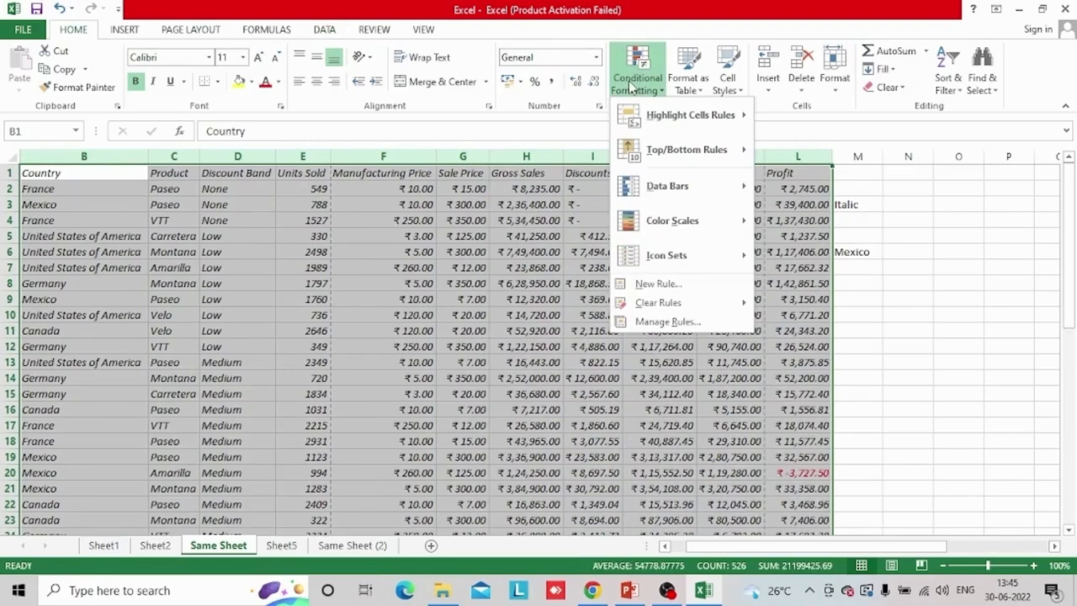
pyautogui.click(656, 284)
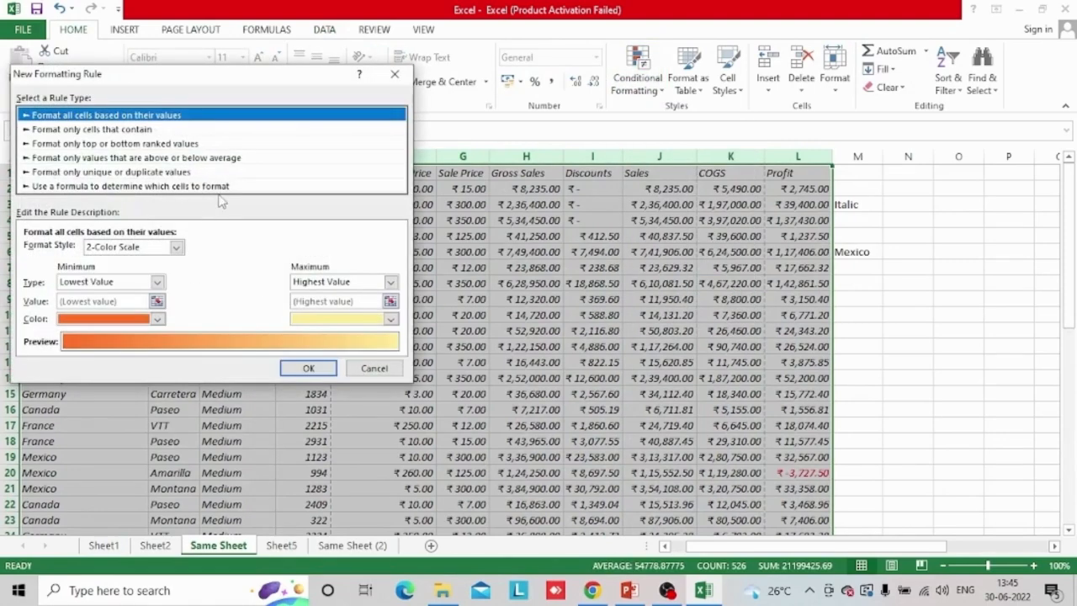
pyautogui.click(130, 186)
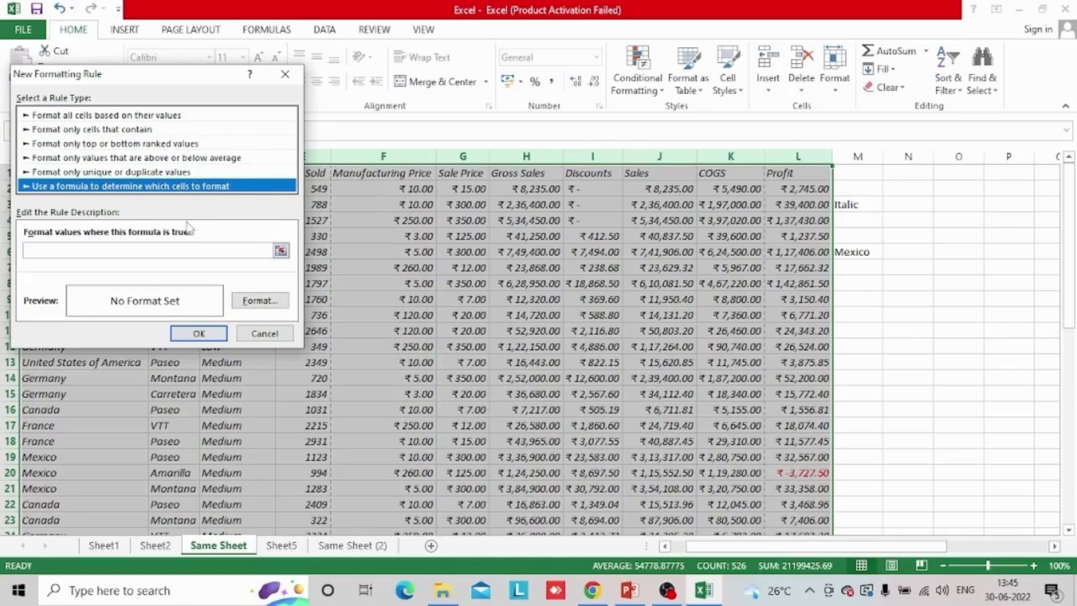
# Enter =$B2=$M$6 as the new rule's formula, comparing each row's country with the choice in M6
pyautogui.click(171, 249)
pyautogui.moveTo(190, 67); pyautogui.dragTo(473, 63)
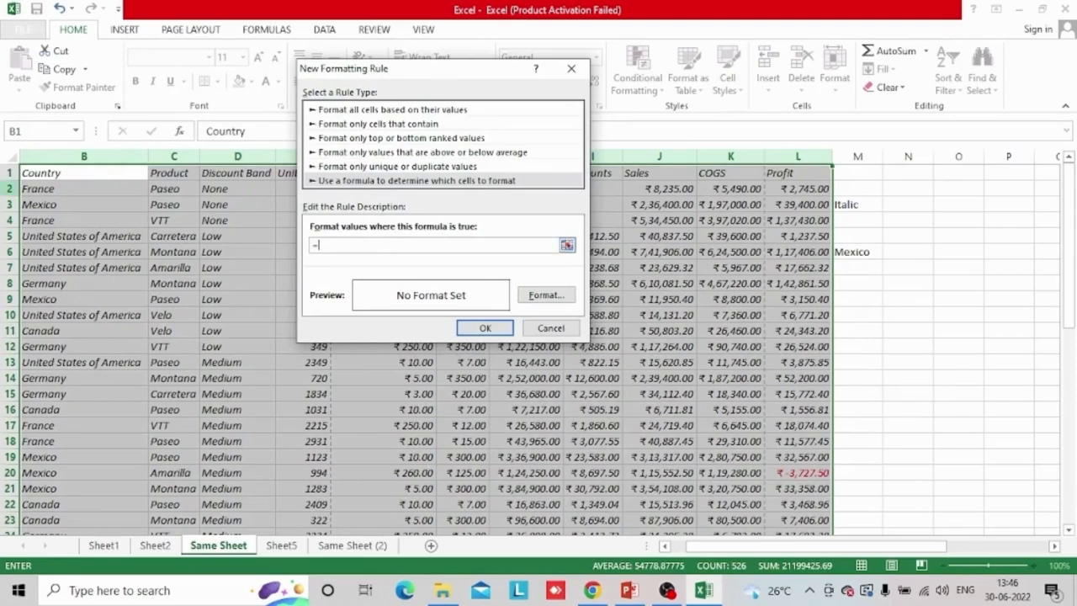
pyautogui.click(83, 192)
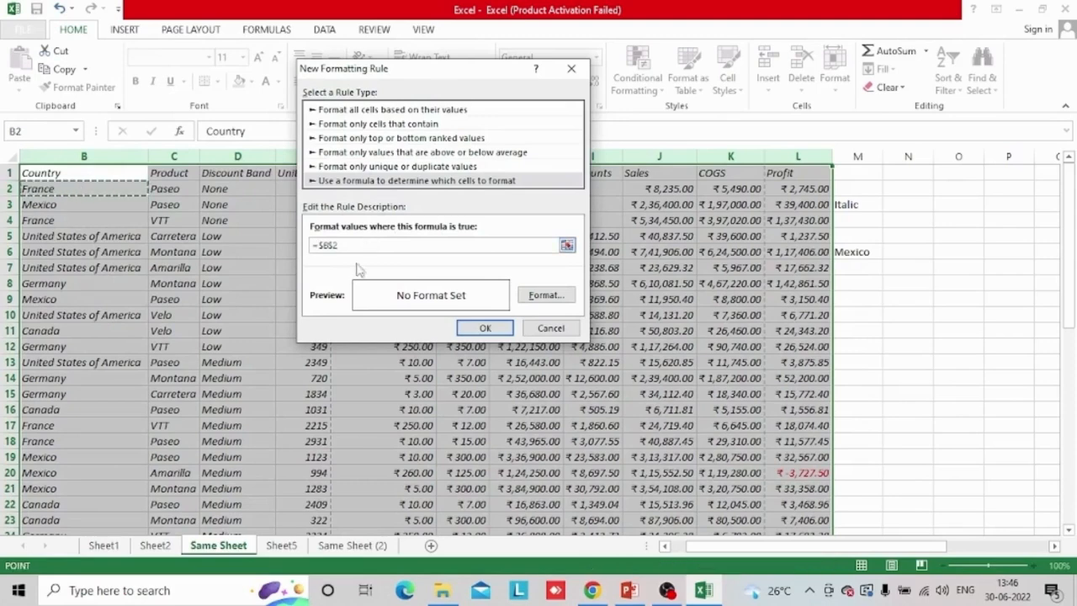
pyautogui.click(335, 245)
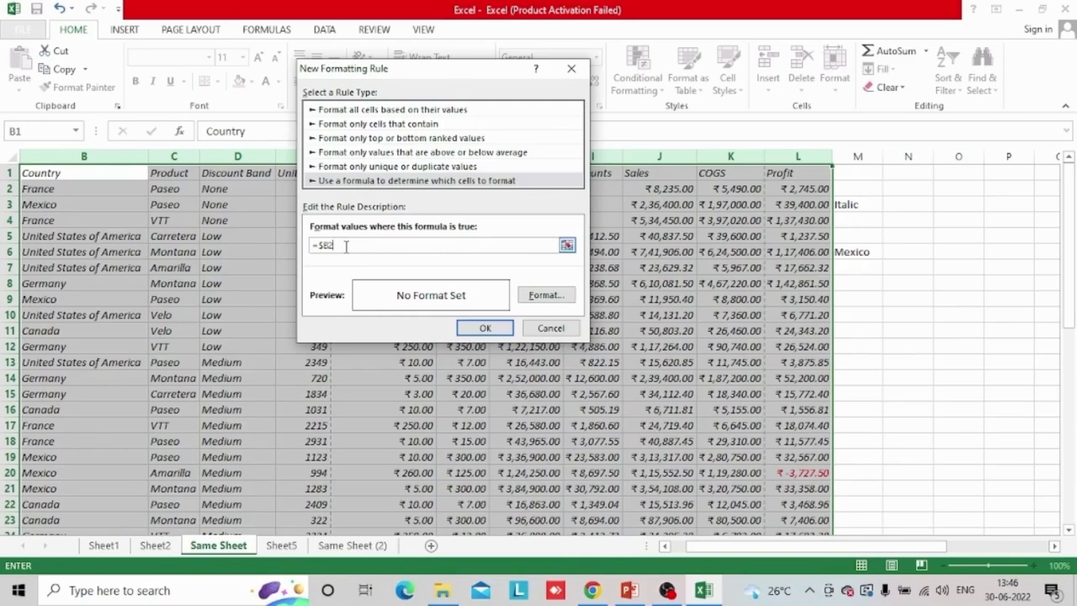
pyautogui.click(847, 253)
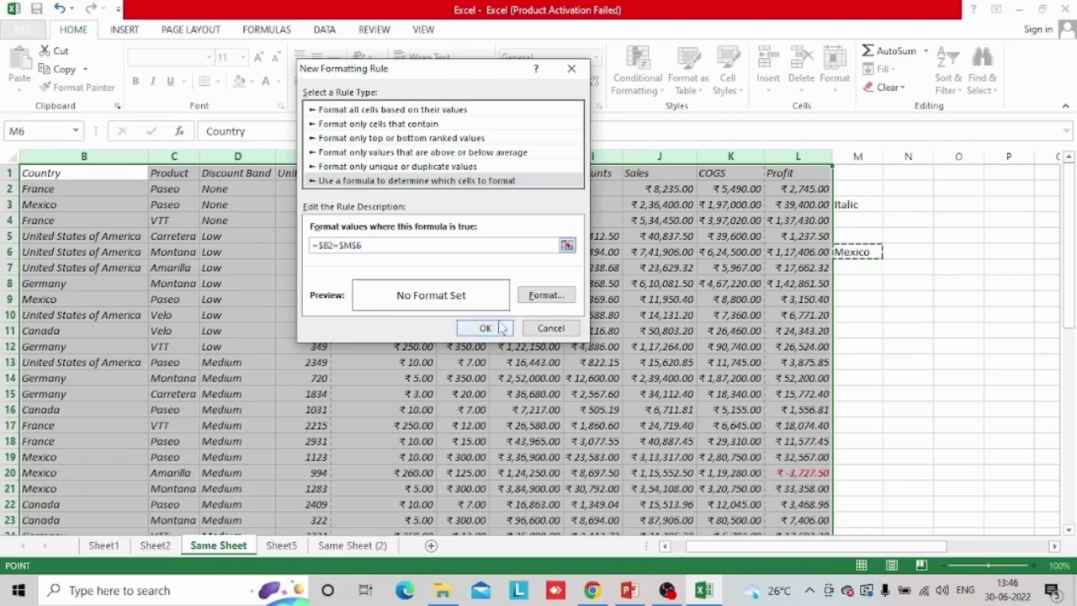
# Give the rule an orange font colour and apply it to columns B to L
pyautogui.click(543, 295)
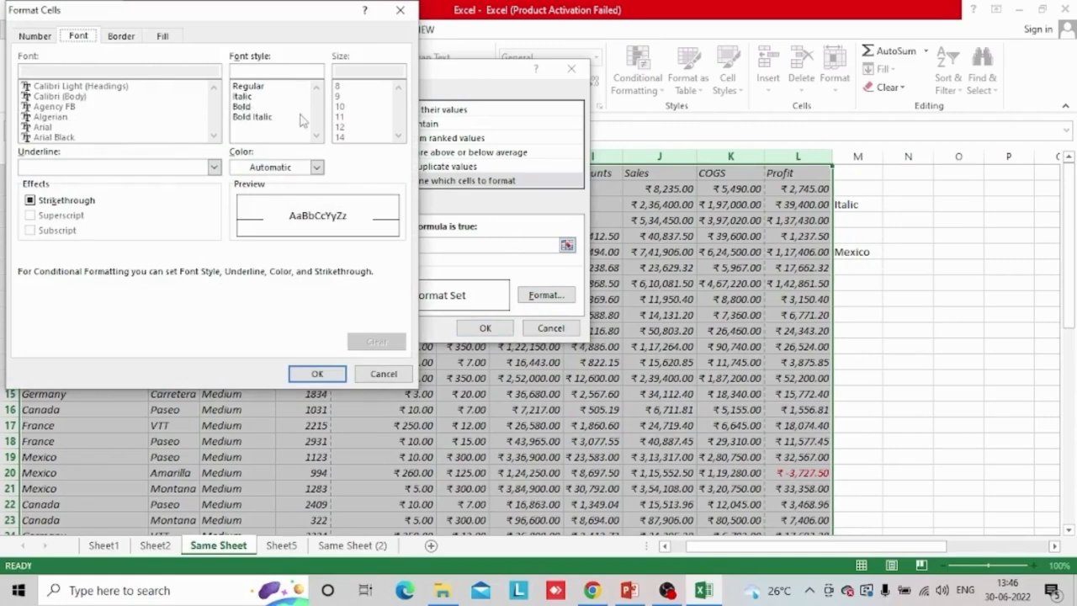
pyautogui.click(316, 166)
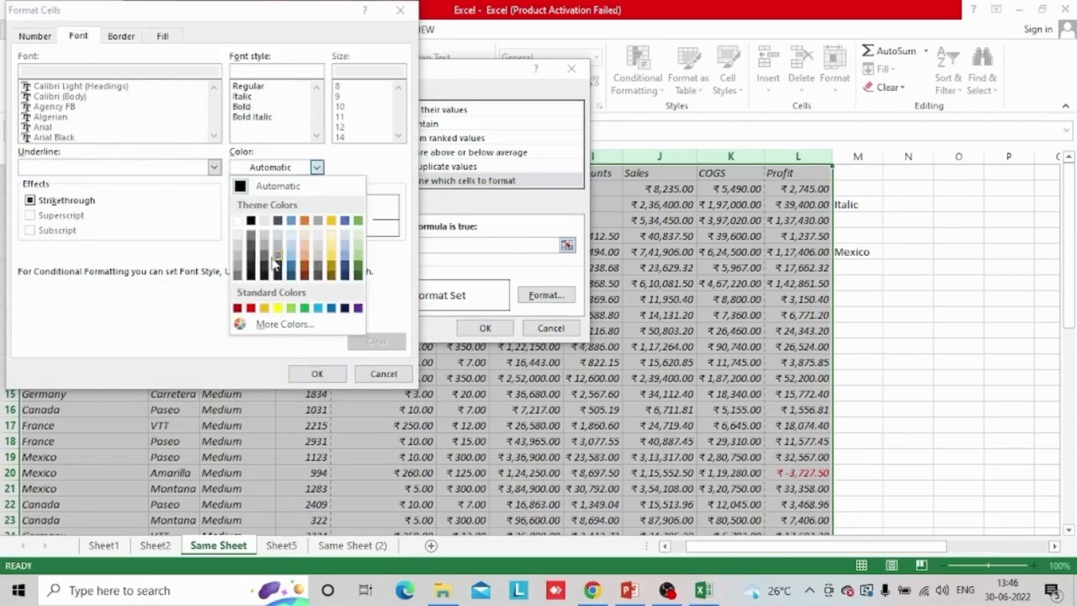
pyautogui.click(264, 308)
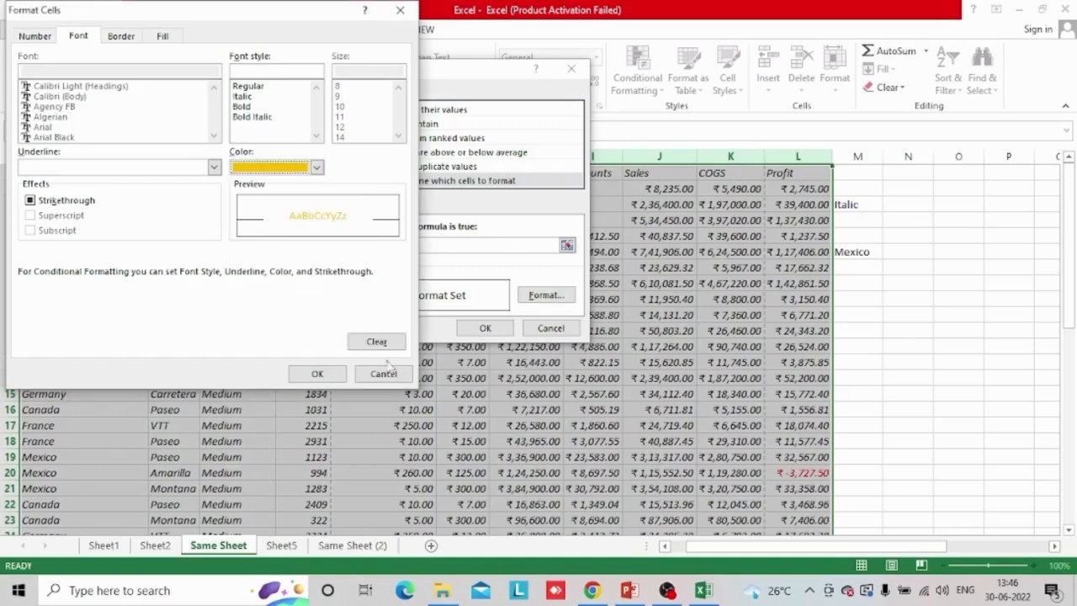
pyautogui.click(318, 374)
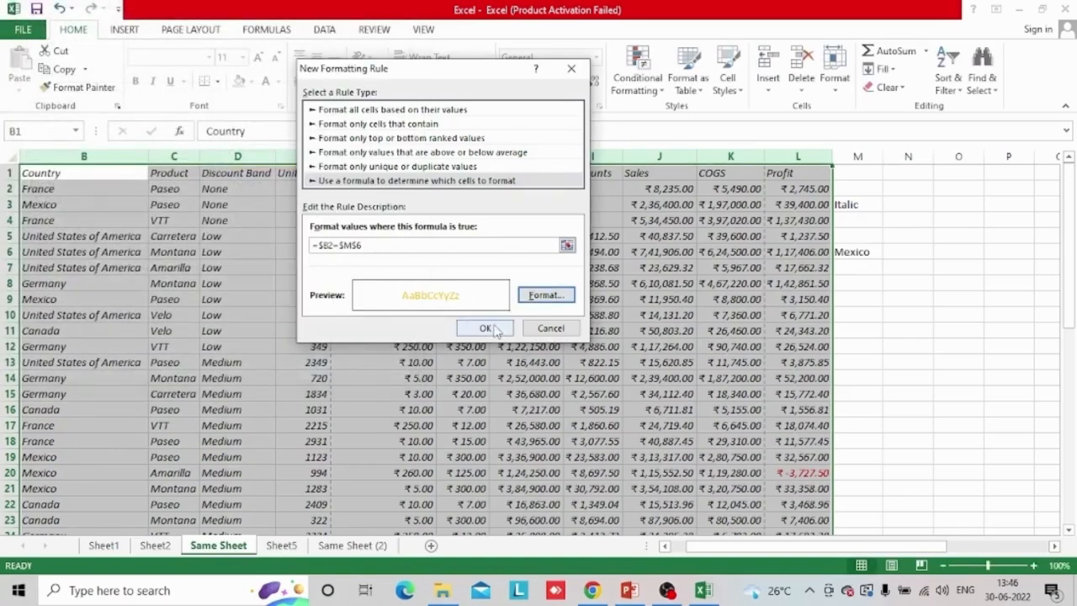
pyautogui.click(486, 328)
pyautogui.click(369, 368)
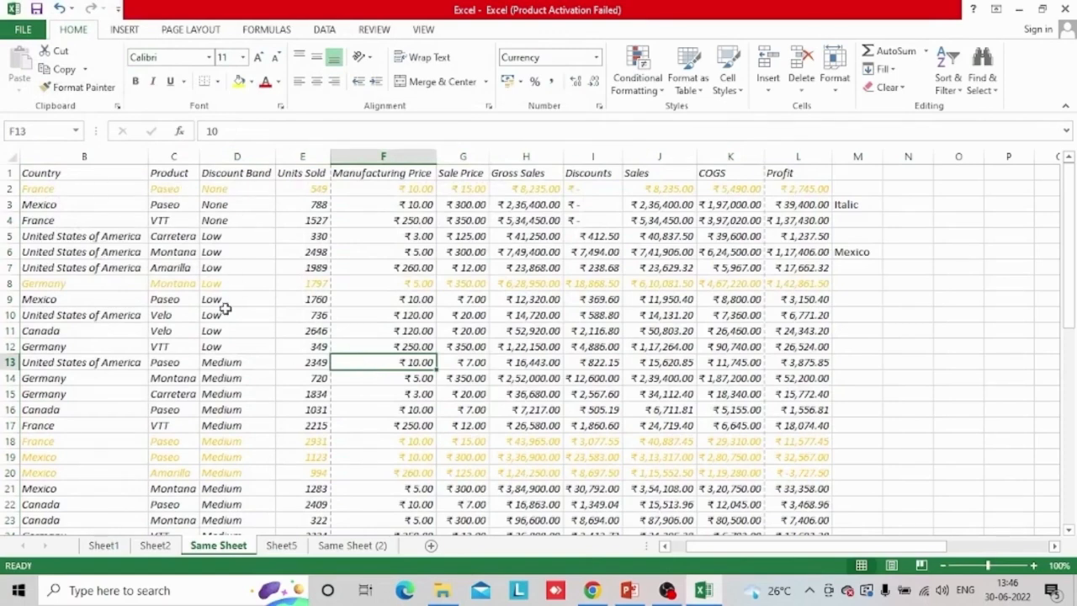
# Test the country rule by choosing United States of America, Germany and Canada in turn in M6
pyautogui.click(131, 190)
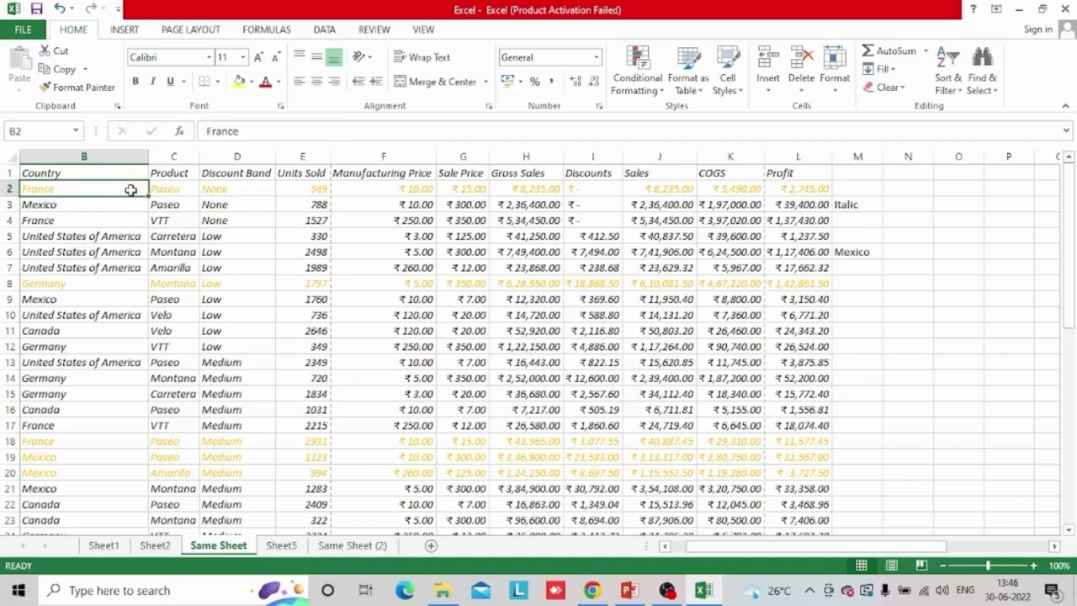
pyautogui.press('Down')
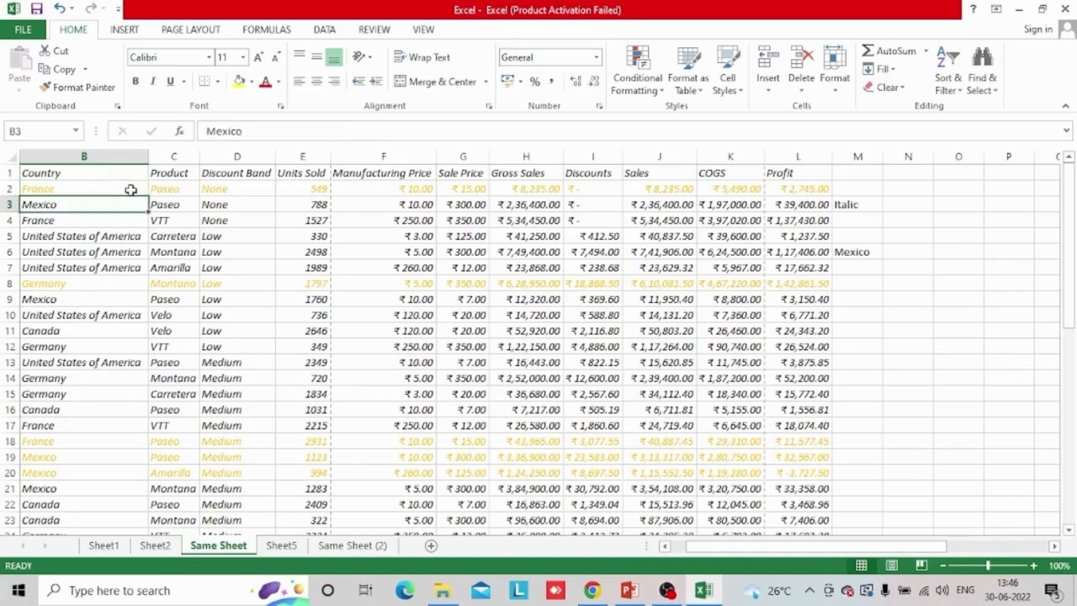
pyautogui.click(873, 249)
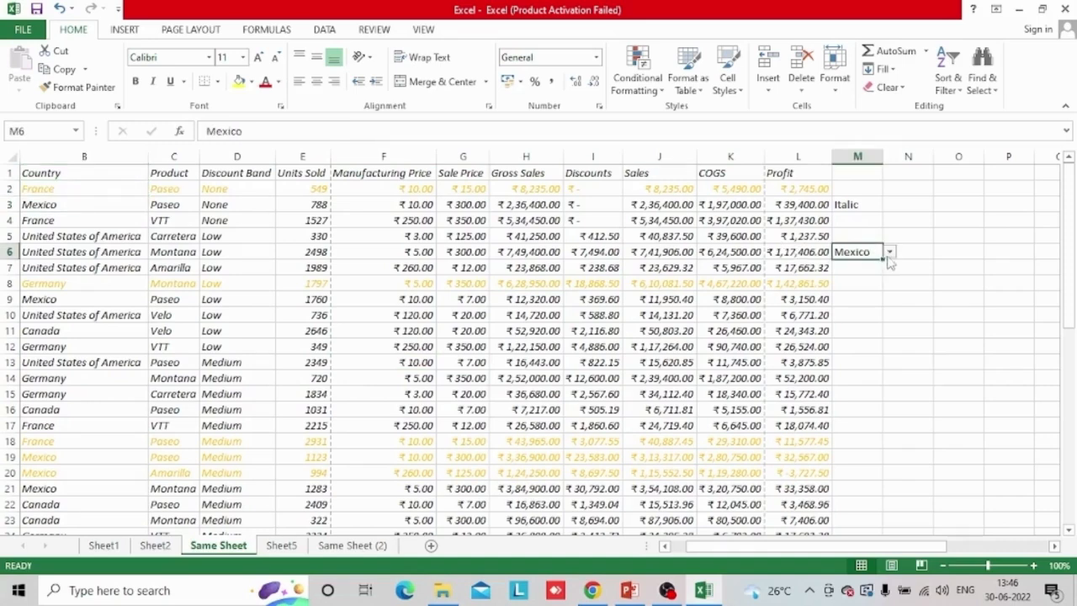
pyautogui.click(889, 252)
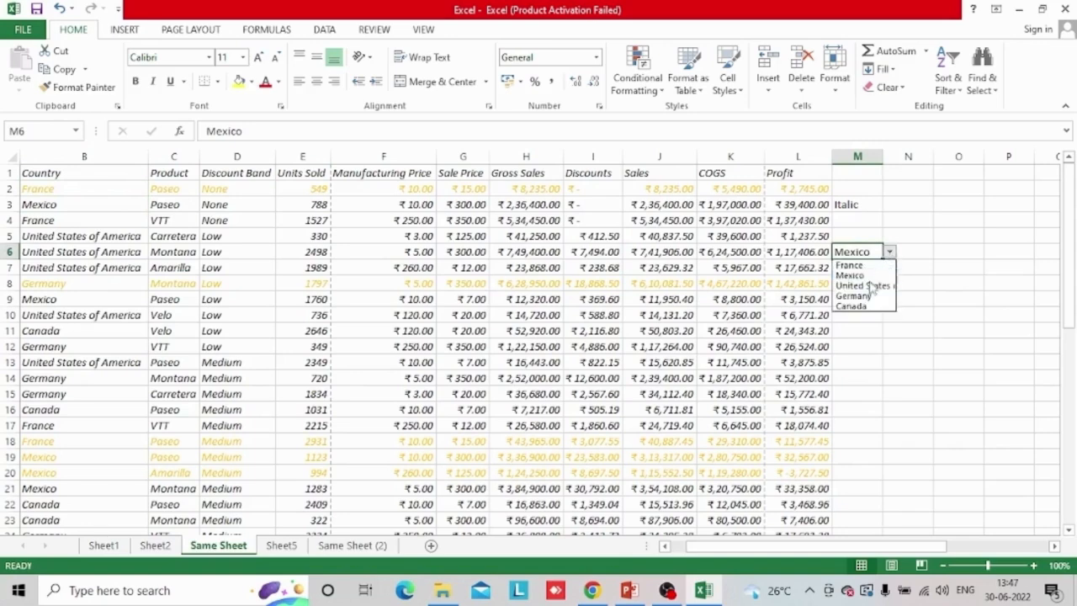
pyautogui.click(869, 286)
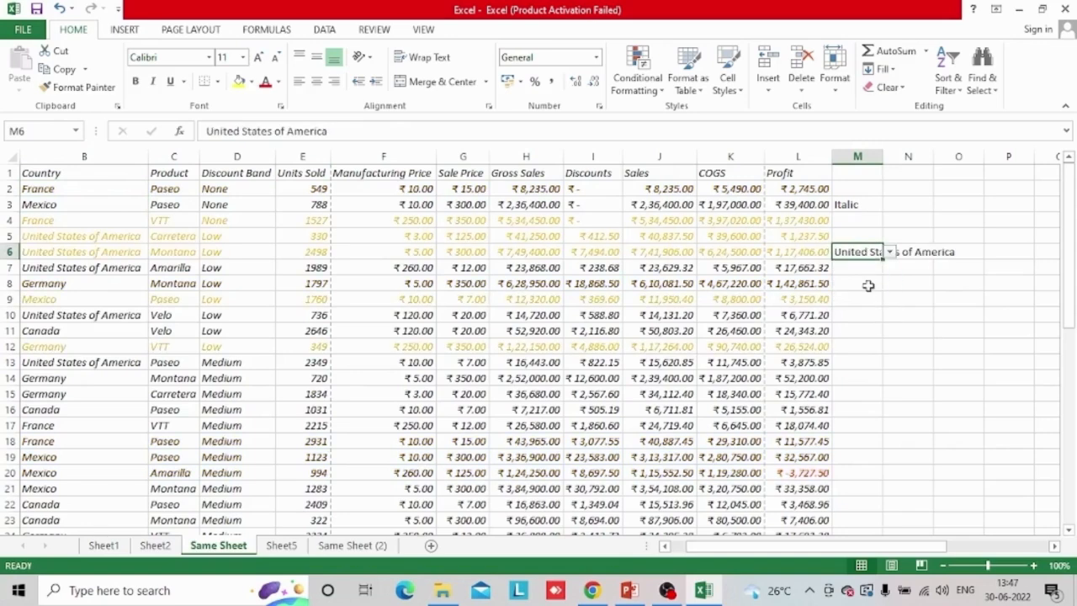
pyautogui.click(890, 253)
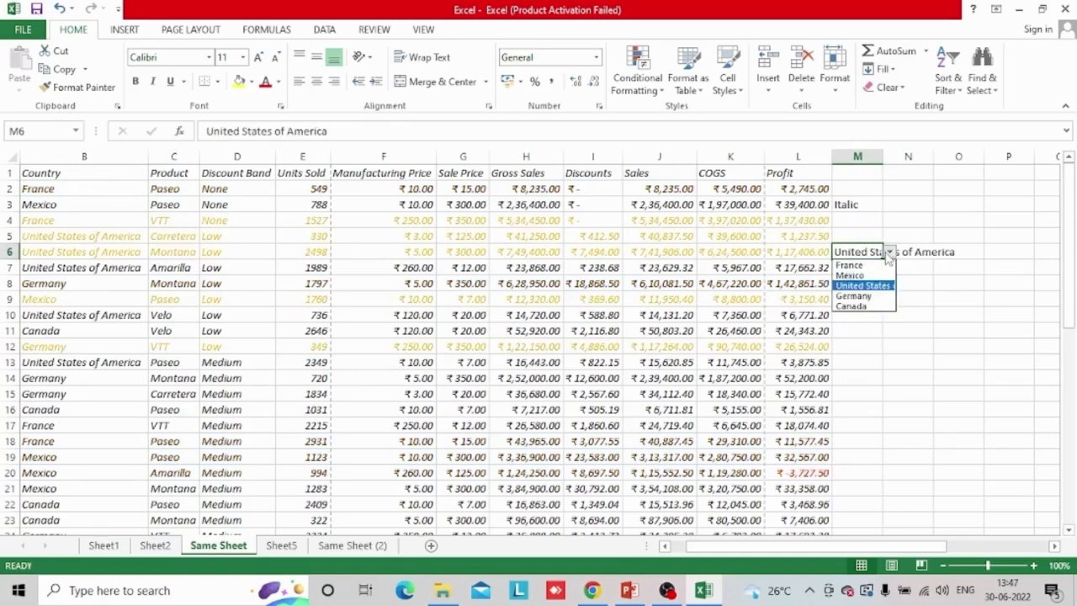
pyautogui.click(867, 296)
pyautogui.click(889, 253)
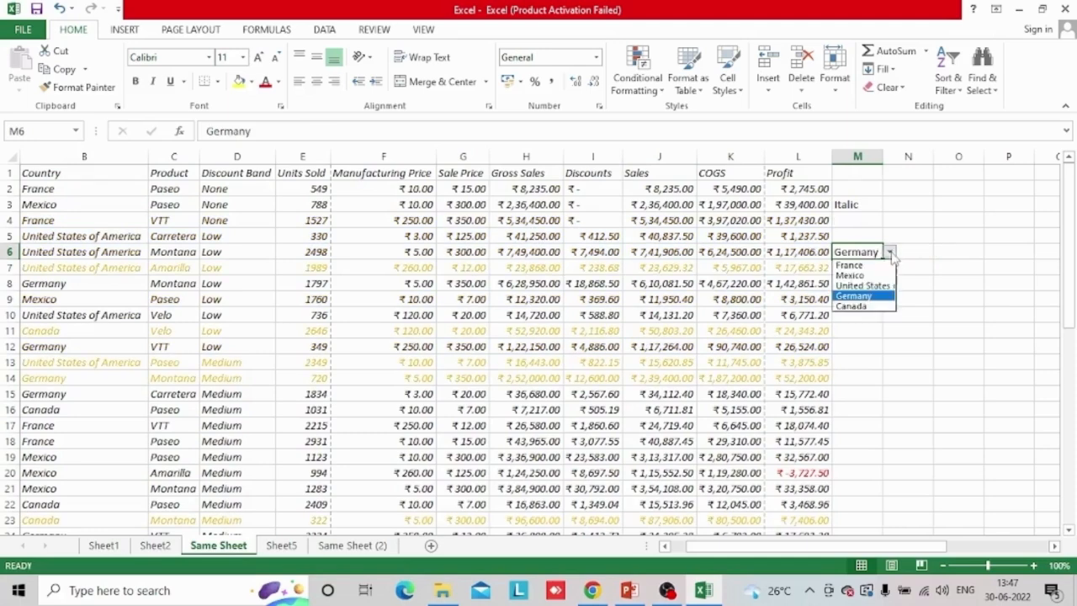
pyautogui.click(867, 308)
pyautogui.click(902, 359)
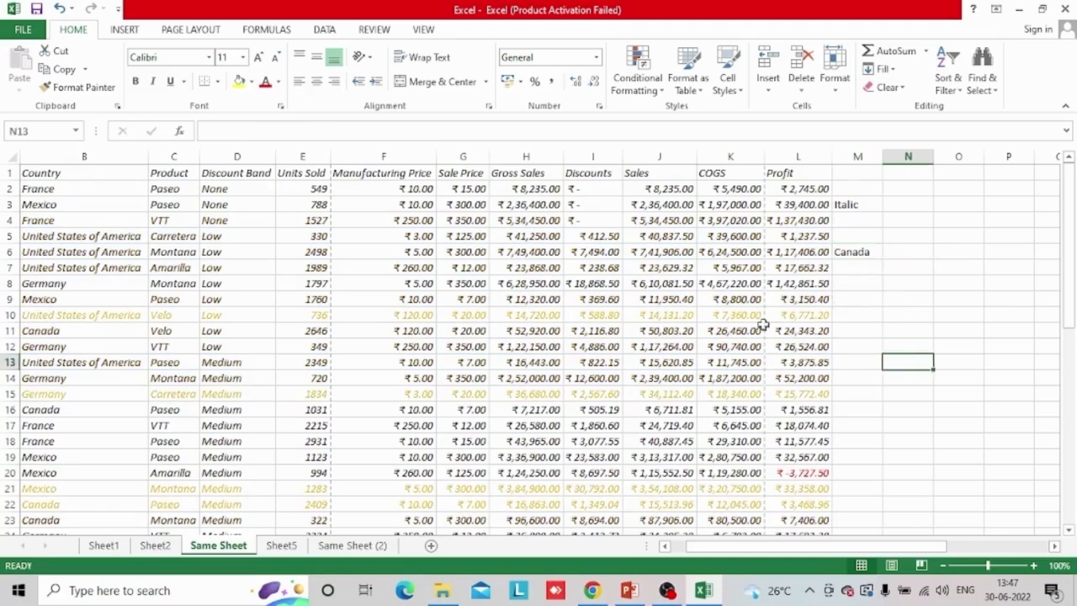
# Undo the country choices in M6 and the formula-based conditional formatting rule on columns B to L
pyautogui.click(375, 378)
pyautogui.scroll(-7, 375, 378)
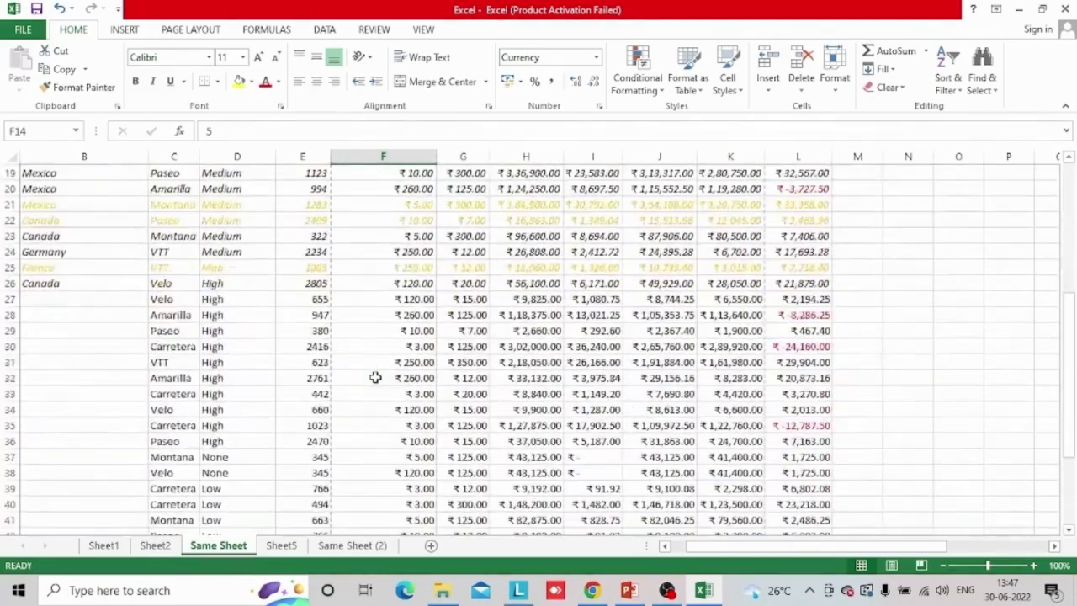
pyautogui.scroll(-11, 375, 377)
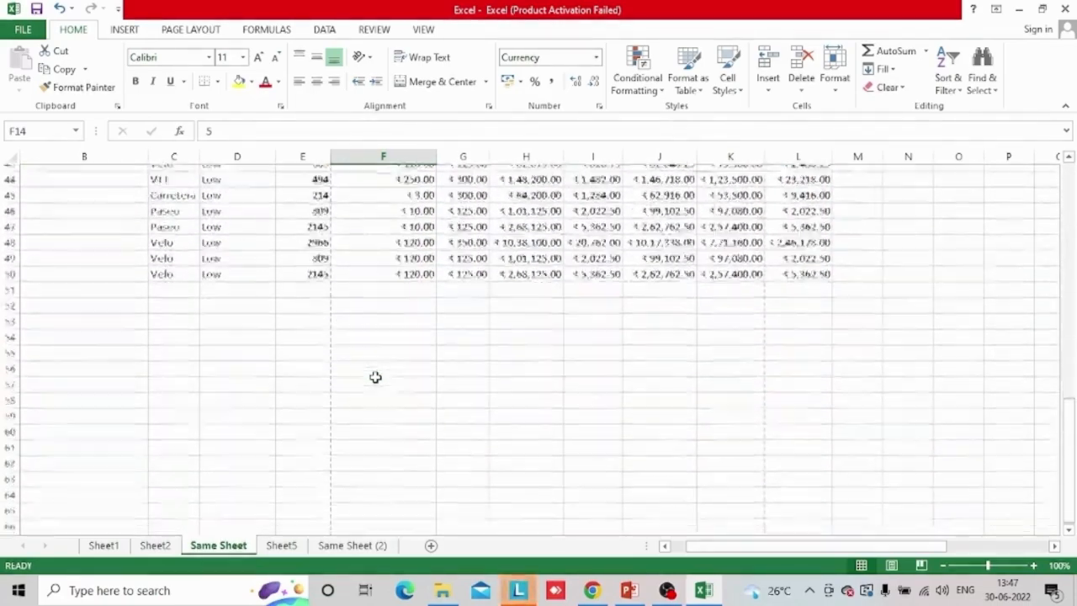
pyautogui.scroll(18, 375, 377)
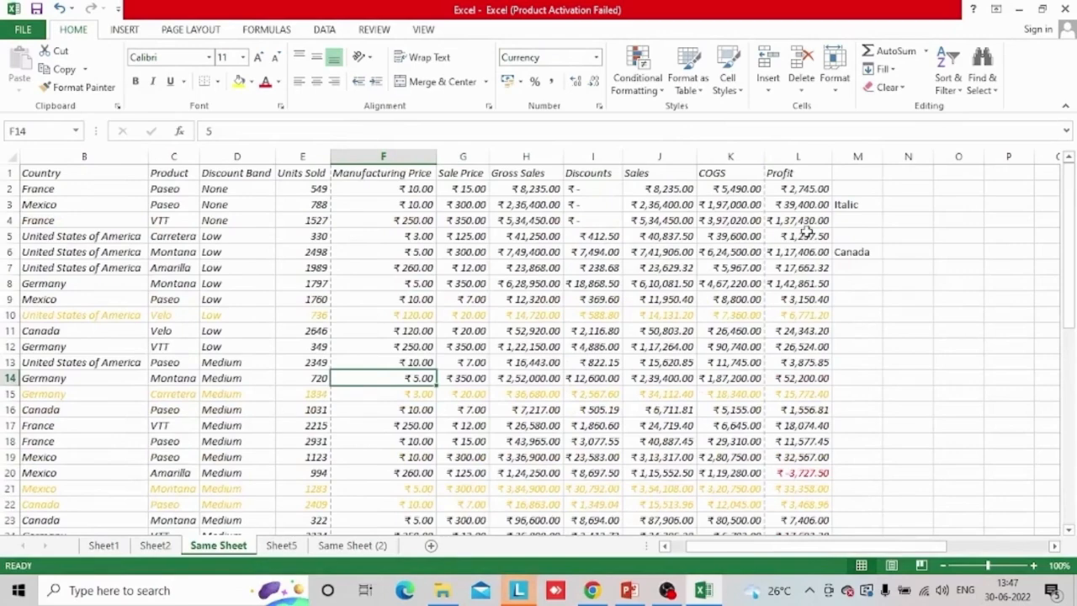
pyautogui.hotkey('ctrl', 'z')
pyautogui.hotkey('ctrl', 'z')
pyautogui.hotkey('ctrl', 'z')
pyautogui.hotkey('ctrl', 'z')
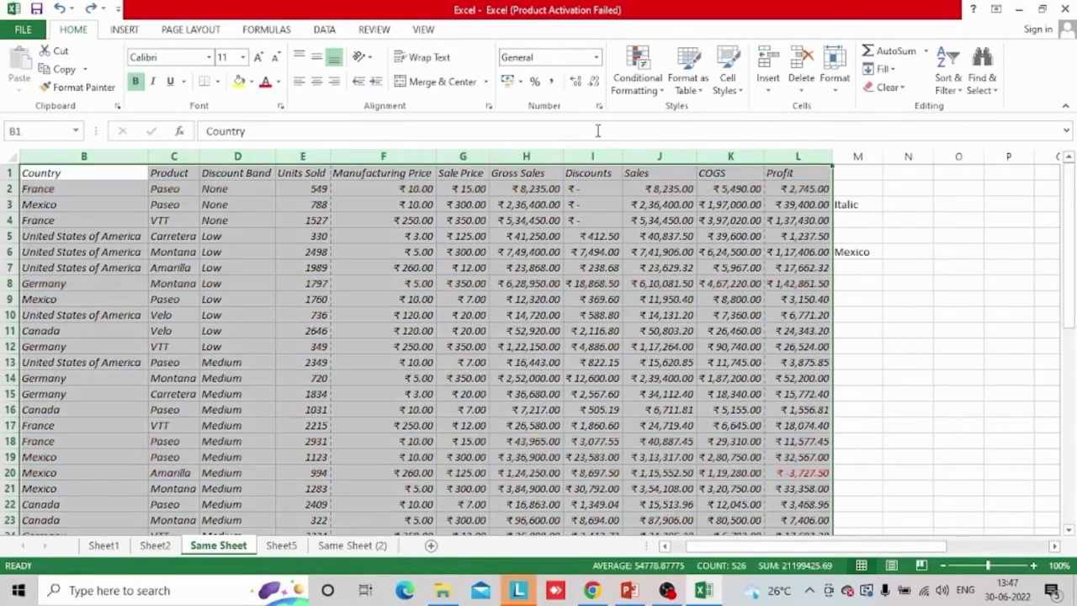
# Examine the entries in the Country, Product and Discount Band columns, including the rows without a country
pyautogui.click(62, 394)
pyautogui.press('Down')
pyautogui.press('Down')
pyautogui.press('Down')
pyautogui.press('Down')
pyautogui.press('Down')
pyautogui.press('Down')
pyautogui.press('Down')
pyautogui.press('Down')
pyautogui.press('Down')
pyautogui.press('Down')
pyautogui.press('Down')
pyautogui.scroll(-1, 62, 394)
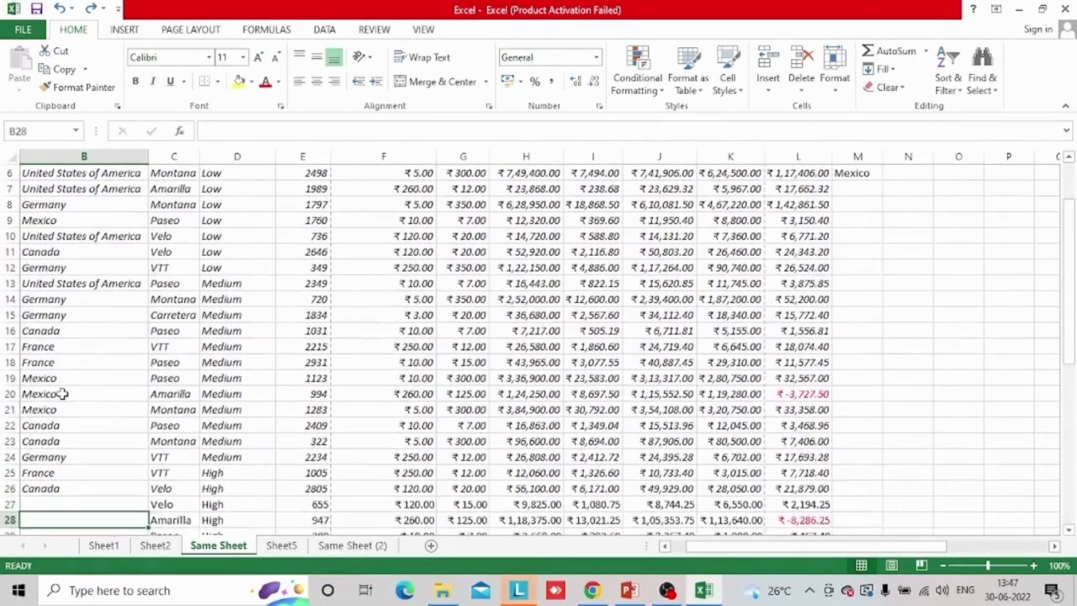
pyautogui.press('Up')
pyautogui.press('Up')
pyautogui.press('Up')
pyautogui.press('Up')
pyautogui.press('Up')
pyautogui.press('Up')
pyautogui.press('Up')
pyautogui.press('Up')
pyautogui.press('Up')
pyautogui.press('Up')
pyautogui.press('Up')
pyautogui.press('Up')
pyautogui.press('Up')
pyautogui.press('Up')
pyautogui.press('Up')
pyautogui.press('Up')
pyautogui.press('Up')
pyautogui.press('Up')
pyautogui.press('Up')
pyautogui.press('Up')
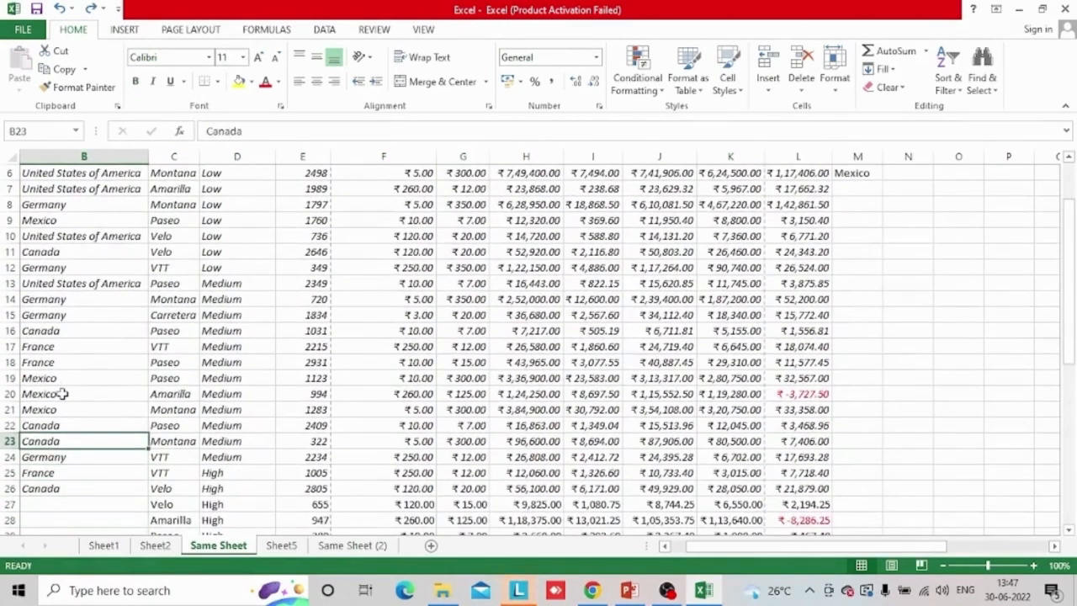
pyautogui.press('Down')
pyautogui.press('Down')
pyautogui.press('Down')
pyautogui.press('Down')
pyautogui.press('Down')
pyautogui.press('Down')
pyautogui.press('Down')
pyautogui.press('Down')
pyautogui.press('Down')
pyautogui.press('Down')
pyautogui.press('Down')
pyautogui.press('Down')
pyautogui.press('Down')
pyautogui.press('Down')
pyautogui.press('Down')
pyautogui.press('Down')
pyautogui.press('Down')
pyautogui.press('Down')
pyautogui.press('Down')
pyautogui.press('Down')
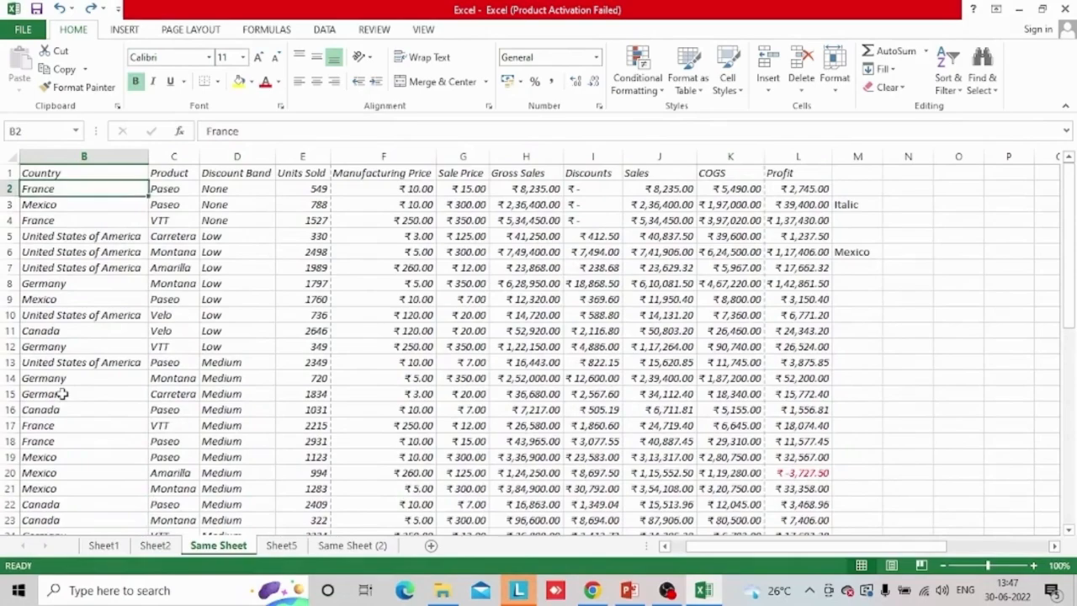
pyautogui.press('Down')
pyautogui.press('Down')
pyautogui.press('Down')
pyautogui.press('Down')
pyautogui.press('Down')
pyautogui.press('Down')
pyautogui.press('Down')
pyautogui.press('Down')
pyautogui.press('Down')
pyautogui.press('Down')
pyautogui.press('Down')
pyautogui.press('Down')
pyautogui.press('Down')
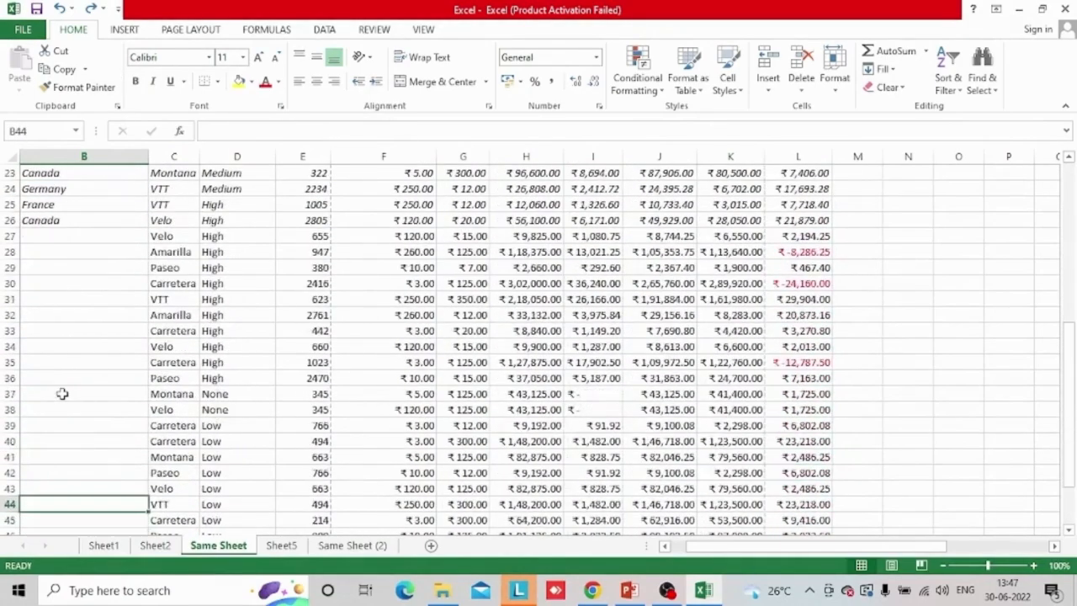
pyautogui.press('Right')
pyautogui.press('Up')
pyautogui.press('Up')
pyautogui.press('Up')
pyautogui.press('Up')
pyautogui.press('Up')
pyautogui.press('Up')
pyautogui.press('Up')
pyautogui.press('Up')
pyautogui.press('Up')
pyautogui.press('Up')
pyautogui.press('Up')
pyautogui.press('Up')
pyautogui.press('Up')
pyautogui.press('Up')
pyautogui.press('Up')
pyautogui.press('Up')
pyautogui.press('Up')
pyautogui.press('Up')
pyautogui.press('Up')
pyautogui.press('Up')
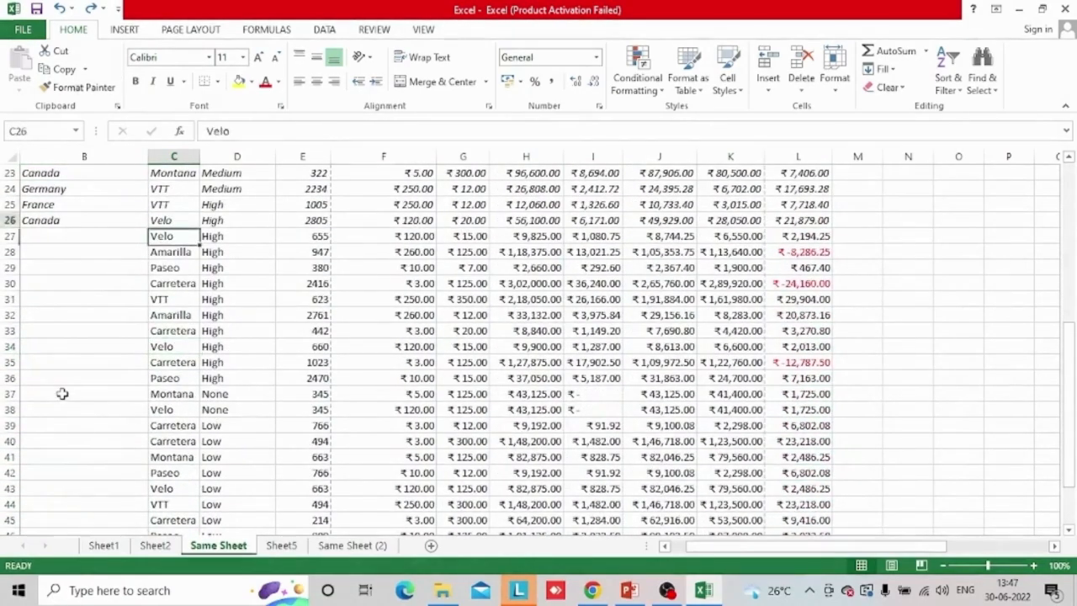
pyautogui.press('Right')
pyautogui.press('Up')
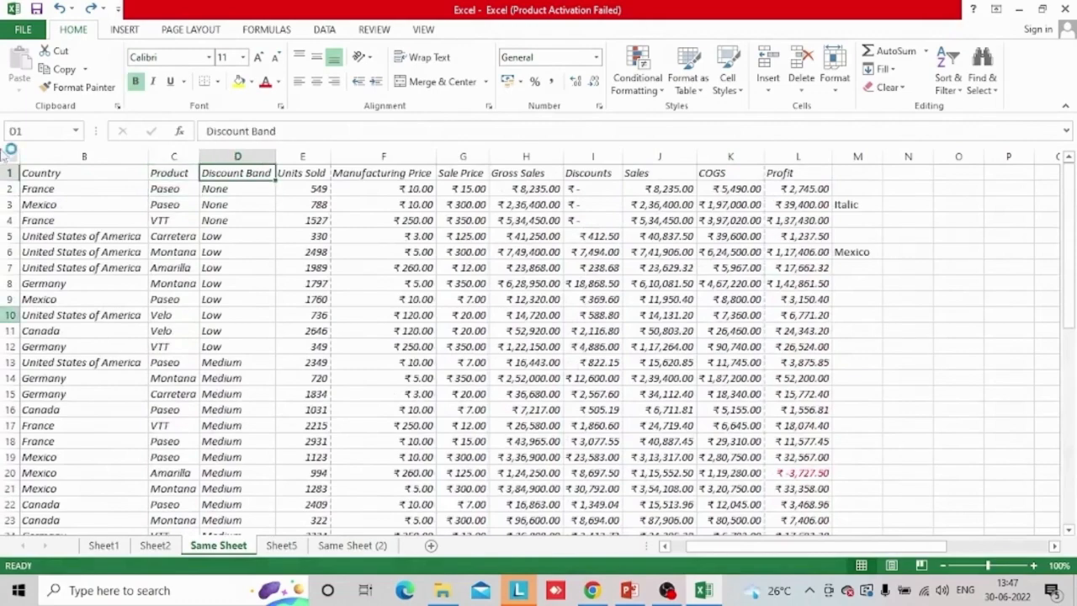
# Copy the Discount Band values from D2 down to D50 and paste them into Sheet5 starting at F2
pyautogui.click(241, 194)
pyautogui.hotkey('ctrl', 'shift', 'Down')
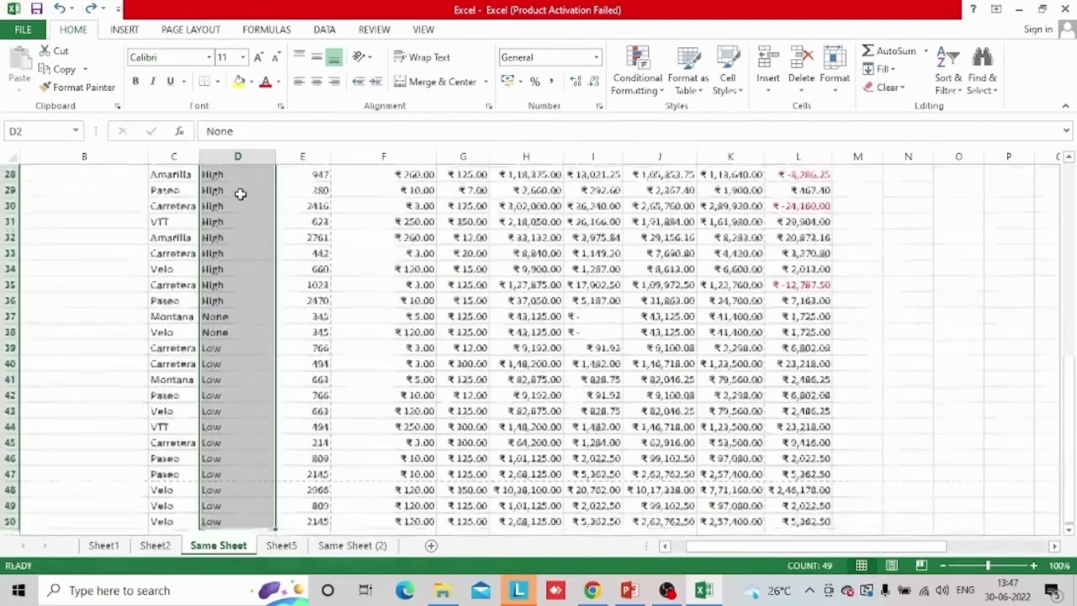
pyautogui.hotkey('ctrl', 'c')
pyautogui.click(284, 546)
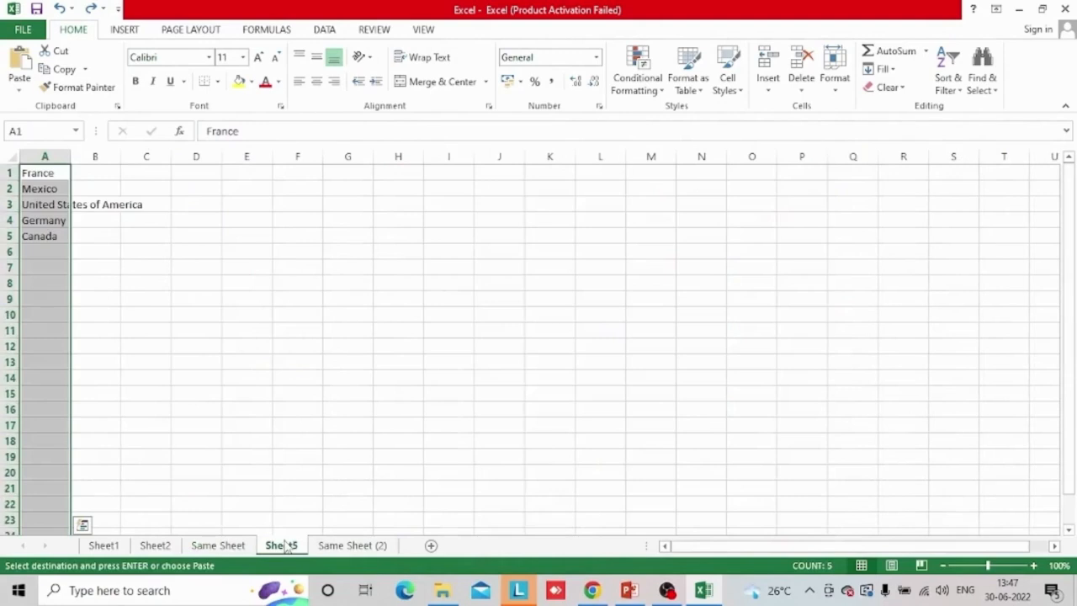
pyautogui.click(274, 191)
pyautogui.hotkey('ctrl', 'v')
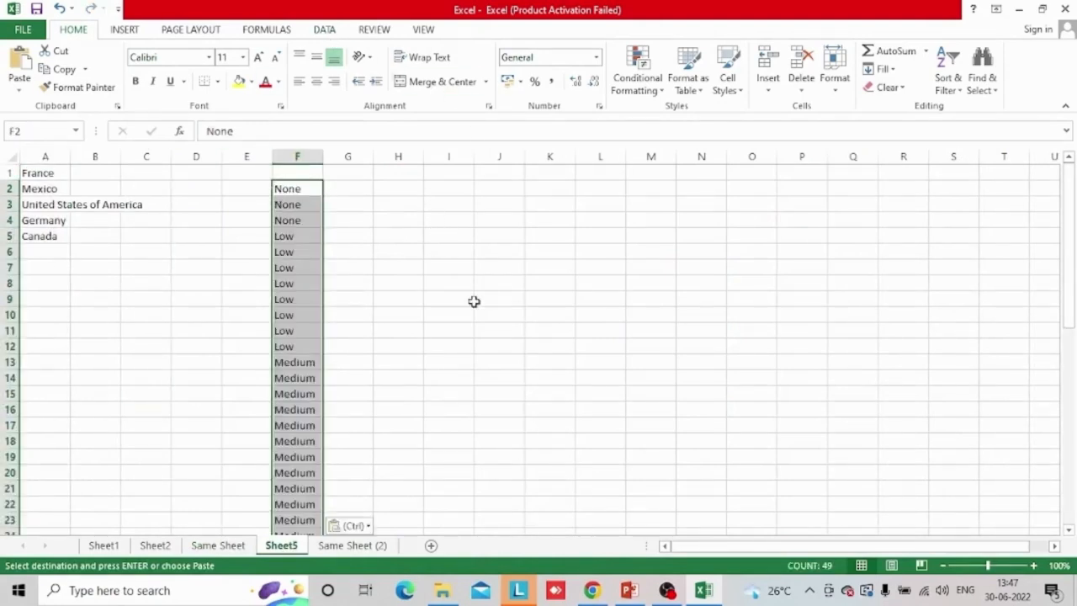
# Return to Same Sheet, cancel the pending copy selection and select cell M8 in the column beside the sales data
pyautogui.click(218, 546)
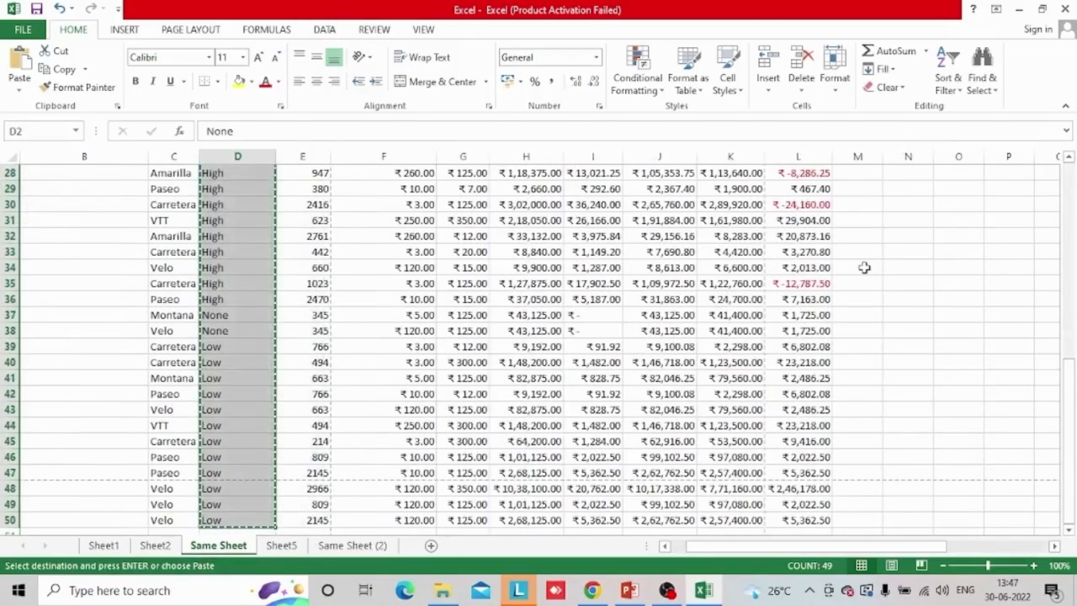
pyautogui.click(865, 268)
pyautogui.scroll(7, 864, 268)
pyautogui.hotkey('ctrl', 'Up')
pyautogui.press('Escape')
pyautogui.press('Down')
pyautogui.press('Down')
pyautogui.press('Down')
pyautogui.press('Down')
pyautogui.press('Down')
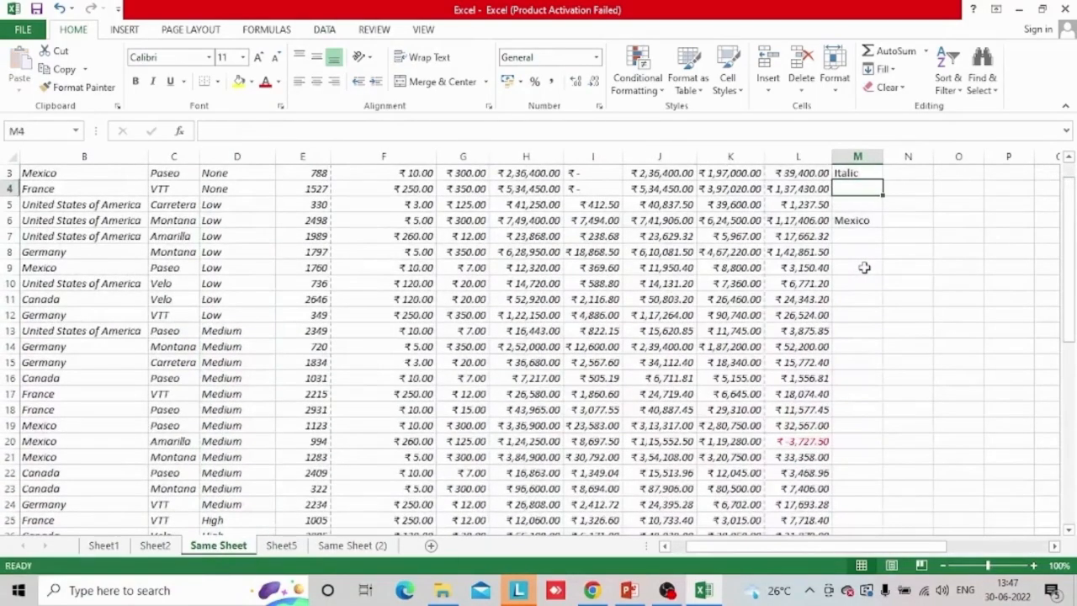
# Add a list-type data validation to M8 that takes its entries from Sheet5 cells F2 to F50
pyautogui.click(319, 32)
pyautogui.click(654, 84)
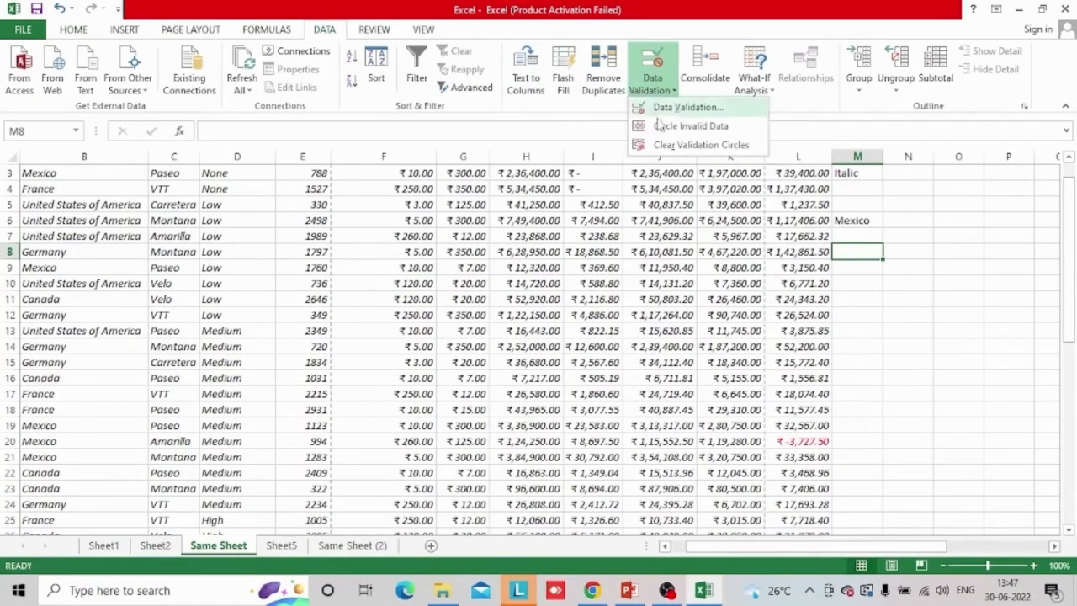
pyautogui.click(674, 107)
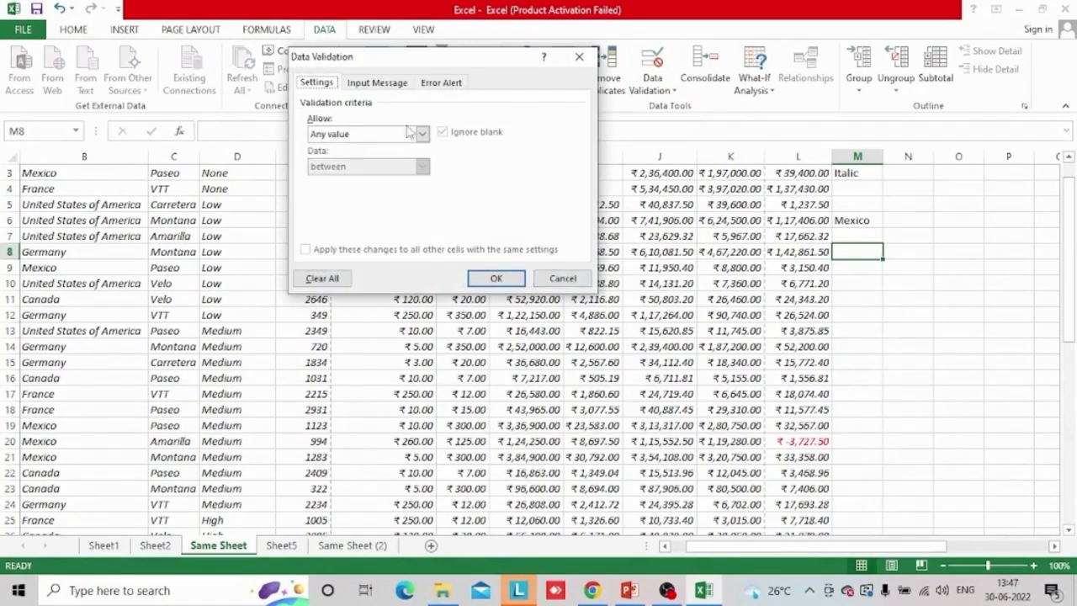
pyautogui.click(410, 132)
pyautogui.click(333, 187)
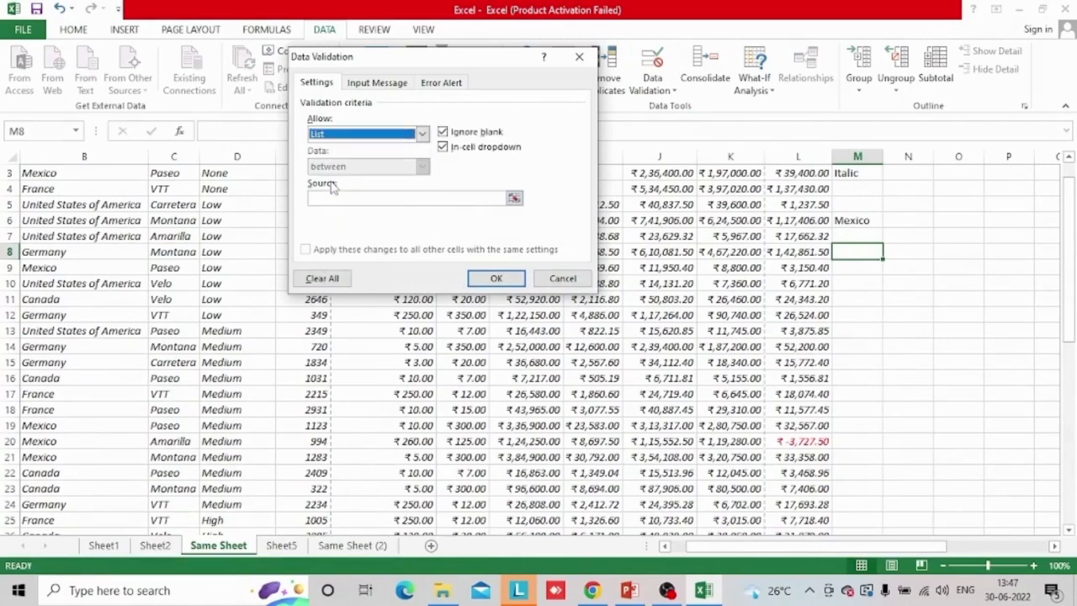
pyautogui.click(514, 198)
pyautogui.click(281, 546)
pyautogui.moveTo(296, 185); pyautogui.dragTo(295, 190)
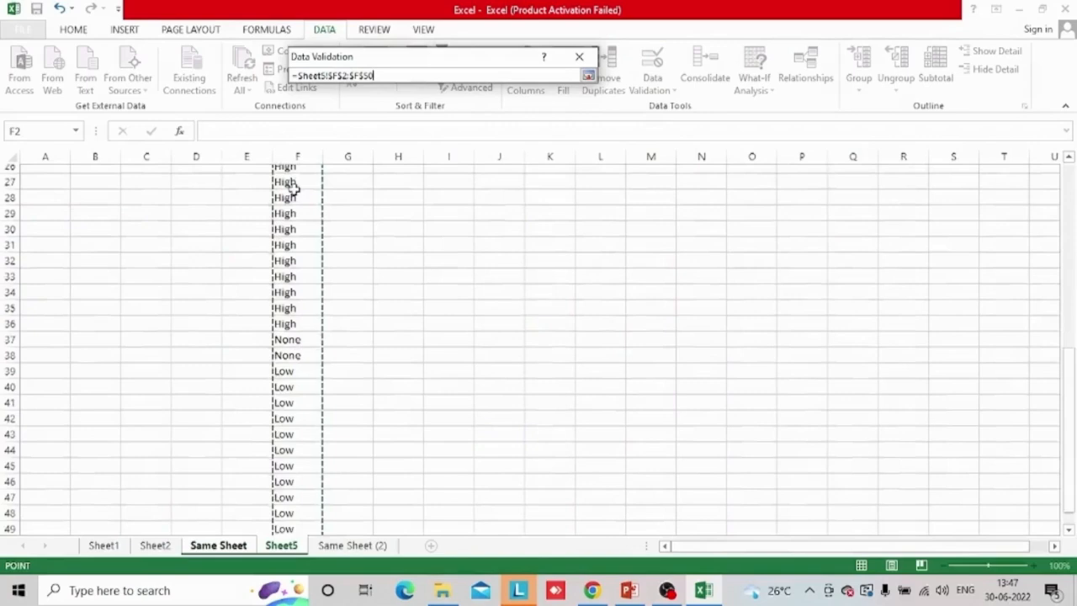
pyautogui.click(588, 75)
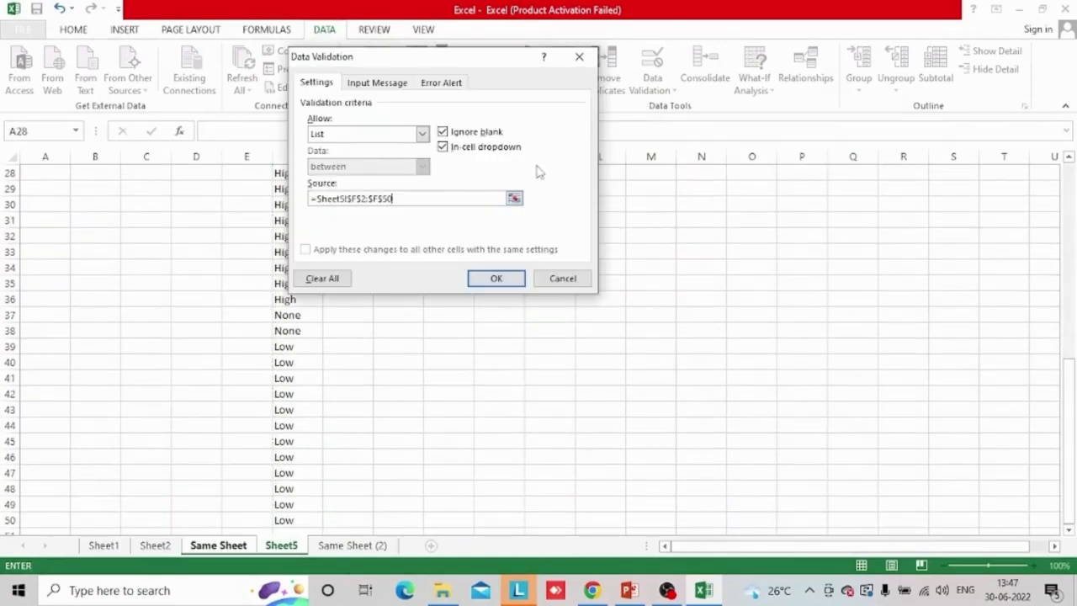
pyautogui.click(495, 277)
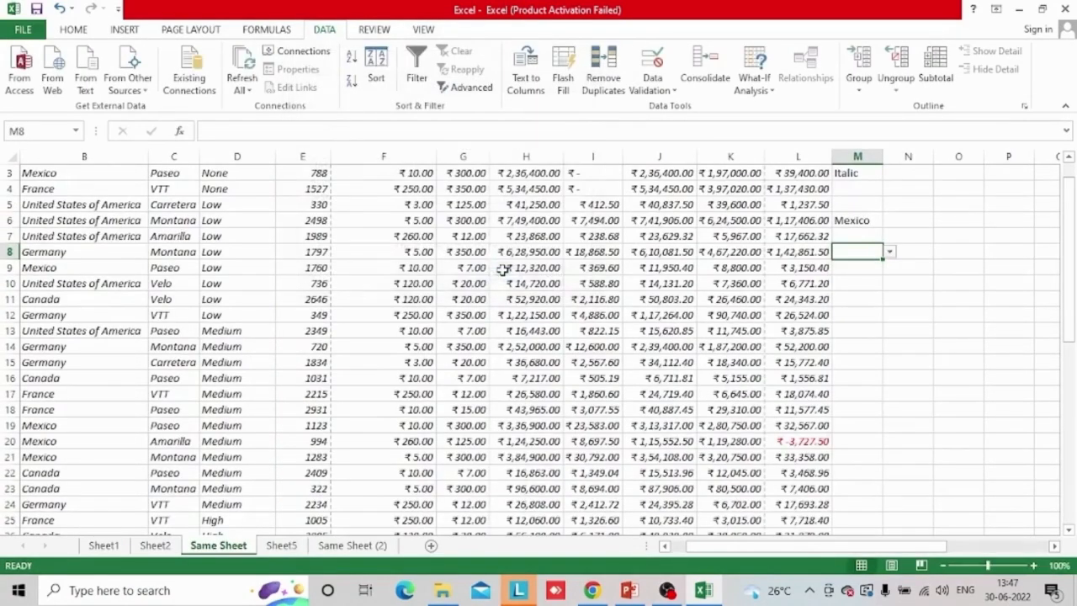
# Check the entries offered by the M8 drop-down and undo the list validation
pyautogui.click(890, 252)
pyautogui.click(891, 253)
pyautogui.hotkey('ctrl', 'z')
# Remove the duplicate discount bands from column F on Sheet5, treating the data as having no header
pyautogui.click(282, 546)
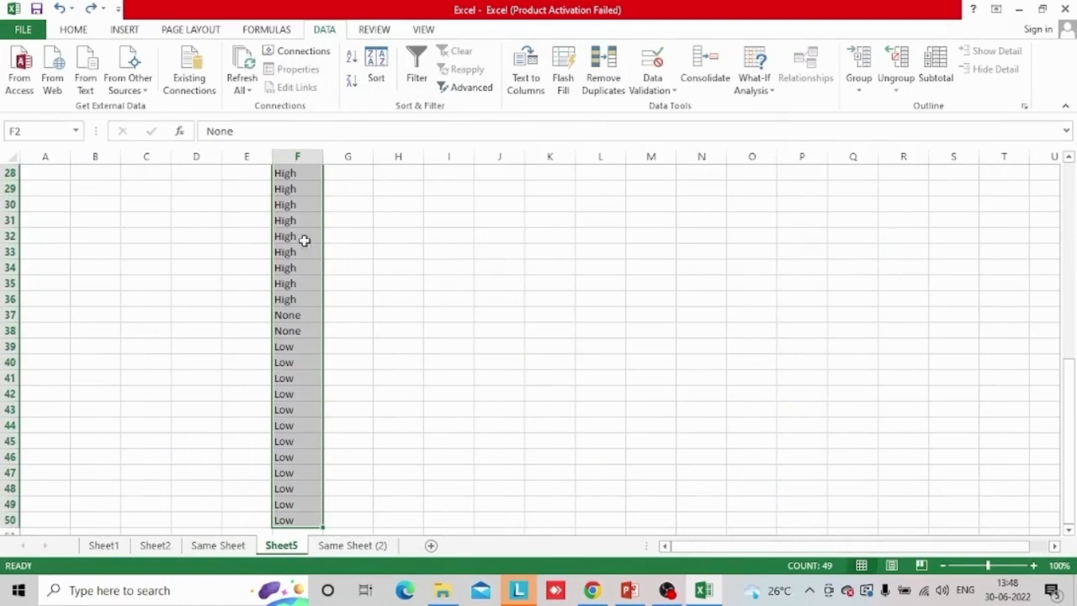
pyautogui.click(617, 94)
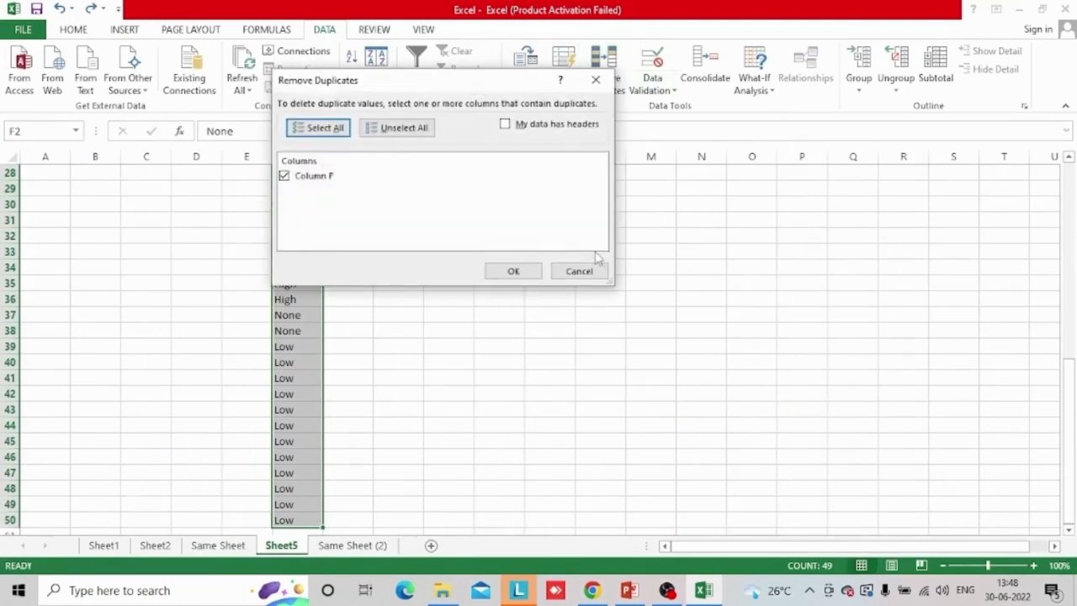
pyautogui.click(513, 272)
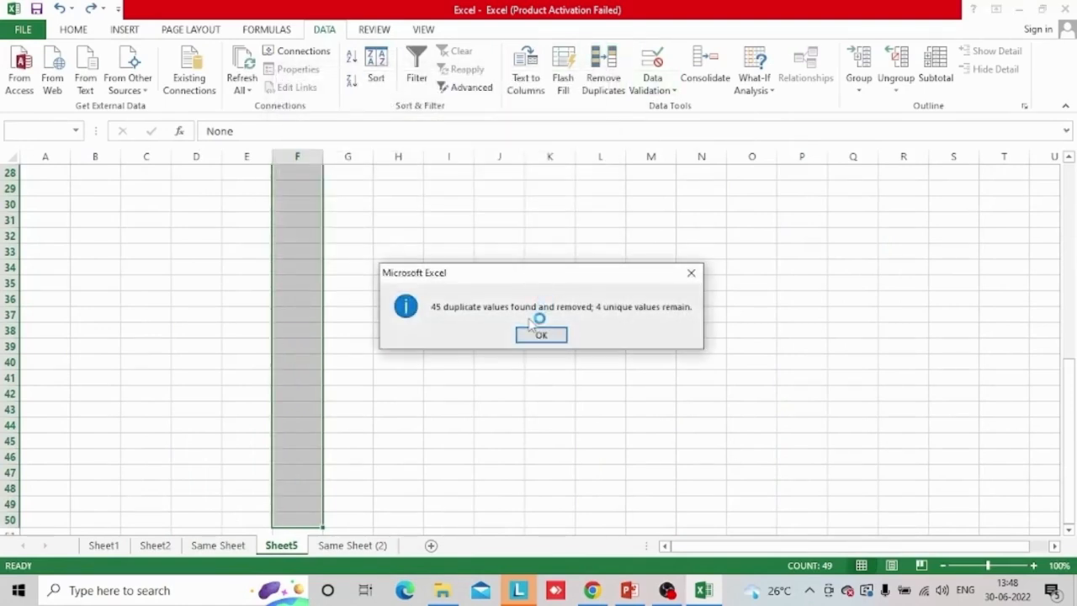
pyautogui.click(541, 335)
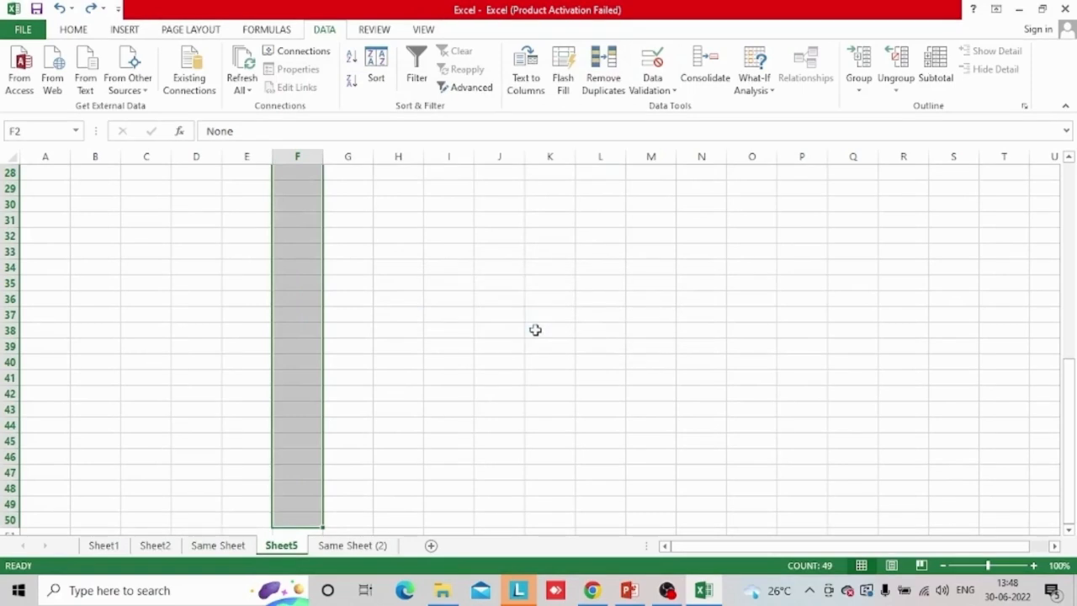
# Examine the discount band values left in column F of Sheet5
pyautogui.hotkey('ctrl', 'Up')
pyautogui.hotkey('ctrl', 'Down')
pyautogui.hotkey('ctrl', 'Down')
pyautogui.press('Up')
pyautogui.press('Up')
pyautogui.press('Up')
pyautogui.press('Up')
pyautogui.press('Down')
pyautogui.press('Down')
pyautogui.press('Up')
pyautogui.press('Up')
pyautogui.press('Down')
pyautogui.press('Down')
pyautogui.press('Down')
pyautogui.press('Down')
pyautogui.press('Up')
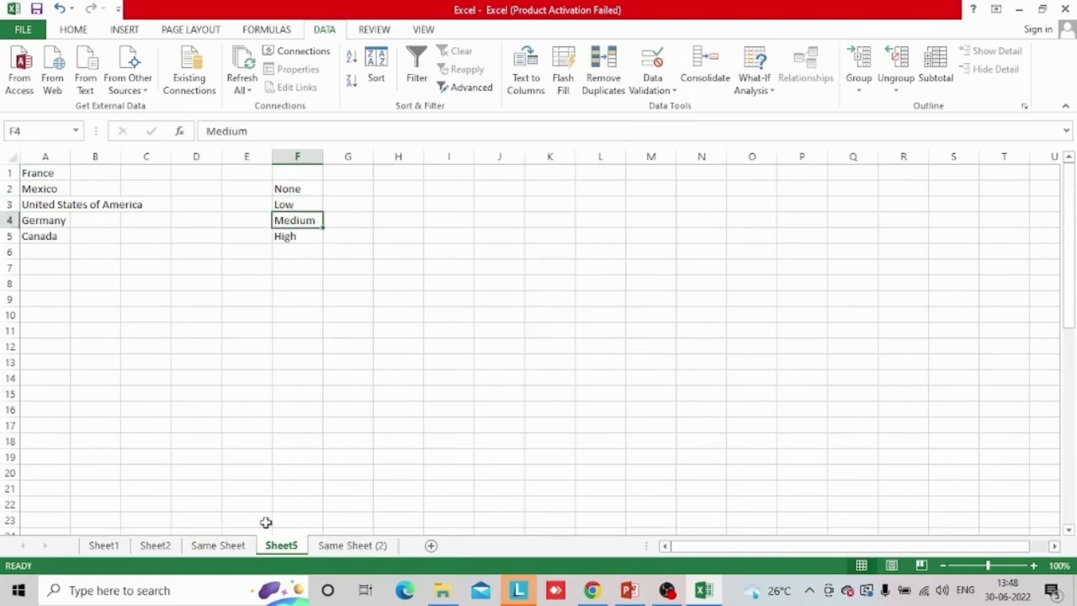
# Give M8 on Same Sheet a list-type data validation with the source =Sheet5!$F$2:$F$5
pyautogui.click(238, 544)
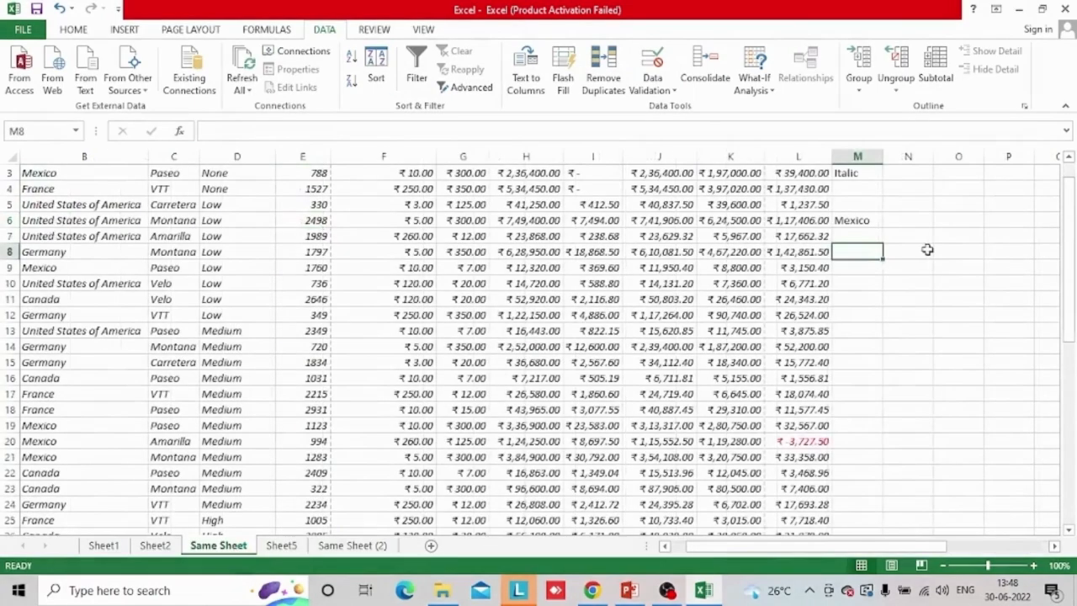
pyautogui.click(653, 84)
pyautogui.click(706, 103)
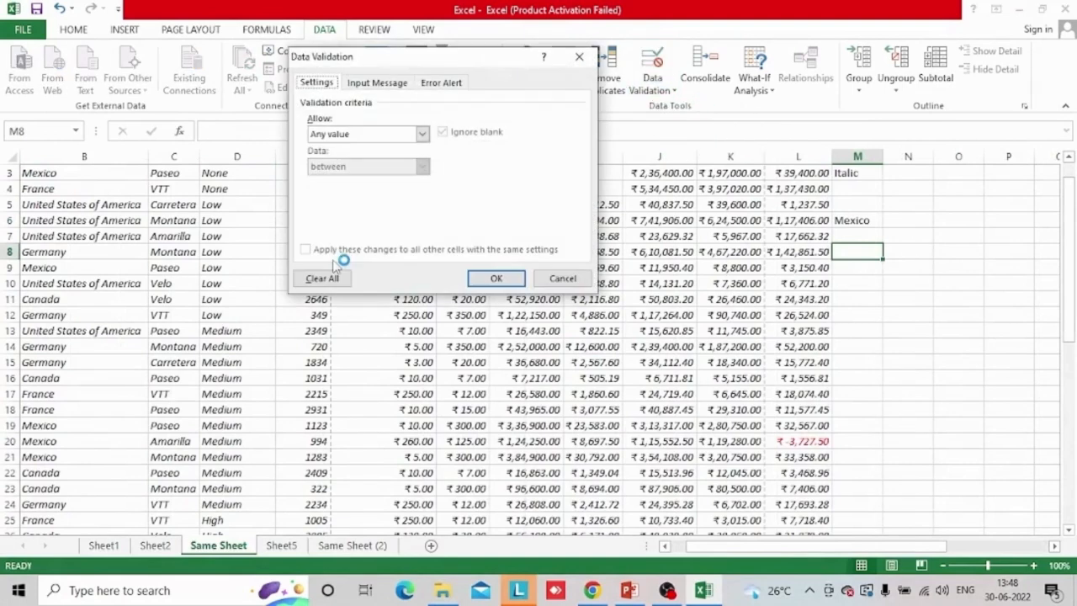
pyautogui.click(423, 133)
pyautogui.click(347, 180)
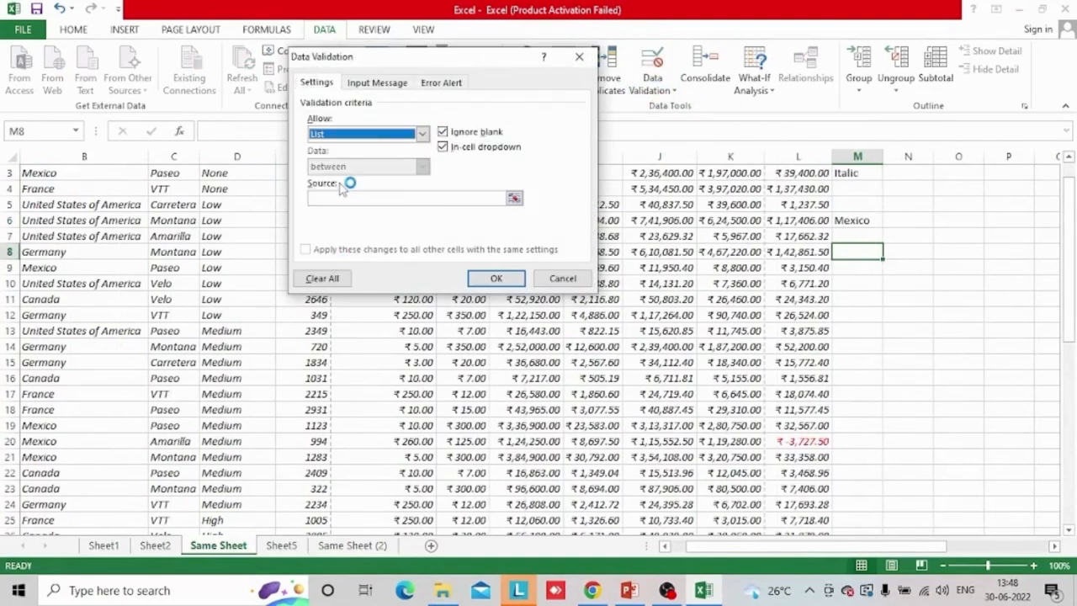
pyautogui.click(514, 199)
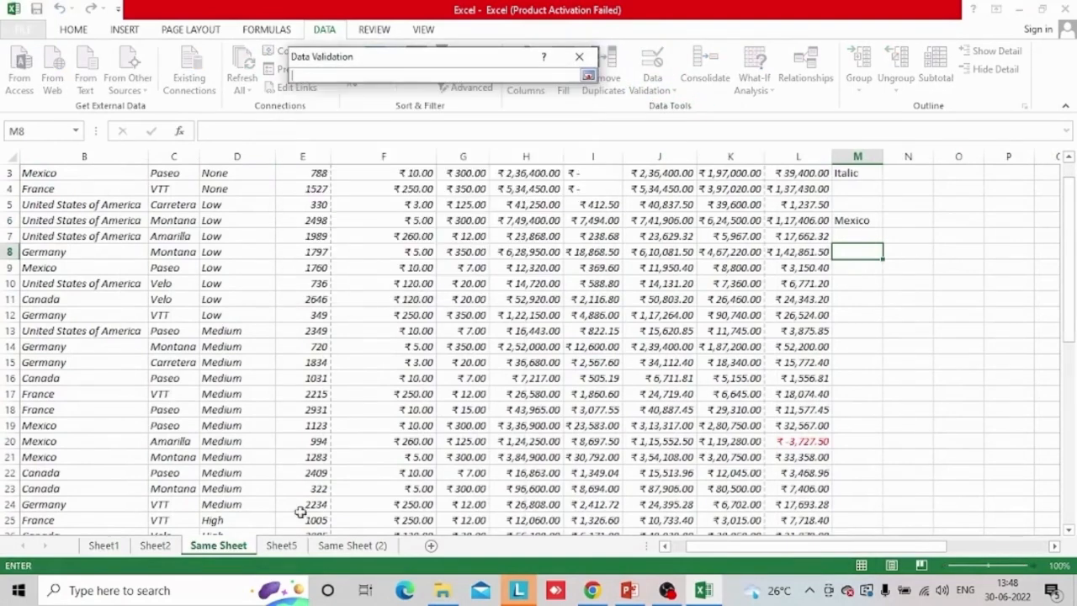
pyautogui.click(281, 546)
pyautogui.moveTo(305, 189); pyautogui.dragTo(296, 236)
pyautogui.click(588, 76)
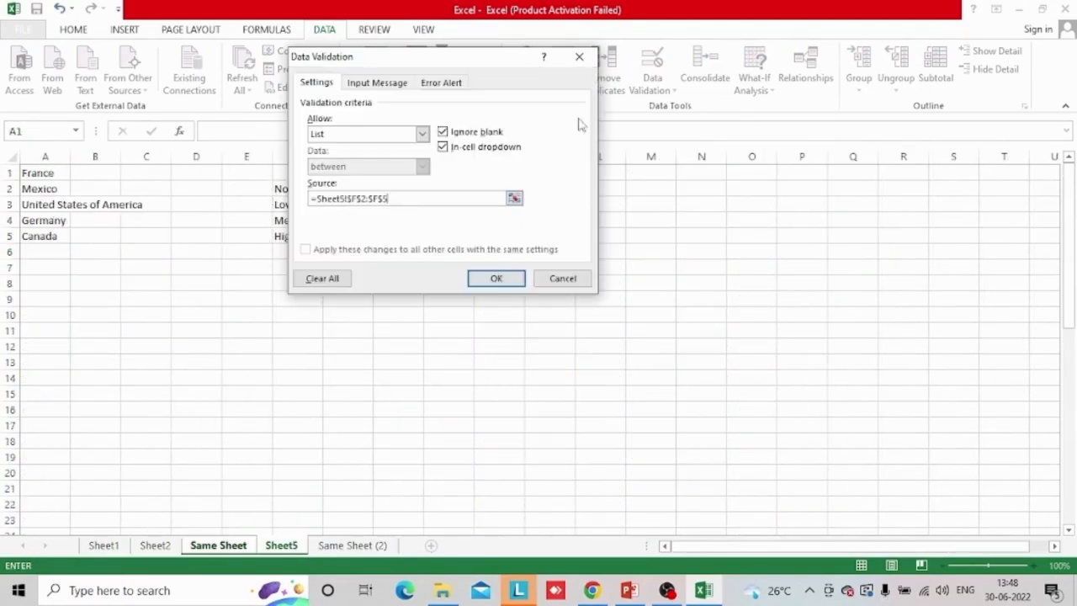
pyautogui.click(496, 278)
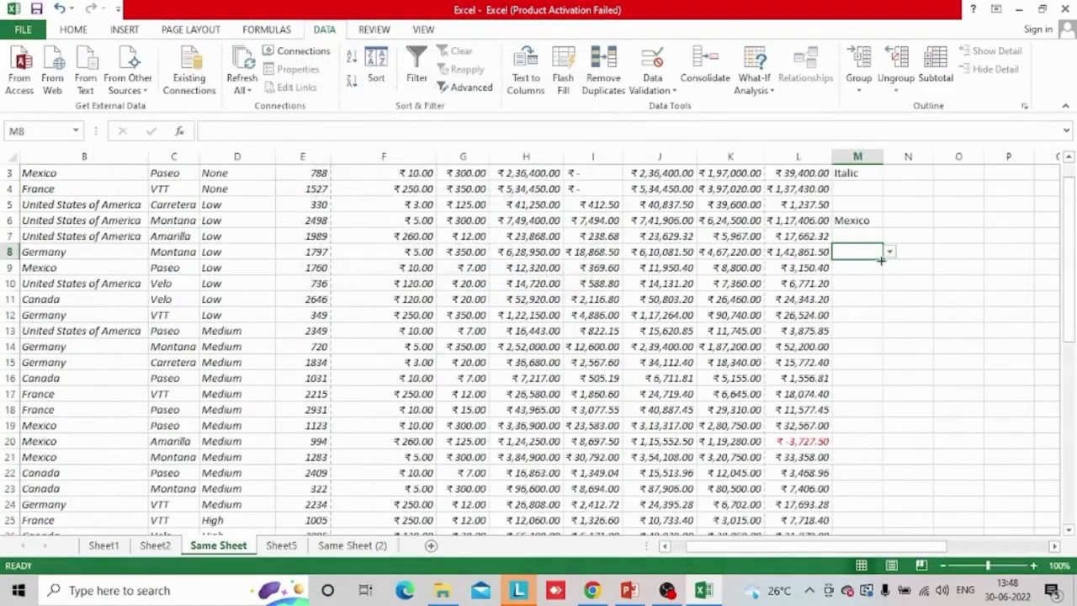
# Choose None from the discount band drop-down in M8
pyautogui.click(890, 253)
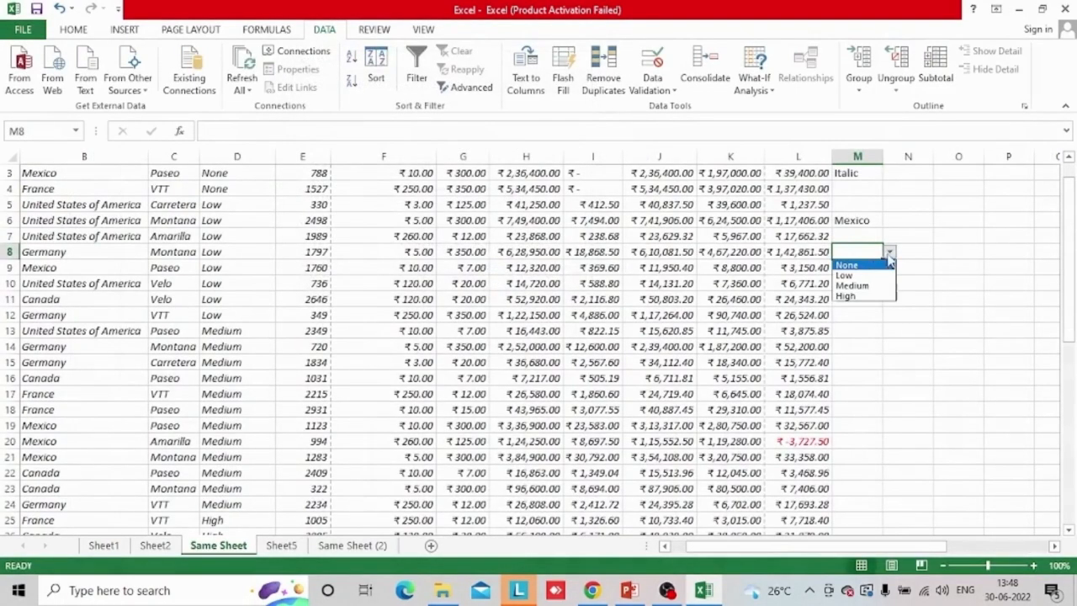
pyautogui.click(888, 263)
pyautogui.hotkey('alt', 'Down')
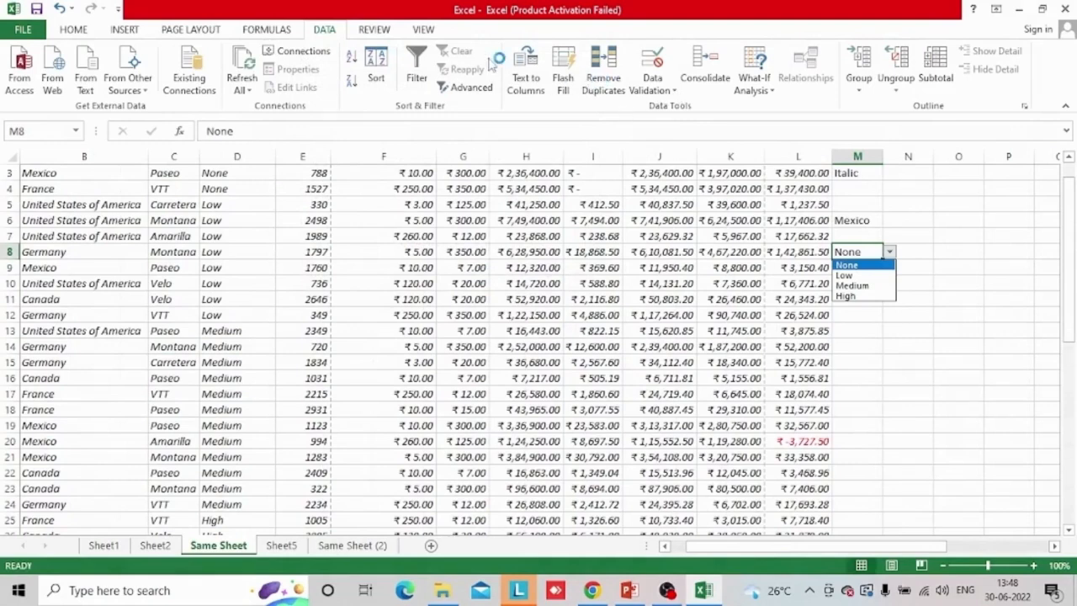
# Select the sales data from the Country header in B1 across to the Profit column and down through its rows
pyautogui.click(73, 34)
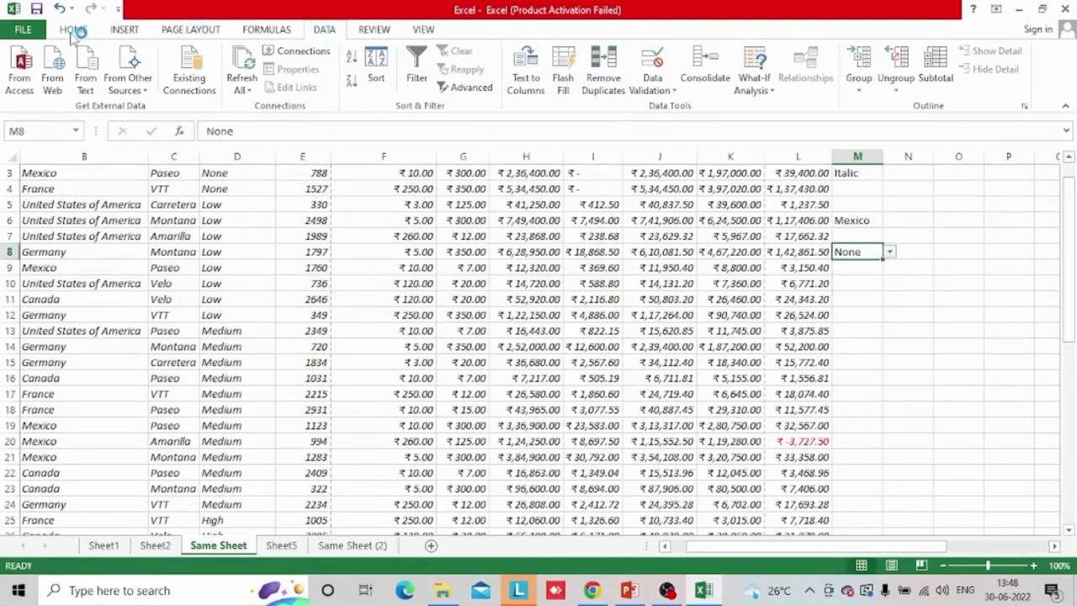
pyautogui.click(73, 30)
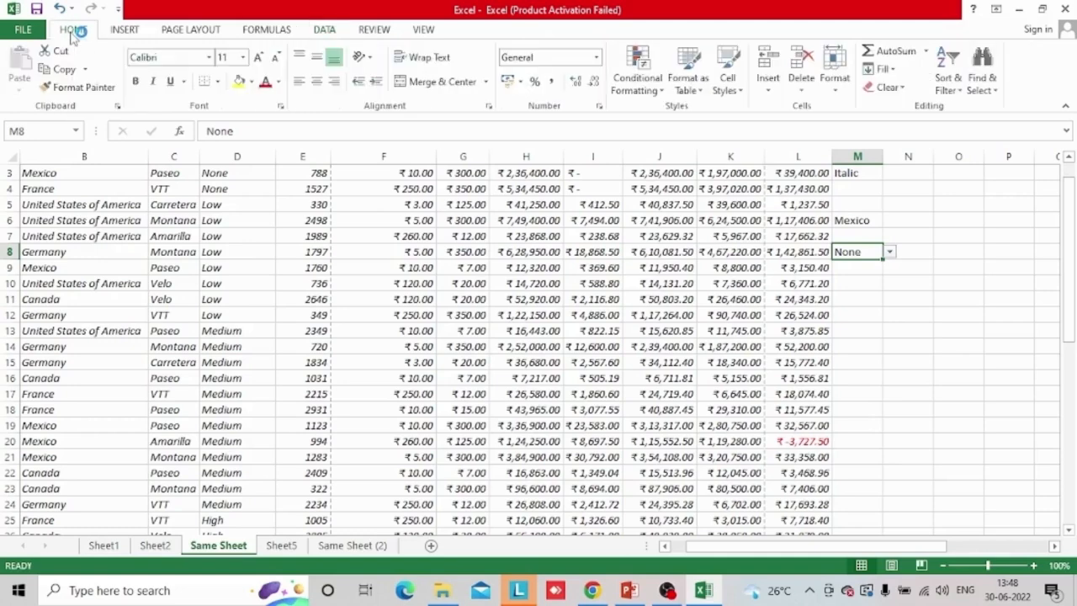
pyautogui.click(637, 76)
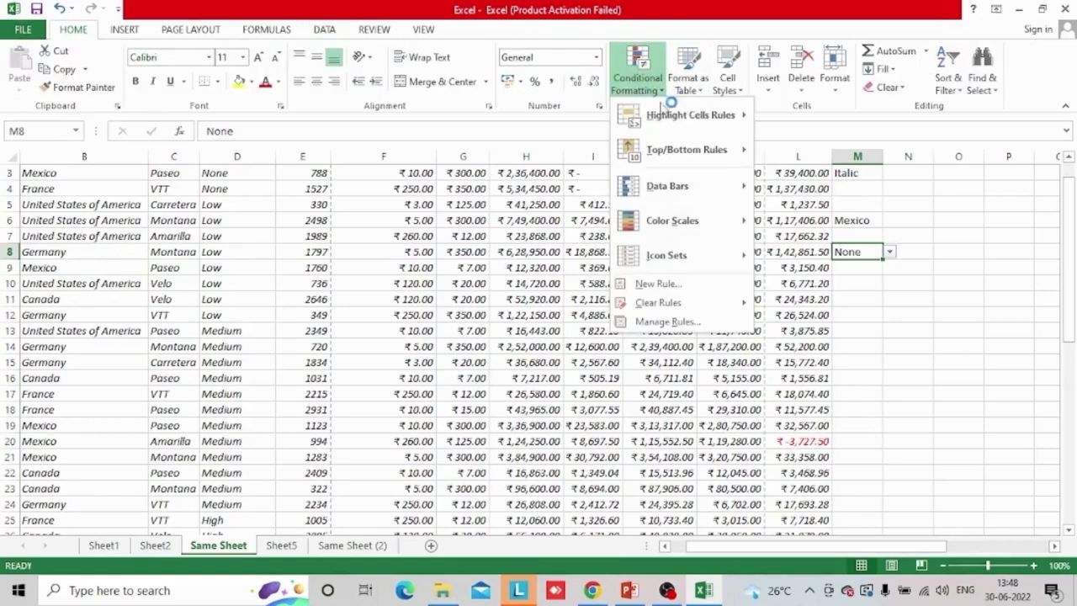
pyautogui.click(909, 406)
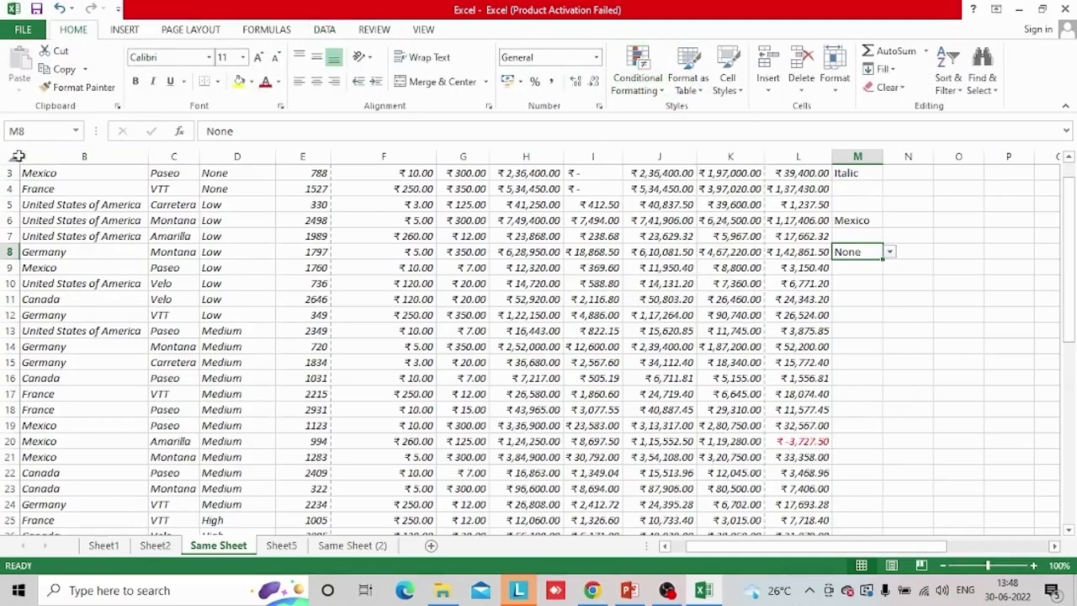
pyautogui.click(103, 176)
pyautogui.hotkey('ctrl', 'Up')
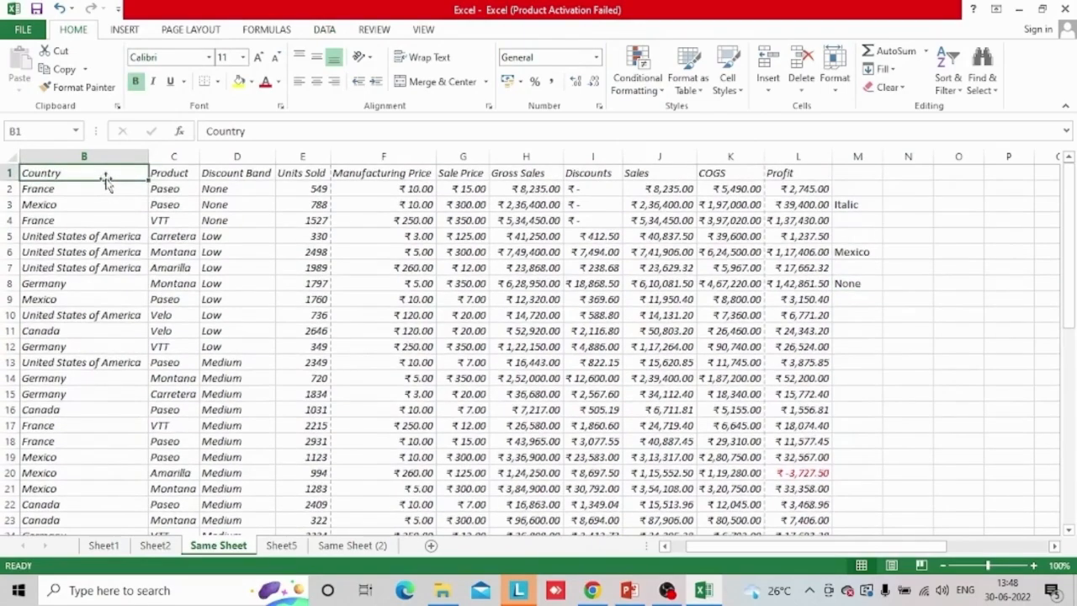
pyautogui.hotkey('ctrl', 'shift', 'Right')
pyautogui.hotkey('ctrl', 'shift', 'Down')
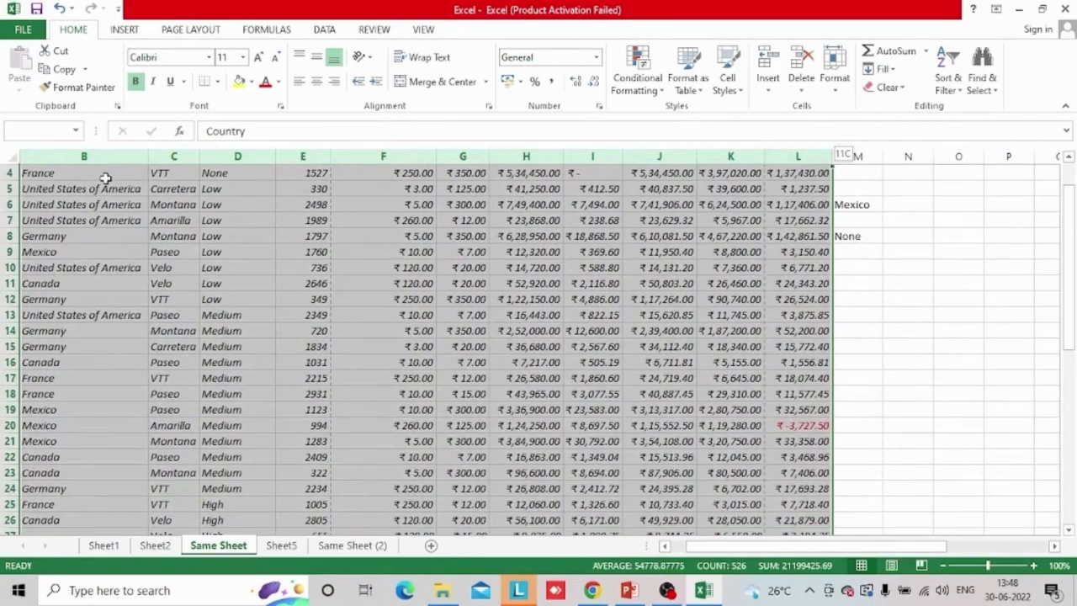
pyautogui.moveTo(1074, 291); pyautogui.dragTo(1068, 192)
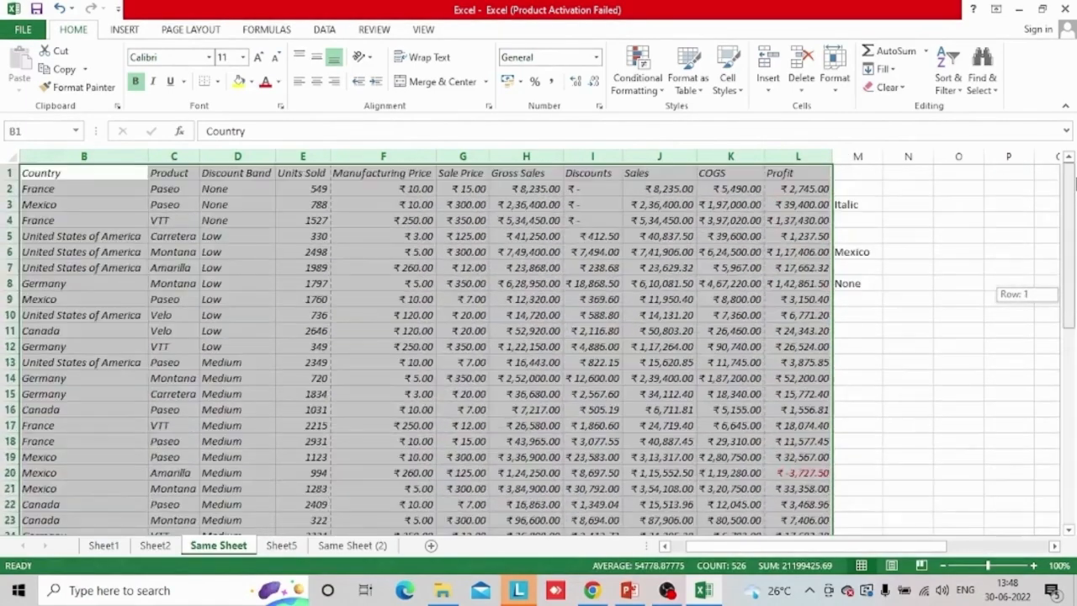
# Start a new formula-based conditional formatting rule for the selected sales data with the formula =$D2=$M$8
pyautogui.click(649, 92)
pyautogui.click(663, 280)
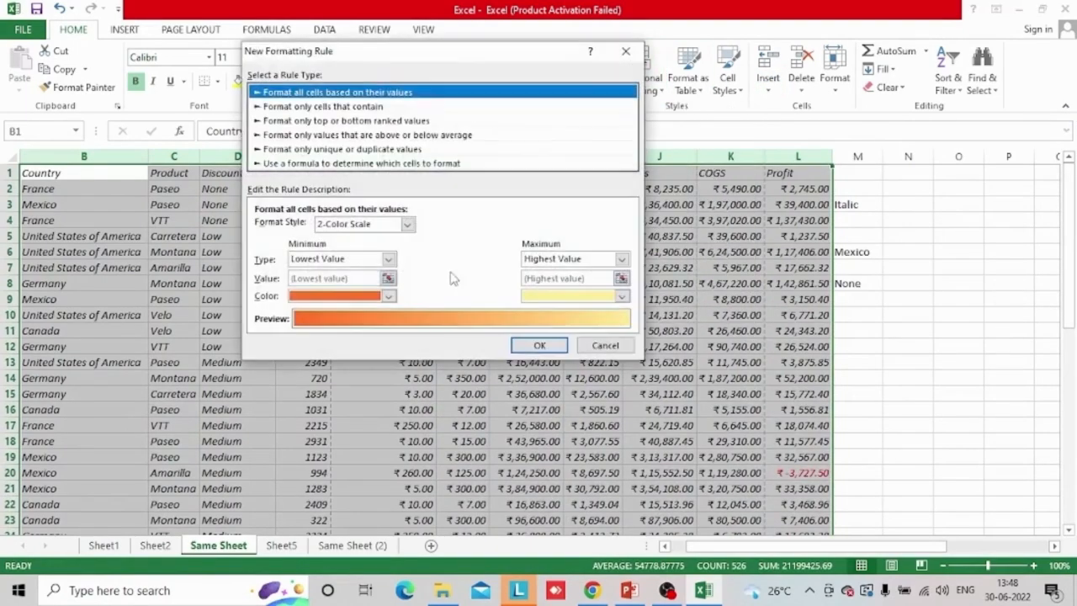
pyautogui.click(380, 165)
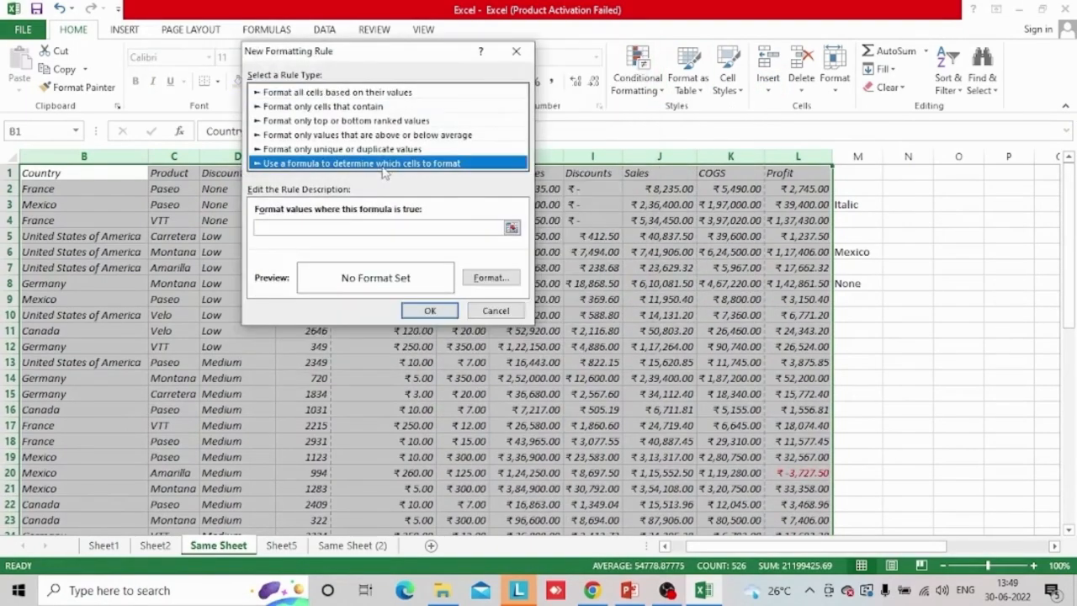
pyautogui.click(479, 229)
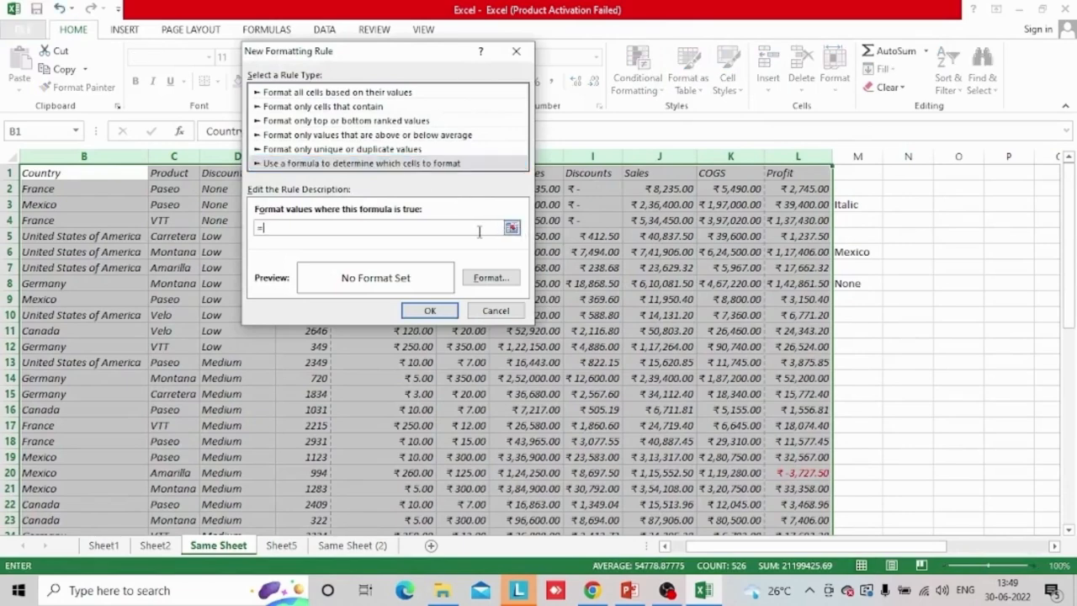
pyautogui.write('=')
pyautogui.click(208, 189)
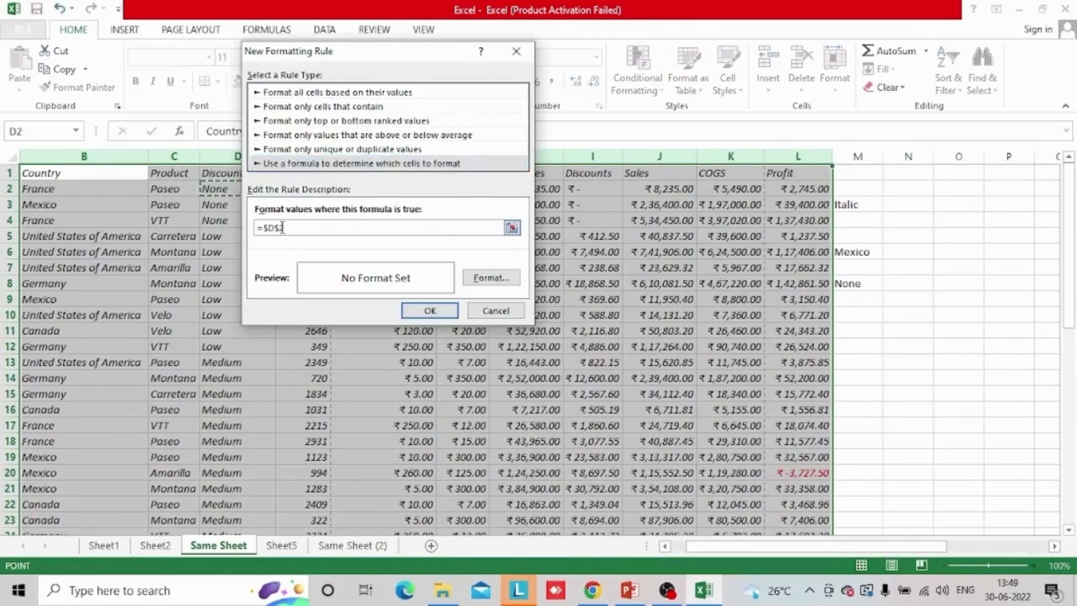
pyautogui.click(283, 227)
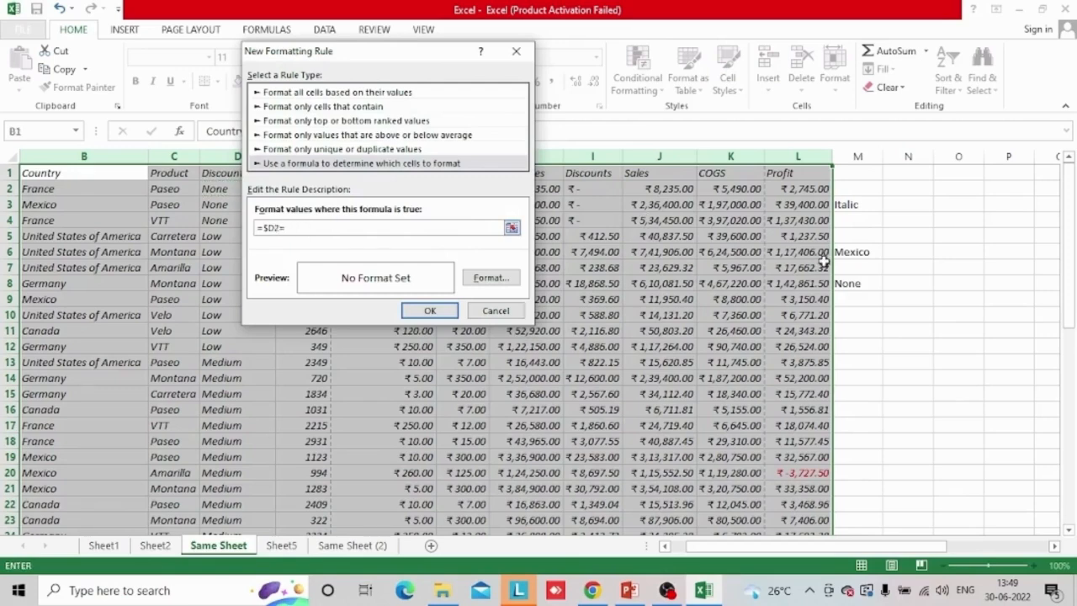
pyautogui.write('=')
pyautogui.click(851, 283)
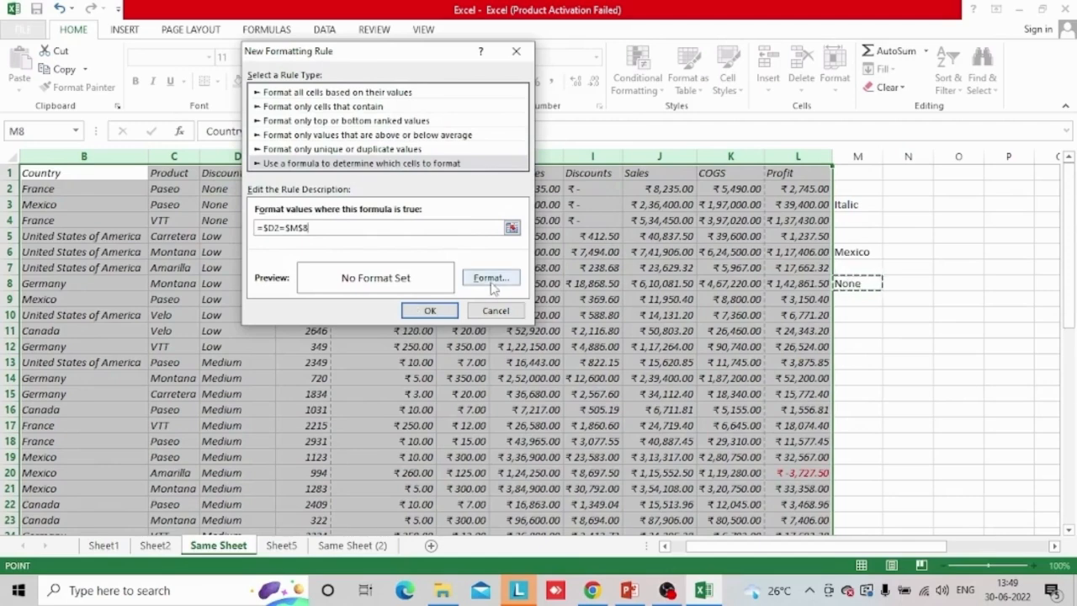
# Give the new rule a red font colour from the standard colours and apply it to the sales data
pyautogui.click(488, 278)
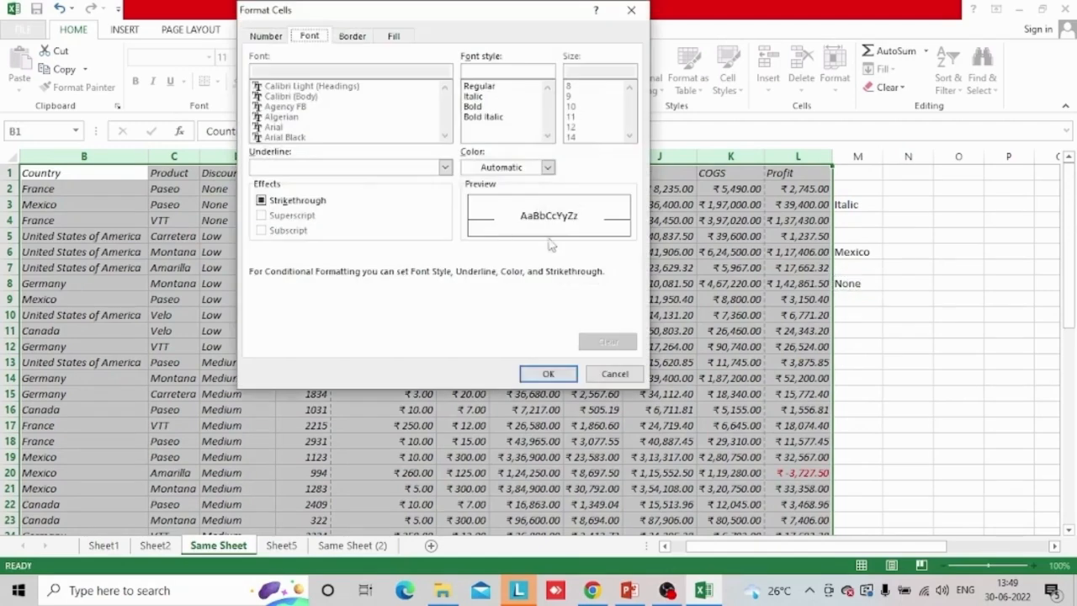
pyautogui.click(549, 167)
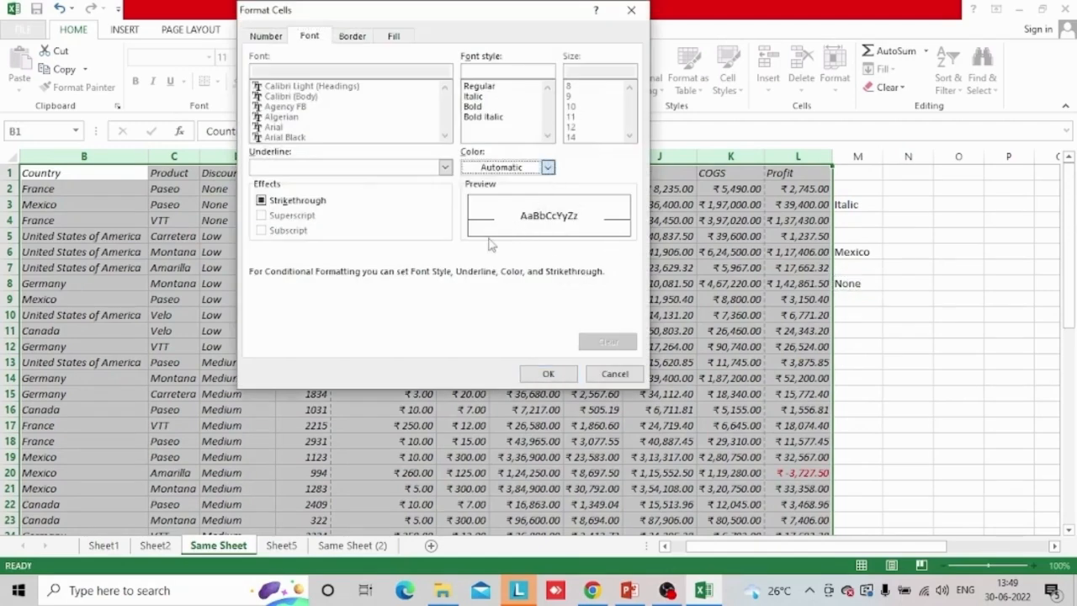
pyautogui.click(548, 167)
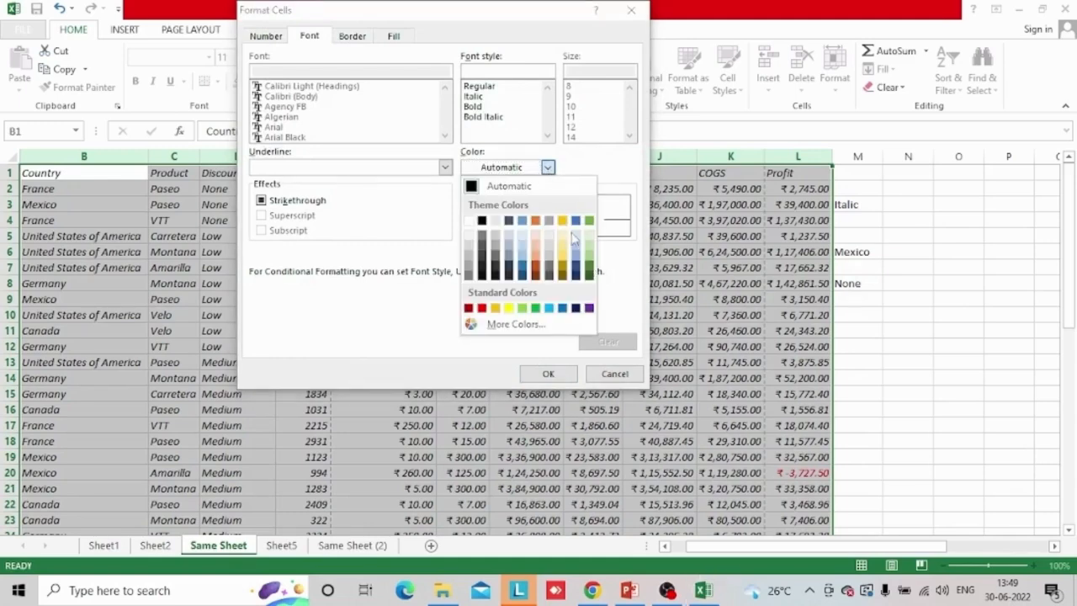
pyautogui.click(512, 252)
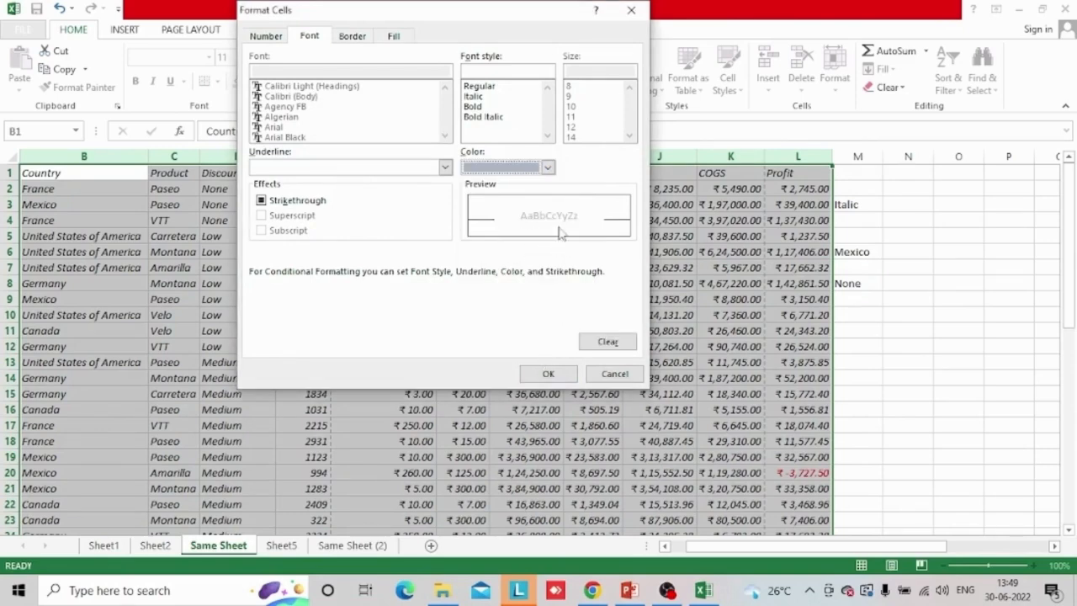
pyautogui.click(548, 168)
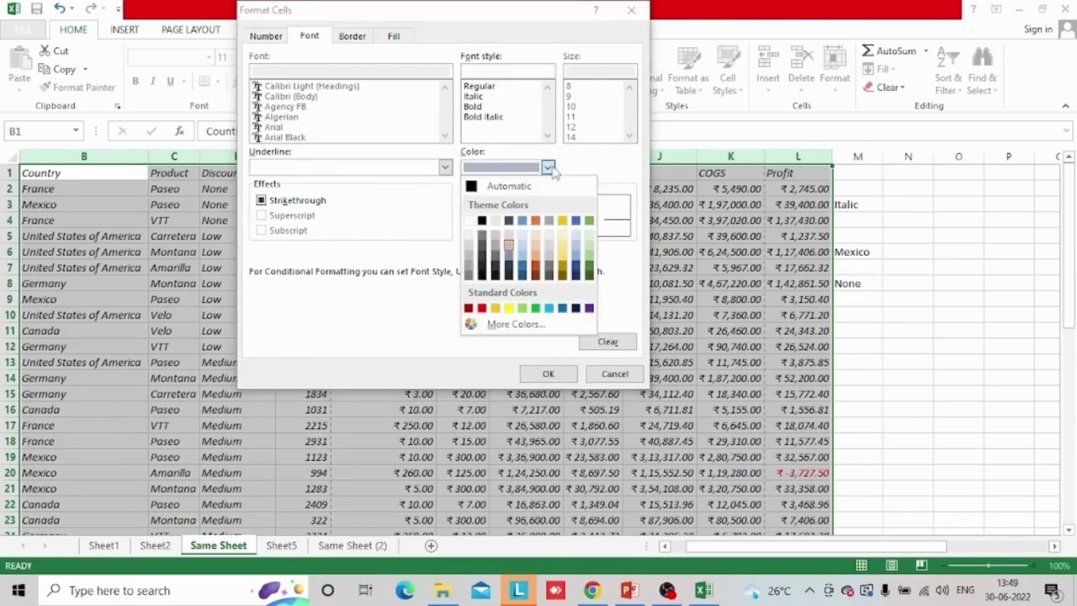
pyautogui.click(482, 308)
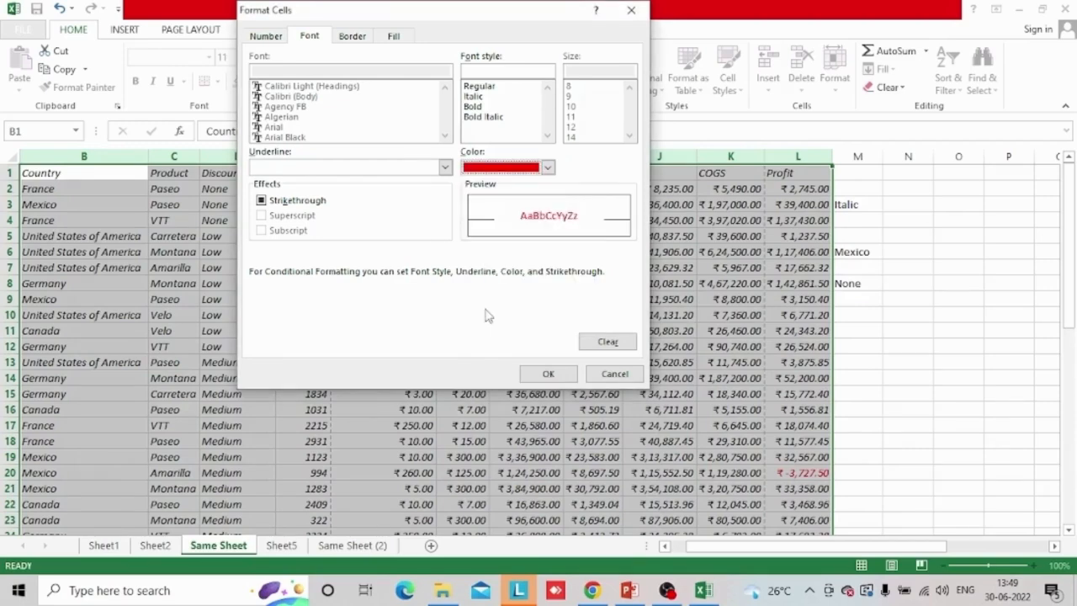
pyautogui.click(539, 377)
pyautogui.click(430, 310)
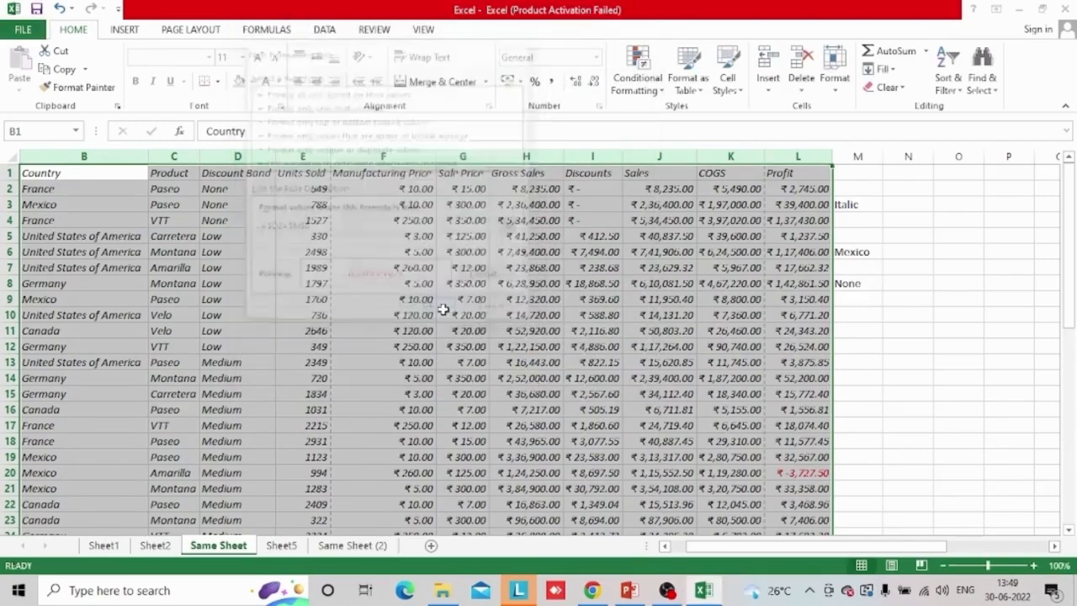
# Check the Discount Band column from its header to the lower rows to see which rows the rule colours
pyautogui.click(259, 278)
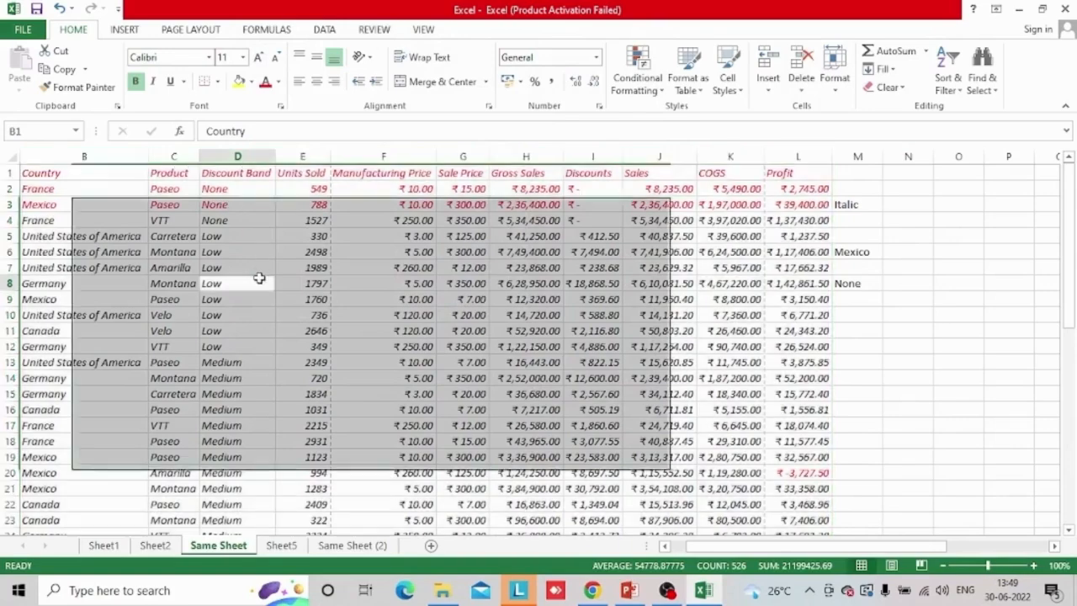
pyautogui.hotkey('ctrl', 'Down')
pyautogui.press('Up')
pyautogui.press('Up')
pyautogui.press('Up')
pyautogui.press('Up')
pyautogui.press('Up')
pyautogui.press('Up')
pyautogui.press('Up')
pyautogui.press('Up')
pyautogui.press('Up')
pyautogui.press('Up')
pyautogui.press('Up')
pyautogui.press('Up')
pyautogui.press('Up')
pyautogui.press('Up')
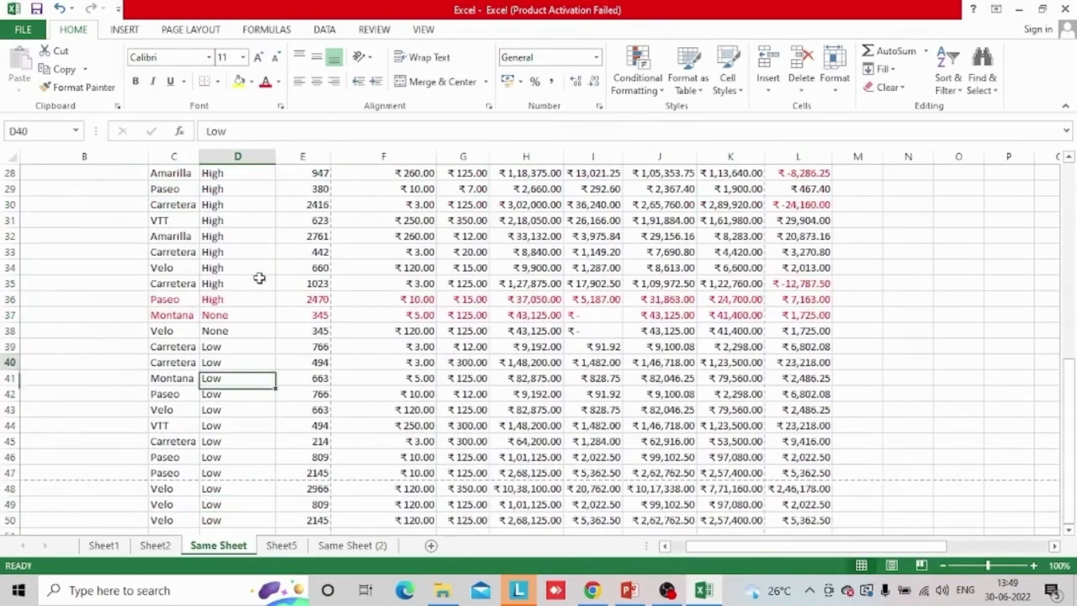
pyautogui.hotkey('ctrl', 'Up')
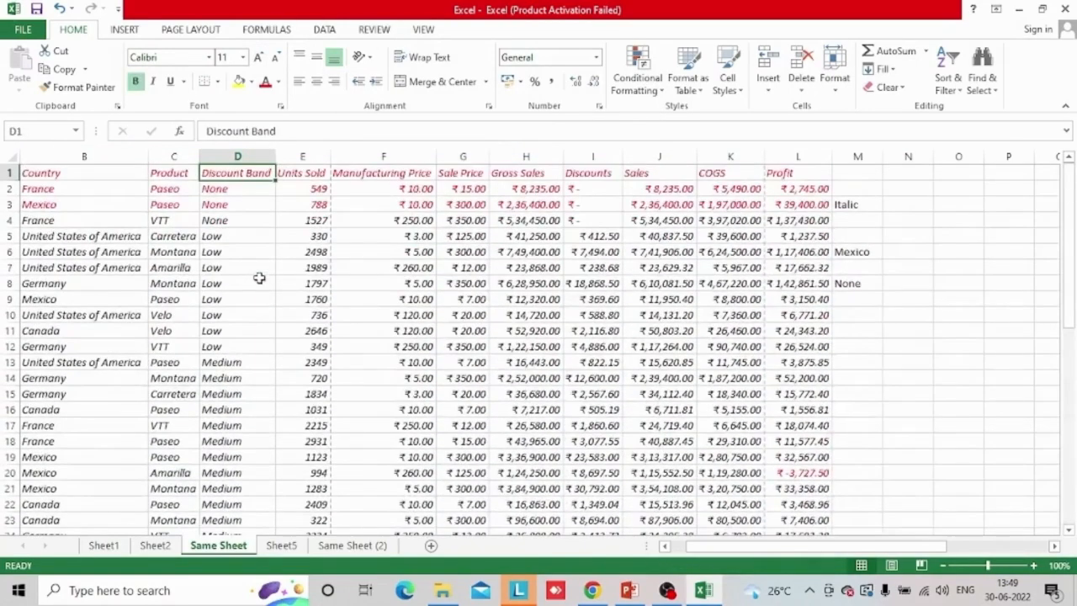
pyautogui.press('Down')
pyautogui.press('Down')
pyautogui.press('Down')
pyautogui.press('Down')
pyautogui.press('Down')
pyautogui.press('Down')
pyautogui.press('Down')
pyautogui.press('Down')
pyautogui.press('Down')
pyautogui.press('Down')
pyautogui.press('Down')
pyautogui.press('Down')
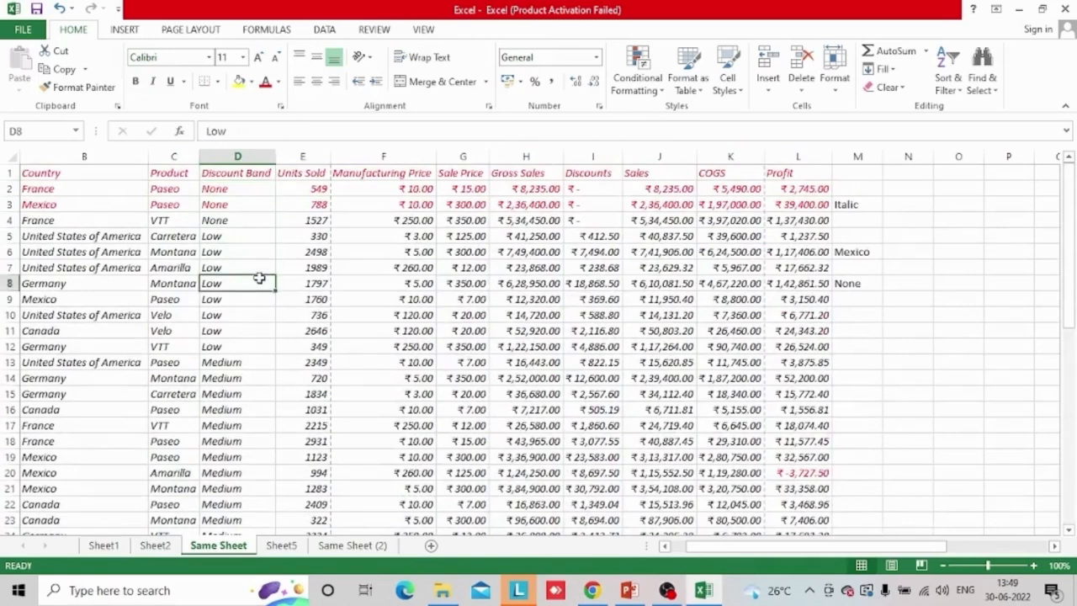
pyautogui.press('Down')
pyautogui.press('Down')
pyautogui.press('Down')
pyautogui.press('Down')
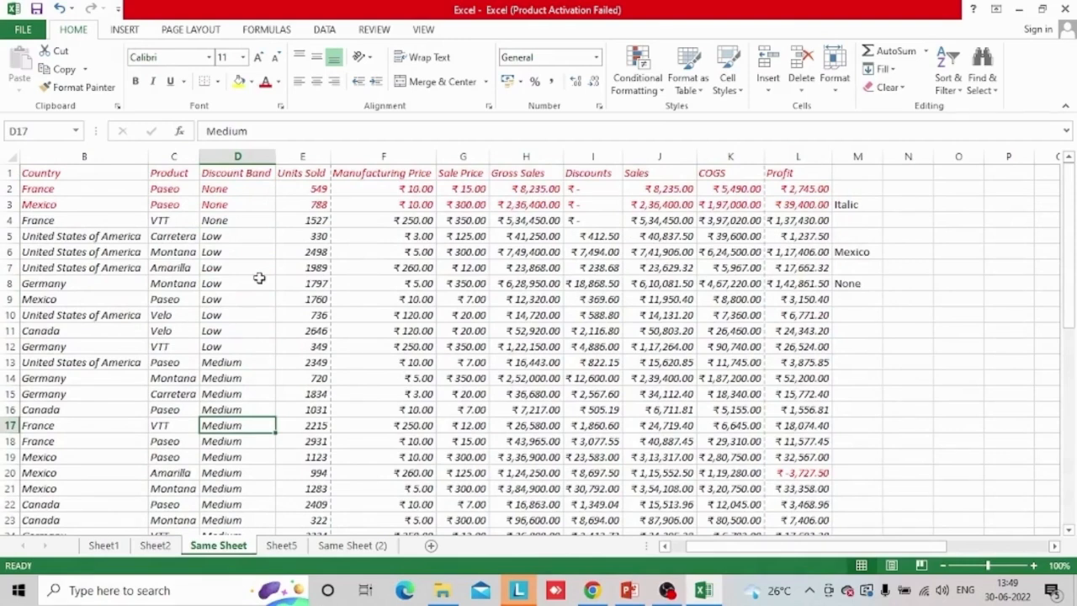
pyautogui.hotkey('alt', 'Tab')
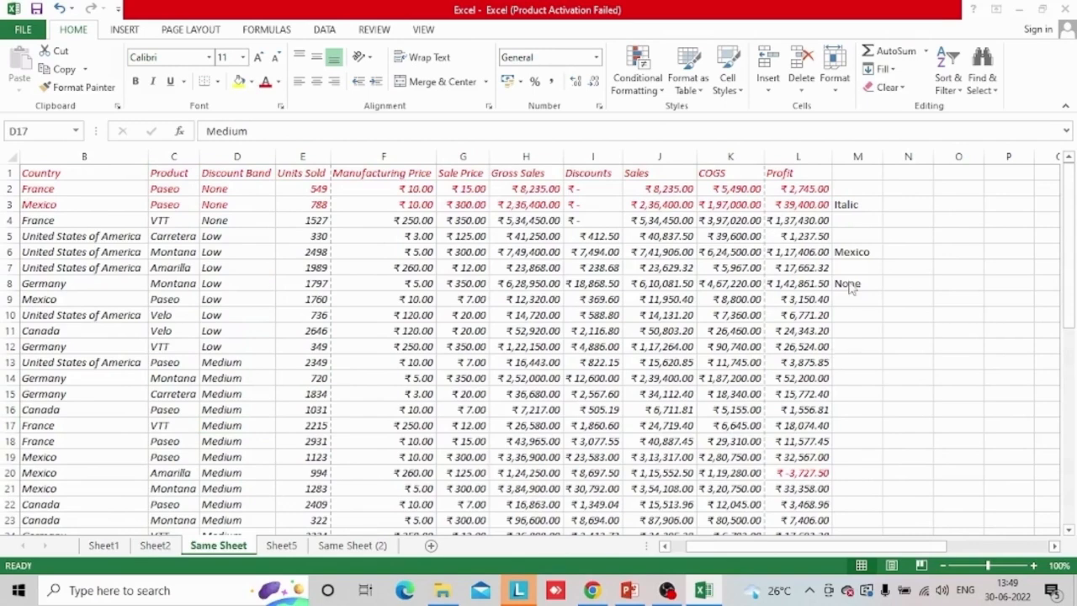
pyautogui.hotkey('alt', 'Tab')
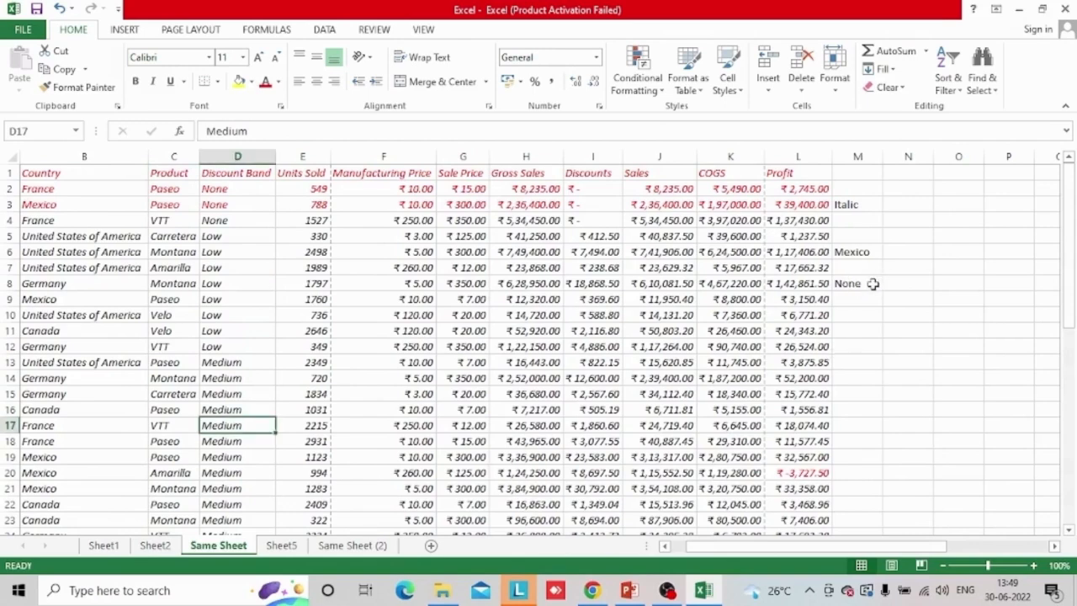
# Choose Low, Medium and finally High from the discount band drop-down in M8 to test the rule
pyautogui.click(859, 284)
pyautogui.click(890, 283)
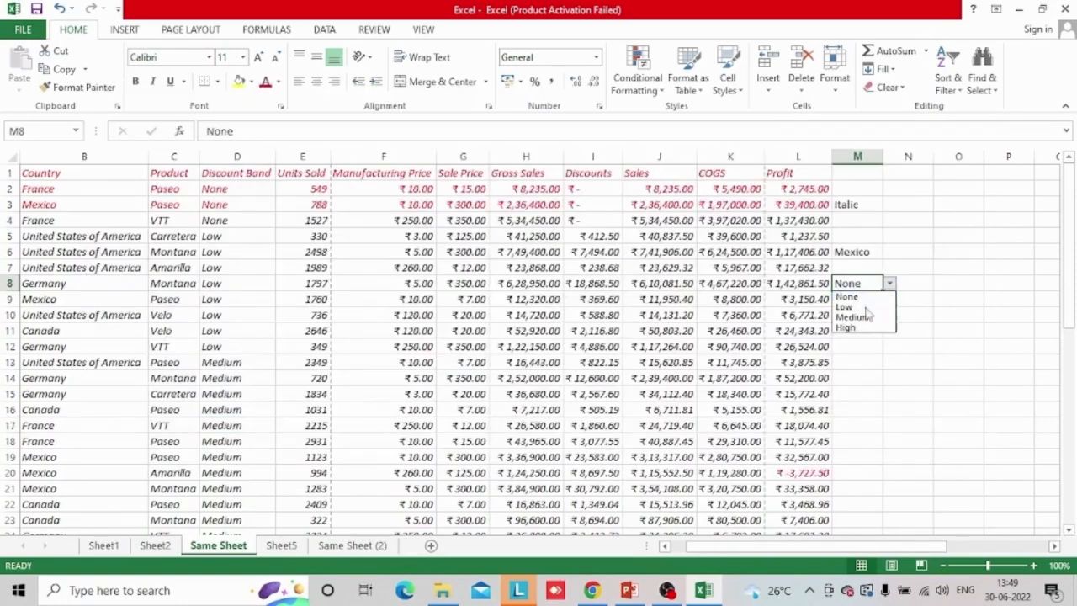
pyautogui.click(863, 306)
pyautogui.click(889, 284)
pyautogui.click(845, 316)
pyautogui.click(847, 315)
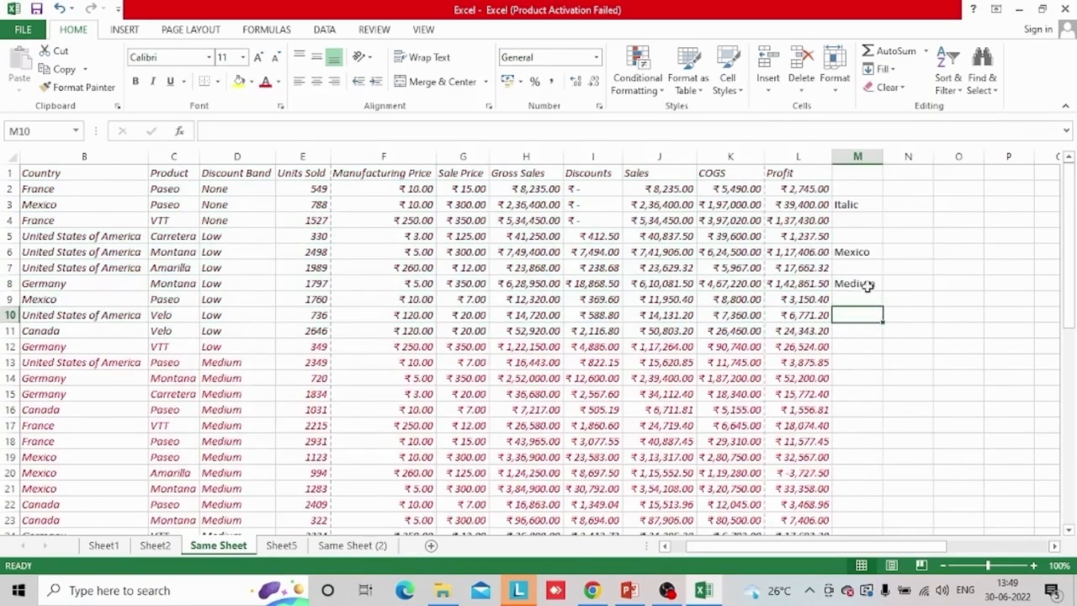
pyautogui.click(865, 287)
pyautogui.click(889, 284)
pyautogui.click(846, 327)
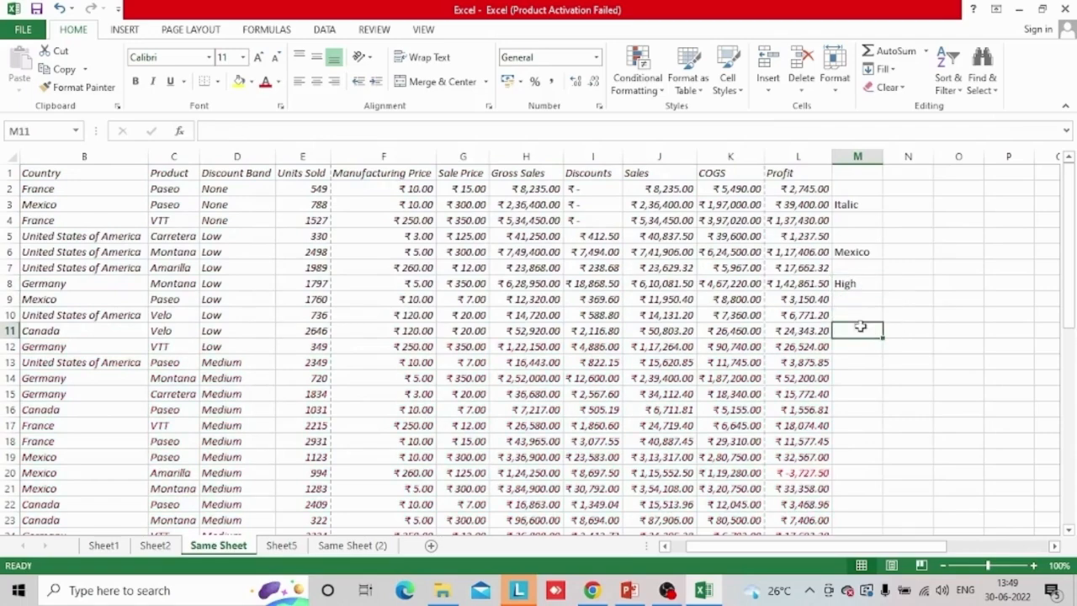
# Examine which sales rows are coloured for the High discount band, down to row 37 and back up to the headers
pyautogui.click(868, 288)
pyautogui.press('Down')
pyautogui.press('Down')
pyautogui.press('Down')
pyautogui.press('Down')
pyautogui.press('Down')
pyautogui.press('Down')
pyautogui.press('Down')
pyautogui.press('Down')
pyautogui.press('Down')
pyautogui.press('Down')
pyautogui.press('Down')
pyautogui.press('Down')
pyautogui.press('Down')
pyautogui.press('Down')
pyautogui.press('Down')
pyautogui.press('Down')
pyautogui.press('Down')
pyautogui.press('Down')
pyautogui.press('Down')
pyautogui.press('Down')
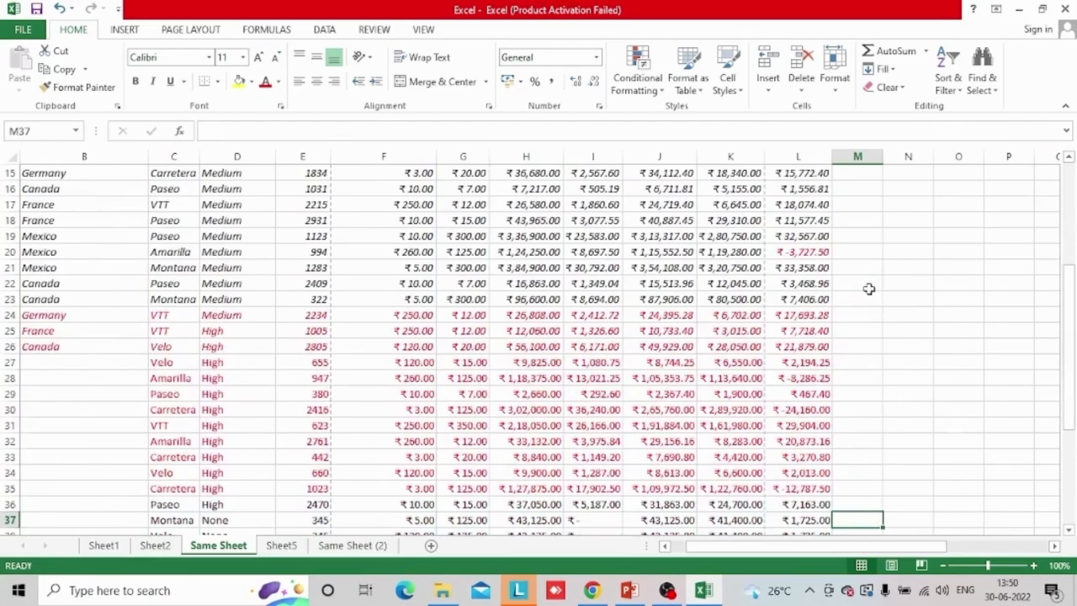
pyautogui.press('Up')
pyautogui.press('Up')
pyautogui.press('Up')
pyautogui.press('Up')
pyautogui.press('Up')
pyautogui.press('Up')
pyautogui.press('Up')
pyautogui.press('Up')
pyautogui.press('Up')
pyautogui.press('Up')
pyautogui.press('Up')
pyautogui.press('Up')
pyautogui.press('Up')
pyautogui.press('Up')
pyautogui.press('Up')
pyautogui.press('Up')
pyautogui.press('Up')
pyautogui.press('Up')
pyautogui.press('Up')
pyautogui.press('Up')
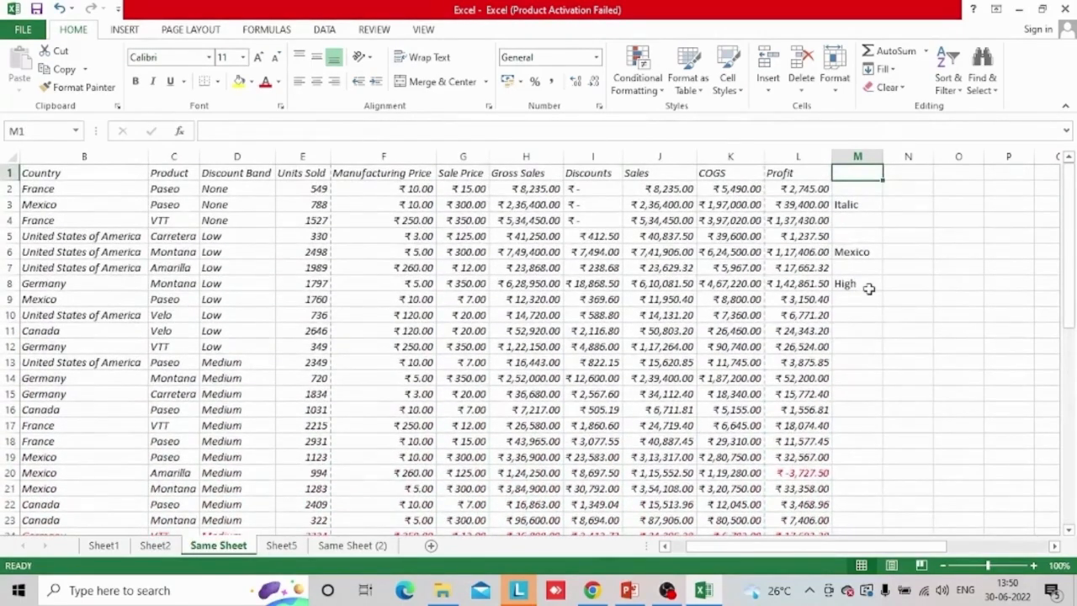
pyautogui.click(480, 383)
pyautogui.press('Up')
pyautogui.press('Up')
pyautogui.press('Up')
pyautogui.press('Up')
pyautogui.press('Up')
pyautogui.press('Up')
pyautogui.press('Up')
pyautogui.press('Up')
pyautogui.press('Up')
pyautogui.press('Up')
pyautogui.press('Up')
pyautogui.press('Up')
pyautogui.press('Up')
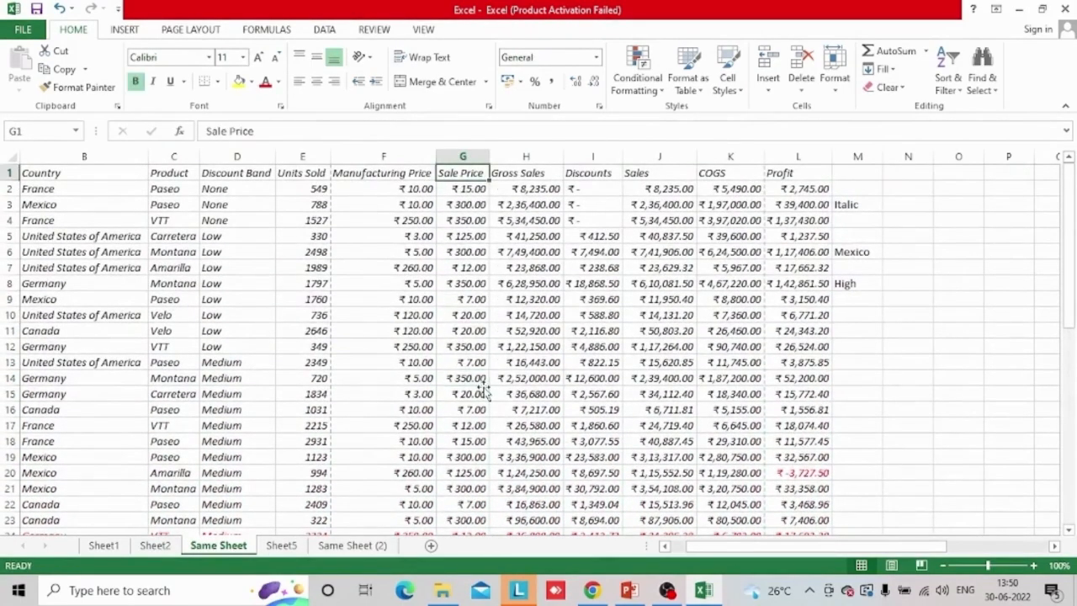
# Undo the drop-down choices and formula-based rules on Same Sheet, along with the helper lists on Sheet5, until M3, M6 and M8 are empty
pyautogui.hotkey('ctrl', 'z')
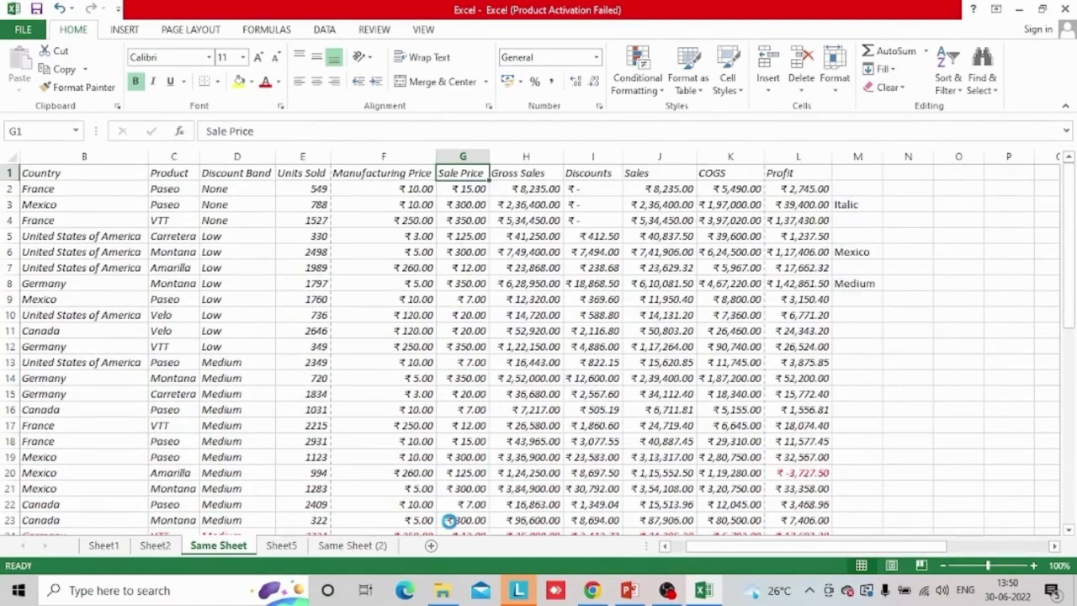
pyautogui.hotkey('ctrl', 'z')
pyautogui.hotkey('ctrl', 'z')
pyautogui.hotkey('ctrl', 'z')
pyautogui.hotkey('ctrl', 'z')
pyautogui.hotkey('ctrl', 'z')
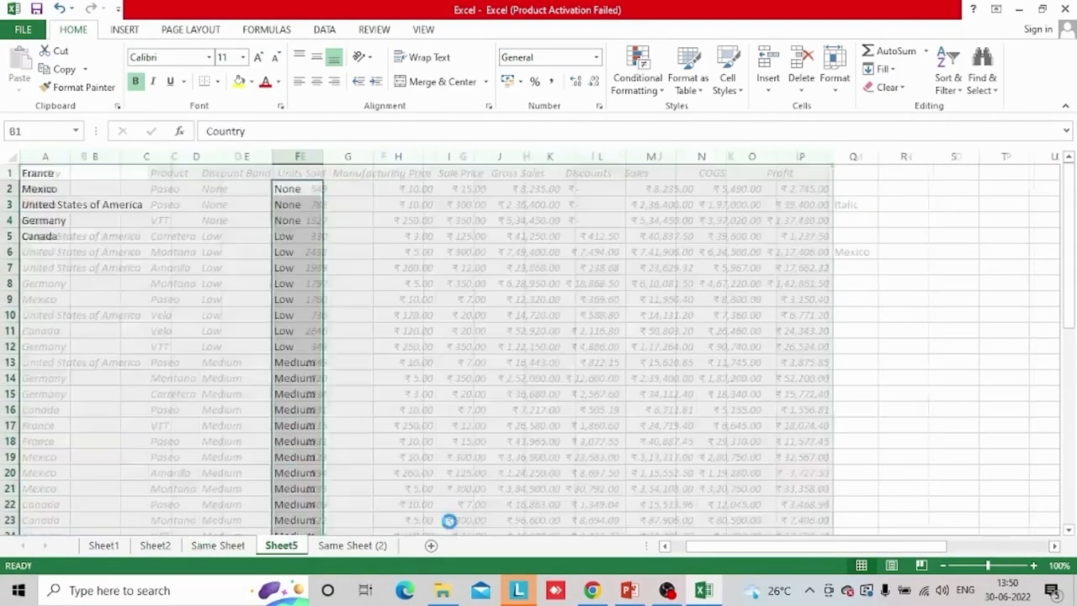
pyautogui.hotkey('ctrl', 'z')
pyautogui.hotkey('ctrl', 'z')
pyautogui.hotkey('ctrl', 'z')
pyautogui.hotkey('ctrl', 'z')
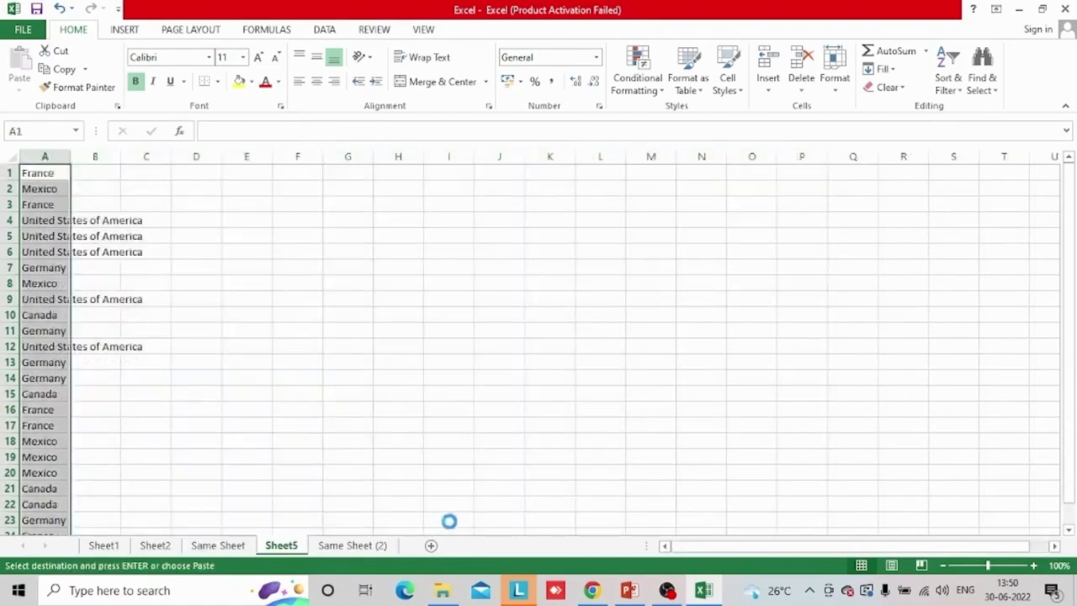
pyautogui.hotkey('ctrl', 'z')
pyautogui.hotkey('ctrl', 'z')
pyautogui.hotkey('ctrl', 'z')
pyautogui.hotkey('ctrl', 'z')
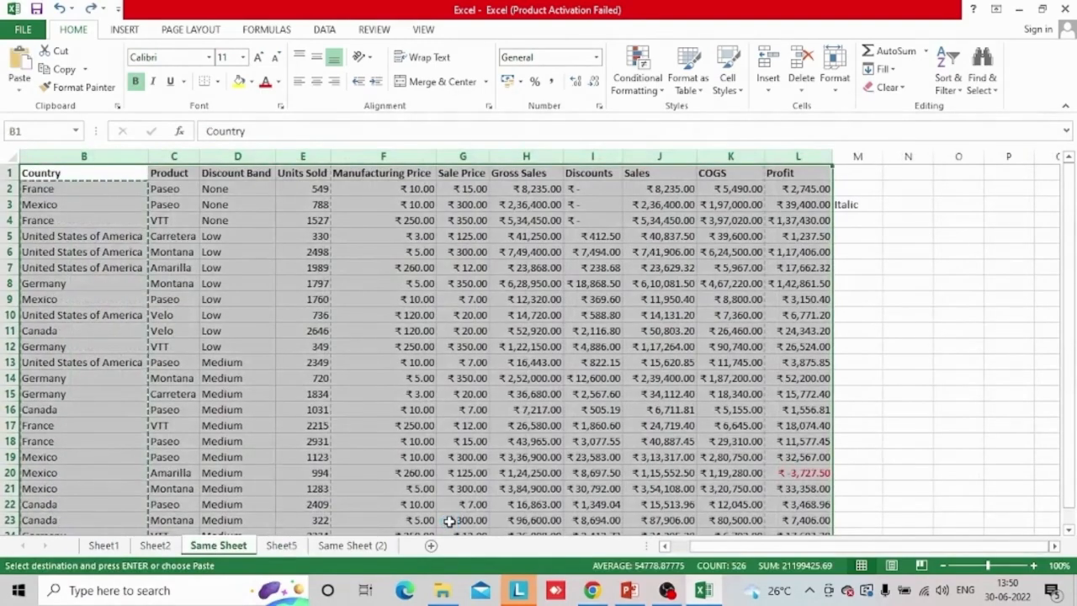
pyautogui.hotkey('ctrl', 'z')
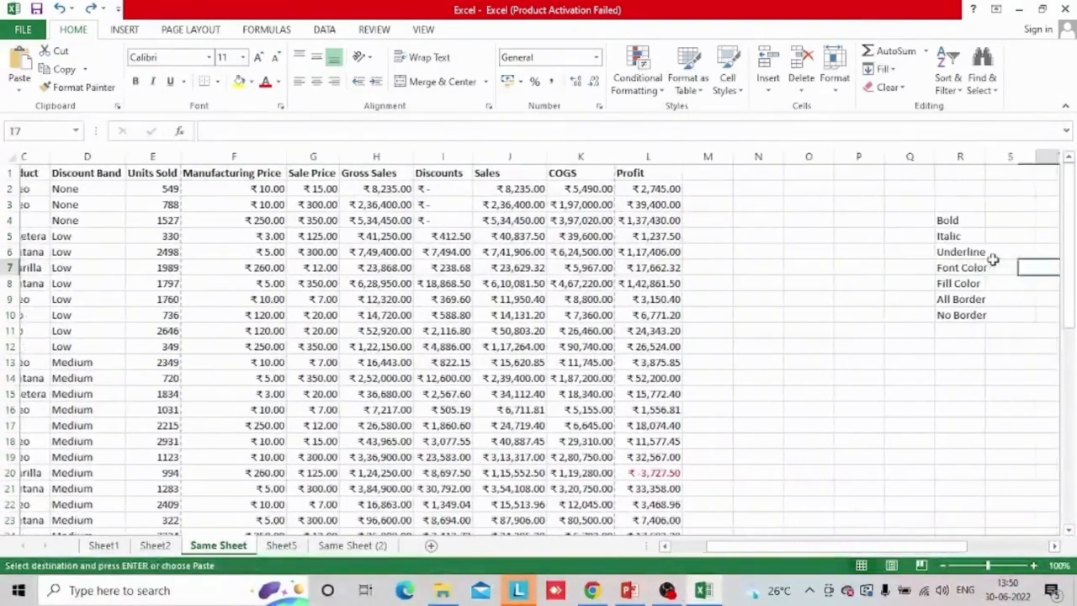
pyautogui.press('Left')
pyautogui.press('Up')
pyautogui.press('Up')
pyautogui.press('Up')
pyautogui.hotkey('ctrl', 'shift', 'Down')
pyautogui.press('Delete')
pyautogui.press('Left')
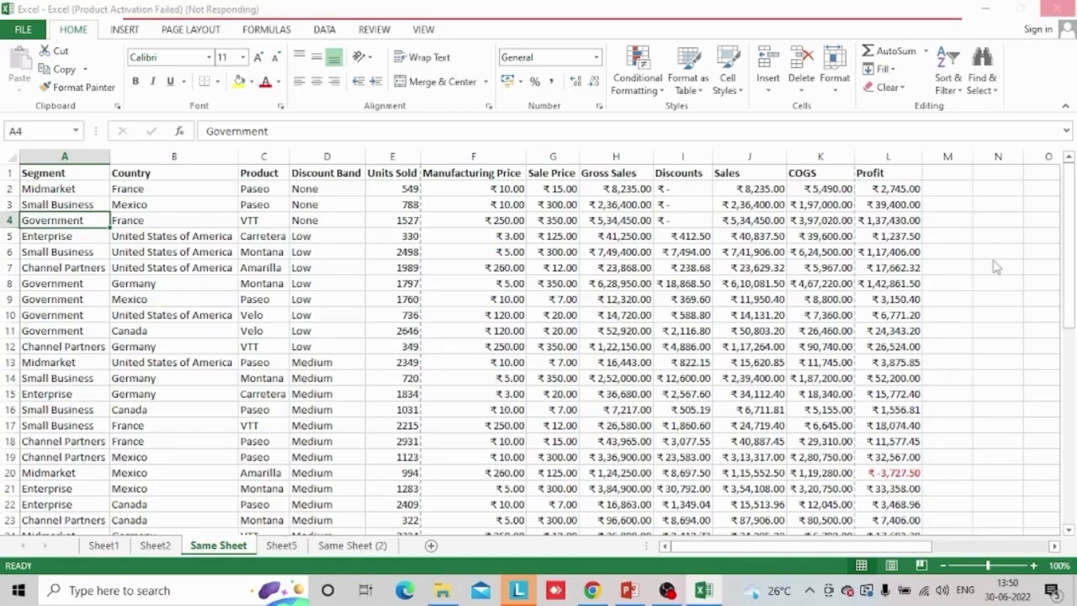
# Switch to the PowerPoint presentation at the slide on applying built-in conditional formatting
pyautogui.hotkey('alt', 'Tab')
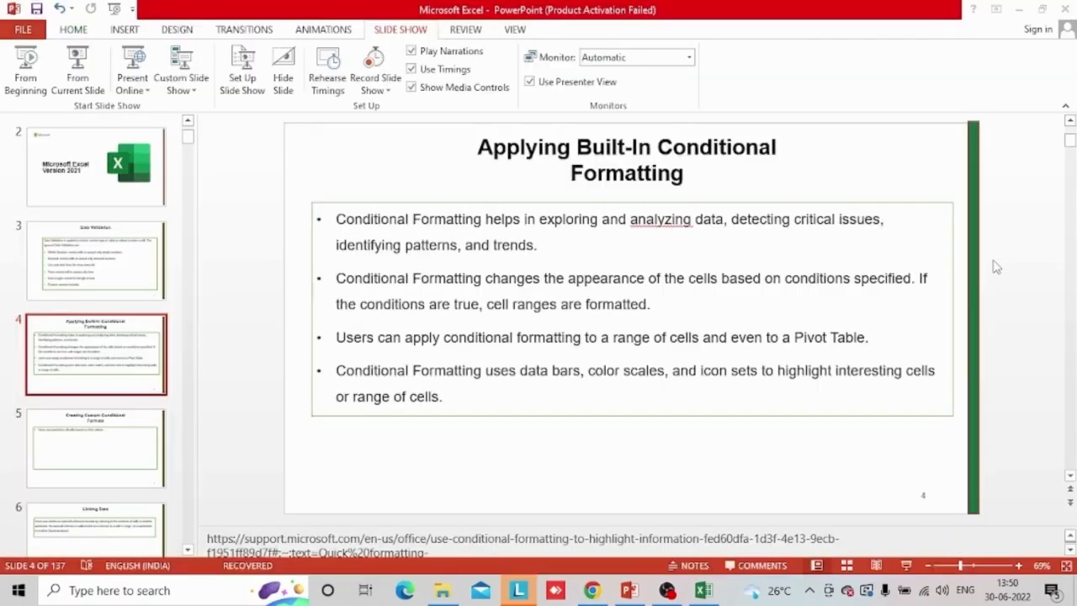
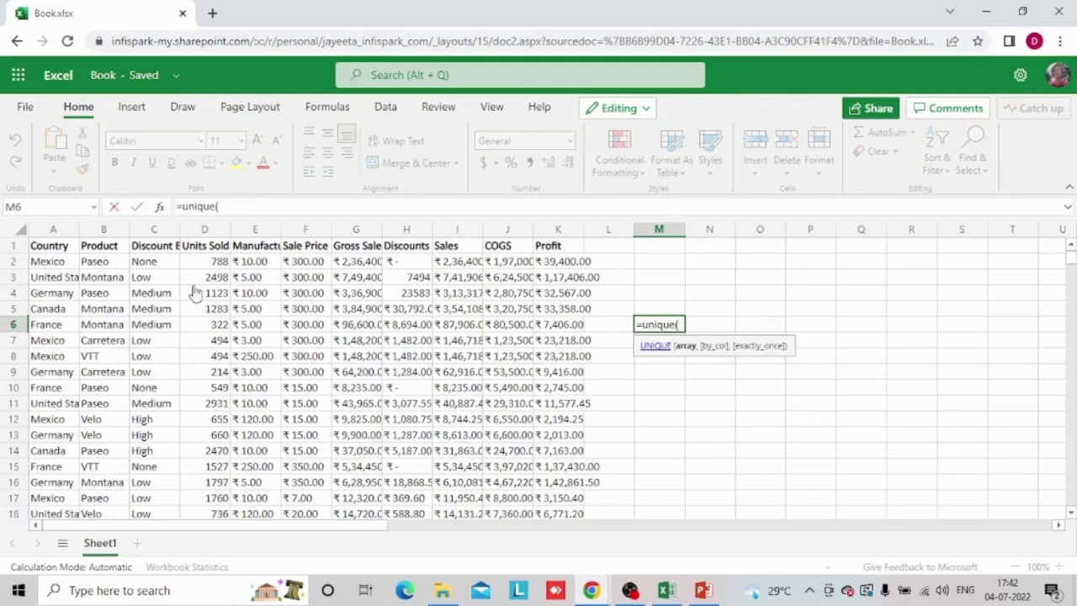
# Try to list the countries without duplicates in M6 with the formula =UNIQUE(A2:A50,1)
pyautogui.click(51, 259)
pyautogui.hotkey('ctrl', 'shift', 'Down')
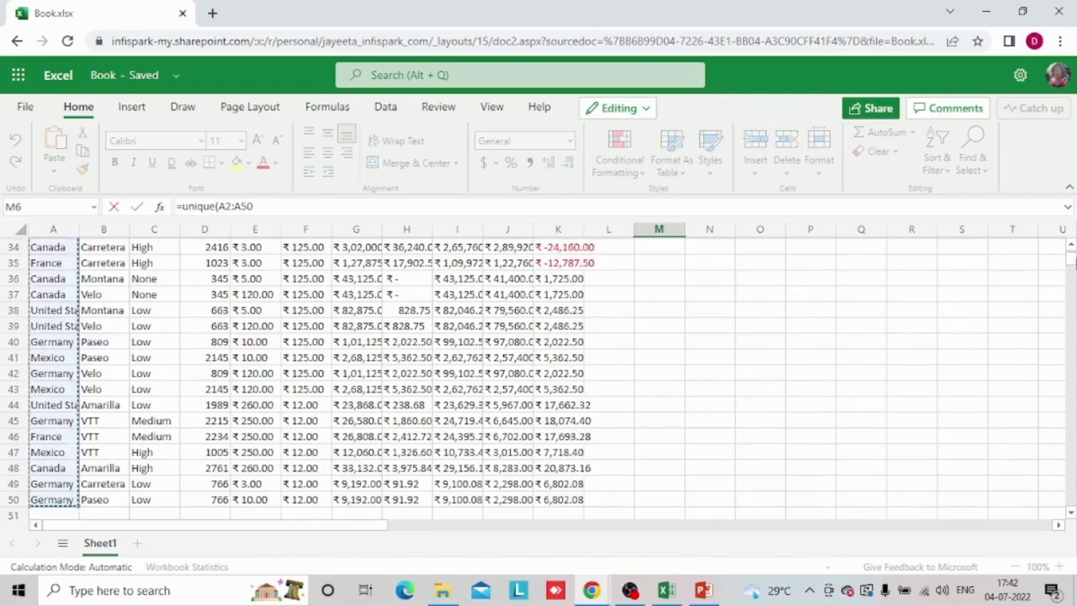
pyautogui.scroll(5, 1071, 256)
pyautogui.scroll(6, 1071, 250)
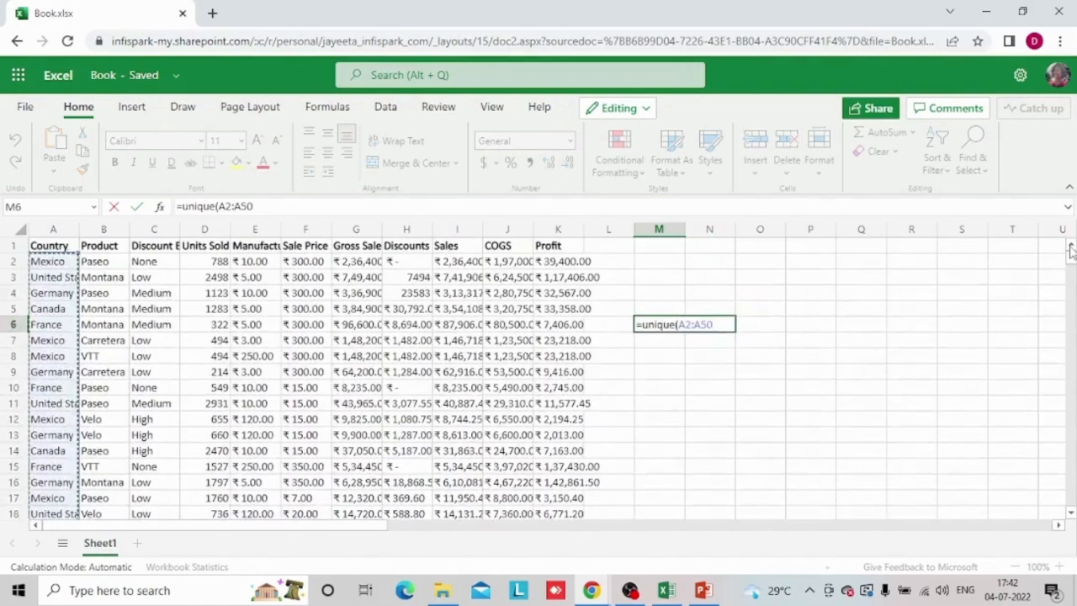
pyautogui.write(',')
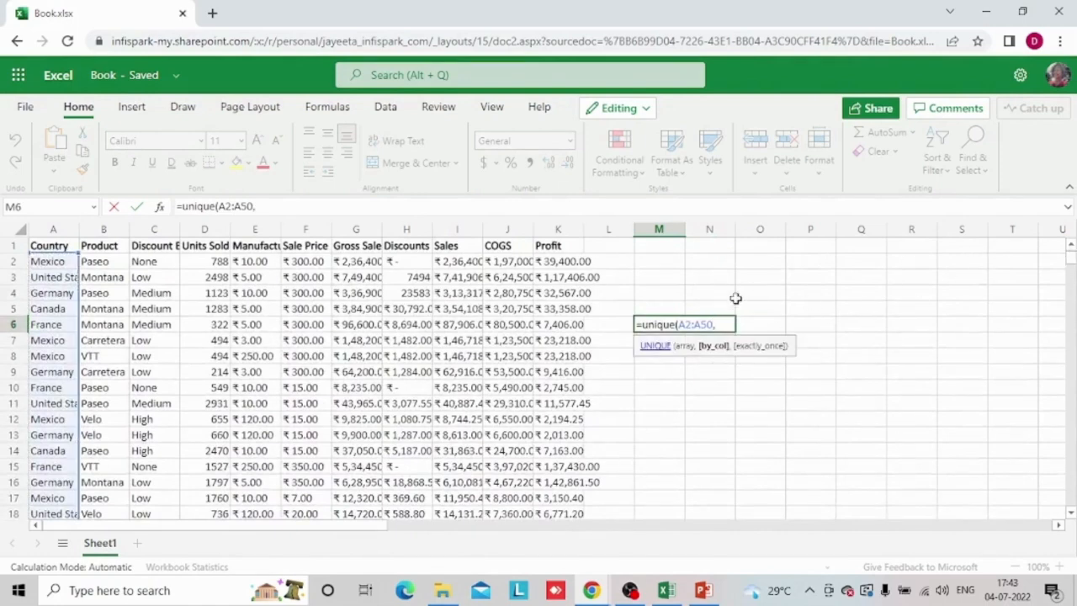
pyautogui.write('1)')
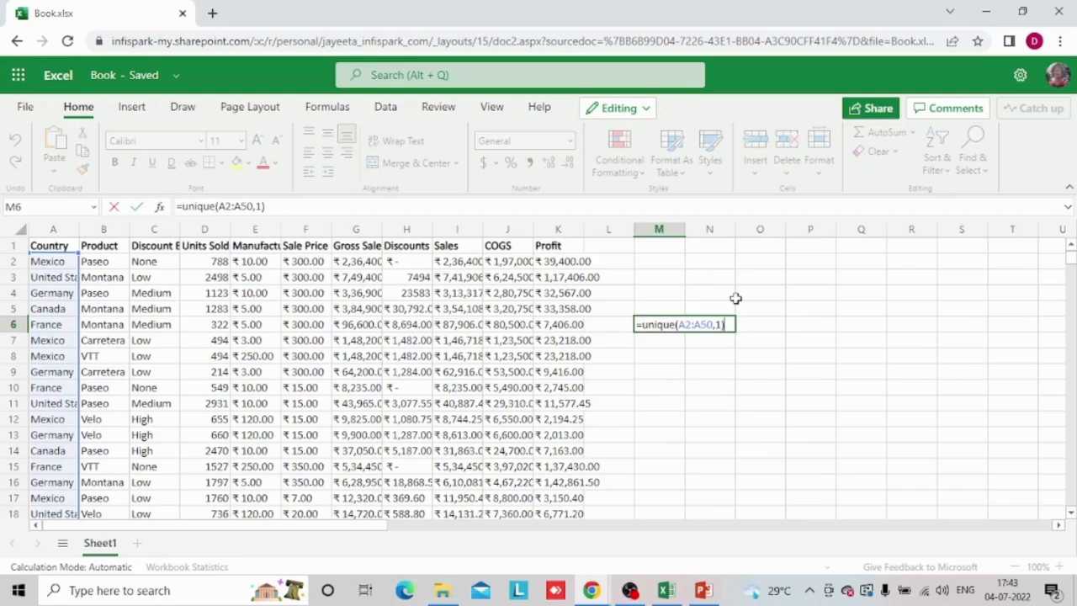
pyautogui.press('Return')
pyautogui.write('\\')
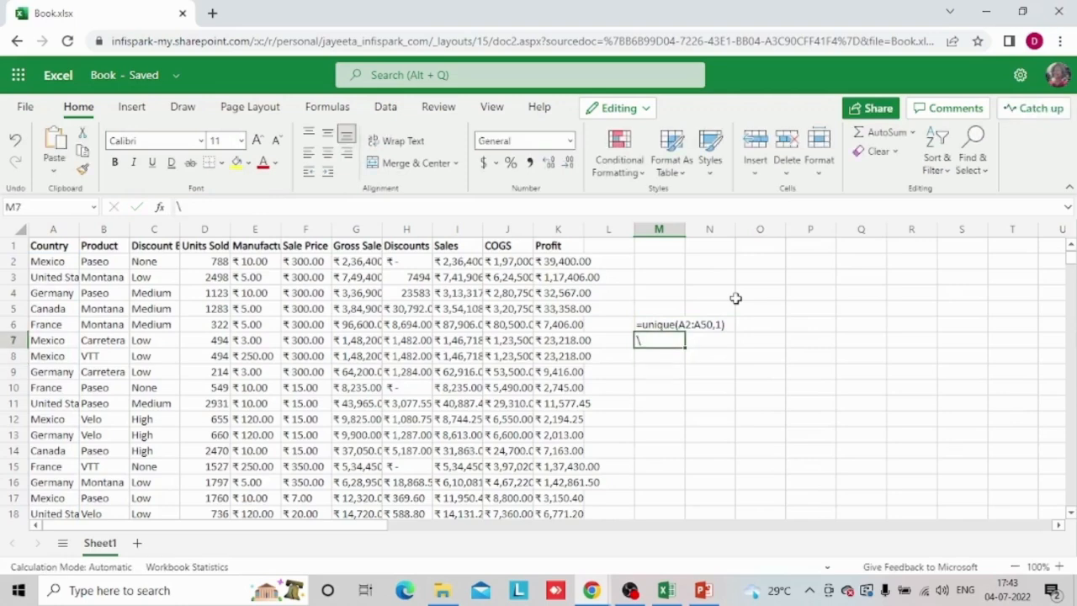
pyautogui.press('BackSpace')
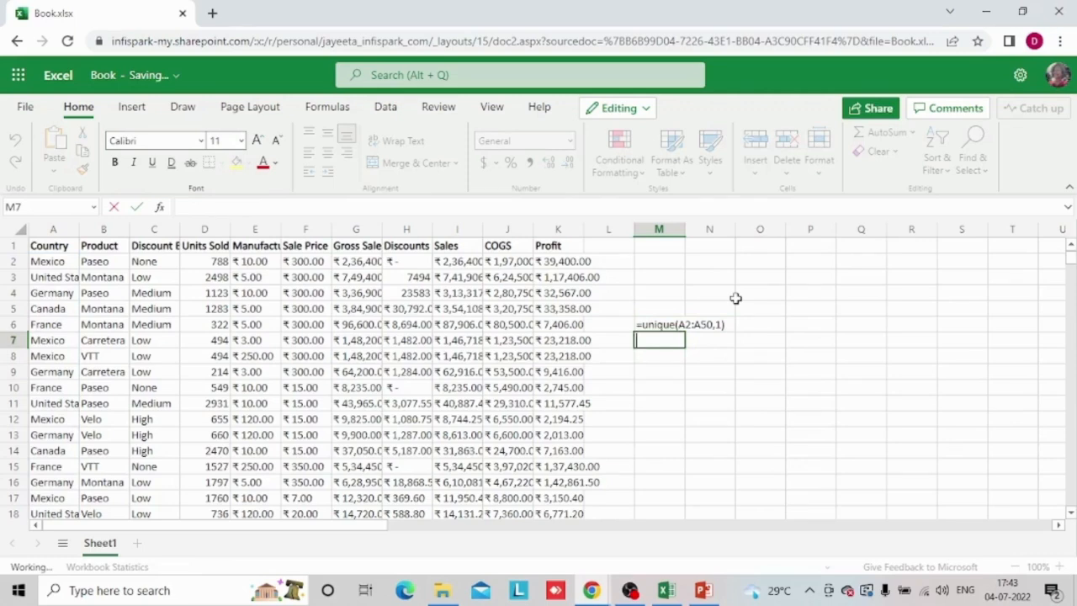
# Try the formula =UNIQUE(A2:A50,A2,1) in M6, with A2 as by_col and 1 as exactly_once
pyautogui.click(655, 324)
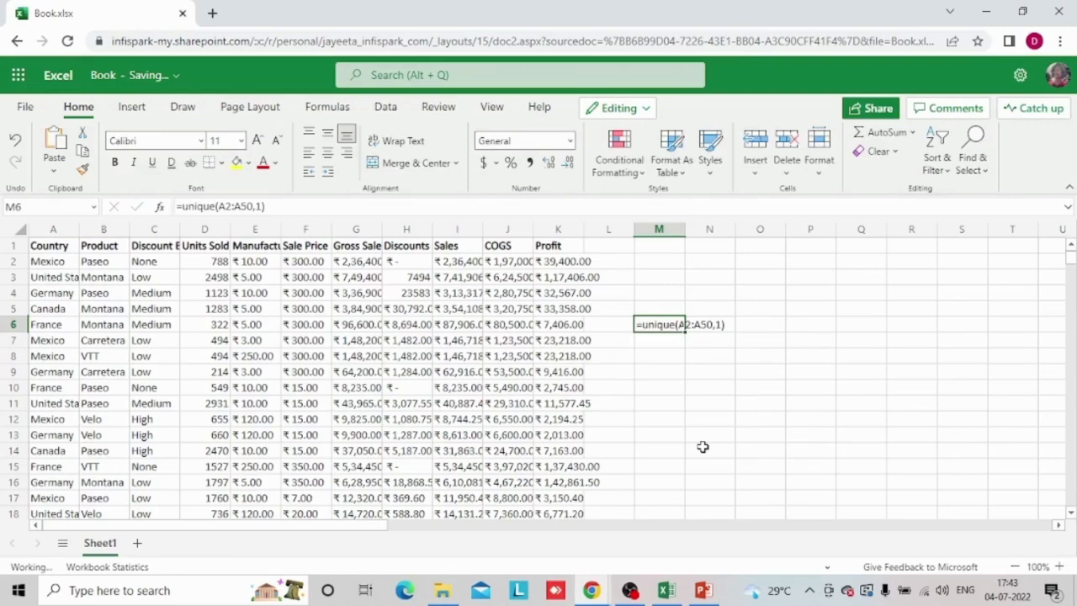
pyautogui.press('F2')
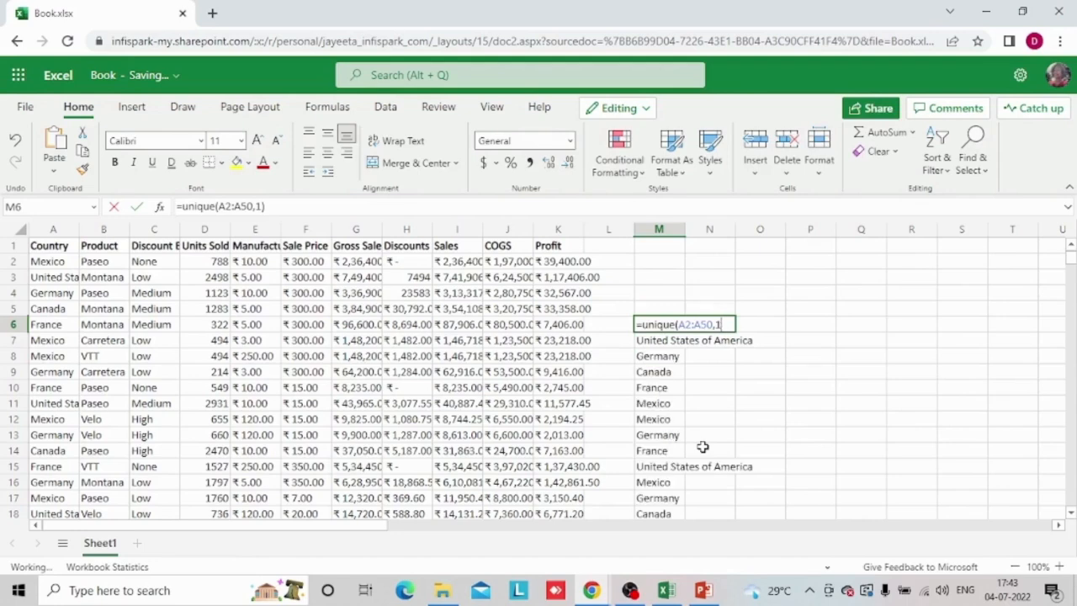
pyautogui.press('BackSpace')
pyautogui.press('BackSpace')
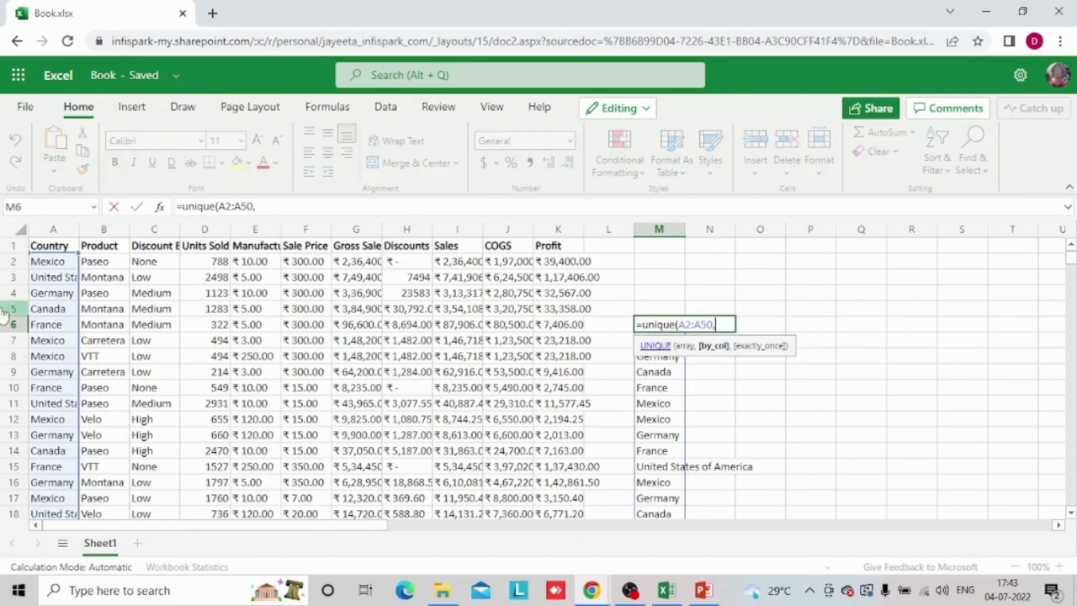
pyautogui.click(47, 262)
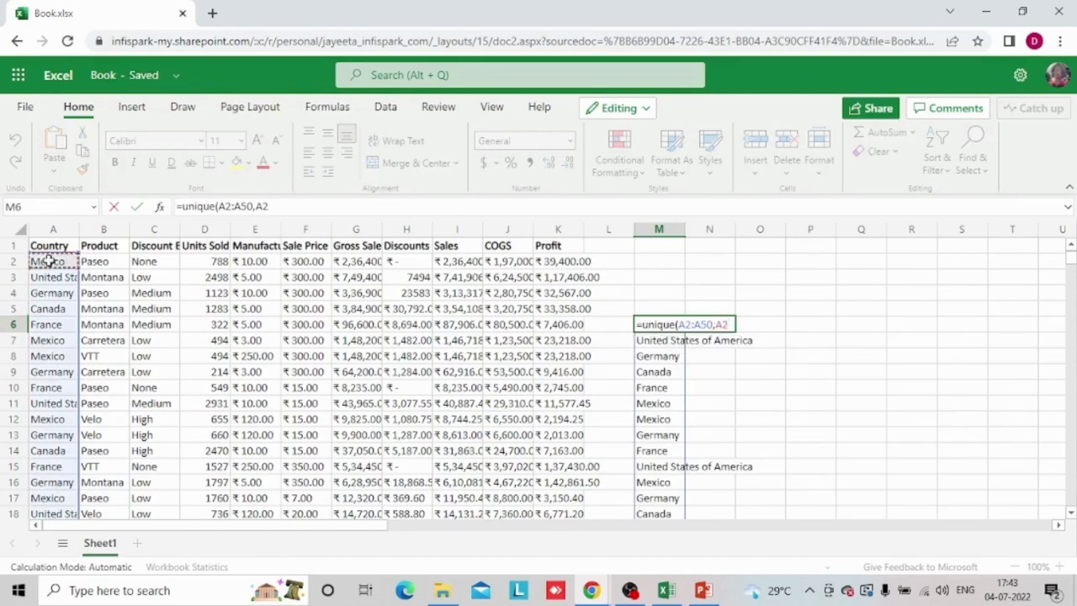
pyautogui.write(',')
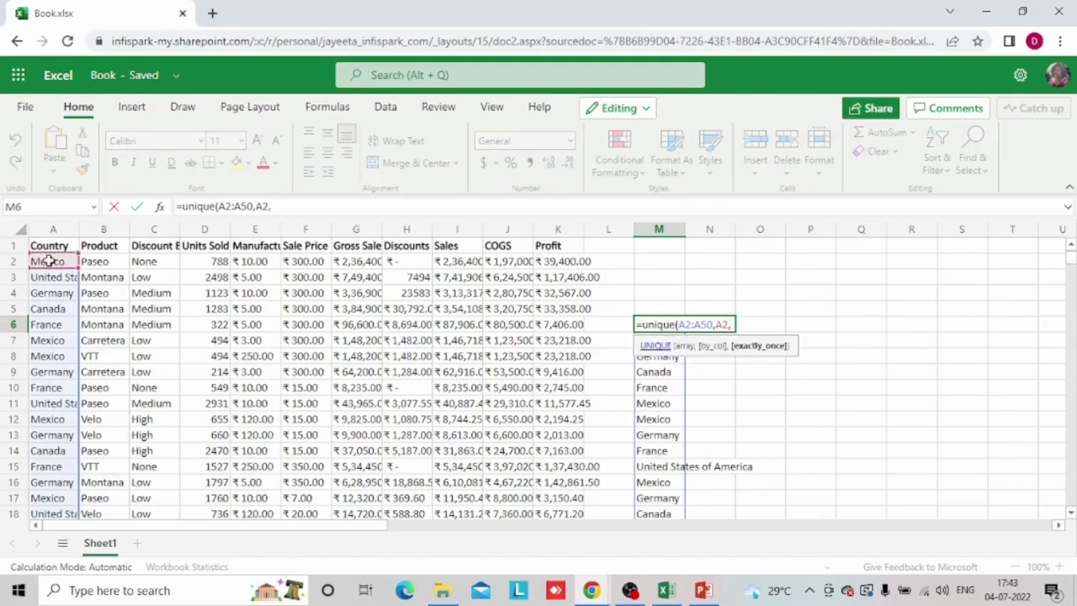
pyautogui.write('1')
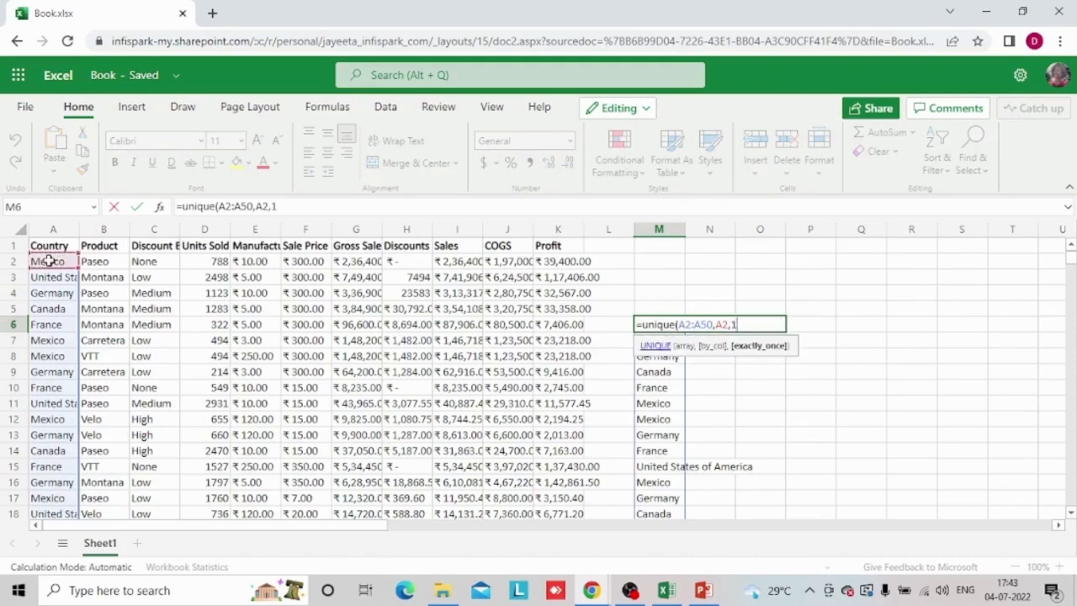
pyautogui.write(')')
pyautogui.press('Return')
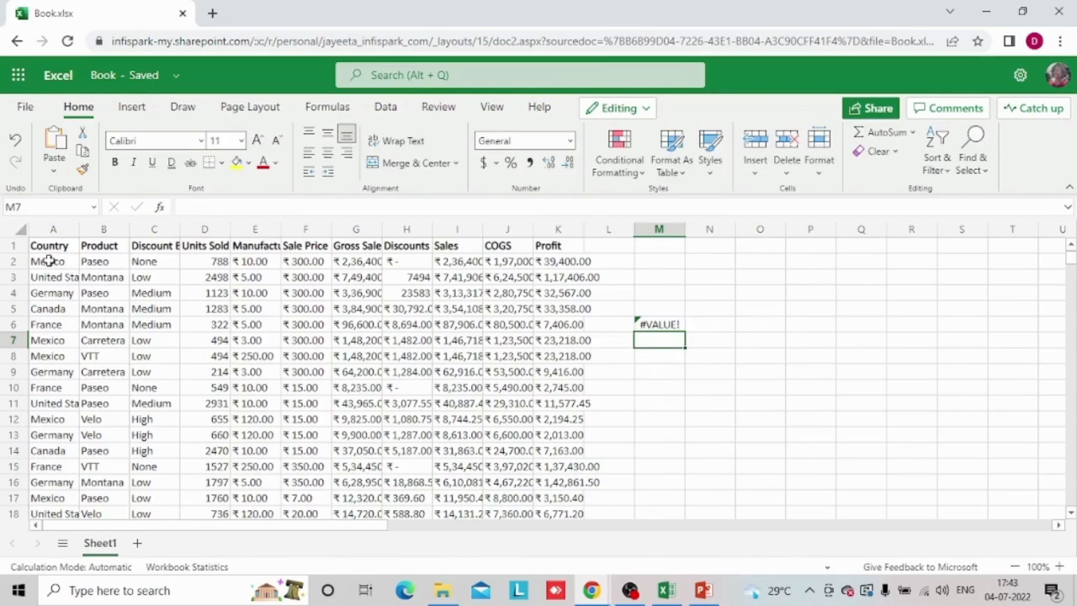
# Replace the formula in M6 with =UNIQUE(A2:A50), leaving out the optional arguments, to list each country once
pyautogui.press('Up')
pyautogui.press('BackSpace')
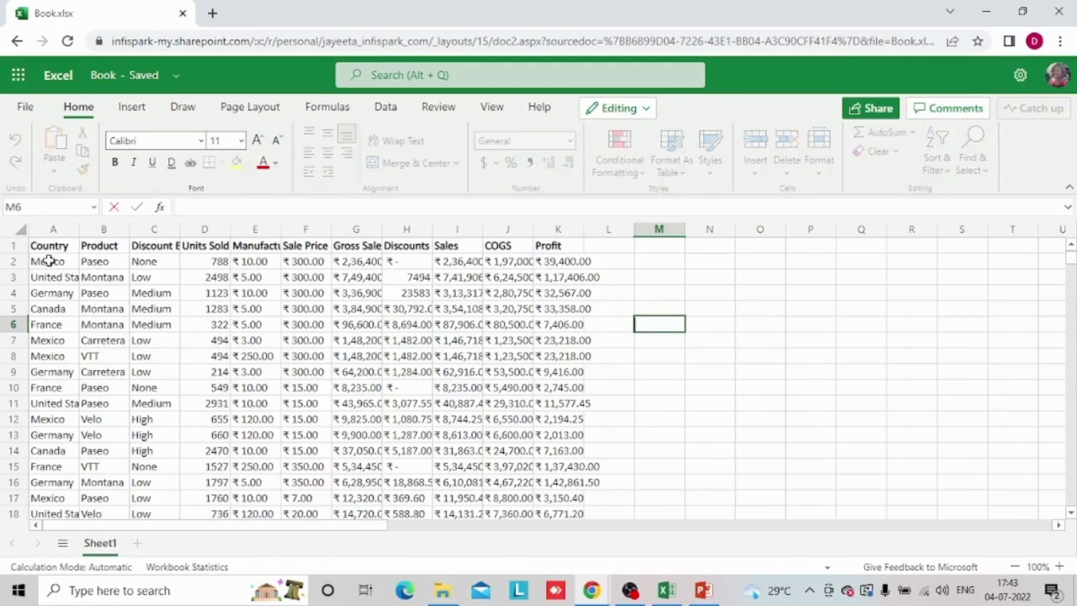
pyautogui.write('=unique(')
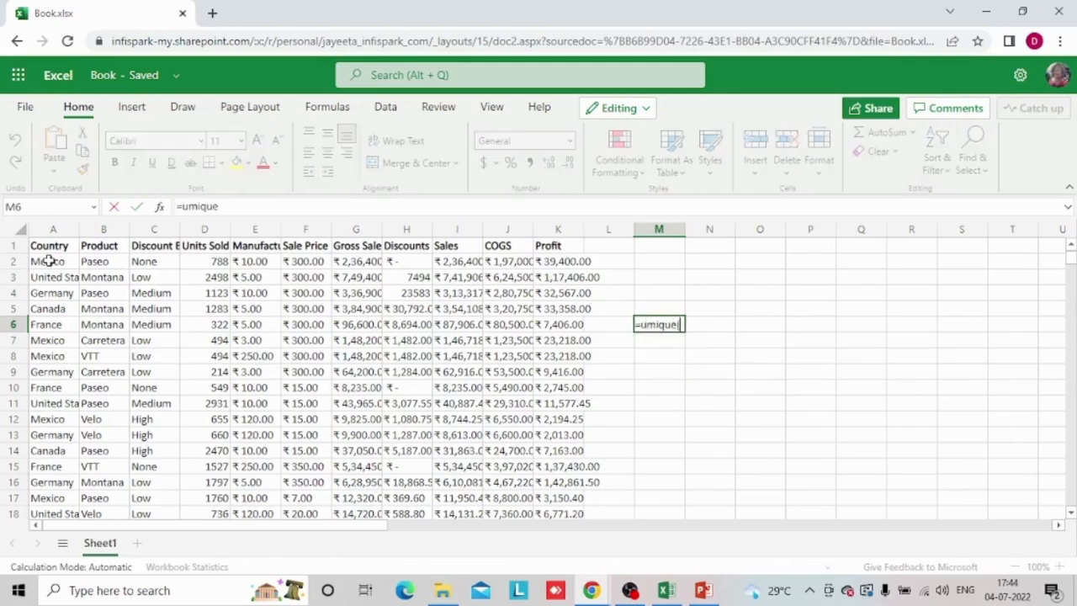
pyautogui.press('BackSpace')
pyautogui.press('BackSpace')
pyautogui.press('BackSpace')
pyautogui.press('BackSpace')
pyautogui.press('BackSpace')
pyautogui.press('BackSpace')
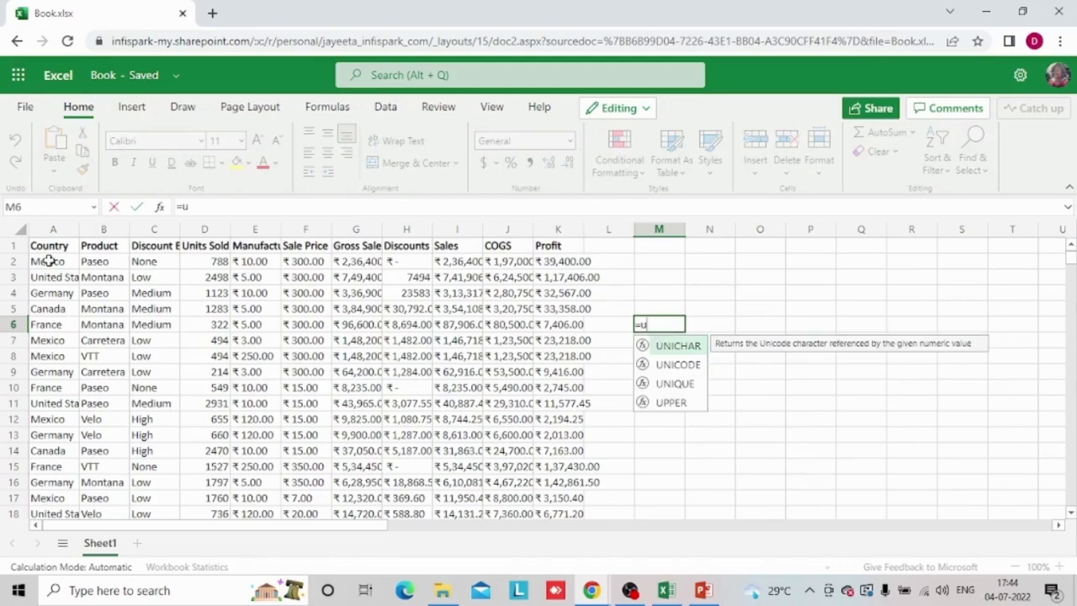
pyautogui.write('nique(')
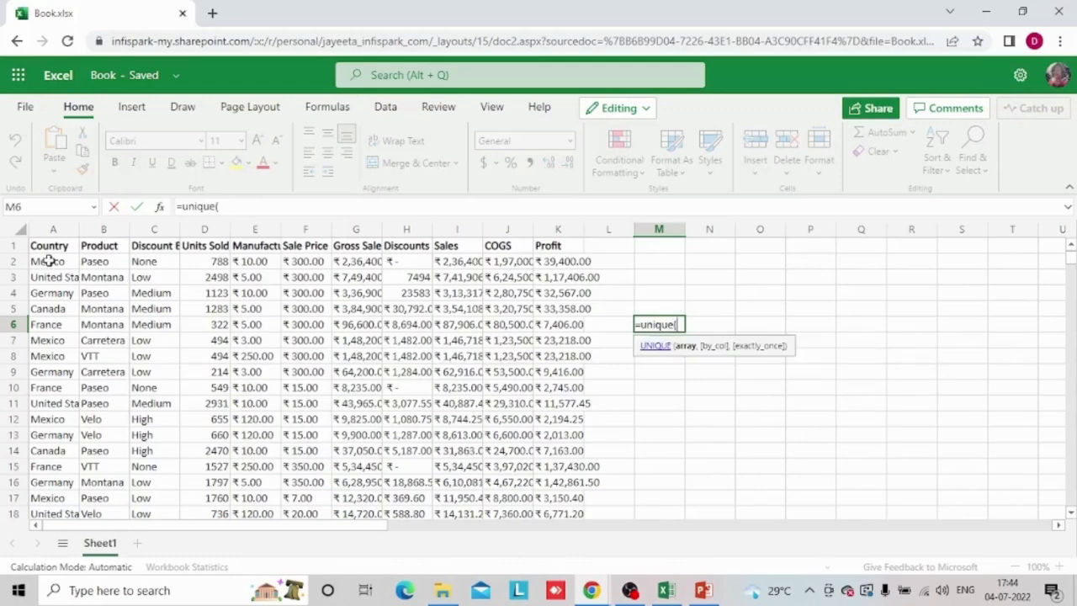
pyautogui.click(46, 262)
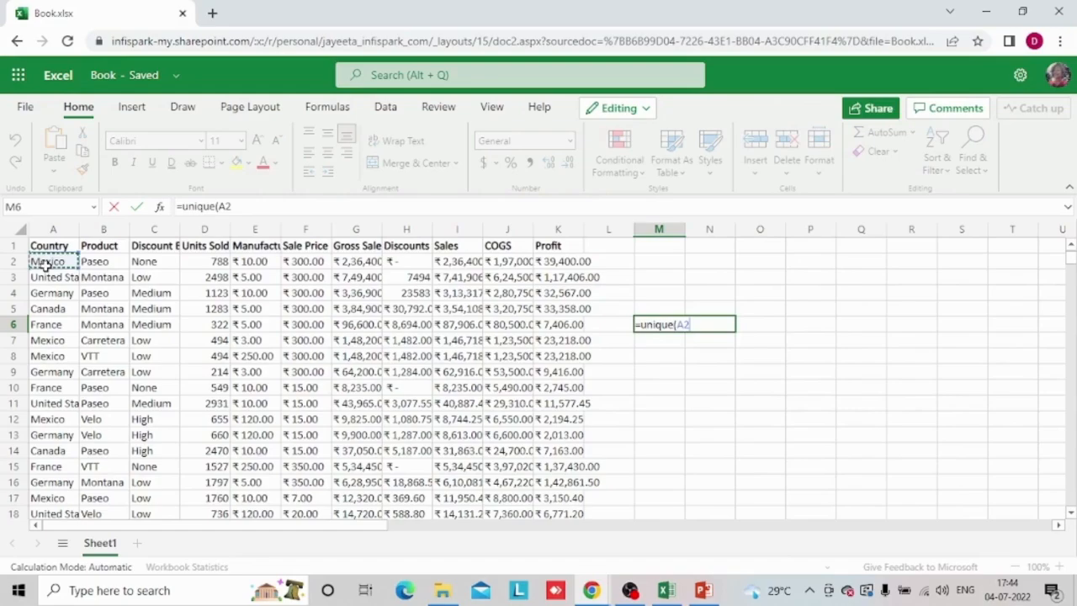
pyautogui.hotkey('ctrl', 'shift', 'Down')
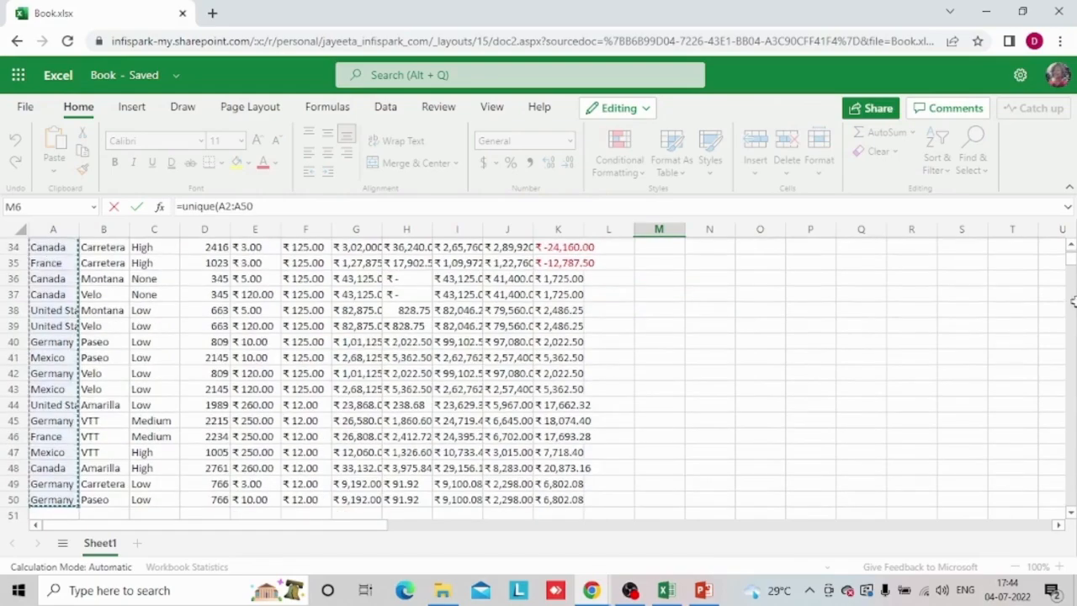
pyautogui.moveTo(1072, 260); pyautogui.dragTo(1073, 255)
pyautogui.scroll(9, 1072, 255)
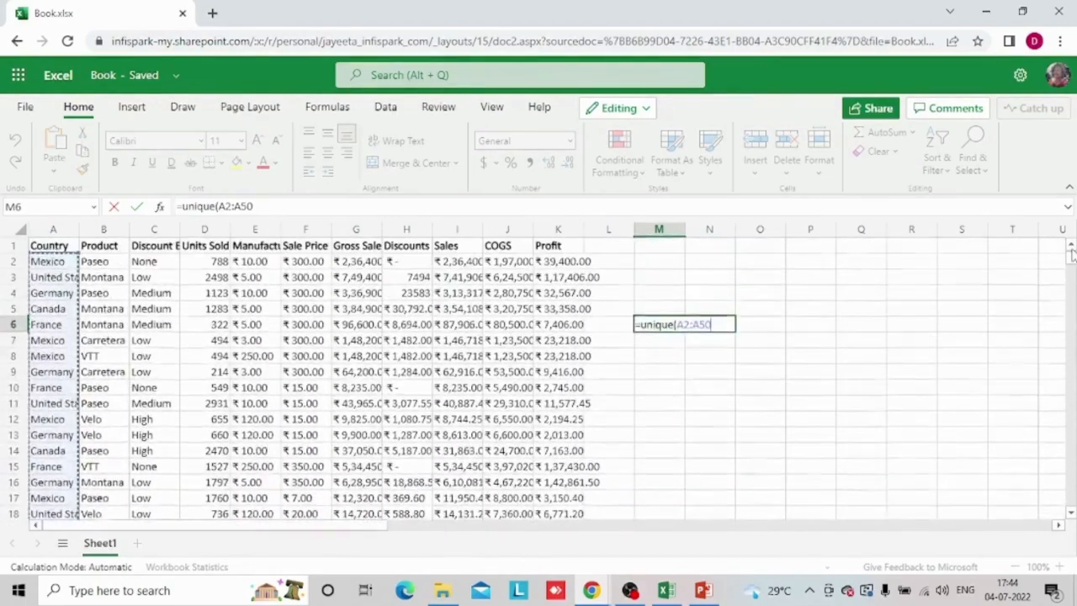
pyautogui.write(',')
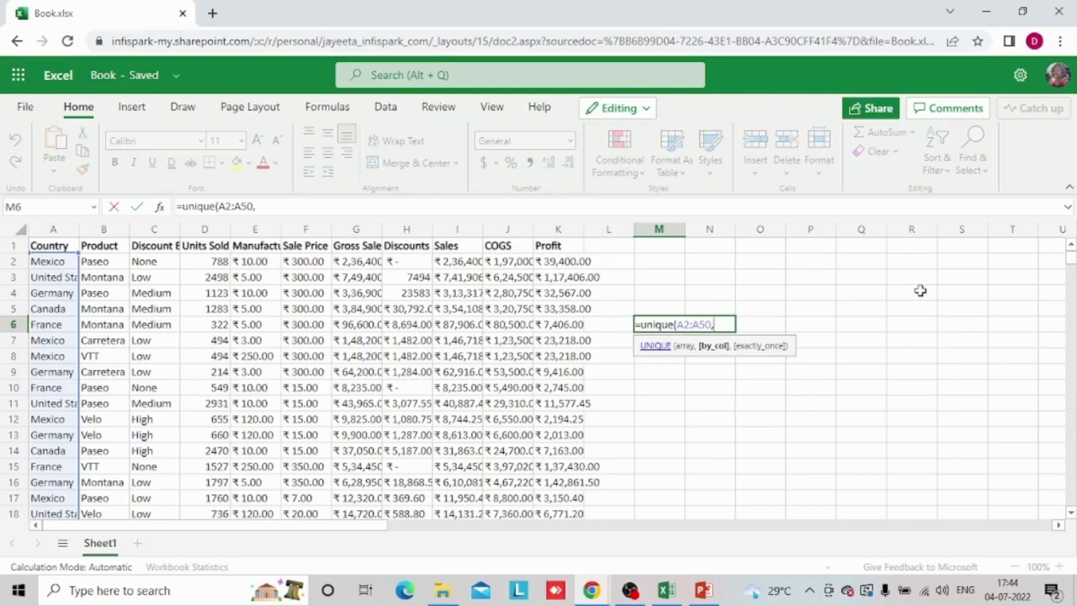
pyautogui.write(')')
pyautogui.press('Return')
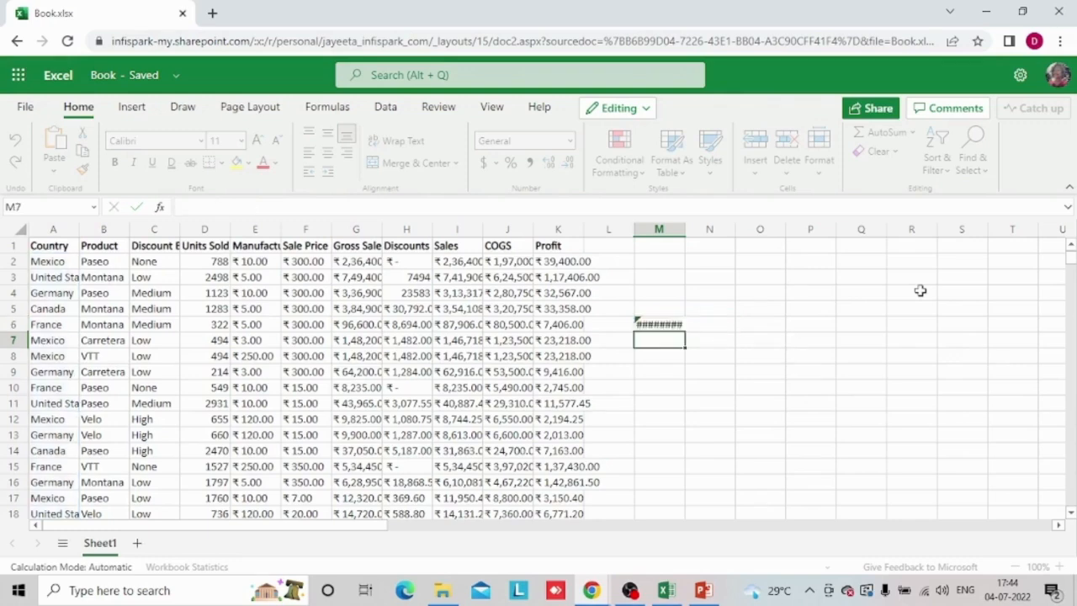
pyautogui.press('Up')
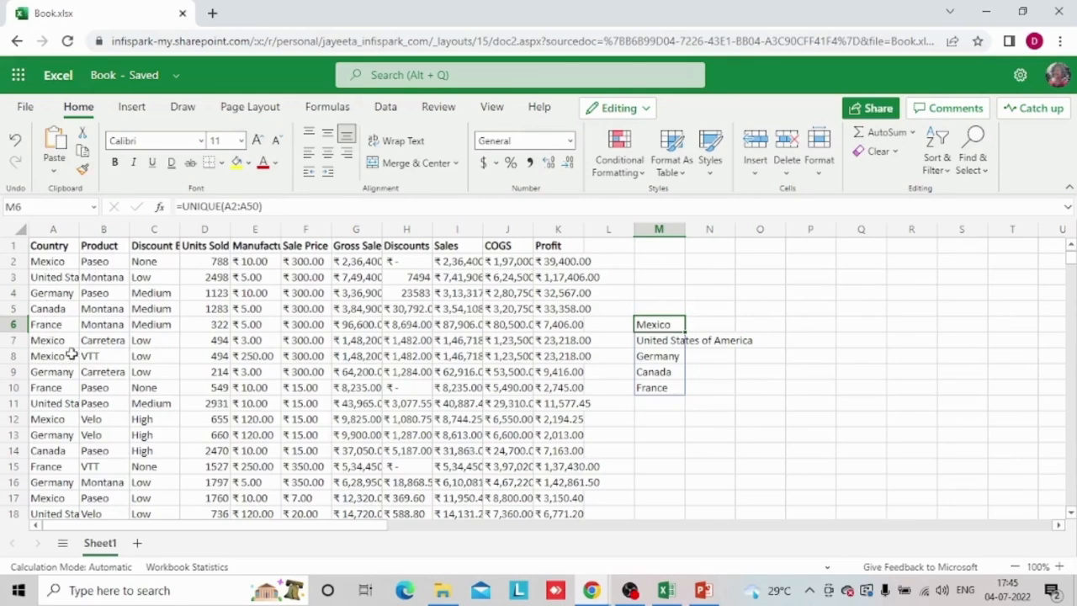
# Build a second list of unique countries in O6 with the formula =UNIQUE(A2:A50)
pyautogui.click(666, 412)
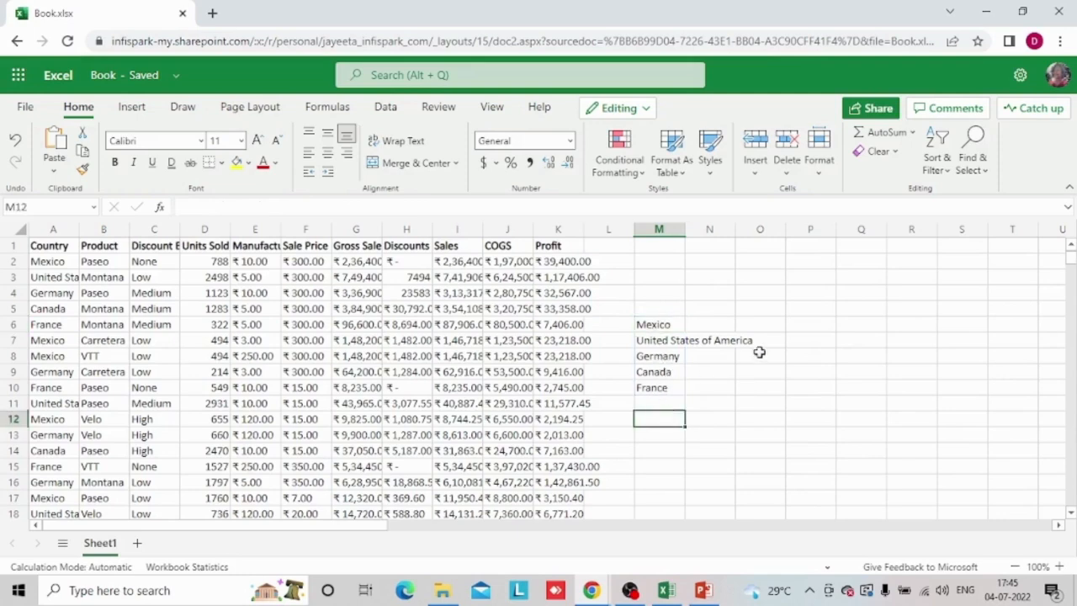
pyautogui.click(784, 326)
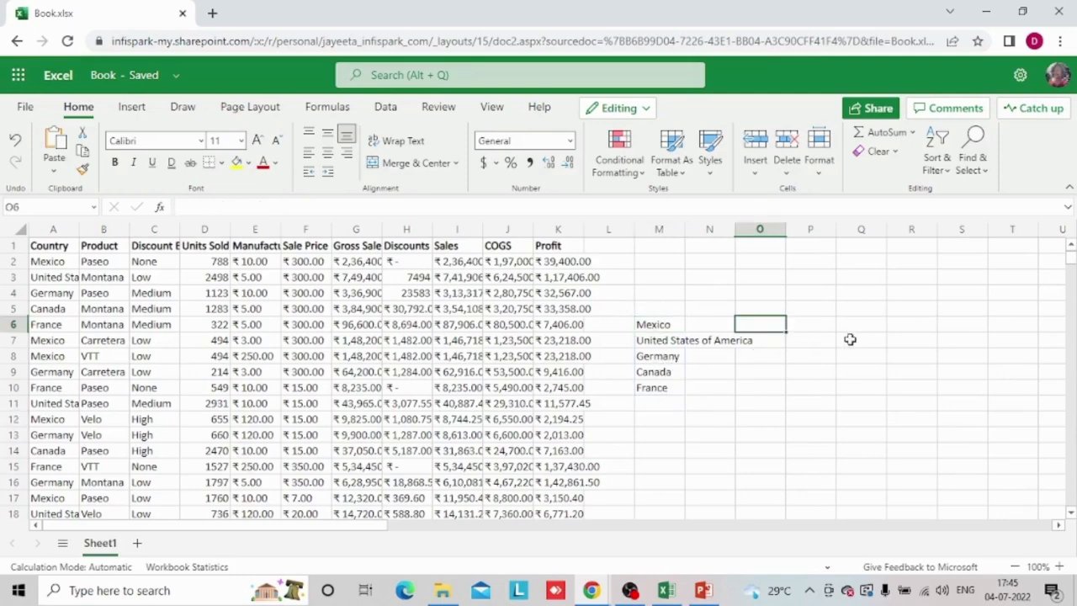
pyautogui.write('=unique(')
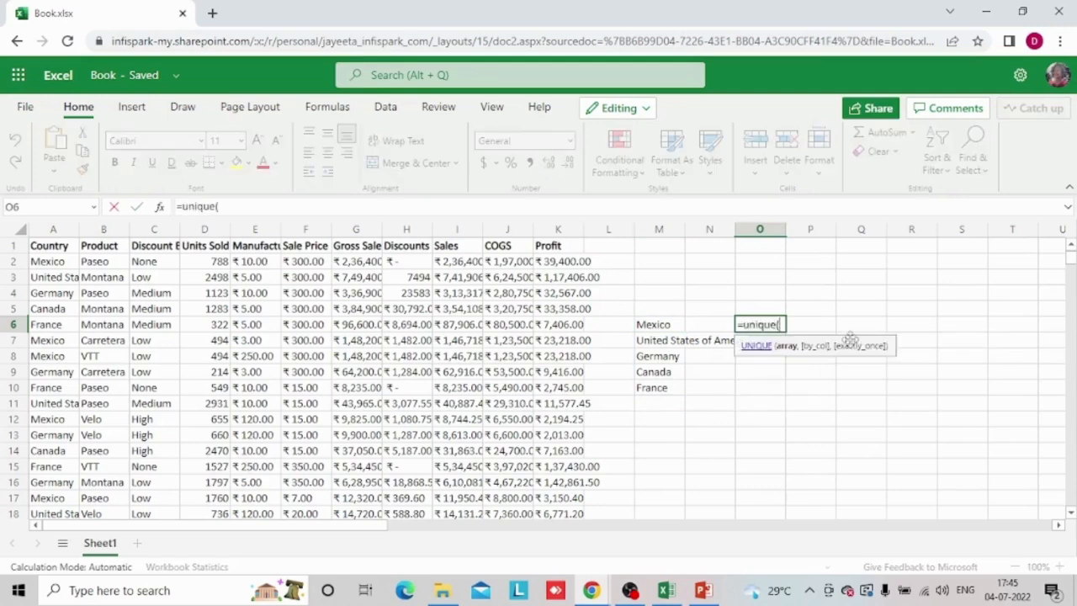
pyautogui.click(56, 262)
pyautogui.hotkey('ctrl', 'shift', 'Down')
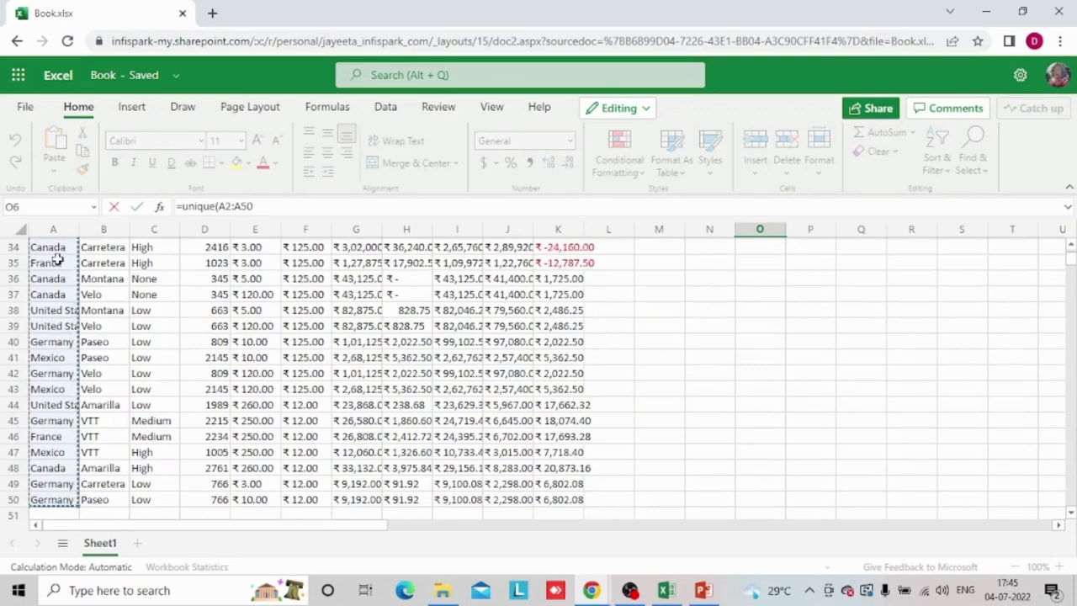
pyautogui.hotkey('shift', 'Return')
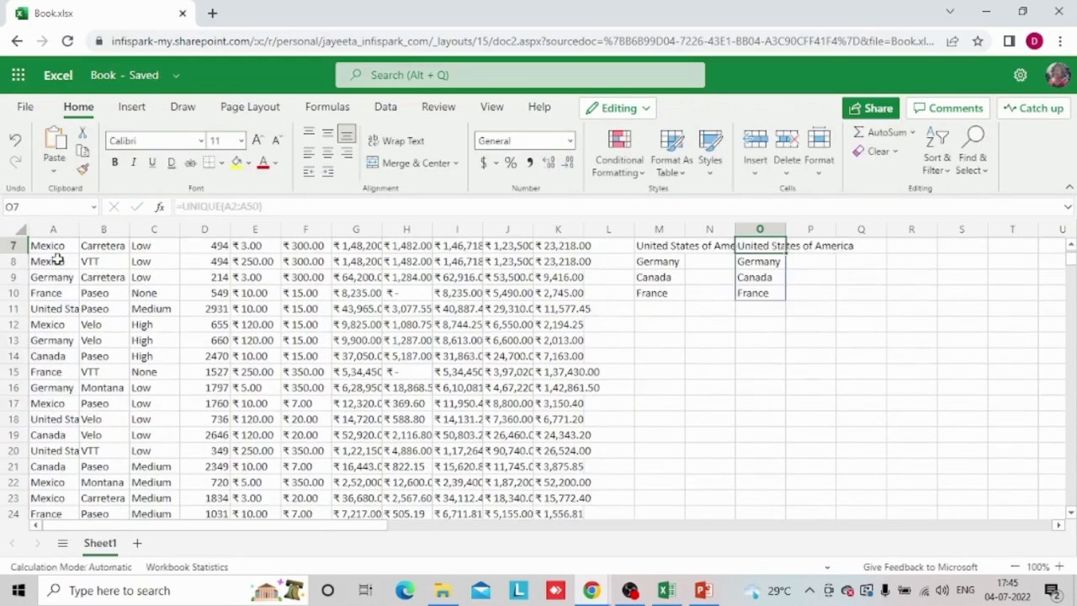
pyautogui.scroll(1, 56, 262)
pyautogui.press('Down')
pyautogui.press('Down')
pyautogui.press('Down')
pyautogui.press('Down')
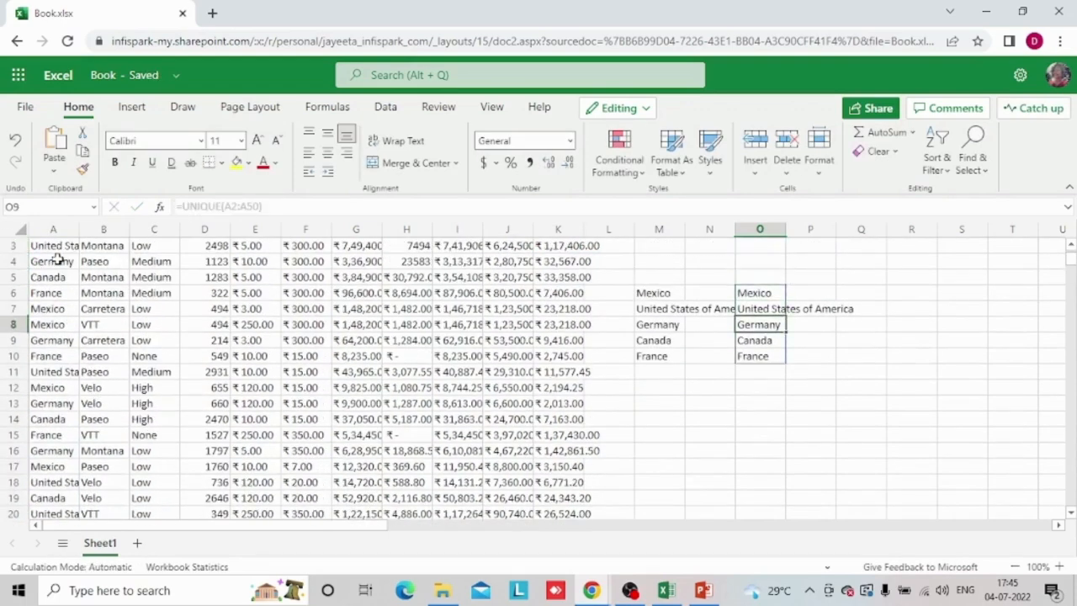
pyautogui.press('Up')
pyautogui.press('Up')
pyautogui.press('Up')
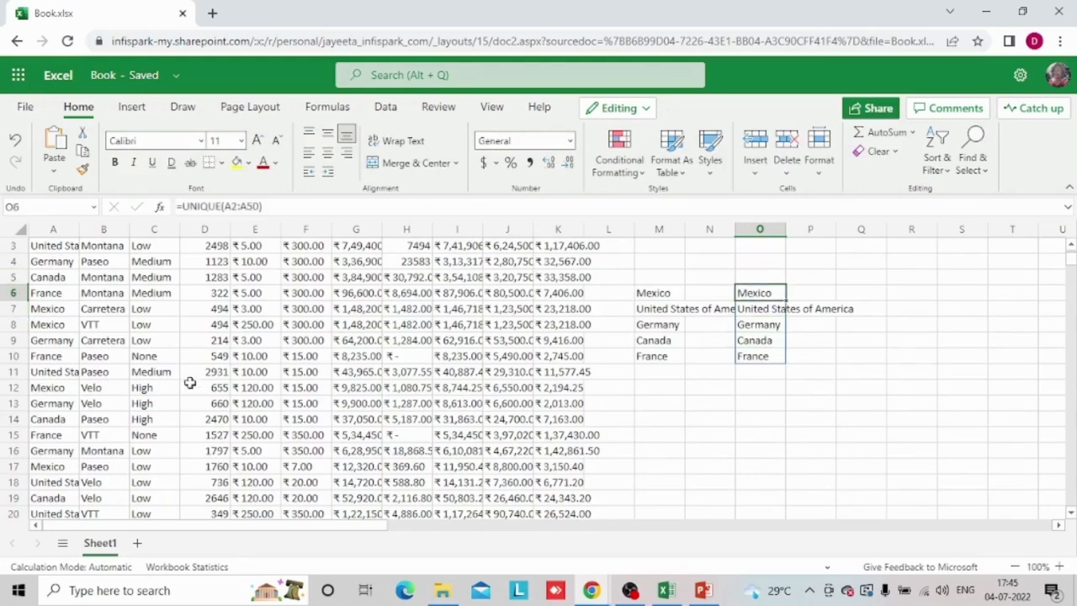
# Try the formula =FILTER(A:A,B:B) in M12, using the whole Country and Product columns, and clear the cell
pyautogui.click(656, 388)
pyautogui.write('=')
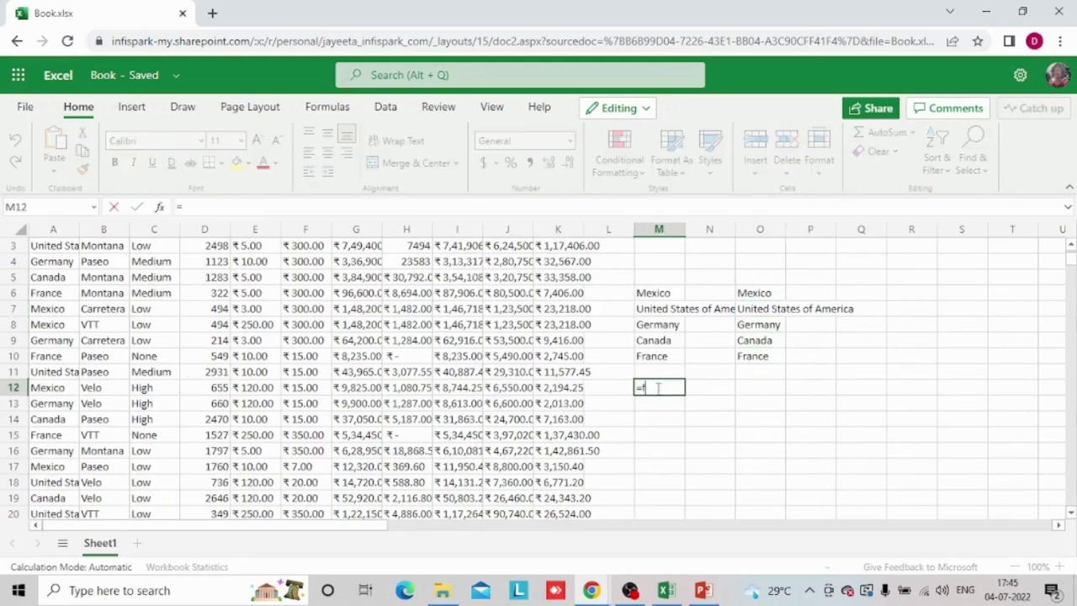
pyautogui.write('filter(')
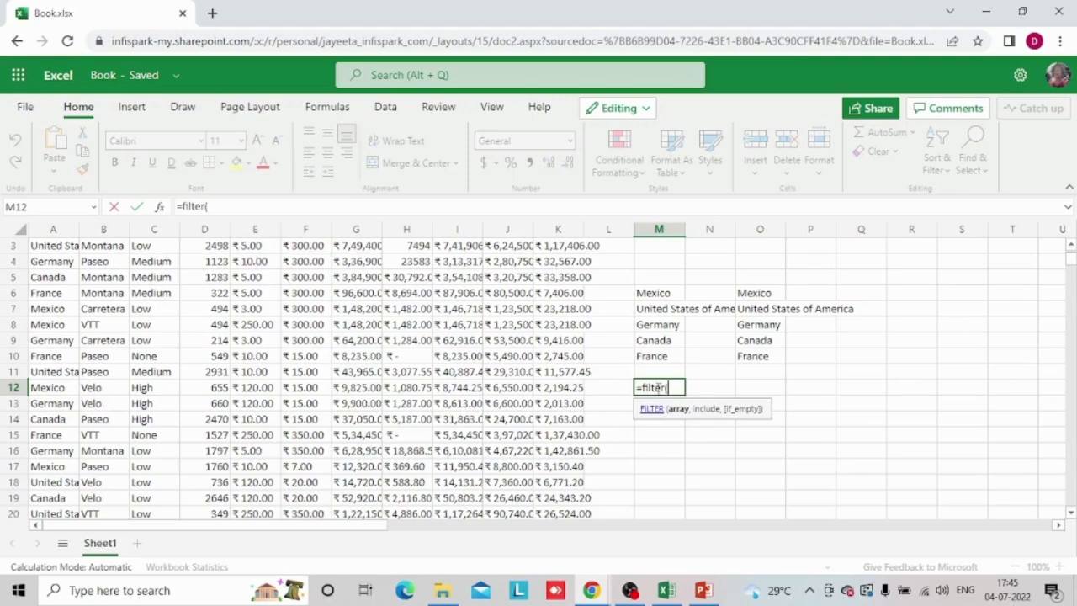
pyautogui.click(52, 245)
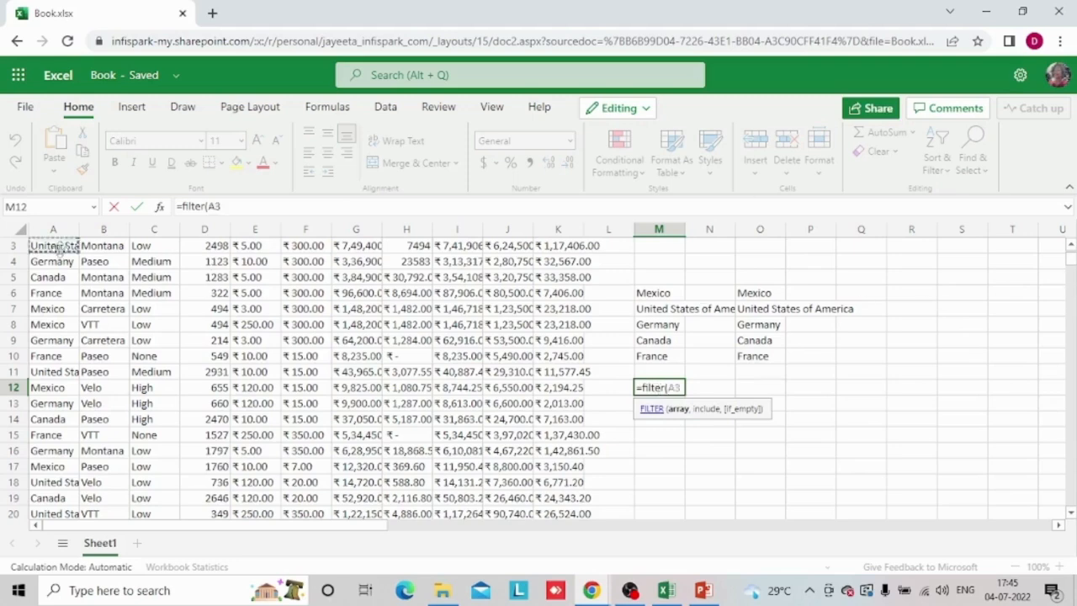
pyautogui.scroll(1, 54, 246)
pyautogui.click(58, 246)
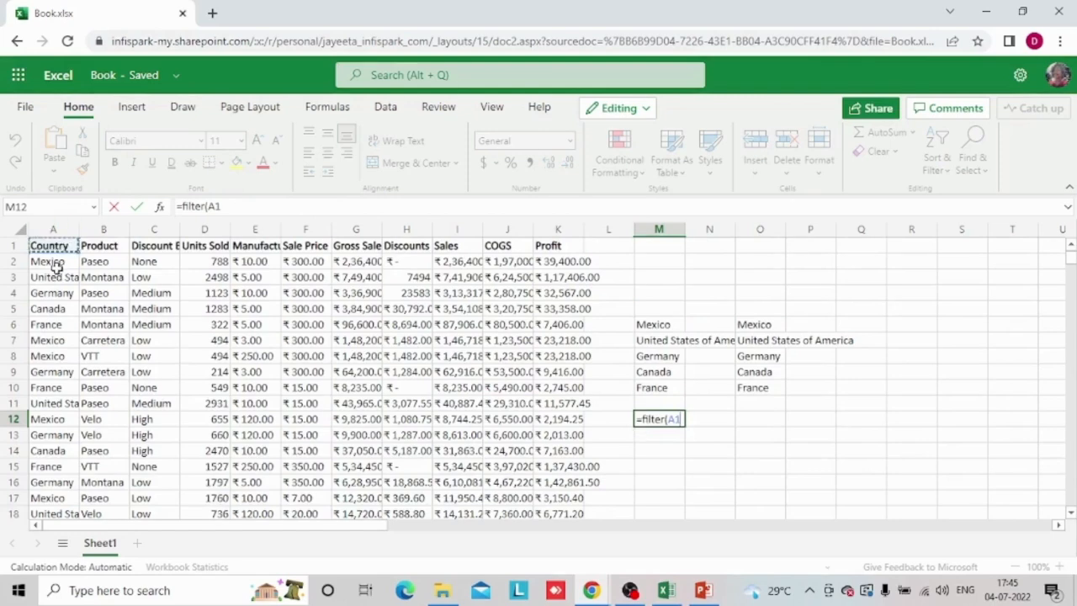
pyautogui.click(56, 231)
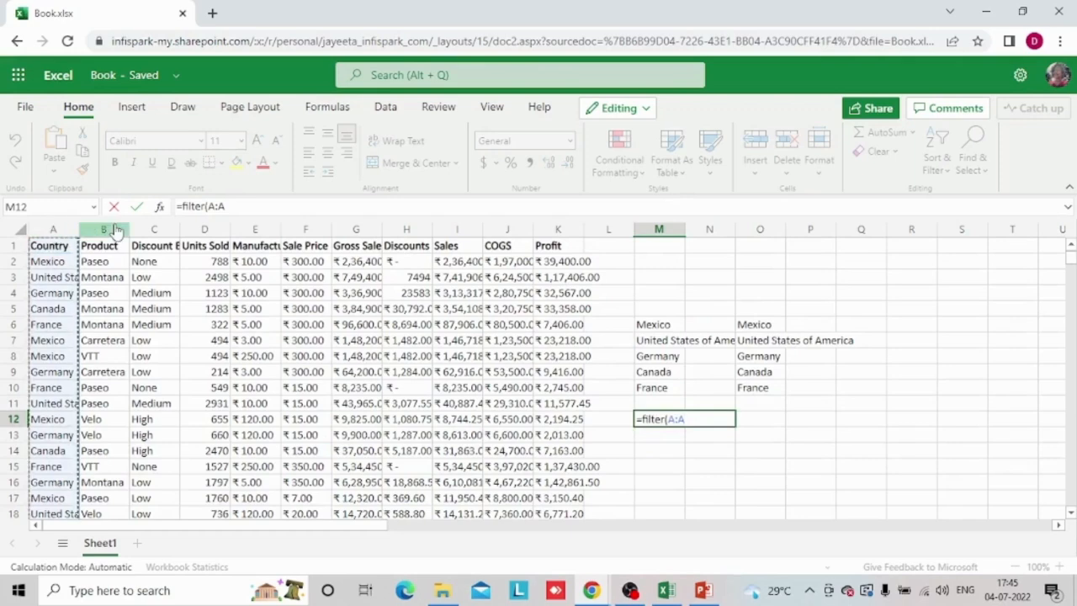
pyautogui.write(',')
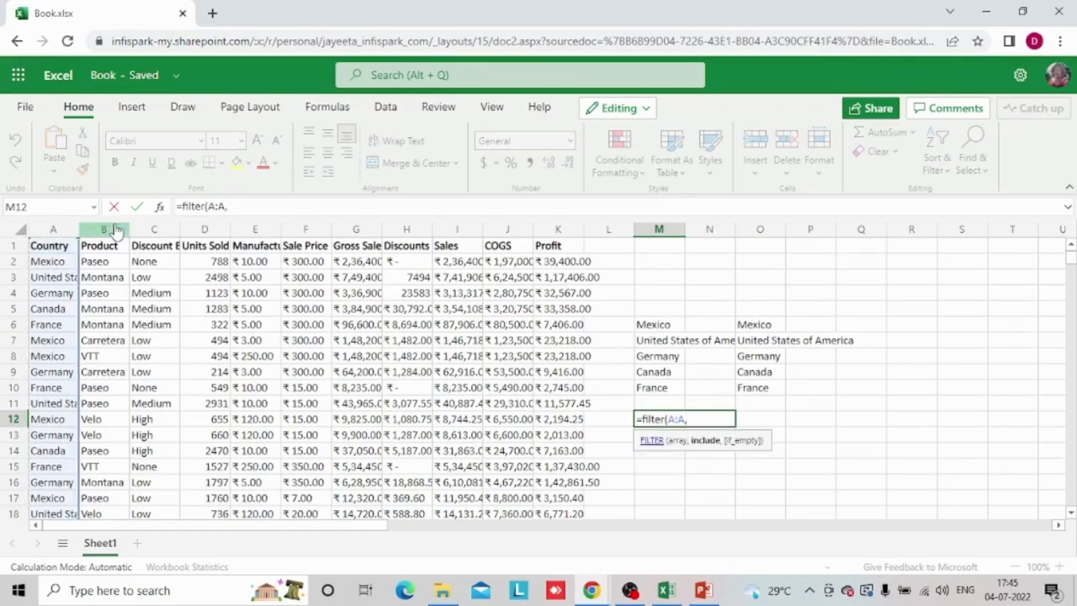
pyautogui.click(108, 232)
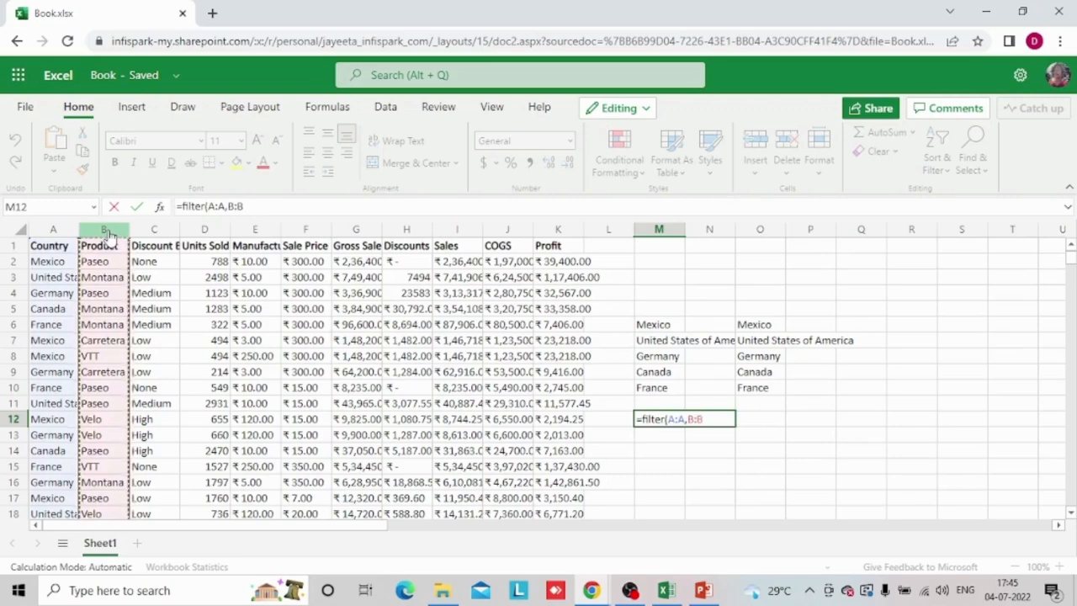
pyautogui.write(')')
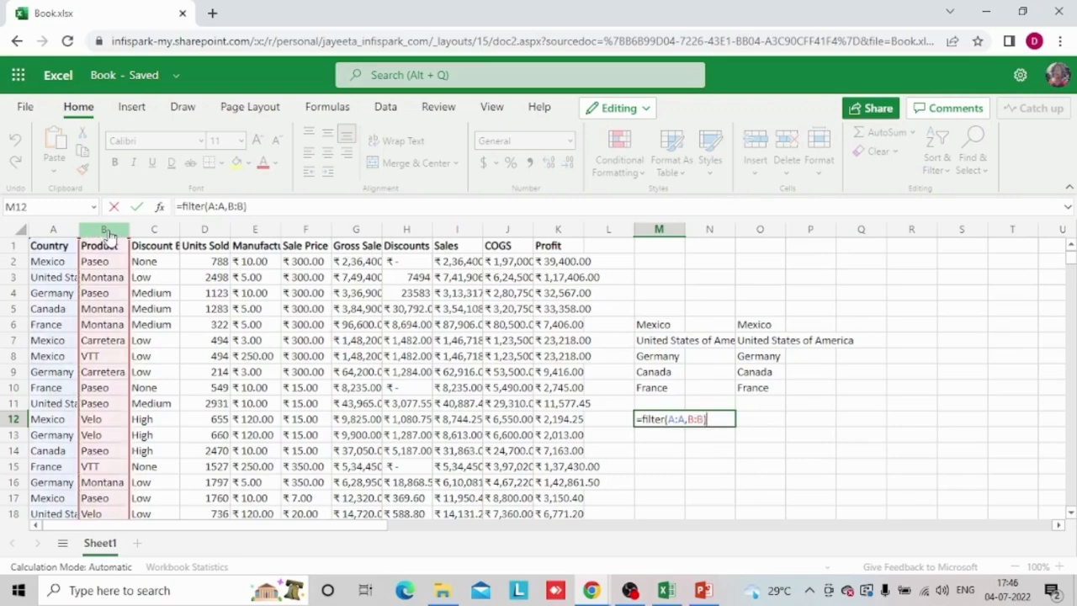
pyautogui.press('Return')
pyautogui.press('Up')
pyautogui.press('Delete')
# Try the formula =FILTER(A2:A50,B2:B50-VTT) in M12 to filter the countries by product
pyautogui.write('=filter')
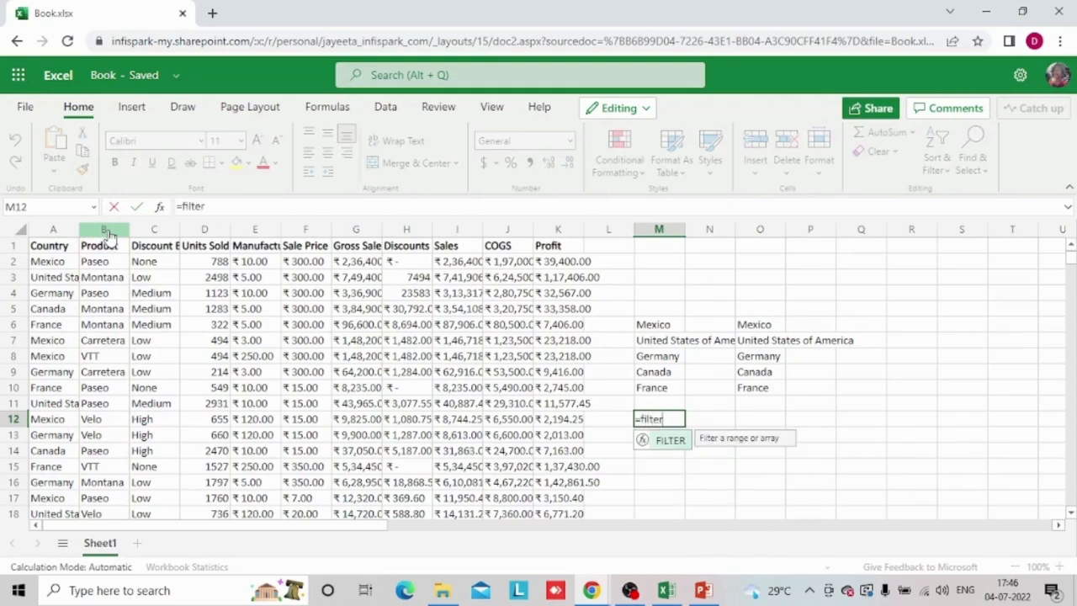
pyautogui.write('(')
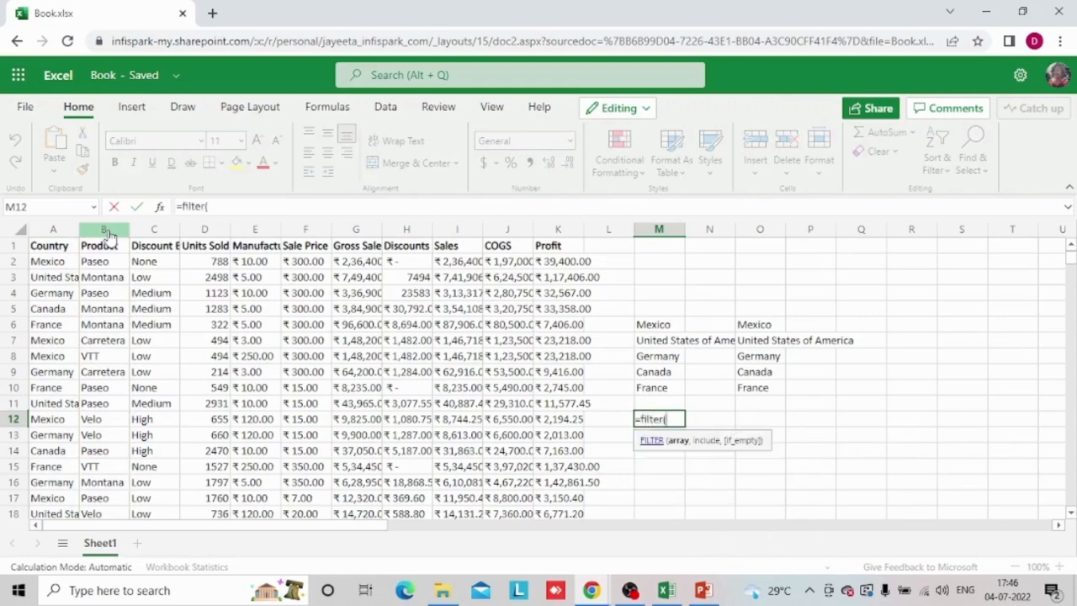
pyautogui.click(48, 261)
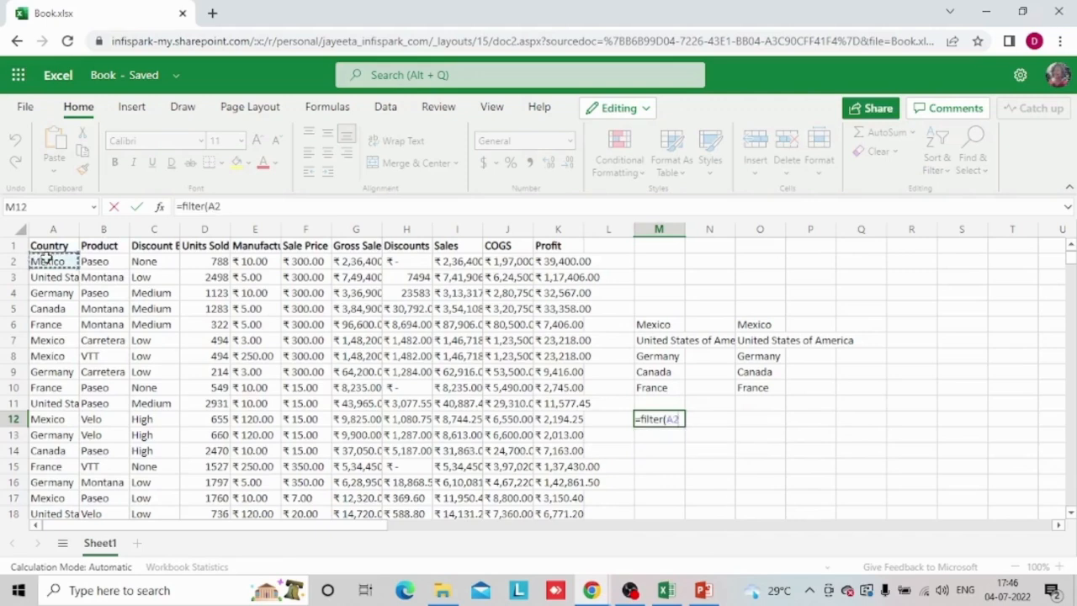
pyautogui.hotkey('ctrl', 'shift', 'Down')
pyautogui.write(',')
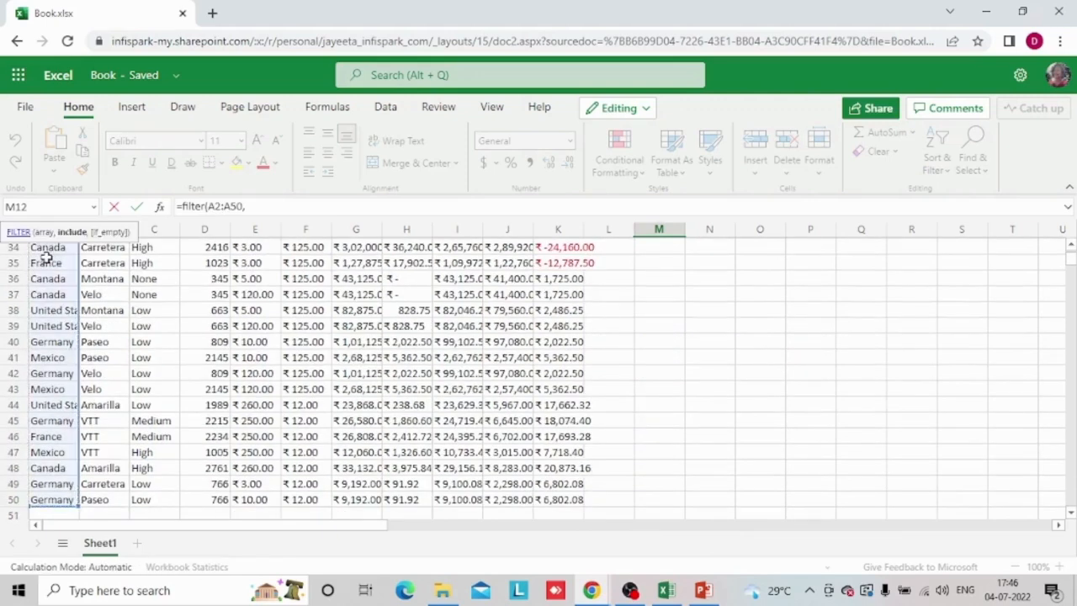
pyautogui.click(104, 280)
pyautogui.hotkey('ctrl', 'Up')
pyautogui.press('Down')
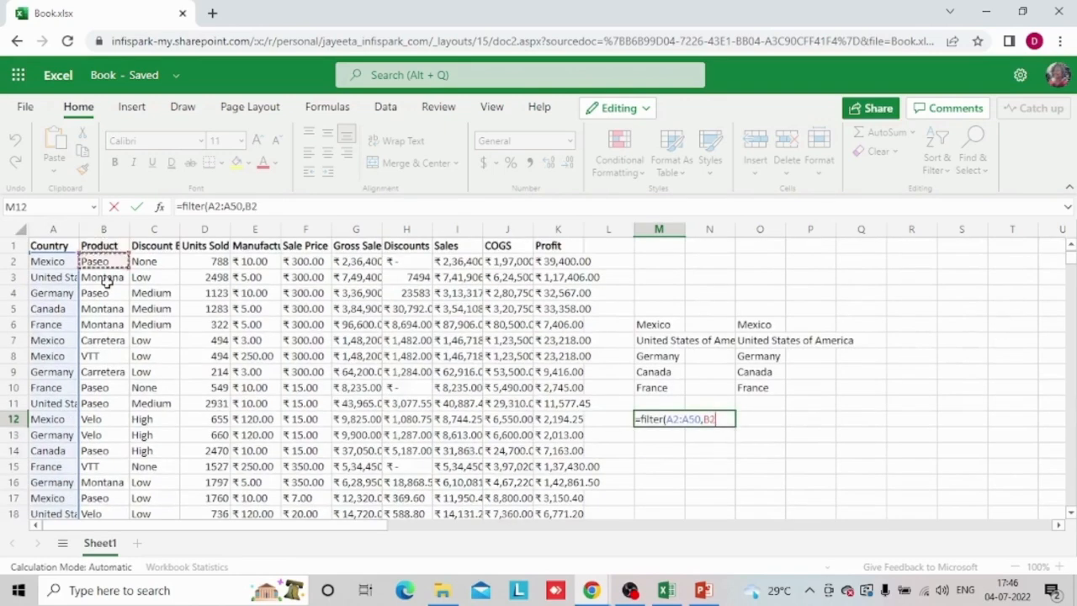
pyautogui.hotkey('ctrl', 'shift', 'Down')
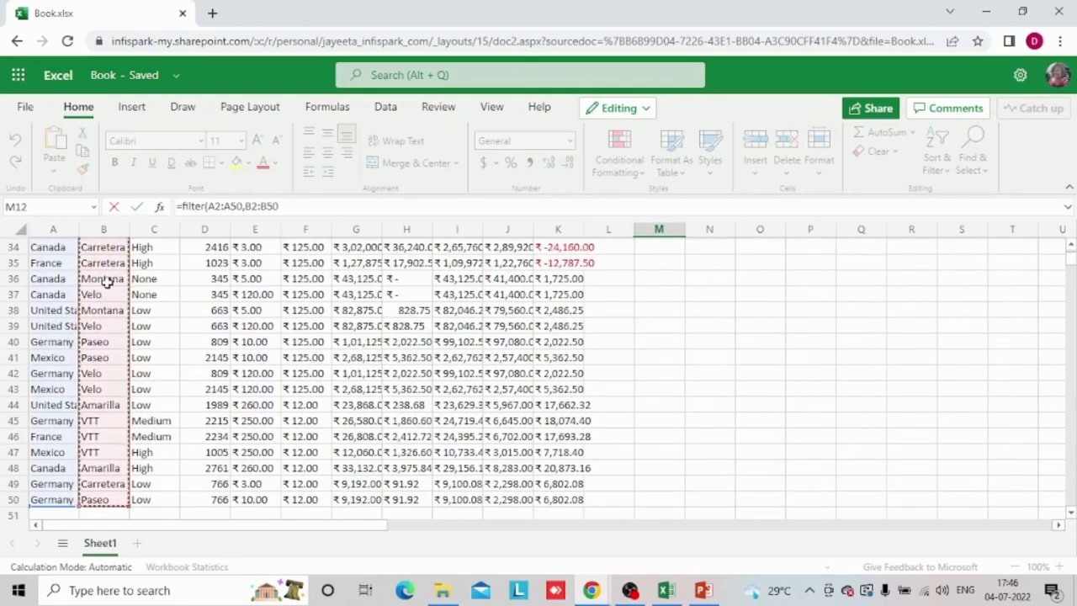
pyautogui.write(',')
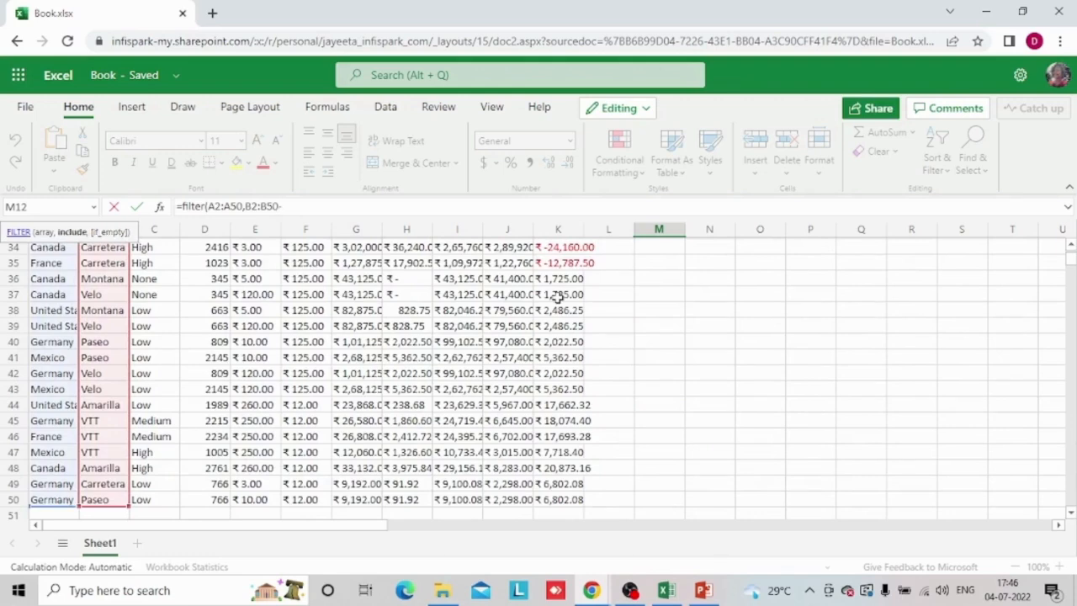
pyautogui.write('VTT')
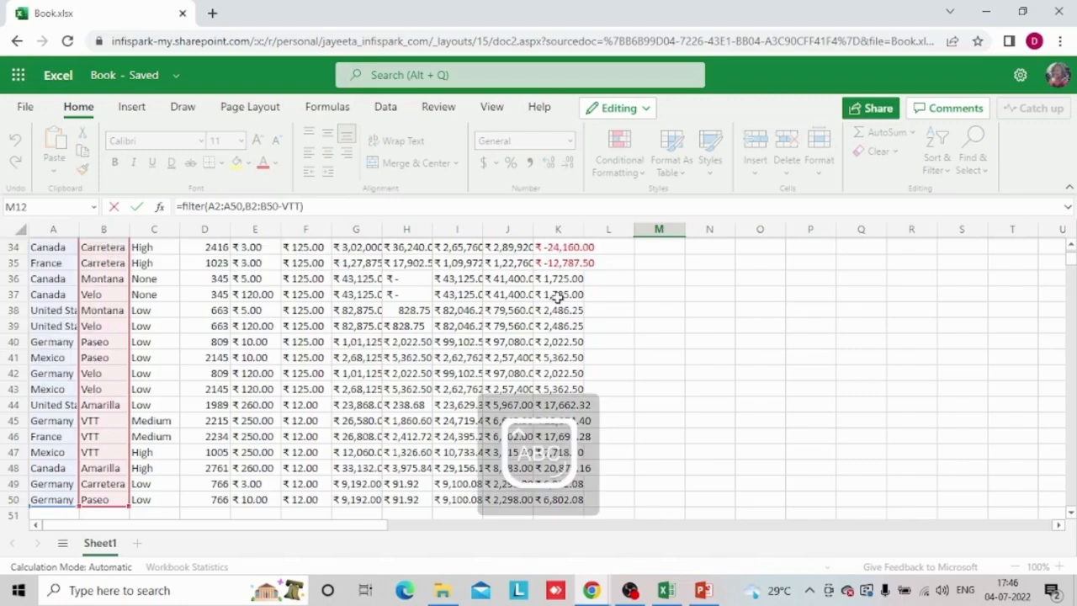
pyautogui.press('Return')
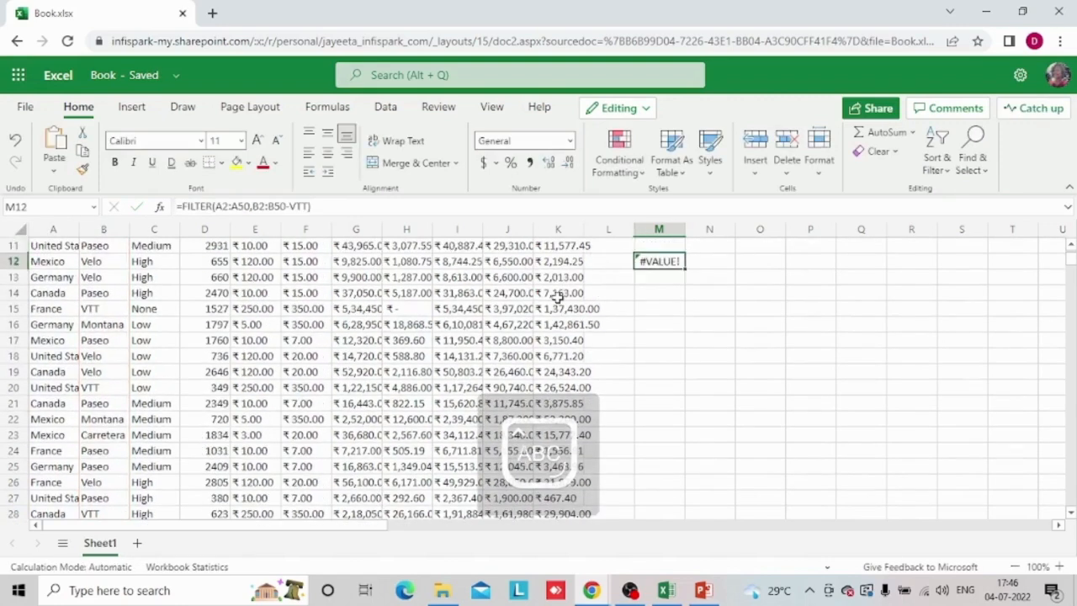
# Change the include argument of the M12 formula to B2:B50=France, giving =FILTER(A2:A50,B2:B50=France)
pyautogui.press('F2')
pyautogui.press('BackSpace')
pyautogui.press('BackSpace')
pyautogui.press('BackSpace')
pyautogui.press('BackSpace')
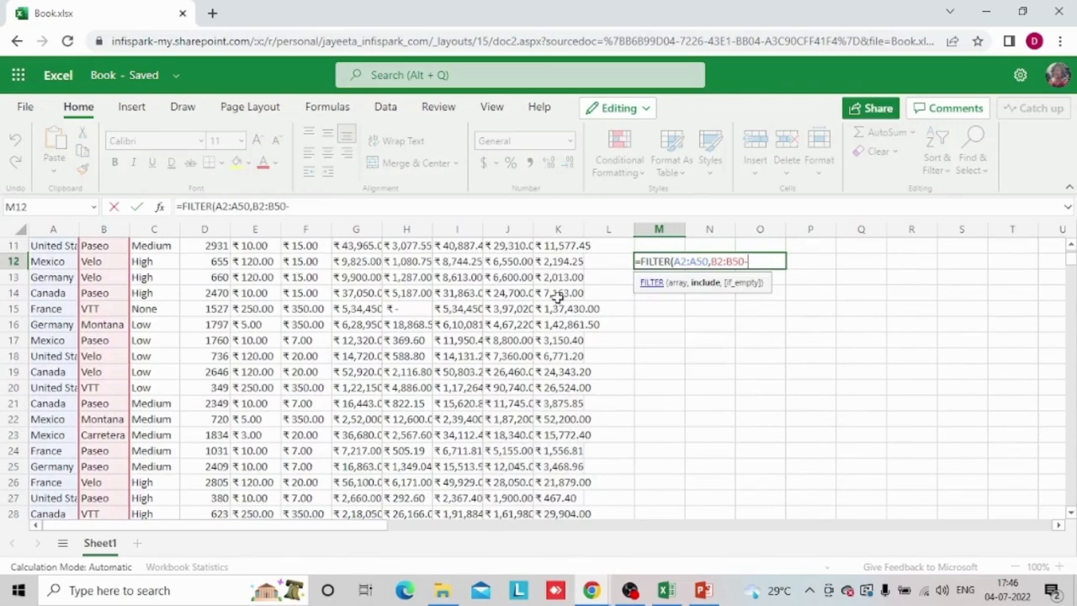
pyautogui.write('=France')
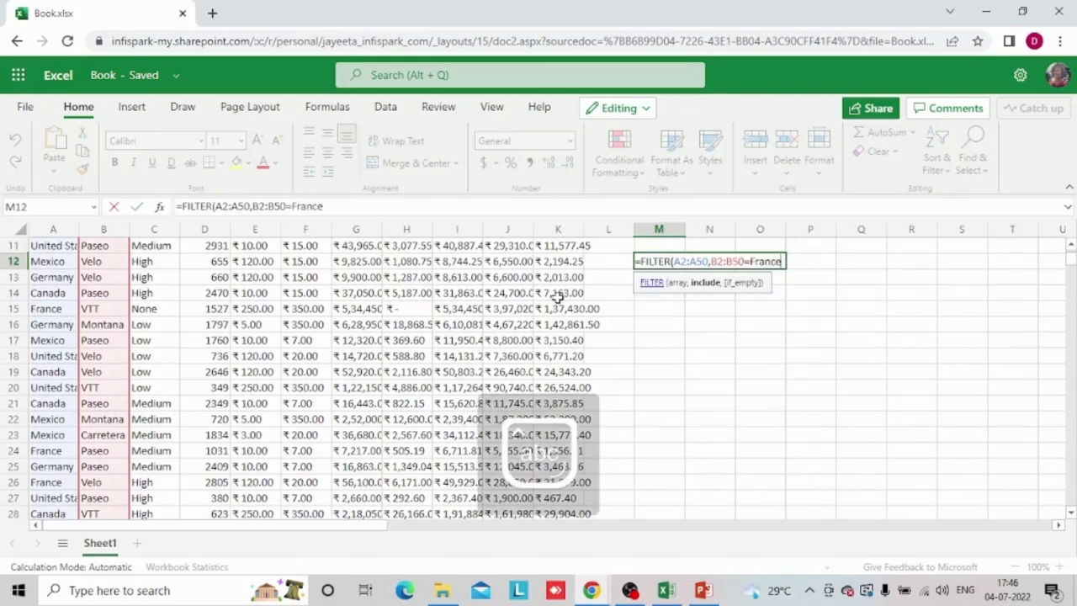
pyautogui.write(')')
pyautogui.press('Return')
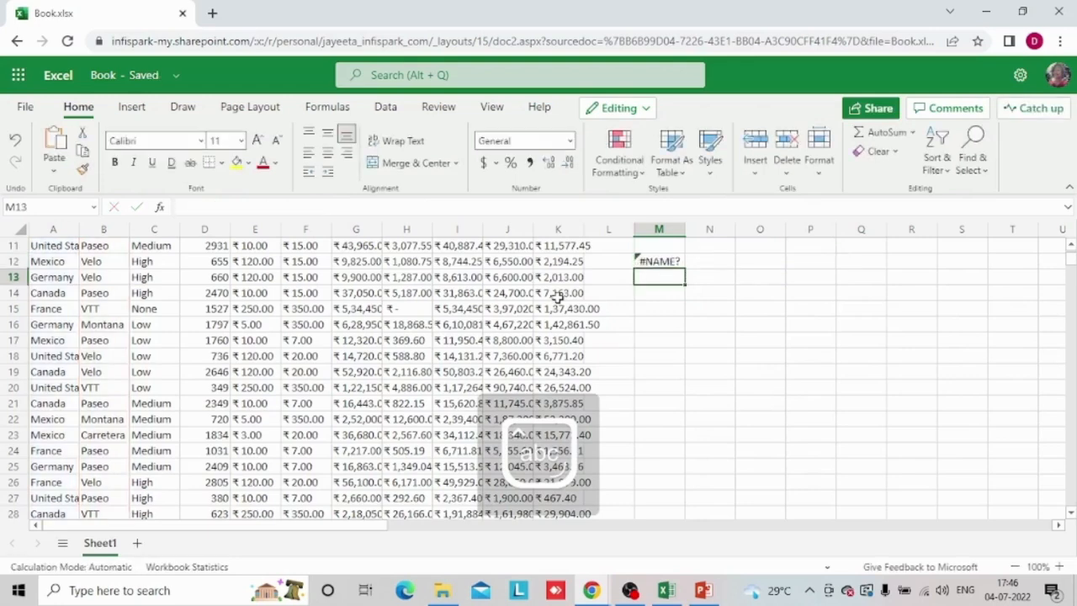
# Remove the France condition from the M12 formula, leaving =FILTER(A2:A50,B2:B50)
pyautogui.press('Up')
pyautogui.press('F2')
pyautogui.press('BackSpace')
pyautogui.press('BackSpace')
pyautogui.press('BackSpace')
pyautogui.press('BackSpace')
pyautogui.press('BackSpace')
pyautogui.press('BackSpace')
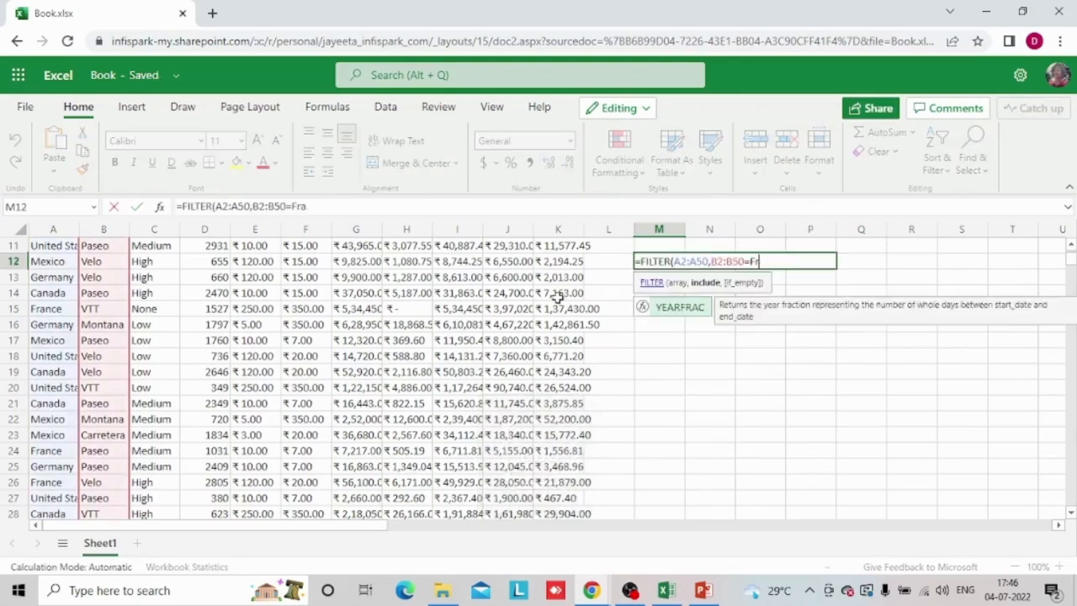
pyautogui.press('BackSpace')
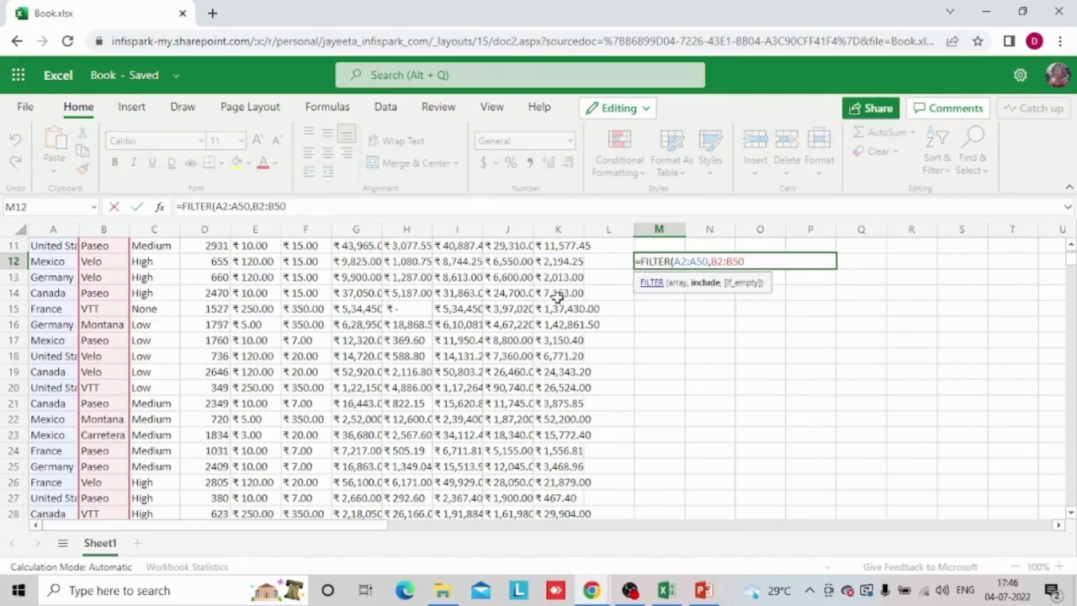
pyautogui.write(')')
pyautogui.press('Return')
pyautogui.press('Up')
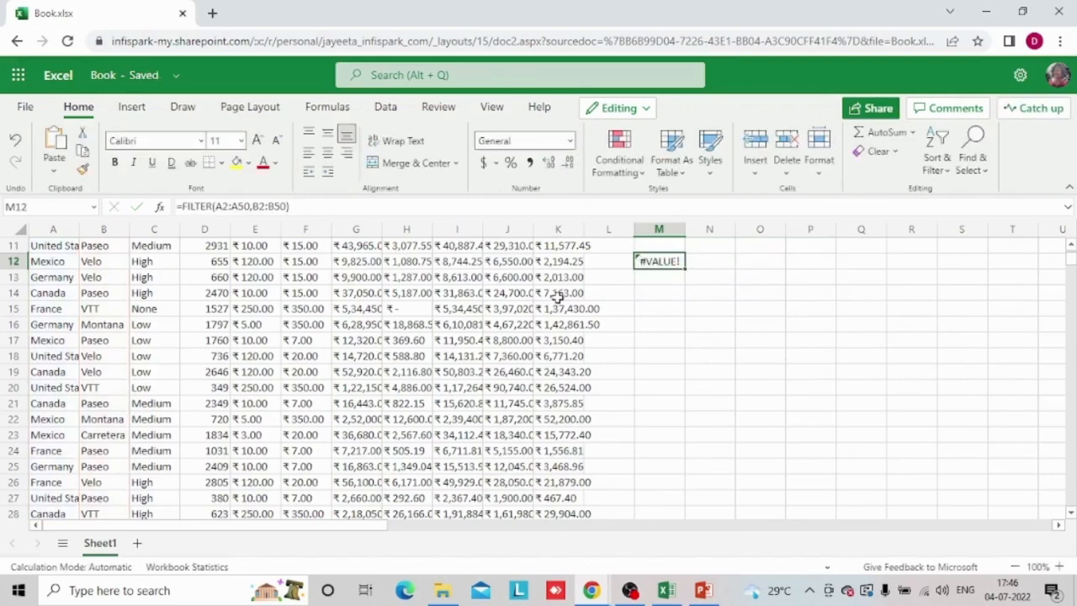
# Replace the formula in M12 with =FILTER(A:A,B:B), using entire columns as array and include arguments
pyautogui.write('=filter')
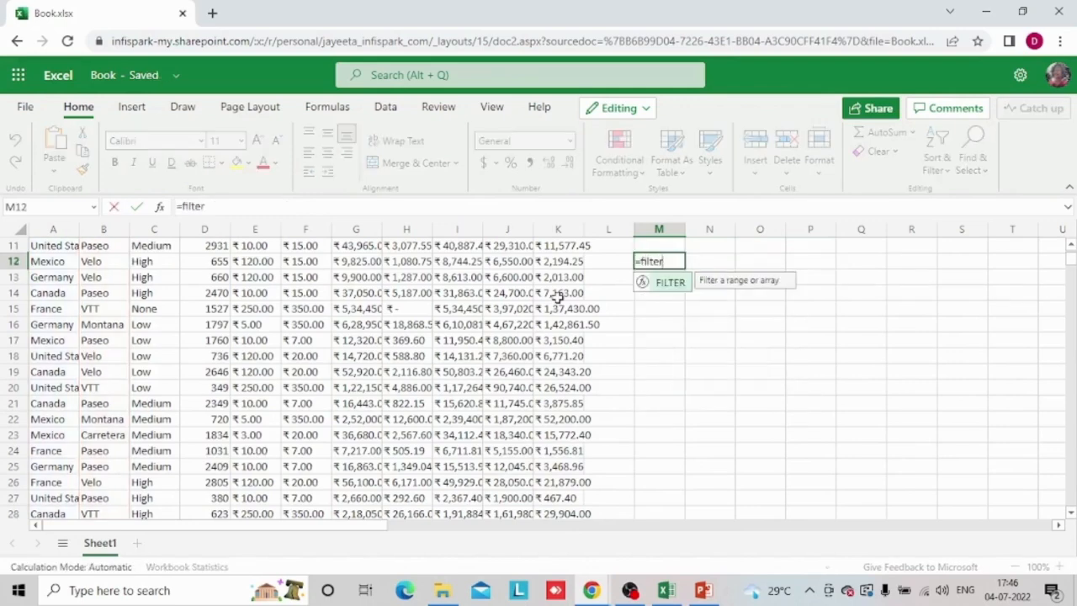
pyautogui.write('(')
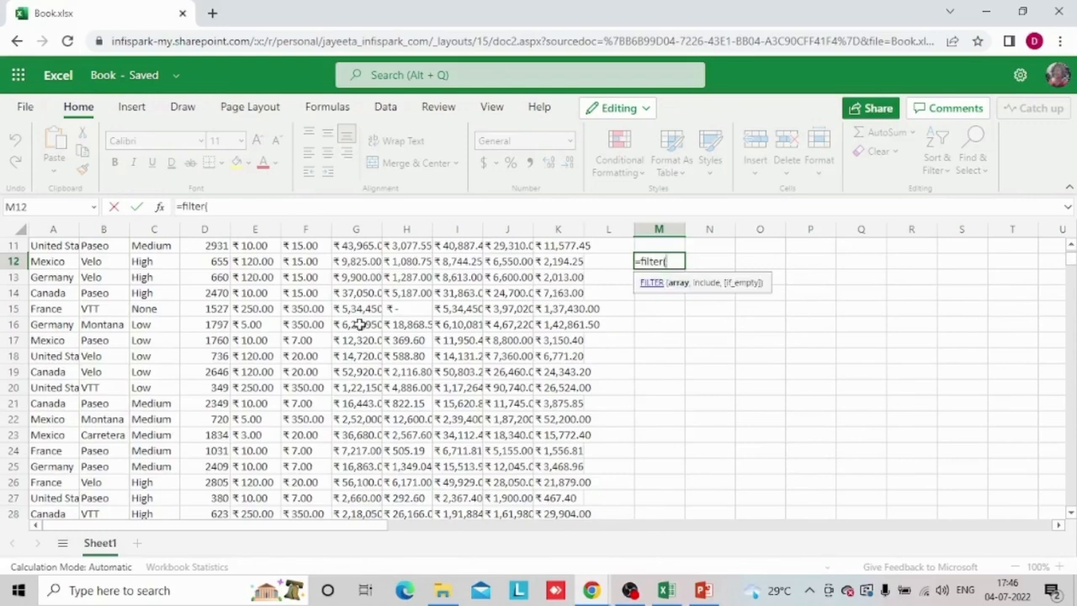
pyautogui.scroll(3, 151, 282)
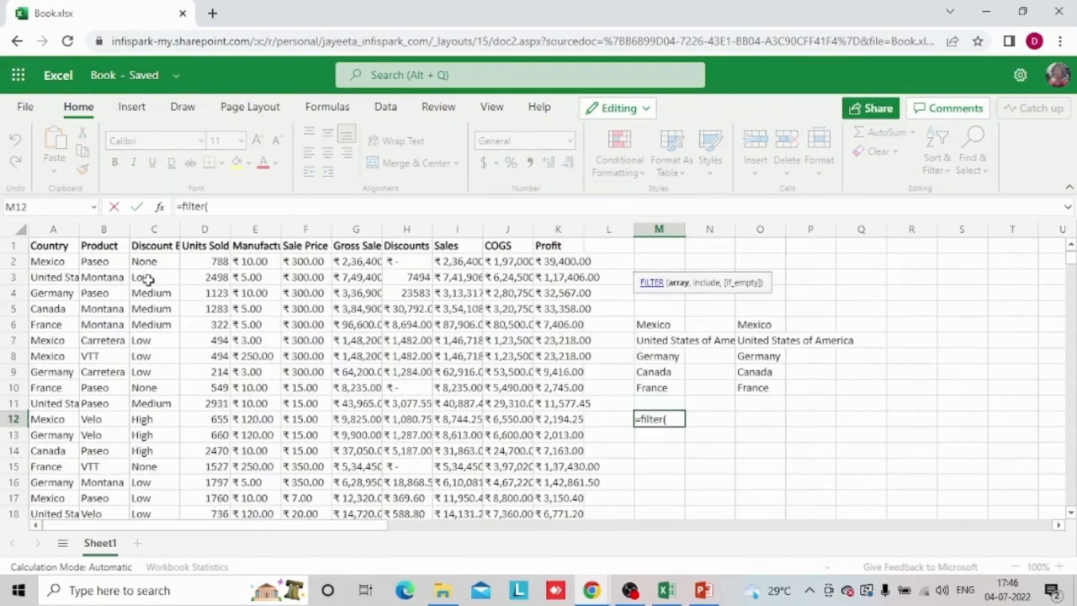
pyautogui.click(68, 231)
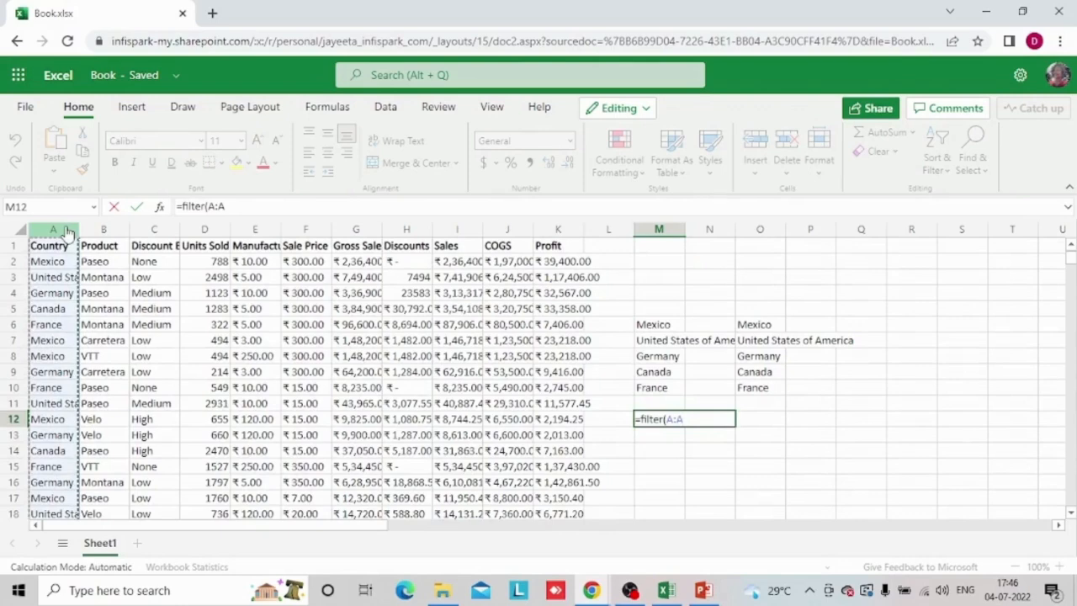
pyautogui.write(',')
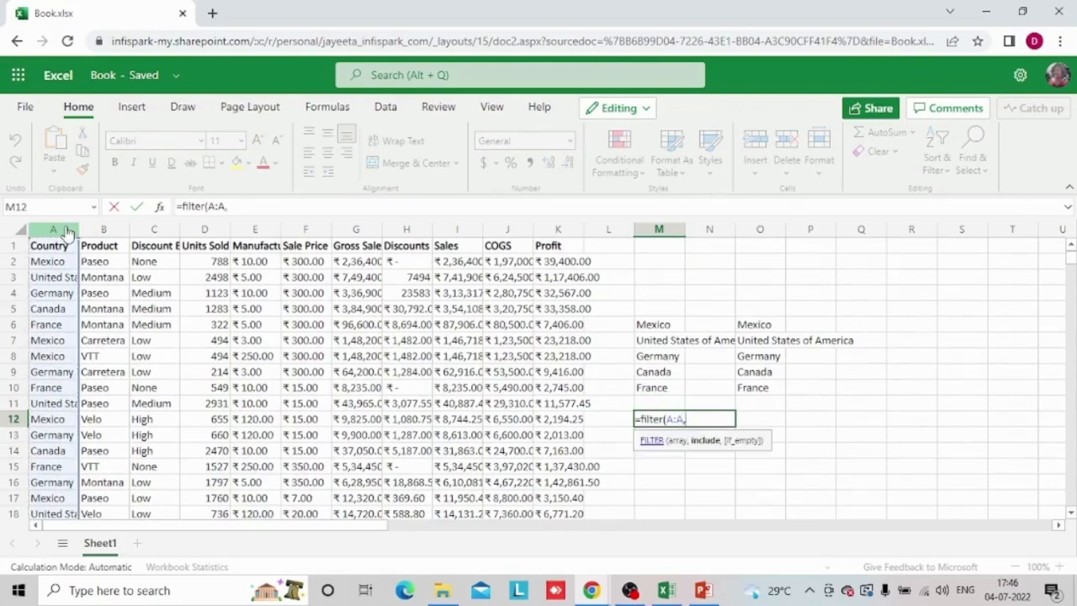
pyautogui.click(111, 234)
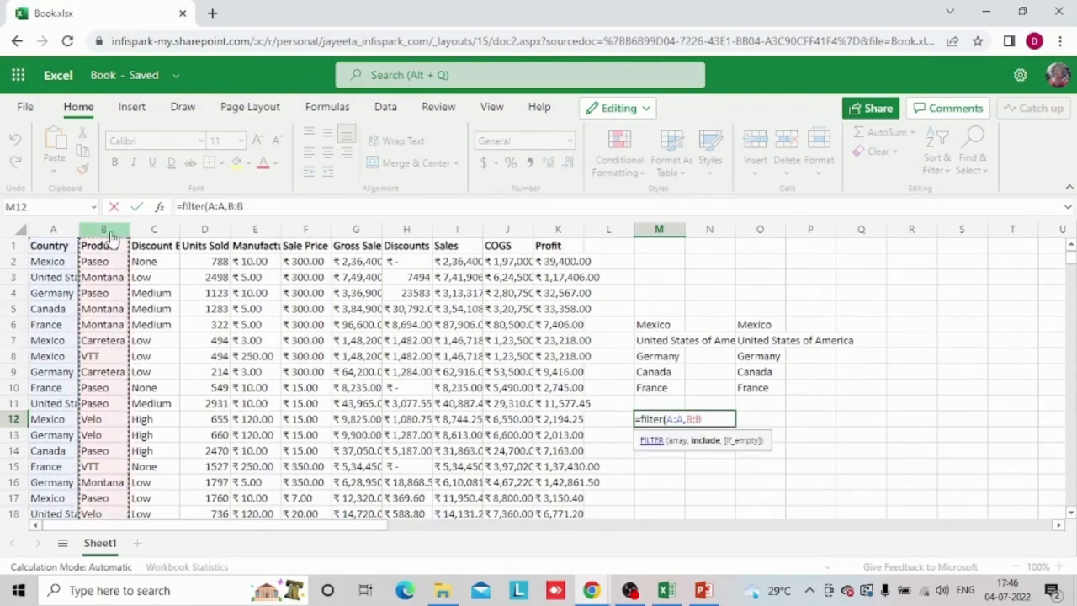
pyautogui.press('Return')
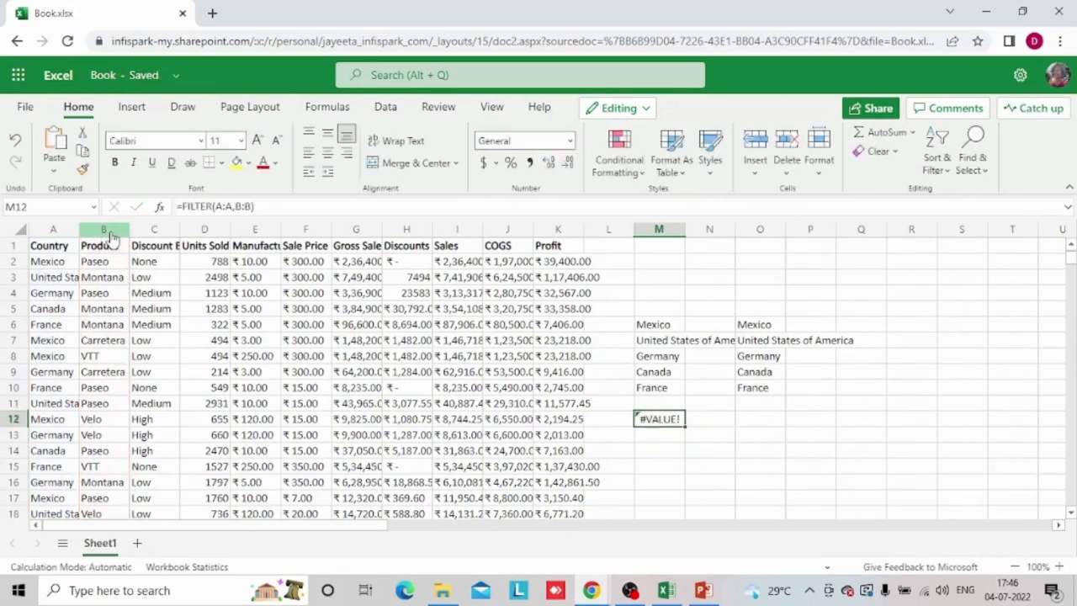
# Replace the formula in M12 with =FILTER(A2:A50,B2:B50), using the country cells as array and the product cells as include argument
pyautogui.write('=filter')
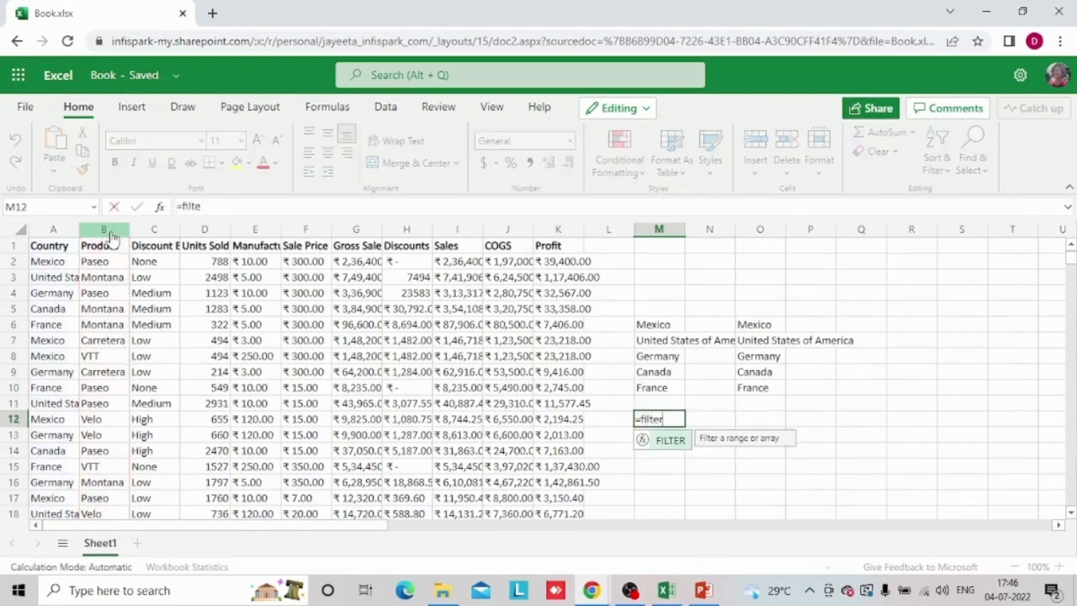
pyautogui.write('(')
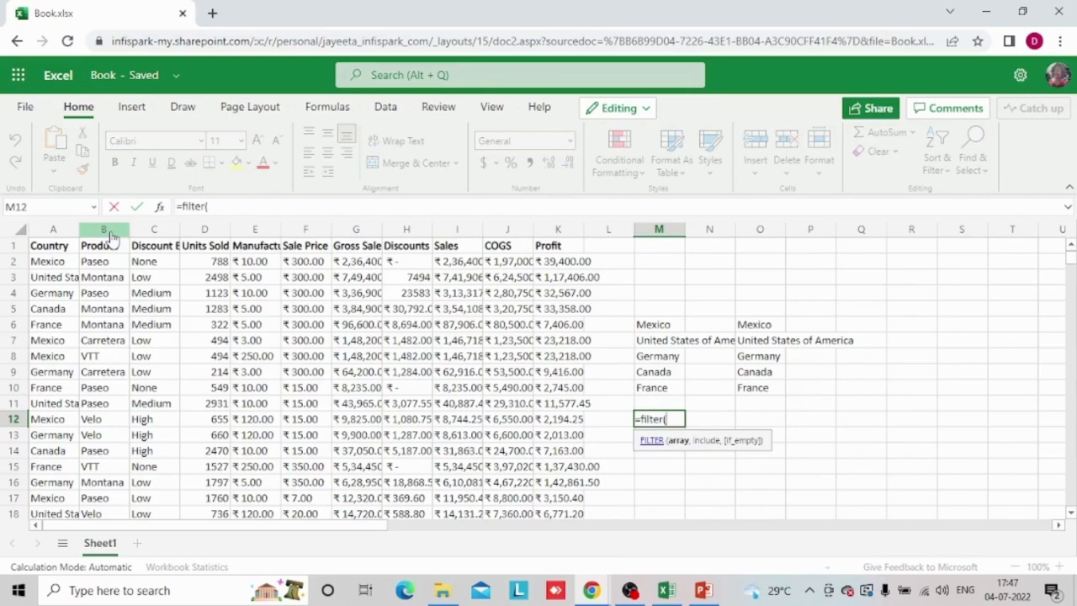
pyautogui.click(67, 261)
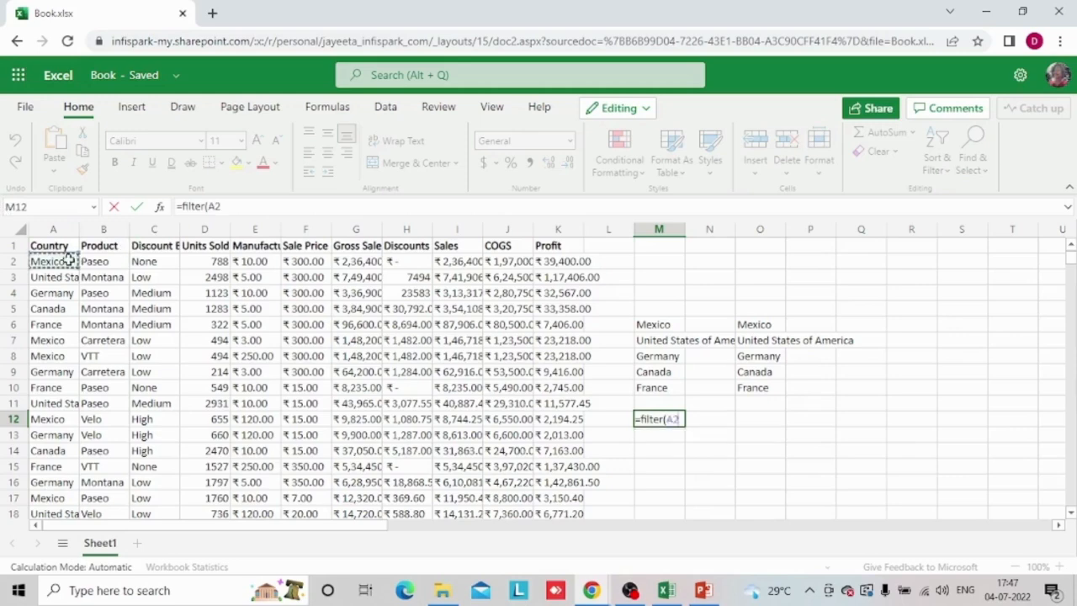
pyautogui.hotkey('ctrl', 'shift', 'Down')
pyautogui.write(',')
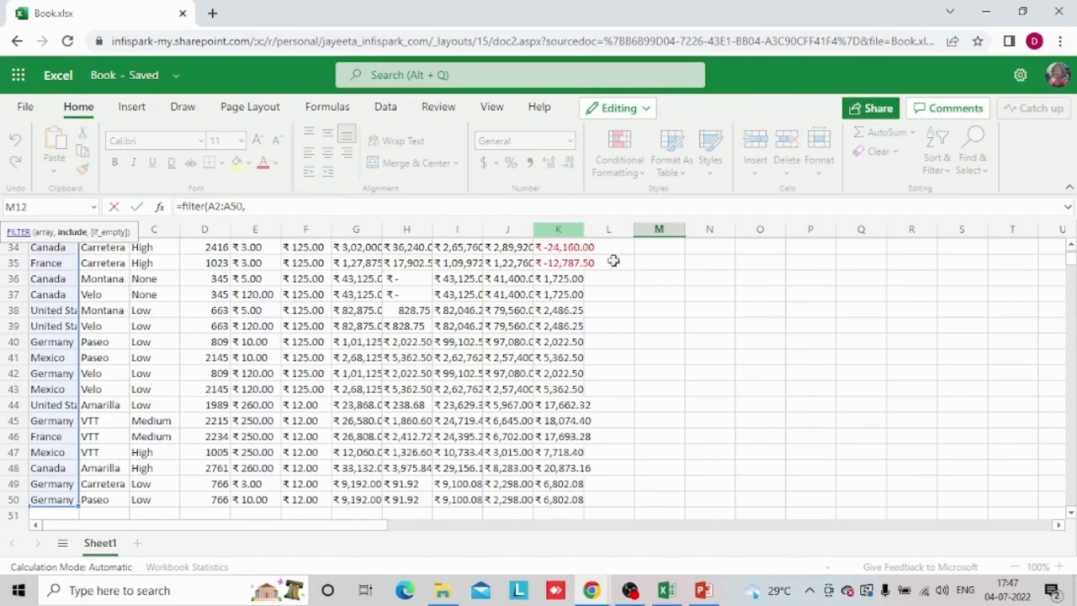
pyautogui.scroll(10, 678, 294)
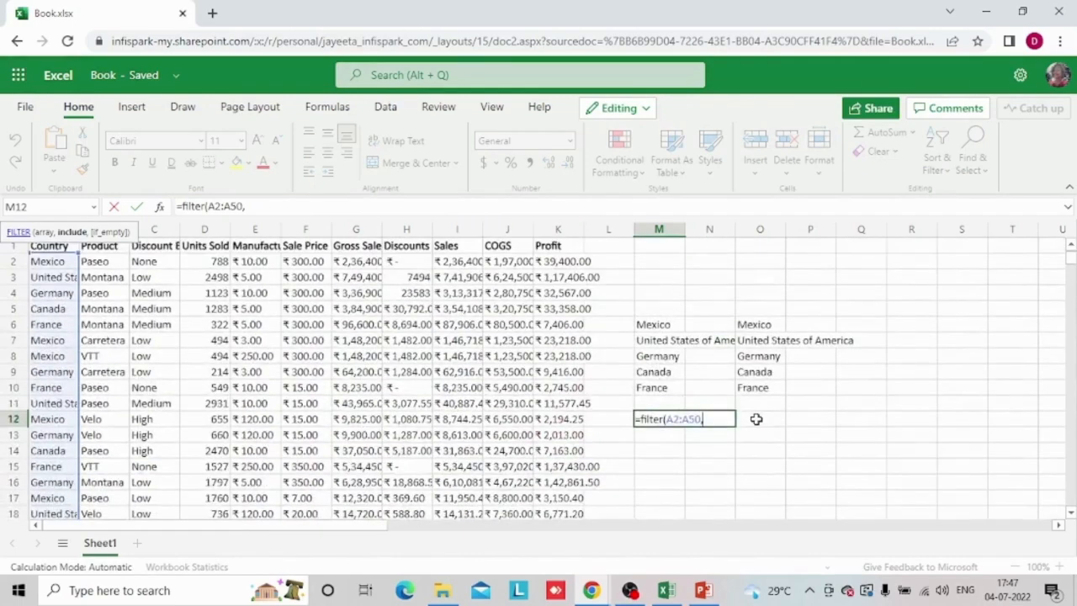
pyautogui.click(116, 262)
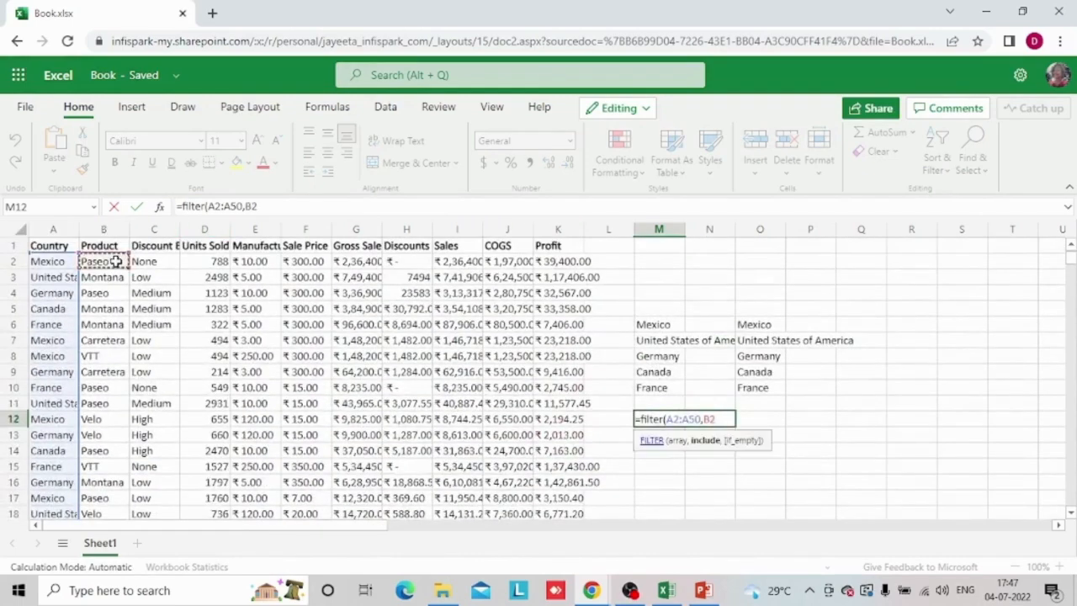
pyautogui.hotkey('ctrl', 'shift', 'Down')
pyautogui.scroll(1, 720, 415)
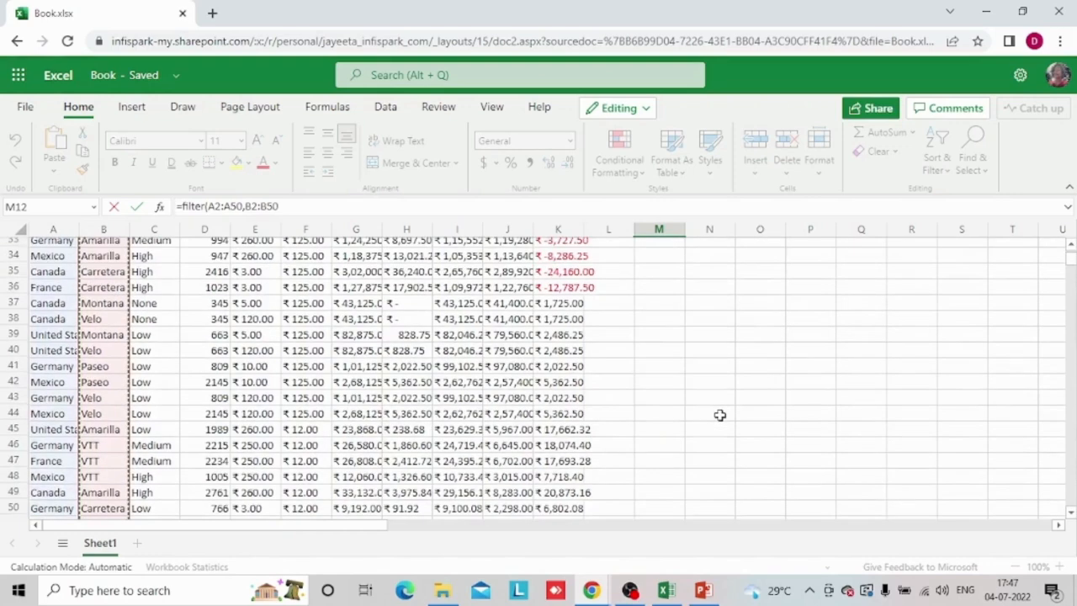
pyautogui.scroll(10, 720, 415)
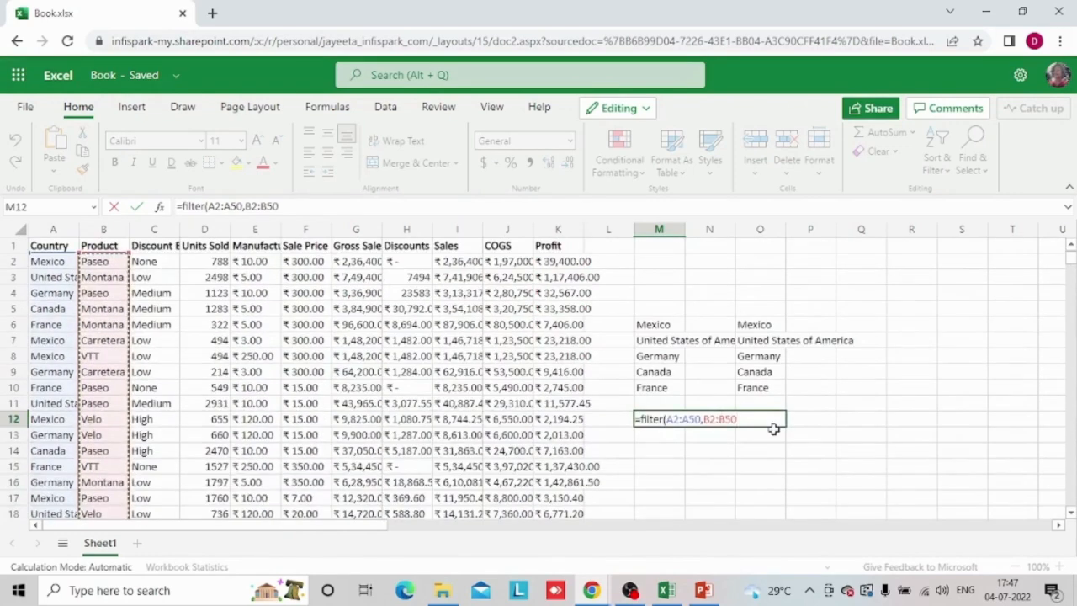
pyautogui.write(',')
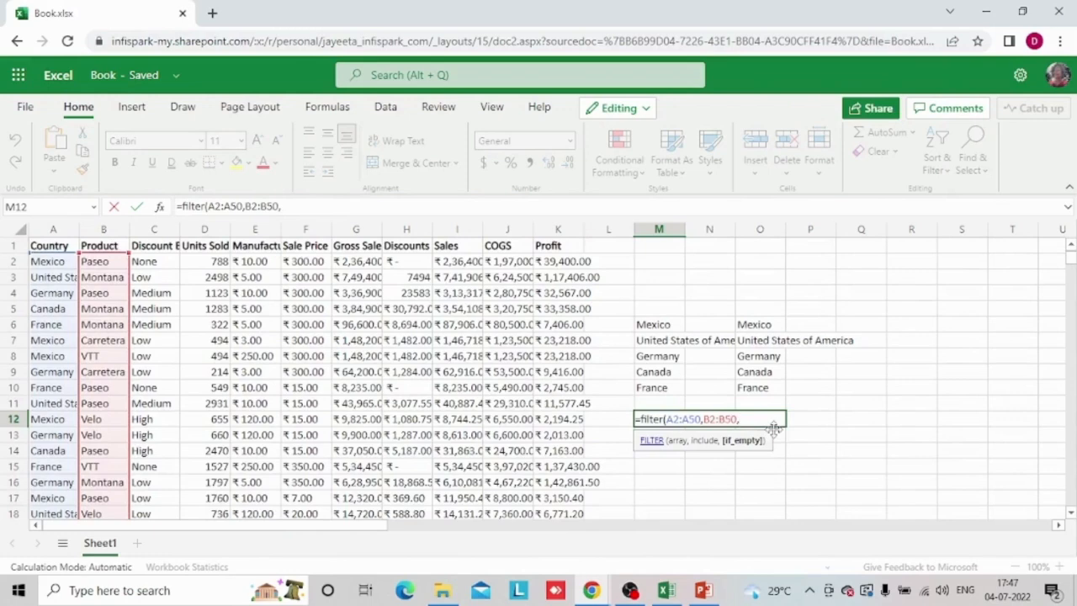
pyautogui.press('BackSpace')
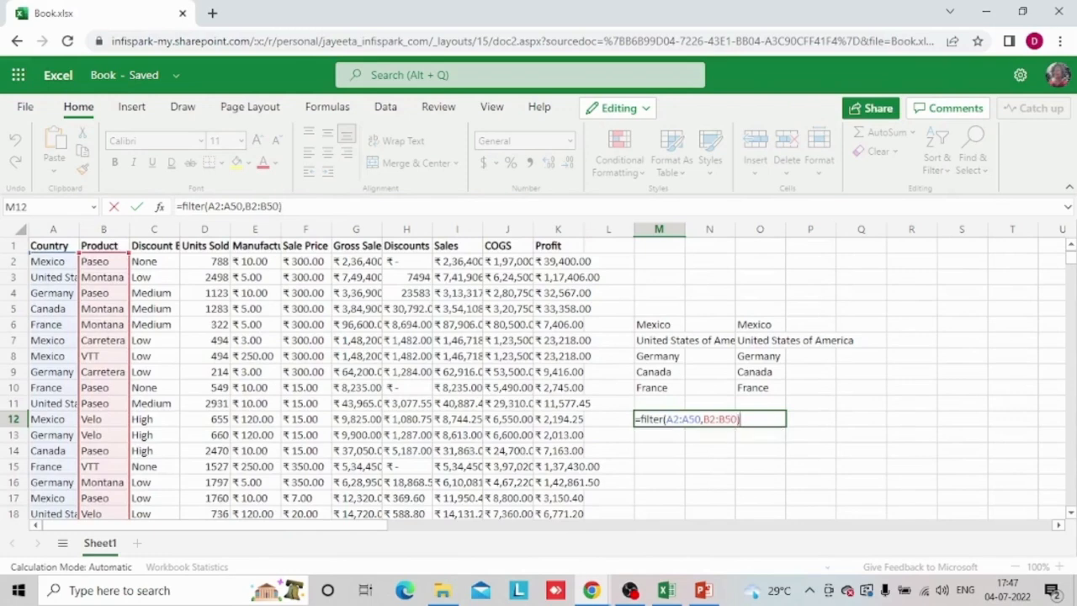
pyautogui.press('Return')
# Add cell A2 as the if_empty argument of the M12 formula, giving =FILTER(A2:A50,B2:B50,A2)
pyautogui.press('Up')
pyautogui.press('Up')
pyautogui.press('Up')
pyautogui.press('Down')
pyautogui.press('Down')
pyautogui.press('F2')
pyautogui.press('BackSpace')
pyautogui.write(',')
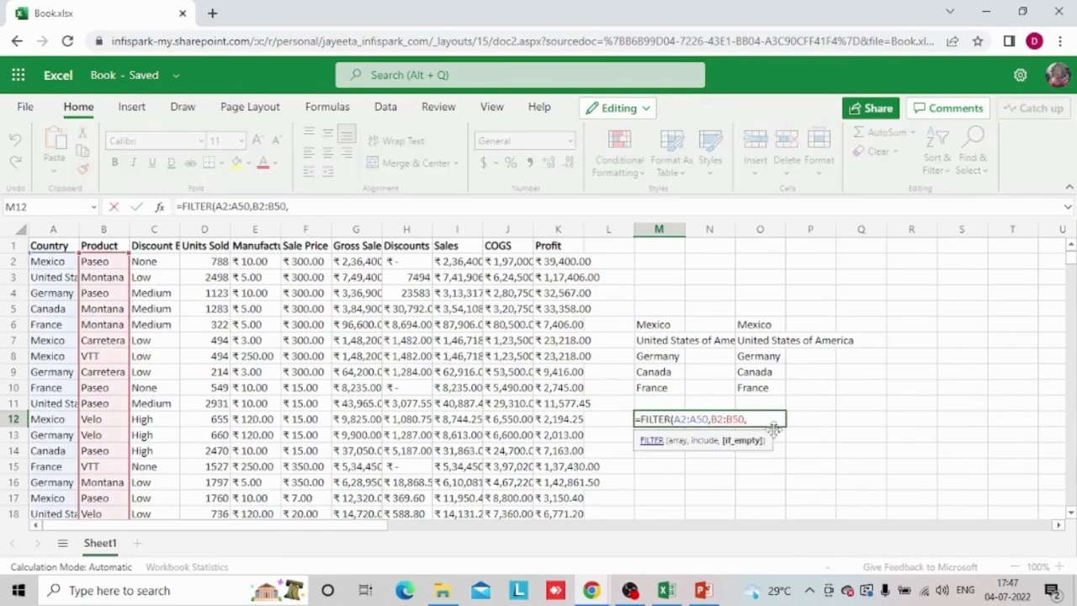
pyautogui.click(69, 264)
pyautogui.write(')')
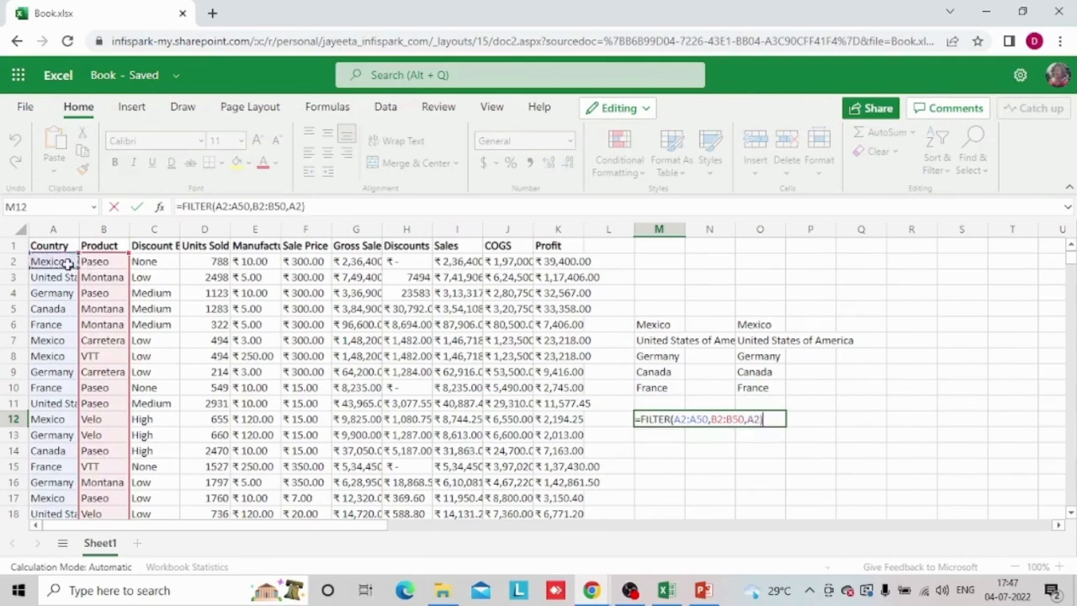
pyautogui.hotkey('ctrl', 'Return')
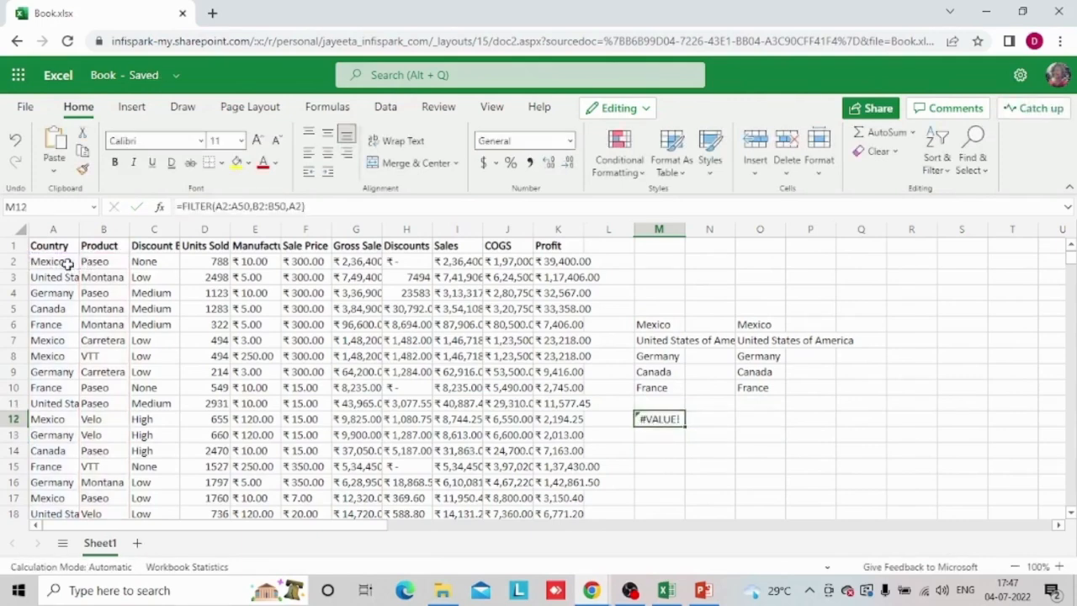
pyautogui.press('Up')
pyautogui.press('Up')
pyautogui.press('Up')
pyautogui.press('Up')
pyautogui.press('Down')
pyautogui.press('Down')
pyautogui.press('Down')
pyautogui.press('Down')
pyautogui.press('Up')
pyautogui.press('Up')
pyautogui.press('Down')
pyautogui.press('Down')
pyautogui.press('Down')
pyautogui.press('Up')
pyautogui.press('Up')
pyautogui.press('Up')
pyautogui.press('Up')
pyautogui.press('Up')
pyautogui.press('Up')
pyautogui.press('Down')
pyautogui.press('Down')
pyautogui.press('Down')
pyautogui.press('Down')
pyautogui.press('Down')
pyautogui.press('Down')
# Enter the incomplete formula =filter(B2) in cell M13
pyautogui.write('=filter(')
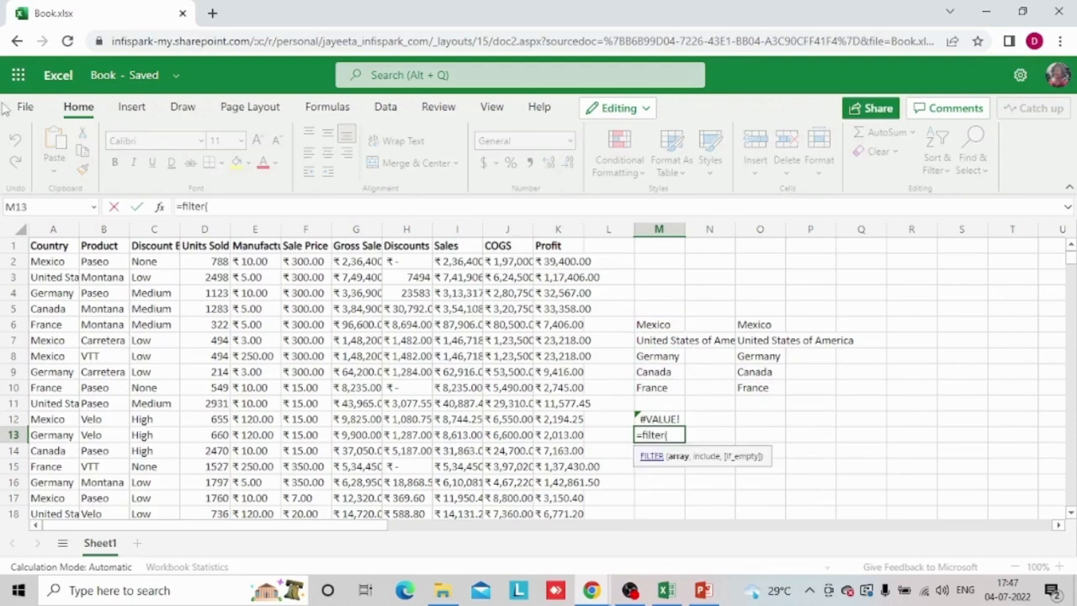
pyautogui.click(47, 261)
pyautogui.hotkey('ctrl', 'shift', 'Down')
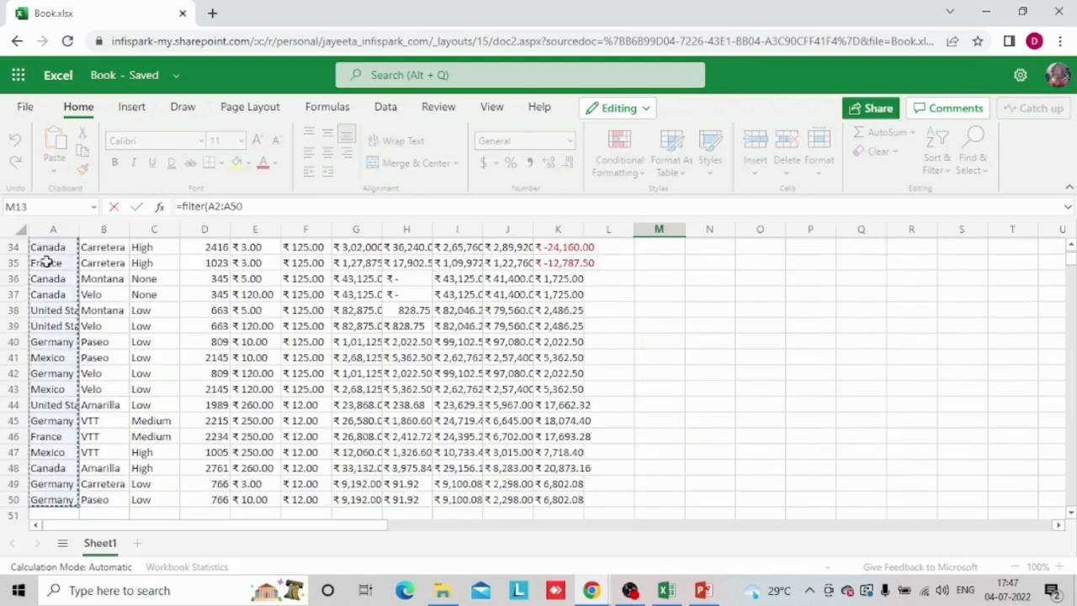
pyautogui.press('Right')
pyautogui.write(')')
pyautogui.press('Return')
pyautogui.press('Return')
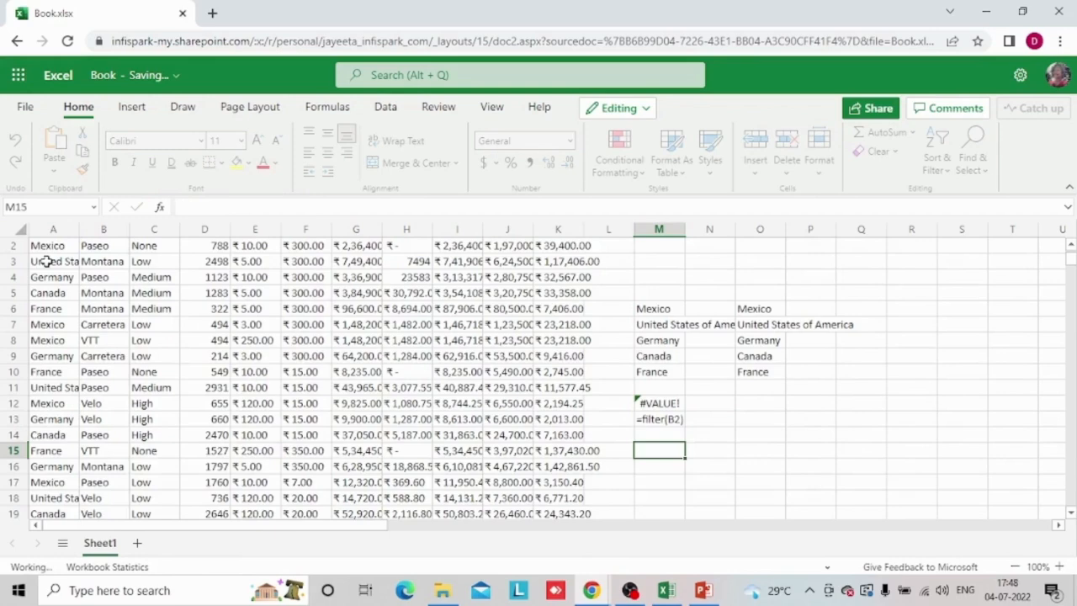
# Copy cell M13 containing the filter formula and select the empty cell M17
pyautogui.press('Up')
pyautogui.press('Up')
pyautogui.press('Up')
pyautogui.press('Down')
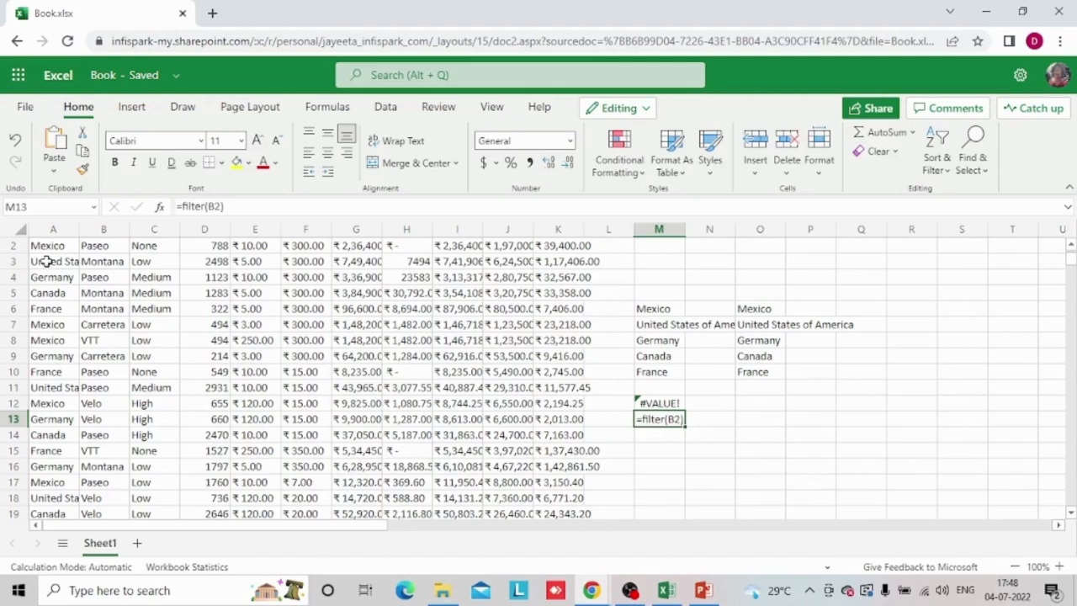
pyautogui.hotkey('ctrl', 'c')
pyautogui.press('Down')
pyautogui.press('Down')
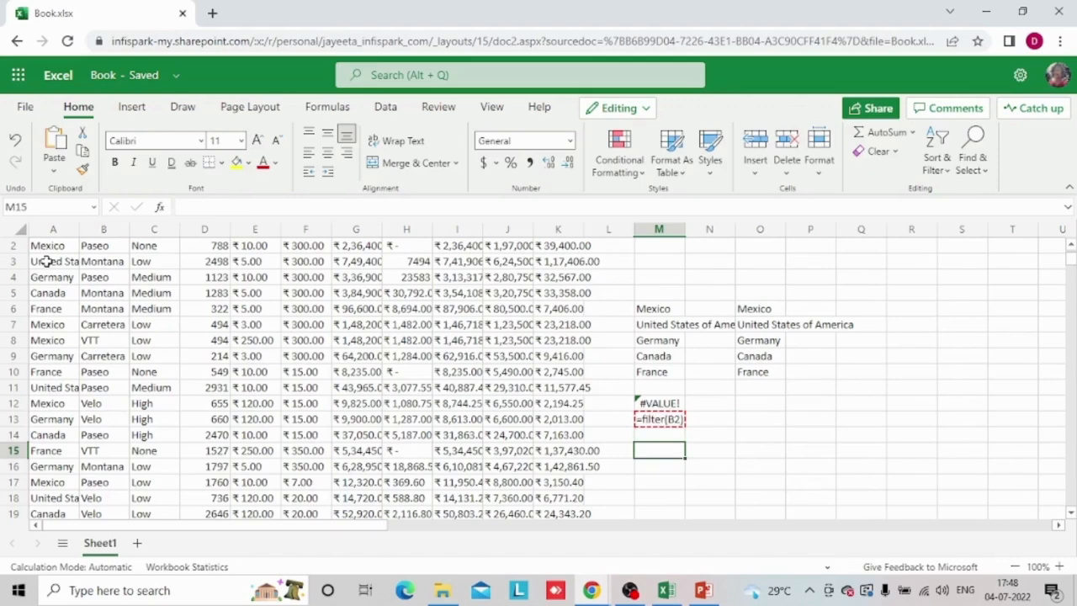
pyautogui.click(743, 431)
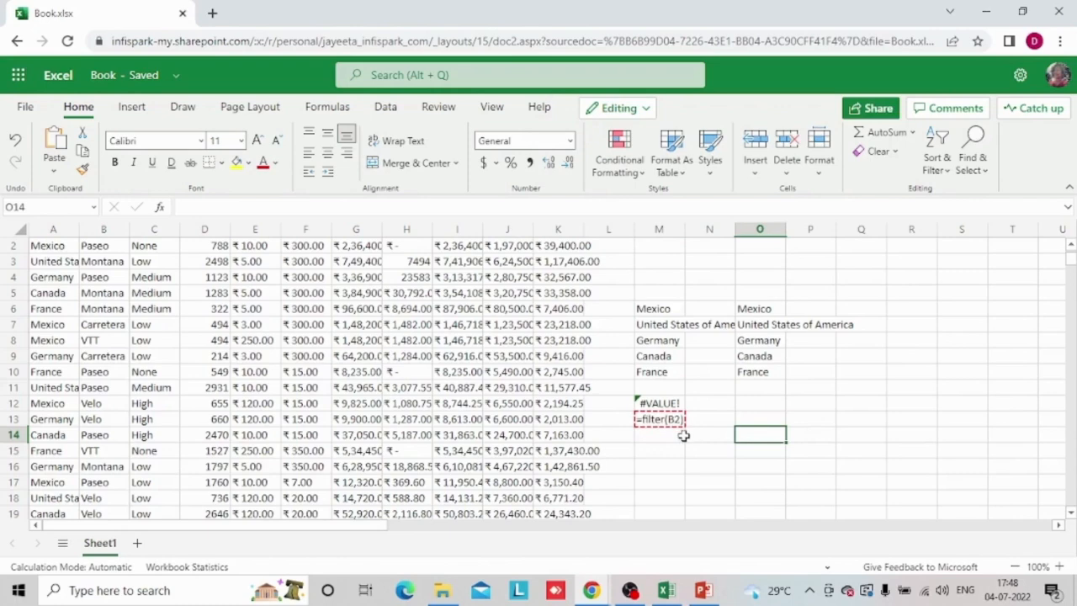
pyautogui.click(665, 479)
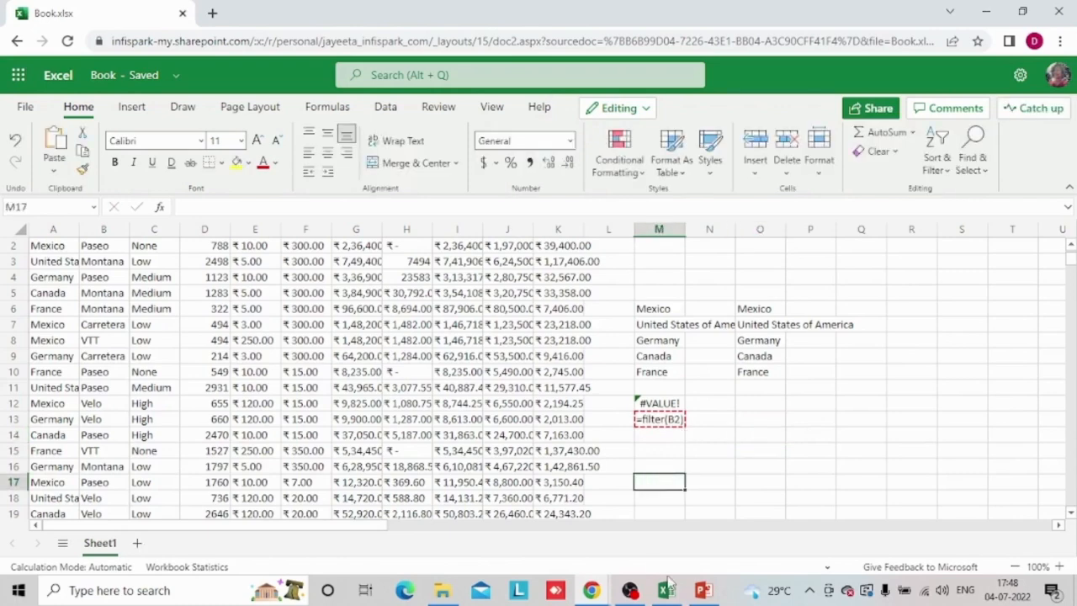
# Switch to the PowerPoint presentation and place the text cursor after Unique in the Dynamic Array function list
pyautogui.click(706, 591)
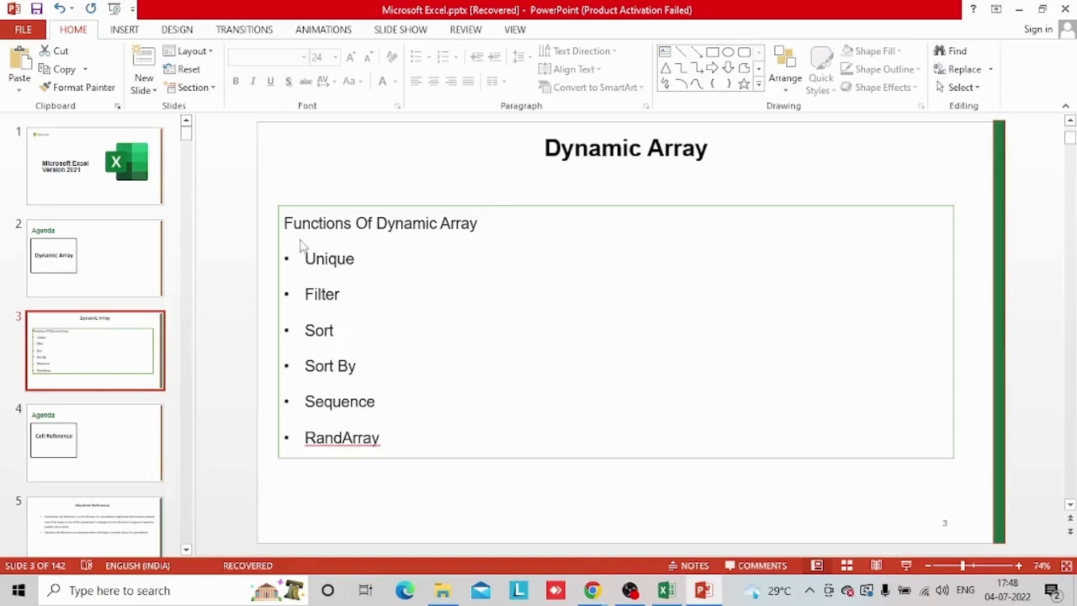
pyautogui.click(367, 259)
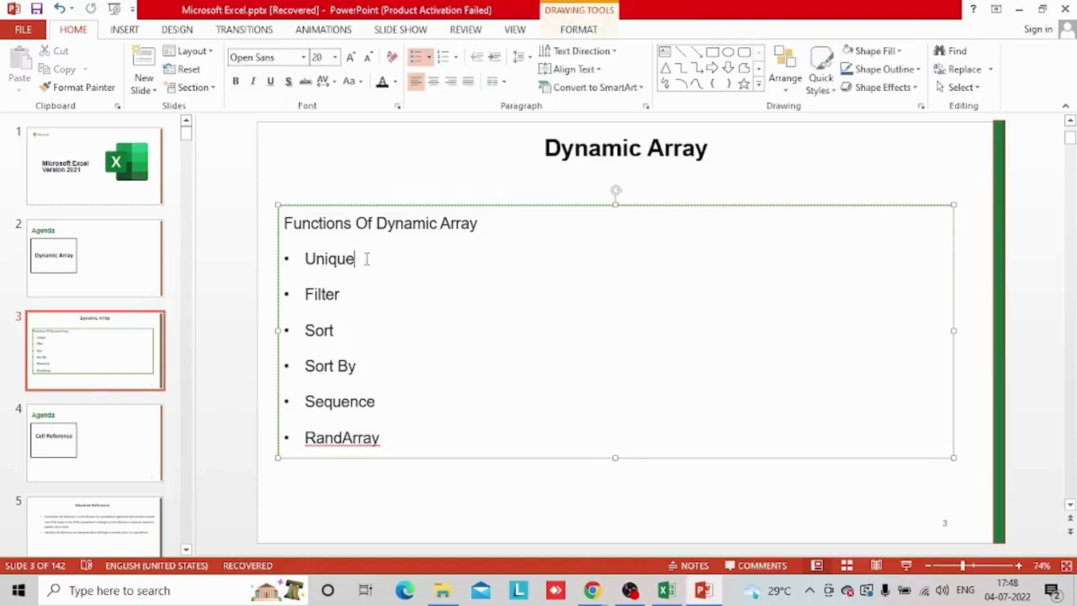
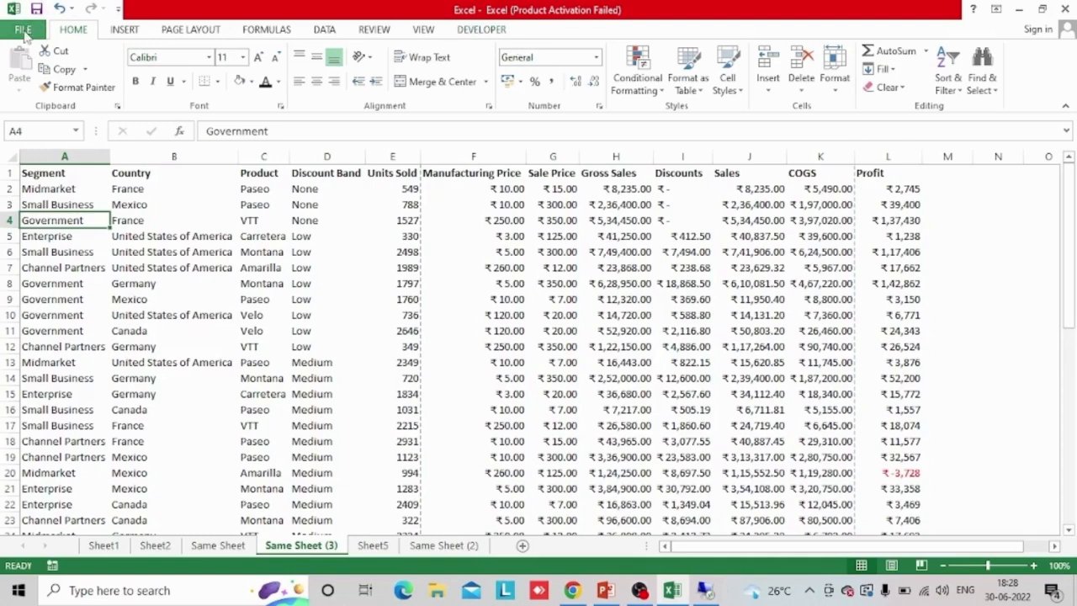
# Open the ribbon customization options, toggle the Developer entry off and back on, and close the dialog without saving
pyautogui.click(24, 34)
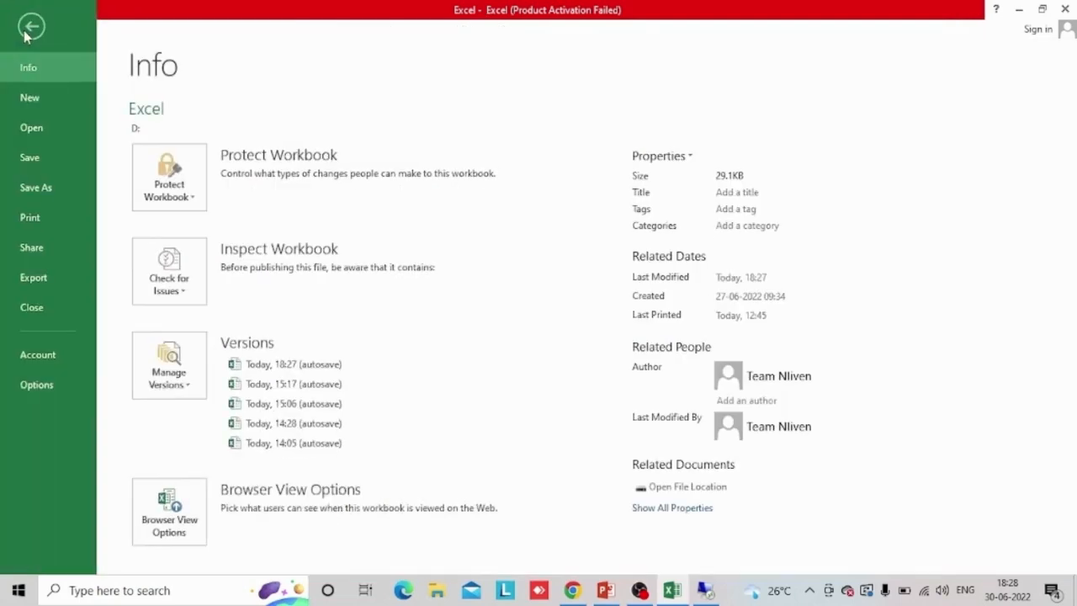
pyautogui.click(32, 385)
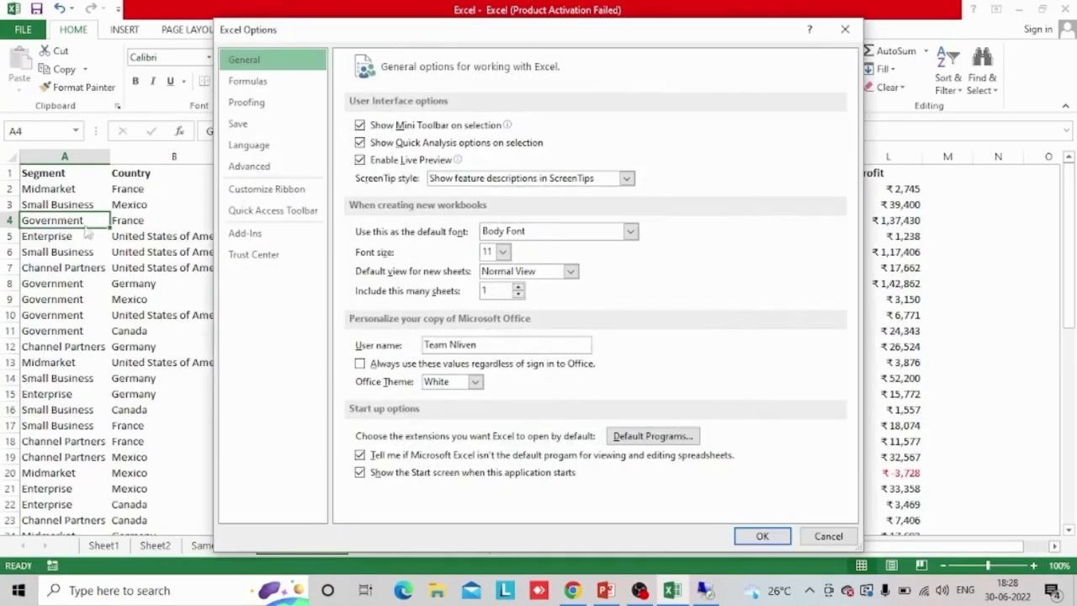
pyautogui.click(275, 193)
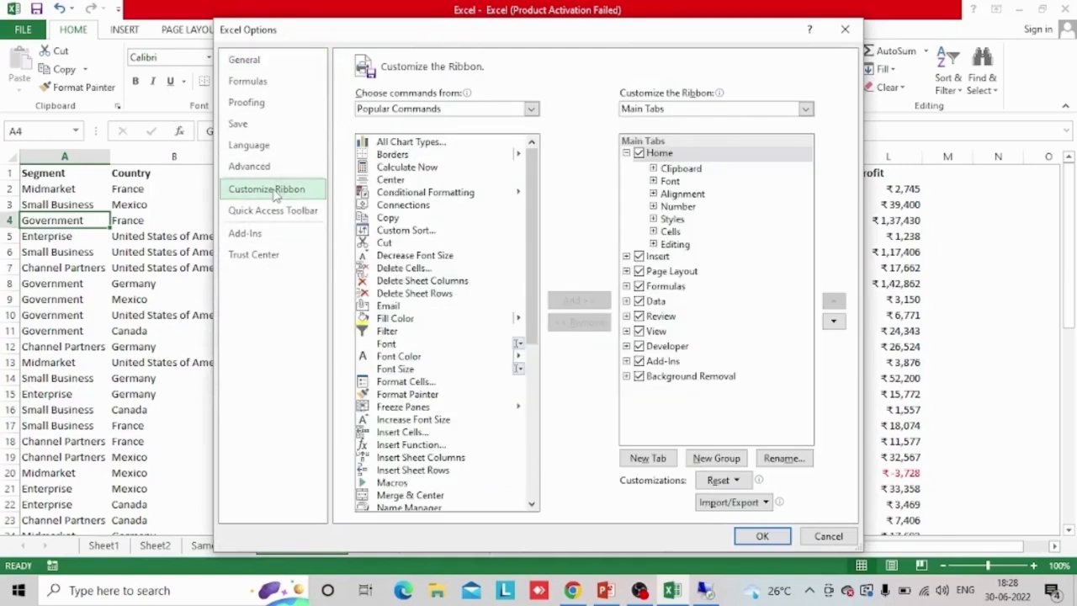
pyautogui.click(639, 346)
pyautogui.click(639, 347)
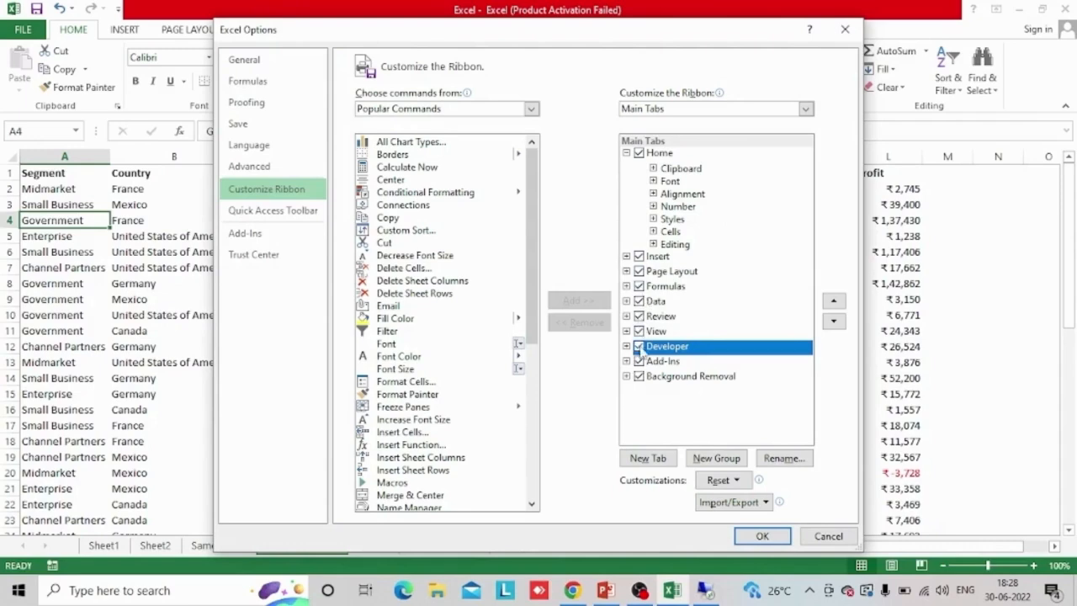
pyautogui.moveTo(687, 30); pyautogui.dragTo(629, 190)
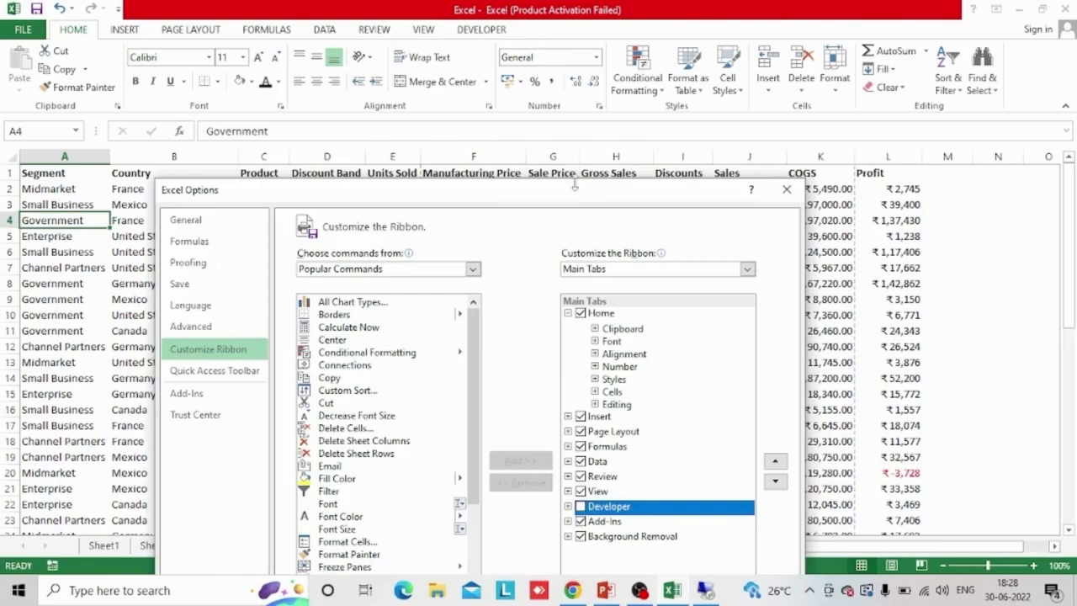
pyautogui.moveTo(576, 174); pyautogui.dragTo(553, 5)
pyautogui.click(584, 329)
pyautogui.moveTo(695, 19); pyautogui.dragTo(493, 2)
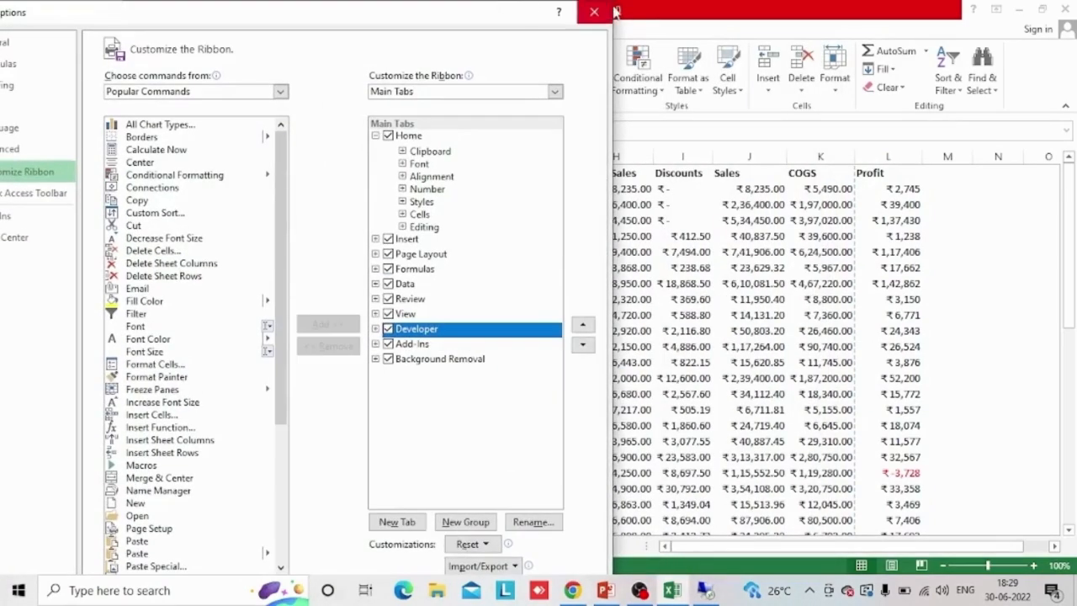
pyautogui.click(604, 11)
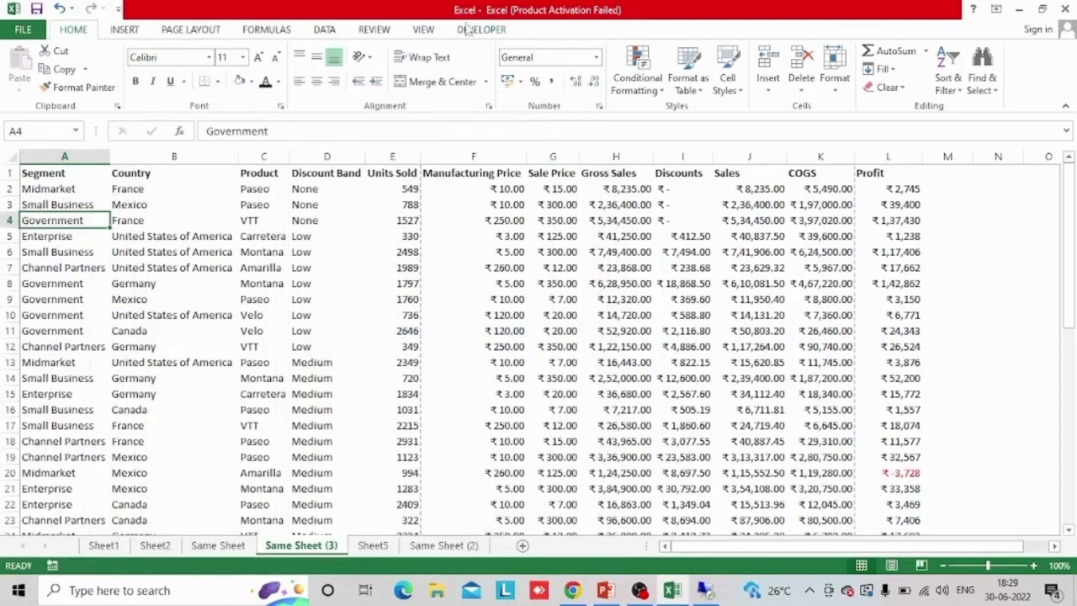
# Look over the macro tools and the list of macros in all open workbooks without running any
pyautogui.click(491, 30)
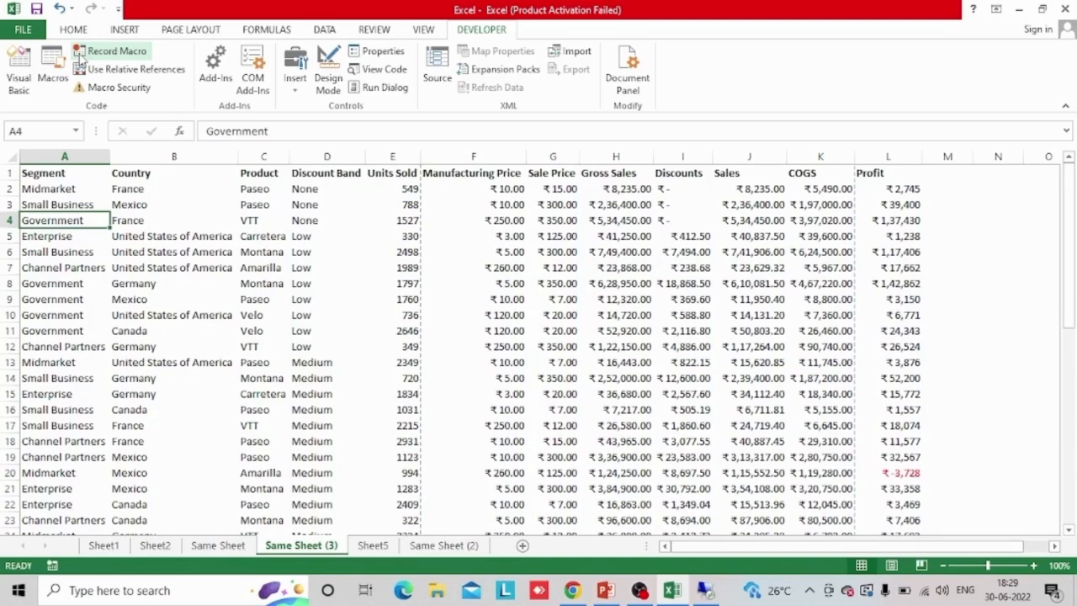
pyautogui.click(52, 68)
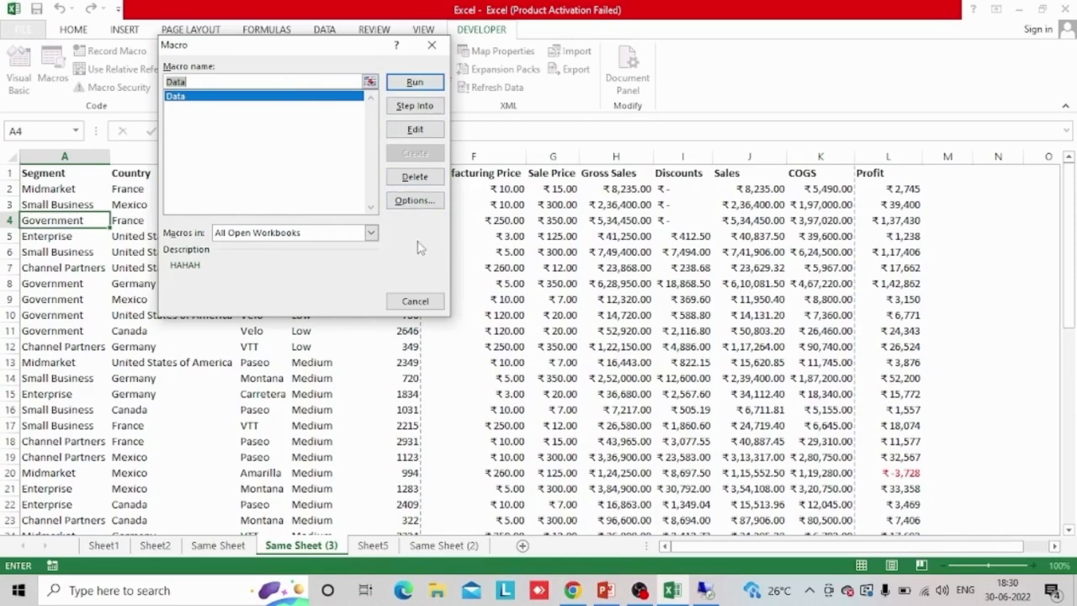
pyautogui.click(414, 300)
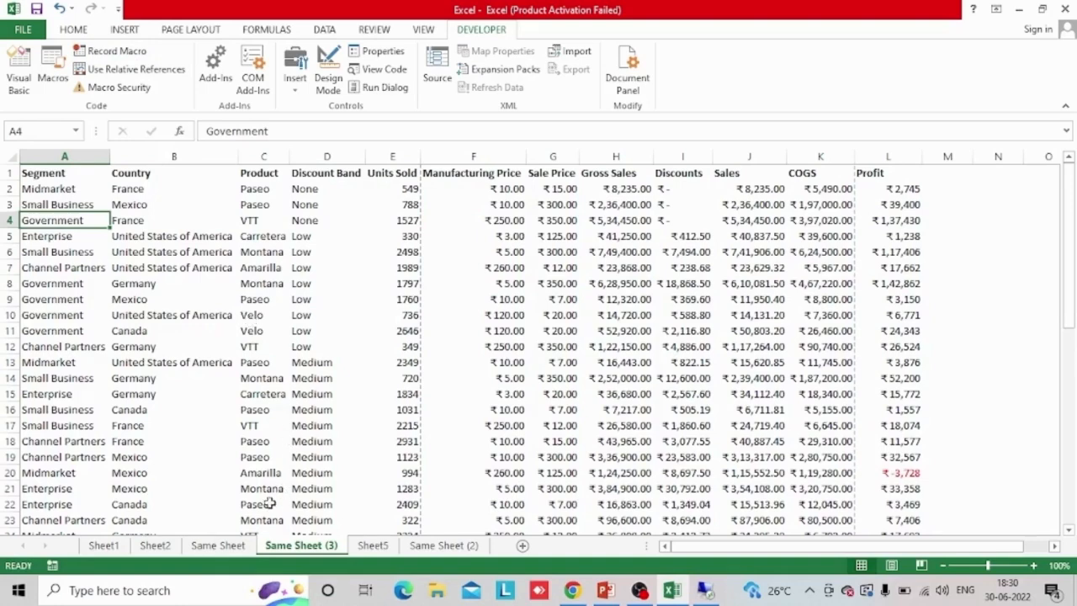
# Compare the Same Sheet and Same Sheet (3) worksheets, finishing on Same Sheet
pyautogui.click(234, 546)
pyautogui.click(308, 547)
pyautogui.click(242, 546)
pyautogui.click(294, 547)
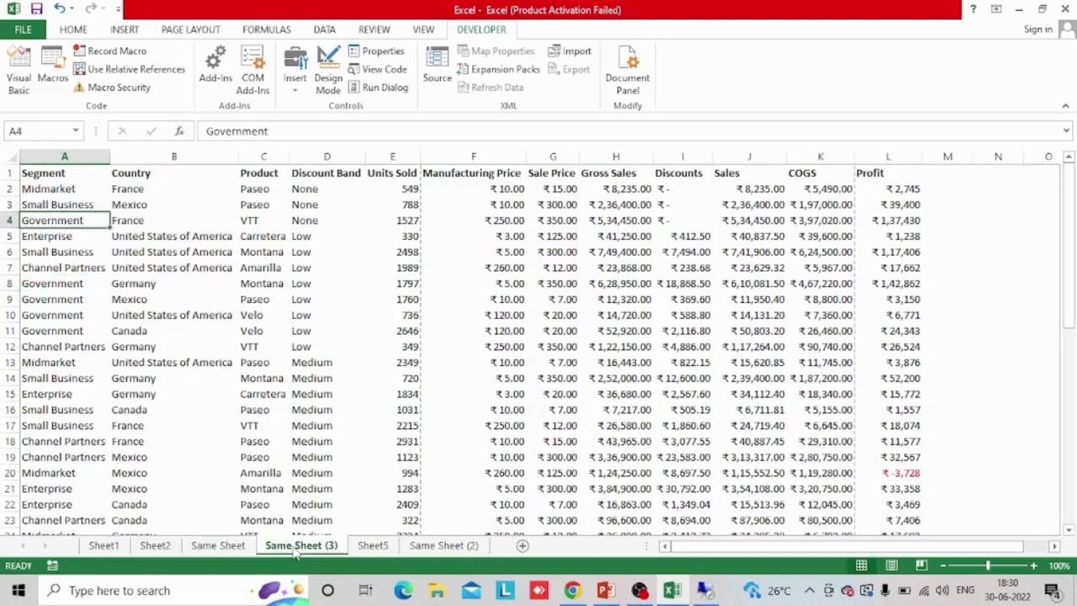
pyautogui.click(224, 546)
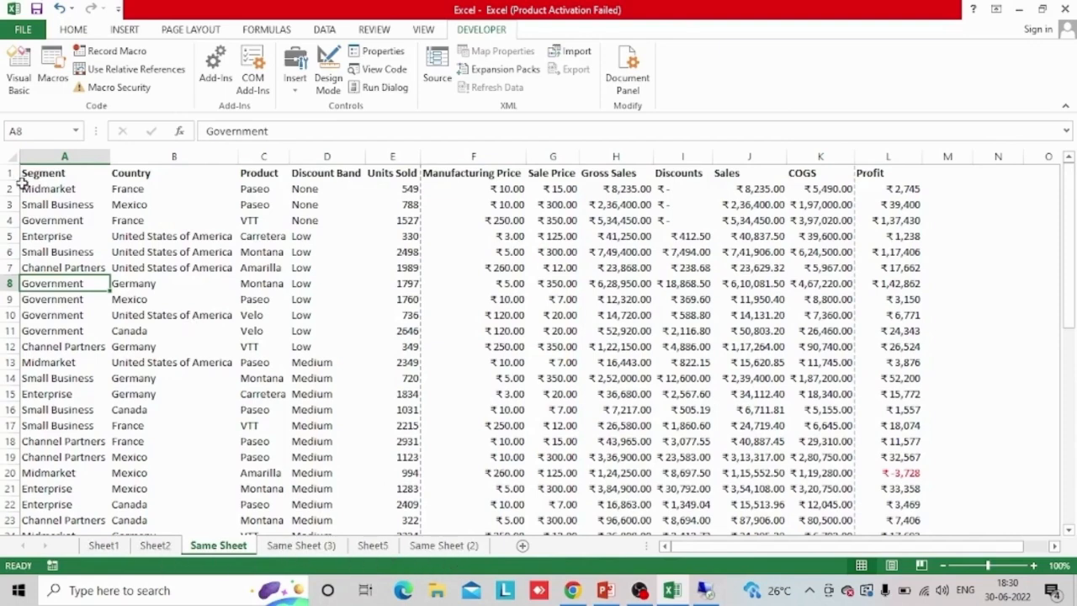
# Set up a new macro recording named MS Excel, stored in This Workbook, without a shortcut key
pyautogui.click(114, 52)
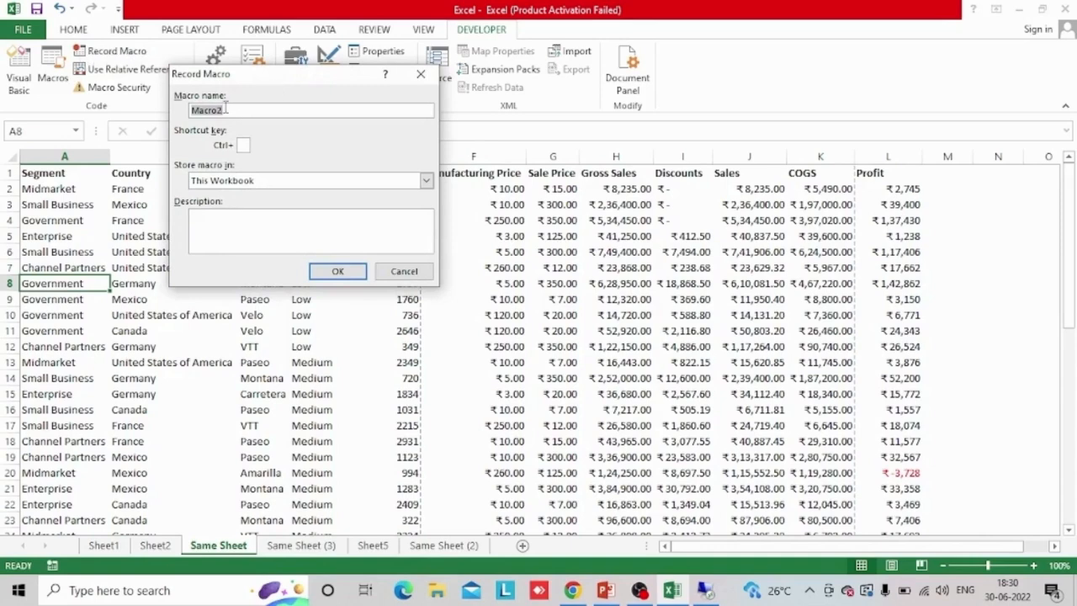
pyautogui.write('MS Excel')
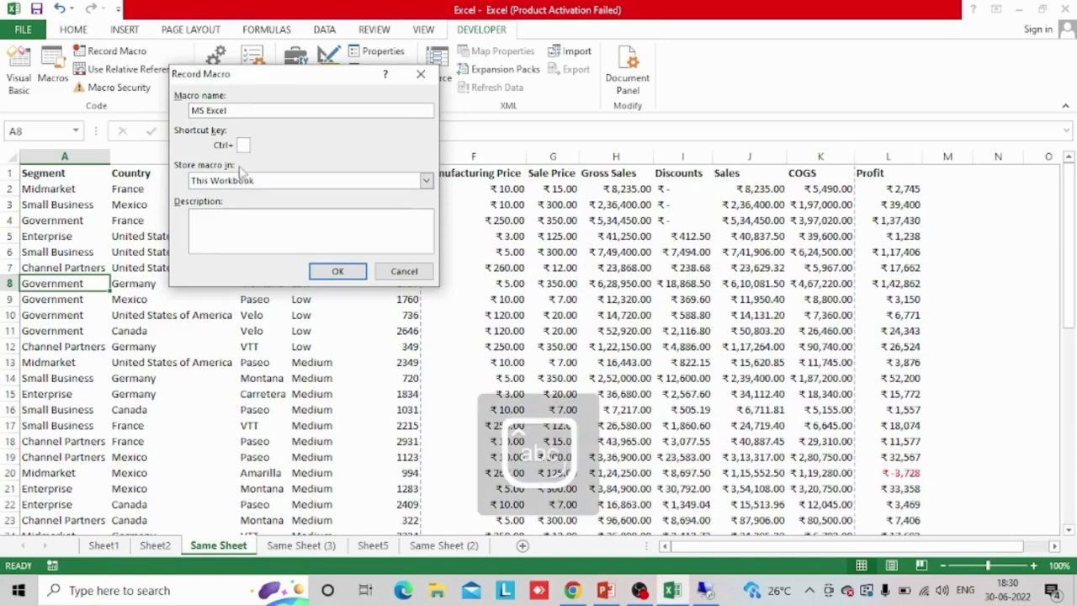
pyautogui.click(243, 145)
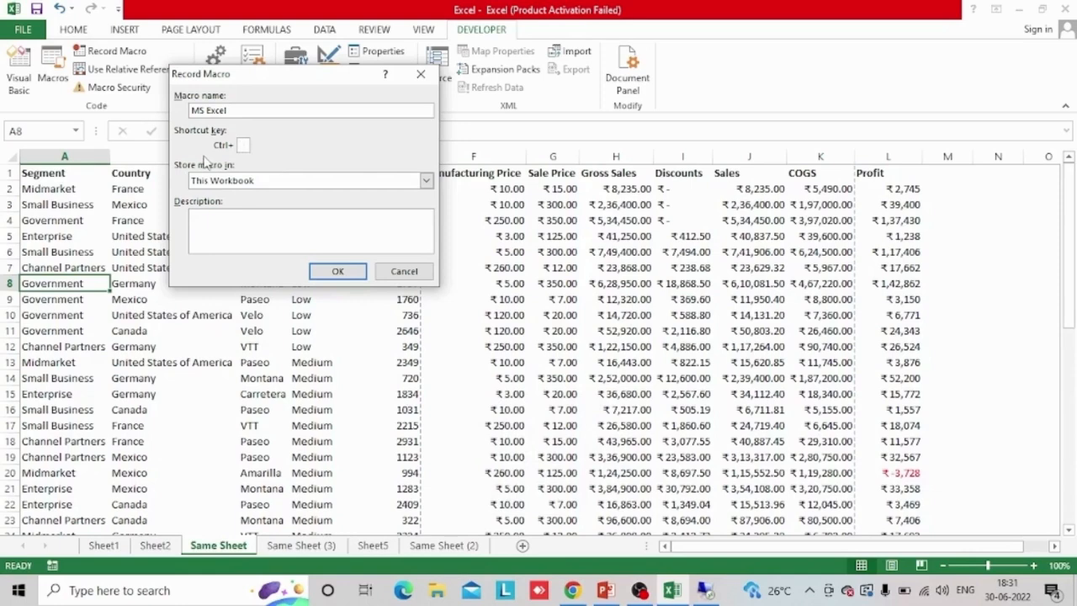
pyautogui.click(243, 187)
pyautogui.click(243, 187)
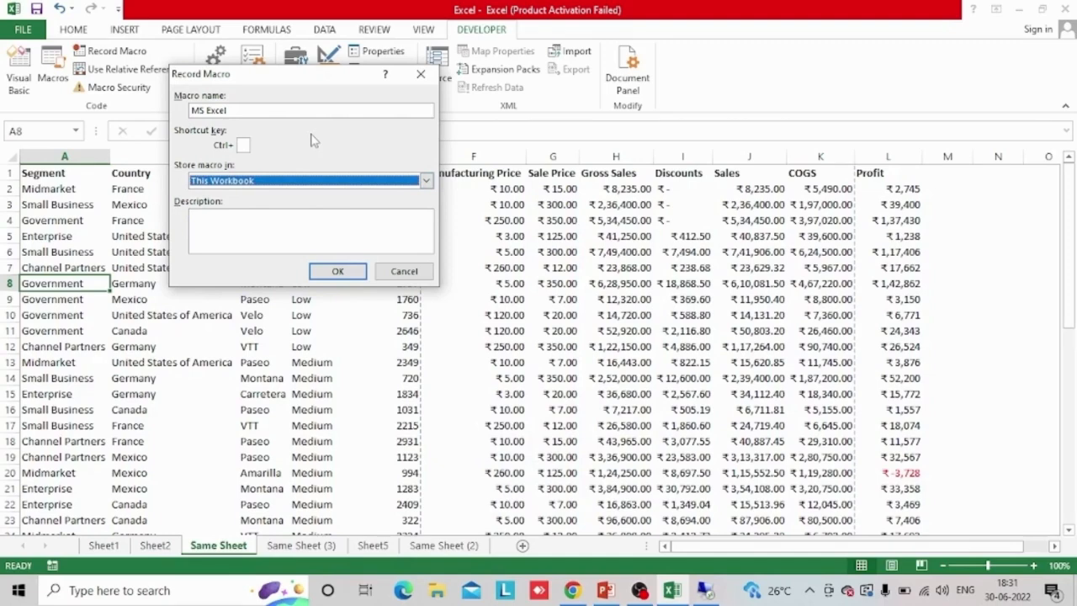
# Set the macro's description to Excel Training and try to start recording under the name MS Excel
pyautogui.click(237, 230)
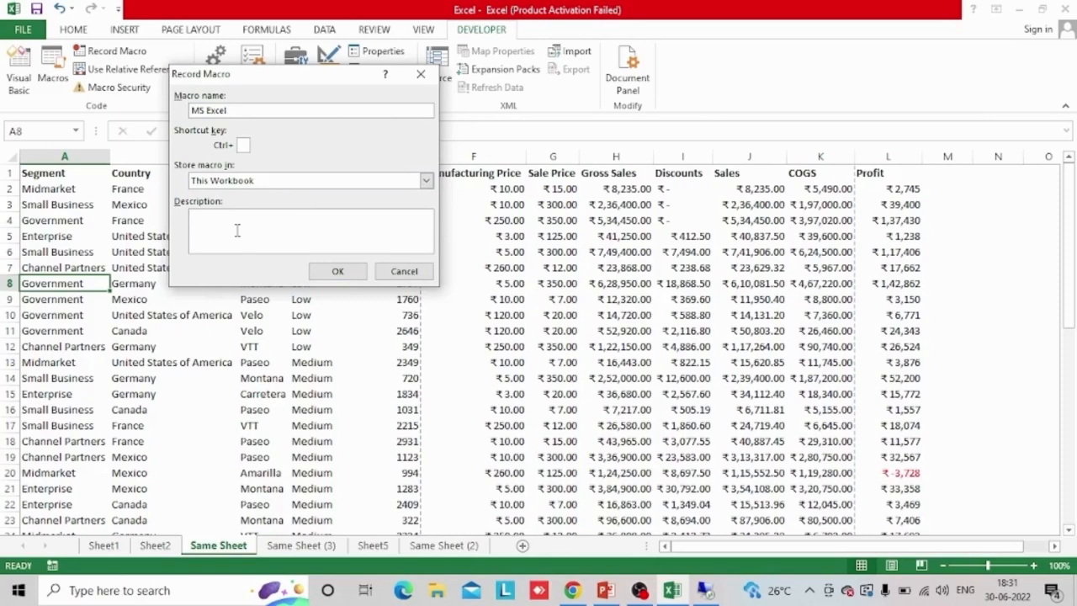
pyautogui.write('Trial.')
pyautogui.press('Return')
pyautogui.write('Excel')
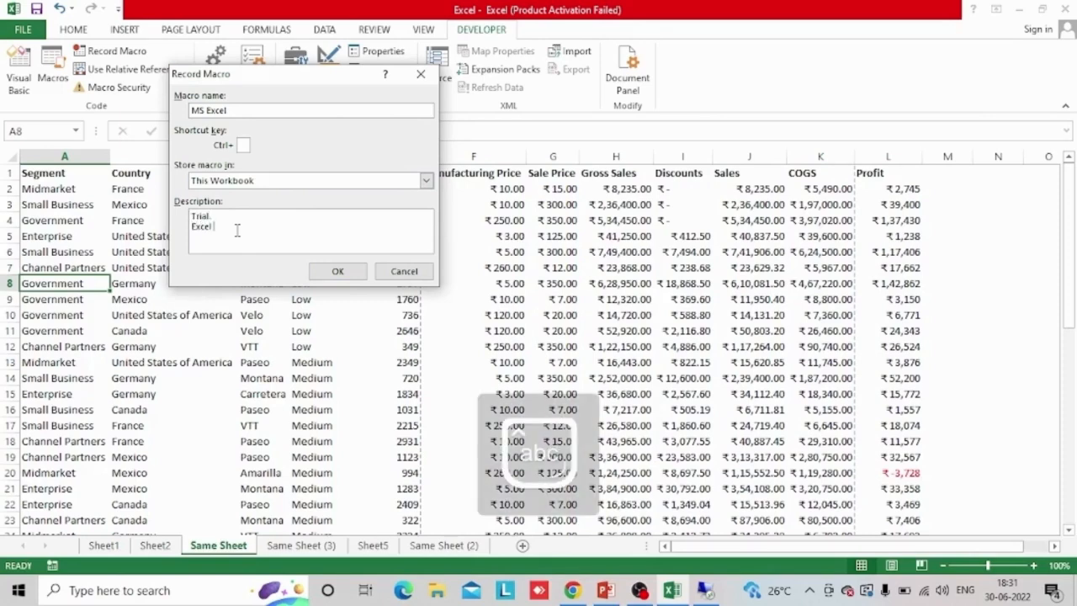
pyautogui.write(' Training')
pyautogui.press('Left')
pyautogui.press('Left')
pyautogui.press('Left')
pyautogui.press('Left')
pyautogui.press('Up')
pyautogui.hotkey('ctrl', 'shift', 'Right')
pyautogui.hotkey('ctrl', 'shift', 'Right')
pyautogui.hotkey('ctrl', 'shift', 'Left')
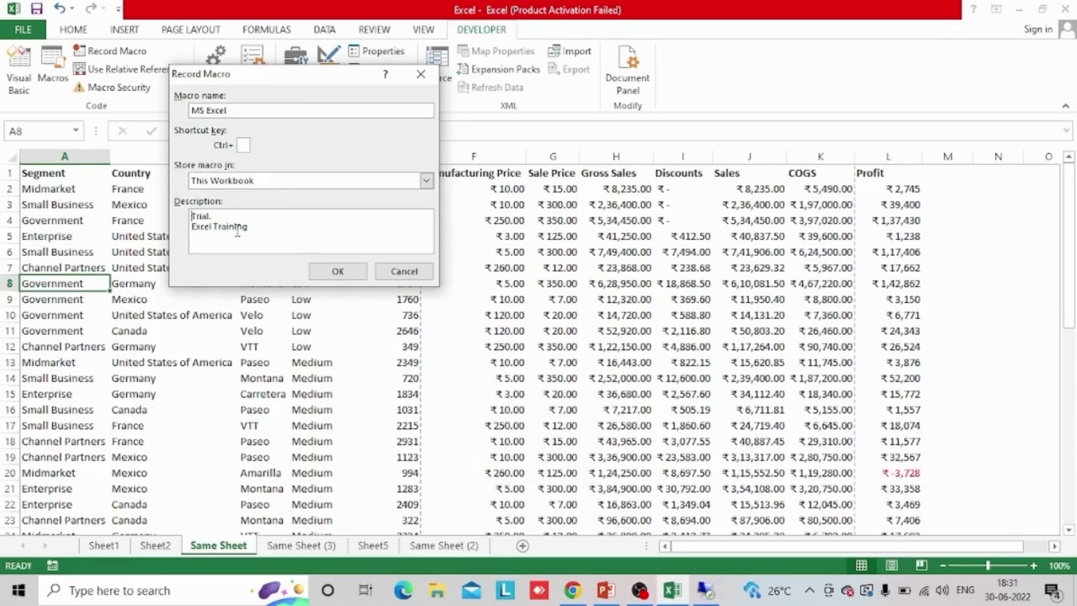
pyautogui.press('Delete')
pyautogui.press('Delete')
pyautogui.press('End')
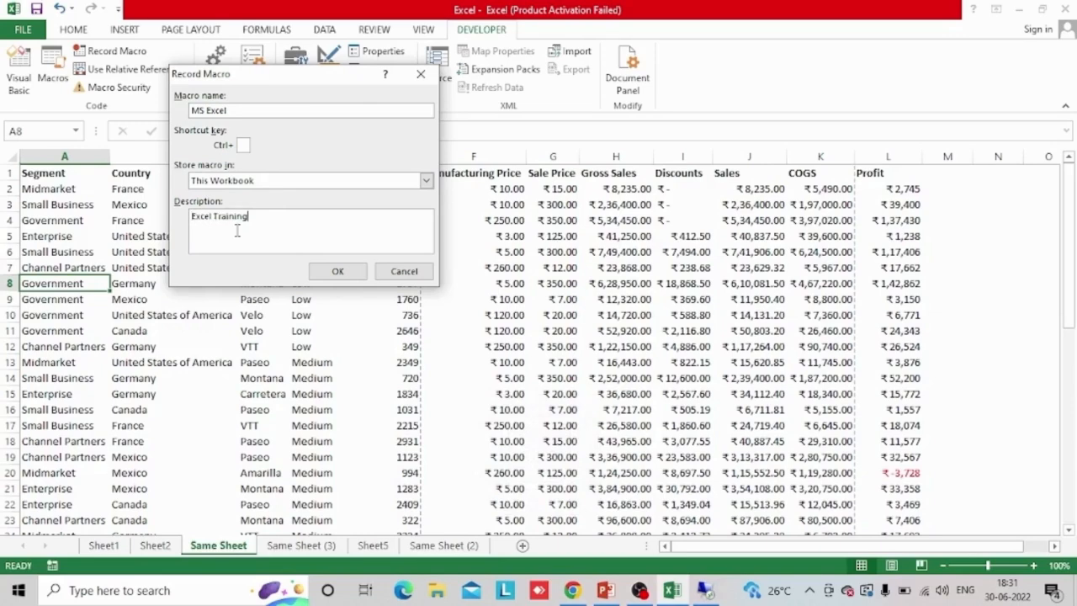
pyautogui.click(337, 272)
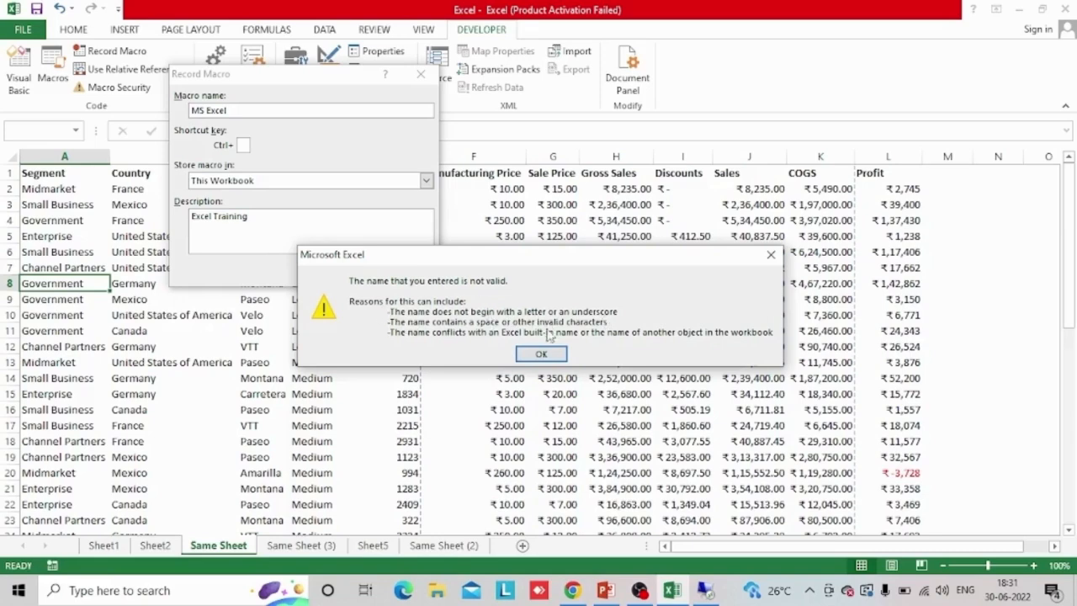
pyautogui.click(543, 354)
# Change the macro name to Excel and start the recording
pyautogui.click(206, 110)
pyautogui.hotkey('shift', 'End')
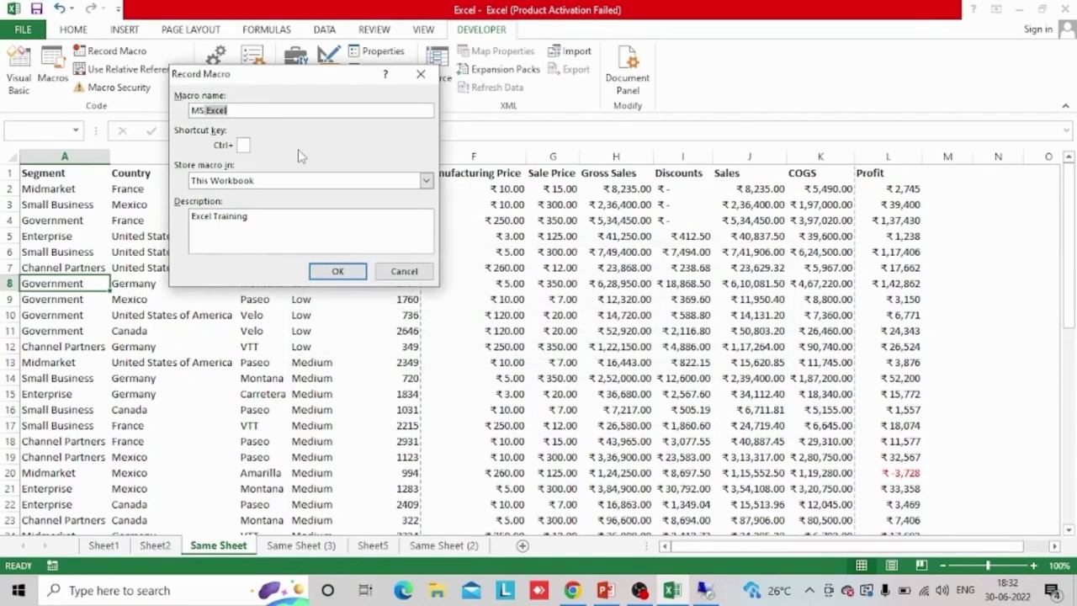
pyautogui.press('BackSpace')
pyautogui.press('BackSpace')
pyautogui.press('BackSpace')
pyautogui.press('BackSpace')
pyautogui.write('Ed')
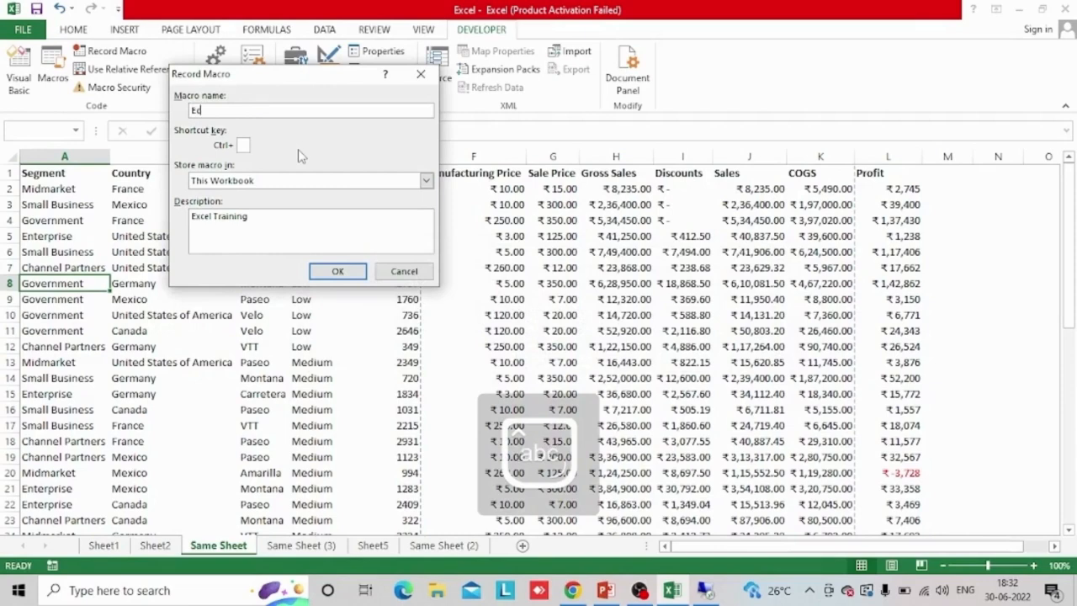
pyautogui.write('xcel')
pyautogui.click(339, 272)
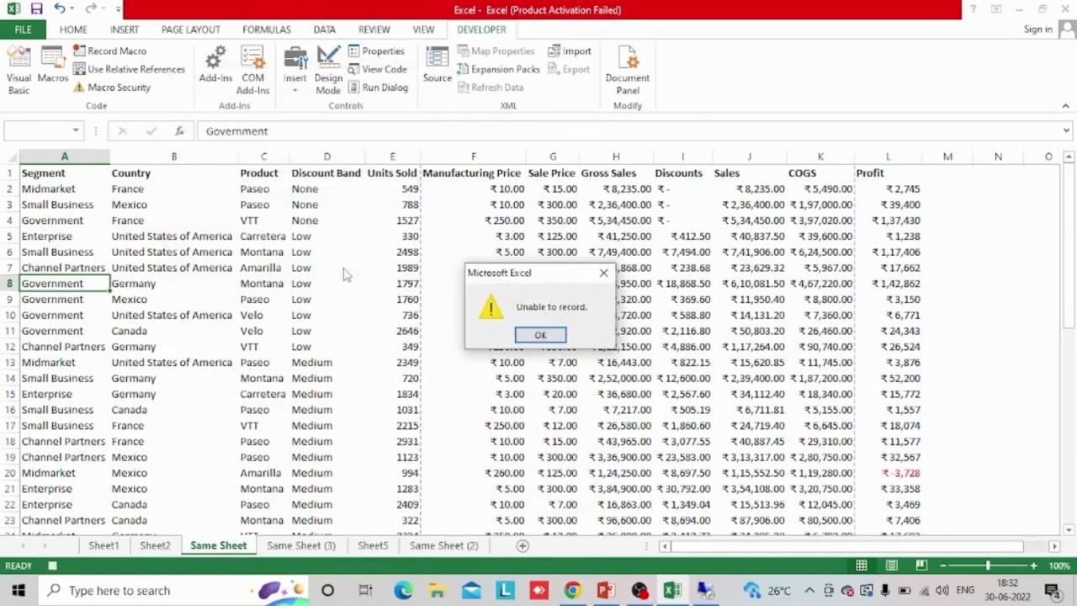
pyautogui.click(563, 334)
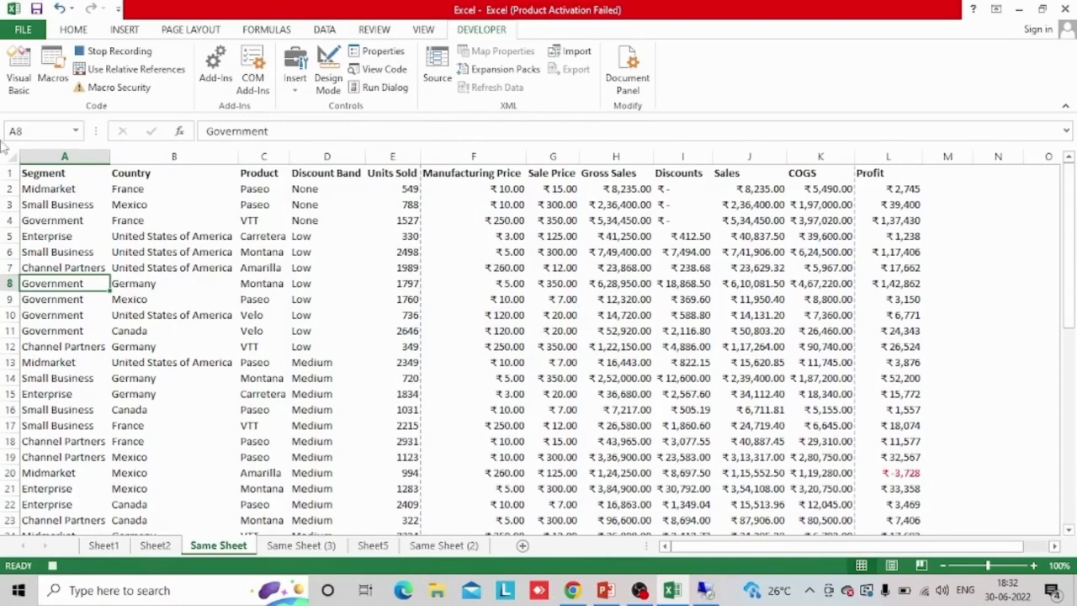
# Underline and bold all cells of Same Sheet and give them a light blue fill
pyautogui.click(10, 156)
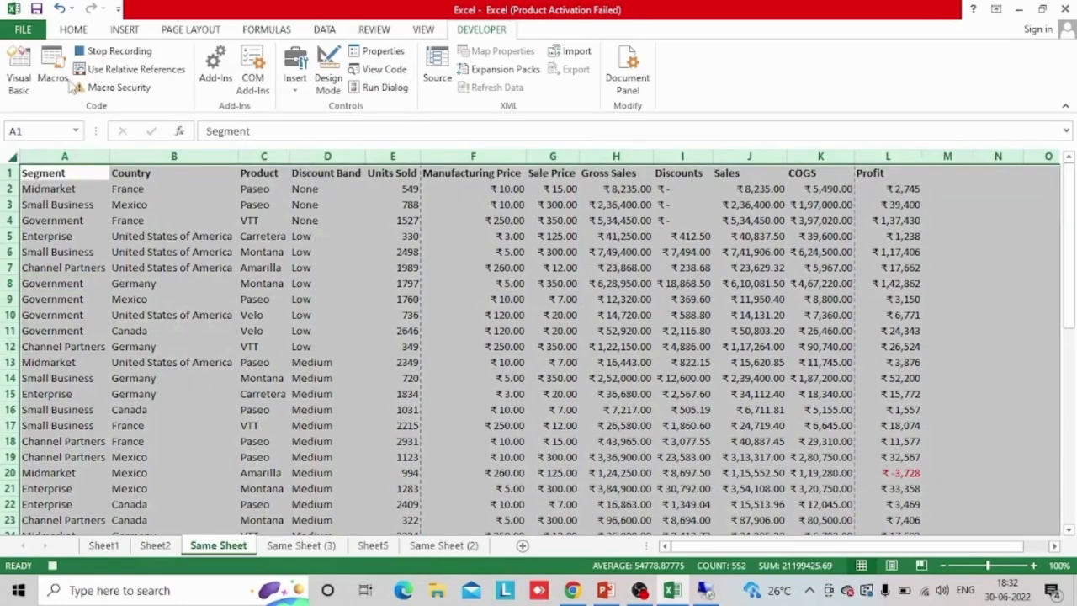
pyautogui.click(78, 32)
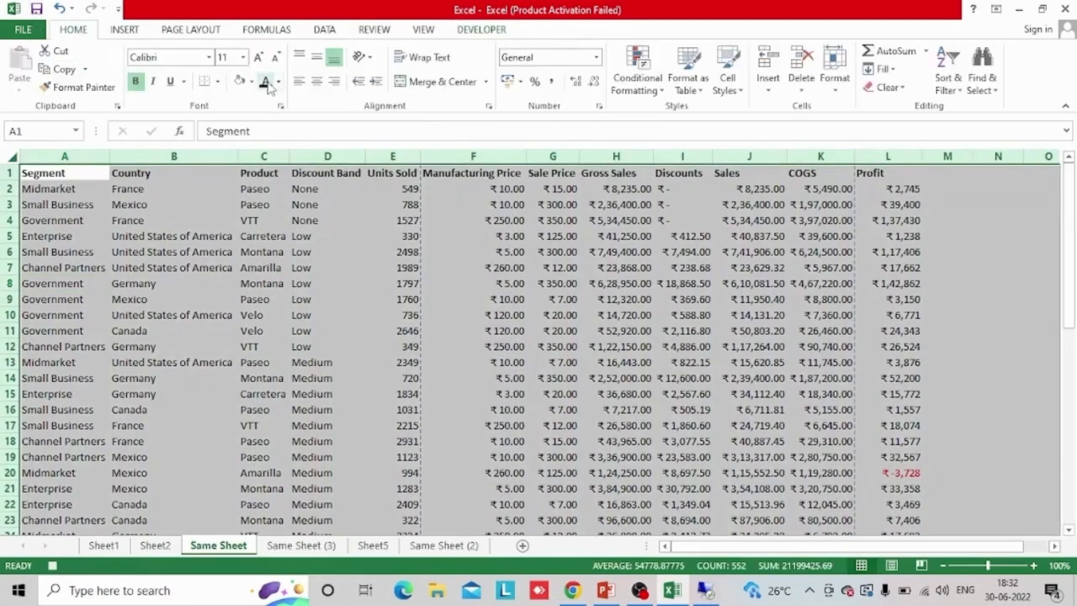
pyautogui.click(170, 80)
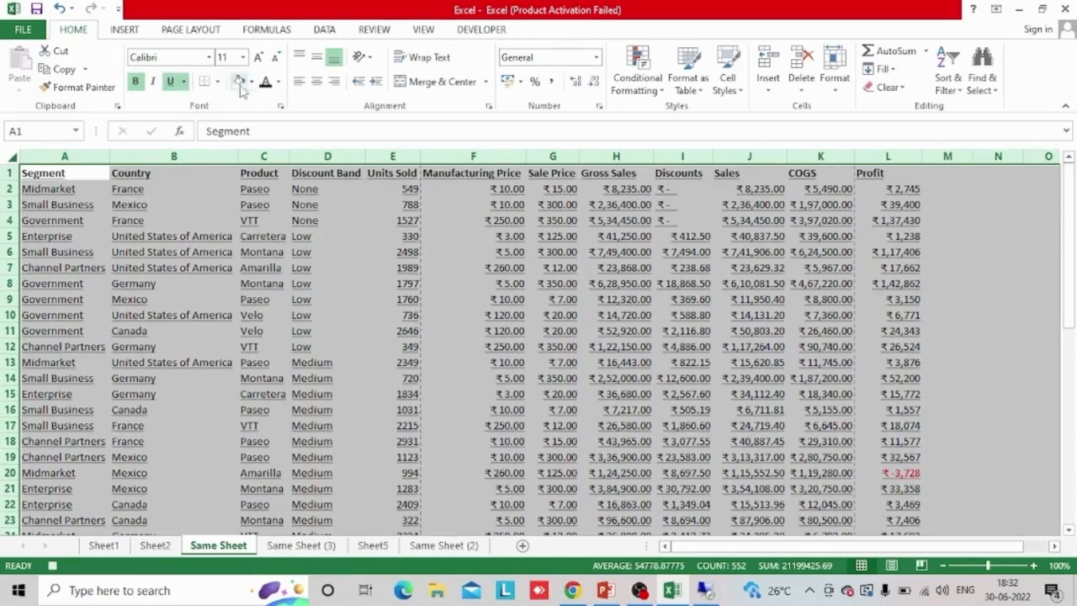
pyautogui.click(135, 81)
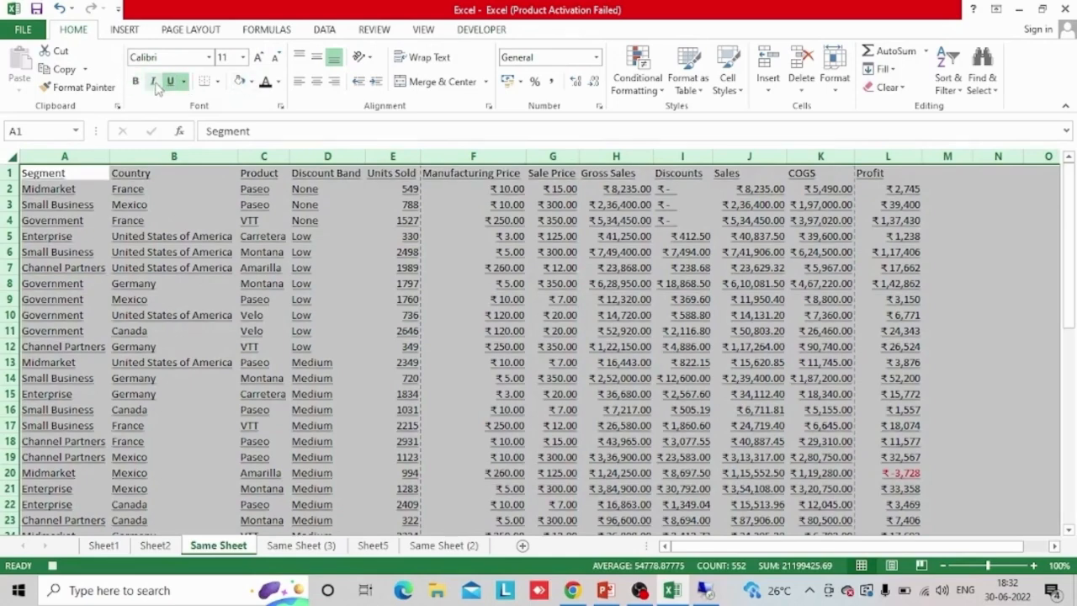
pyautogui.click(136, 81)
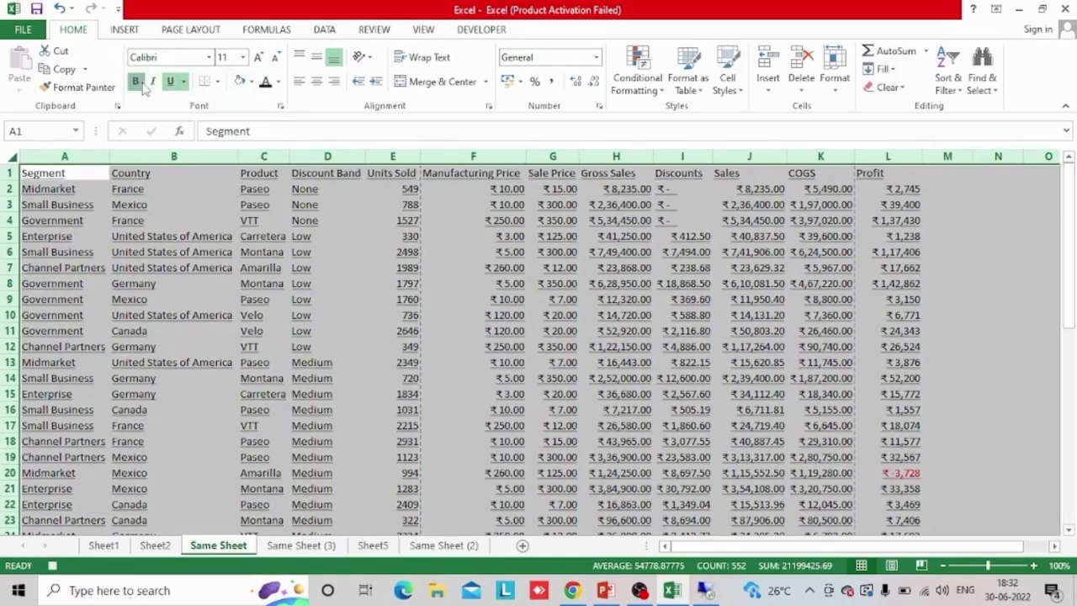
pyautogui.click(250, 81)
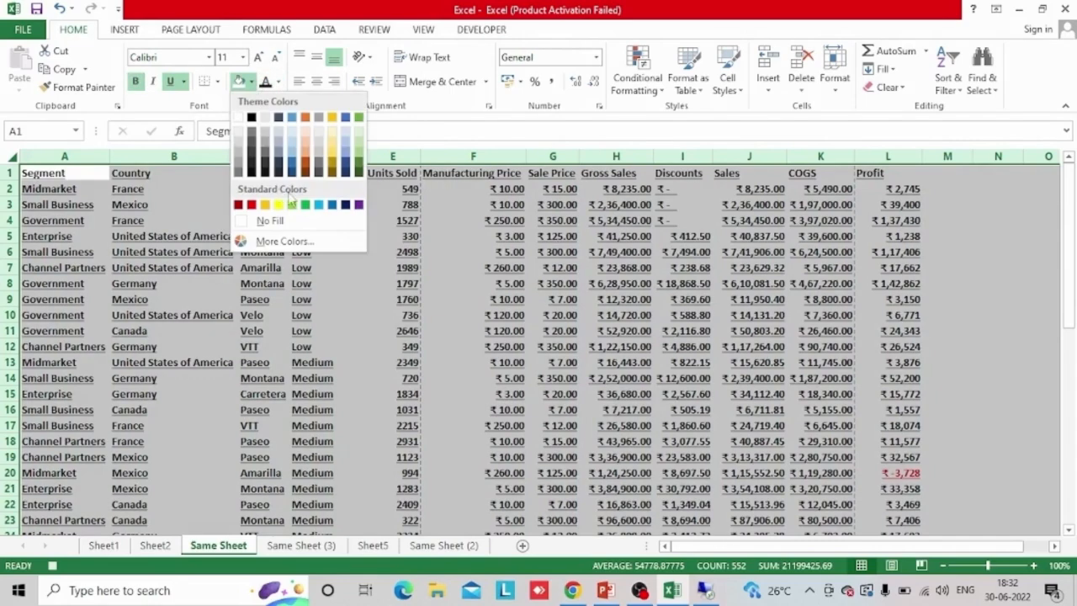
pyautogui.click(345, 148)
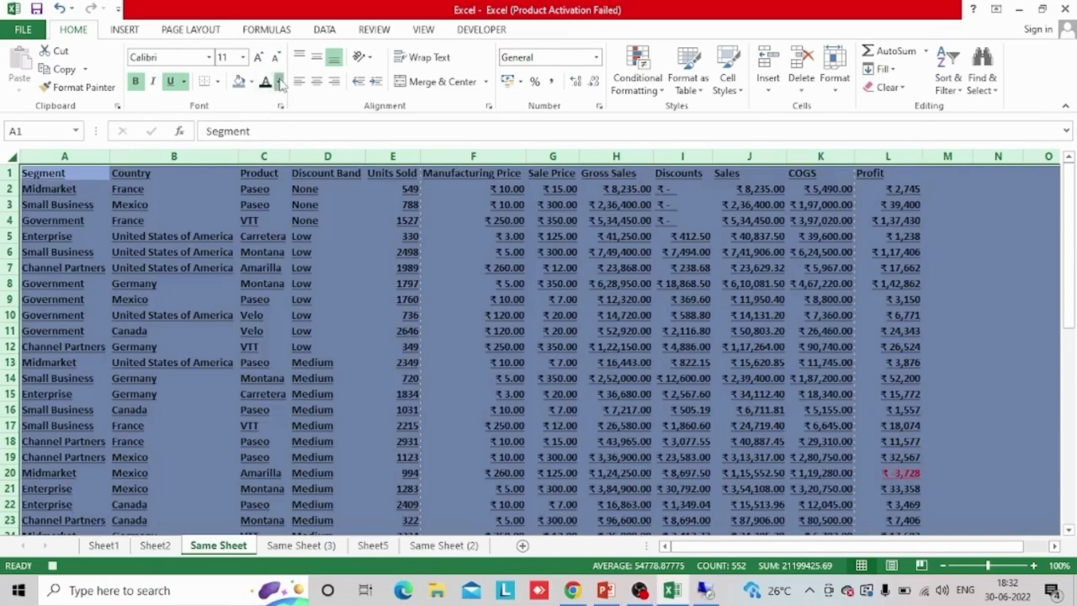
# Try a light orange font colour on all cells of Same Sheet and replace it with light green
pyautogui.click(280, 82)
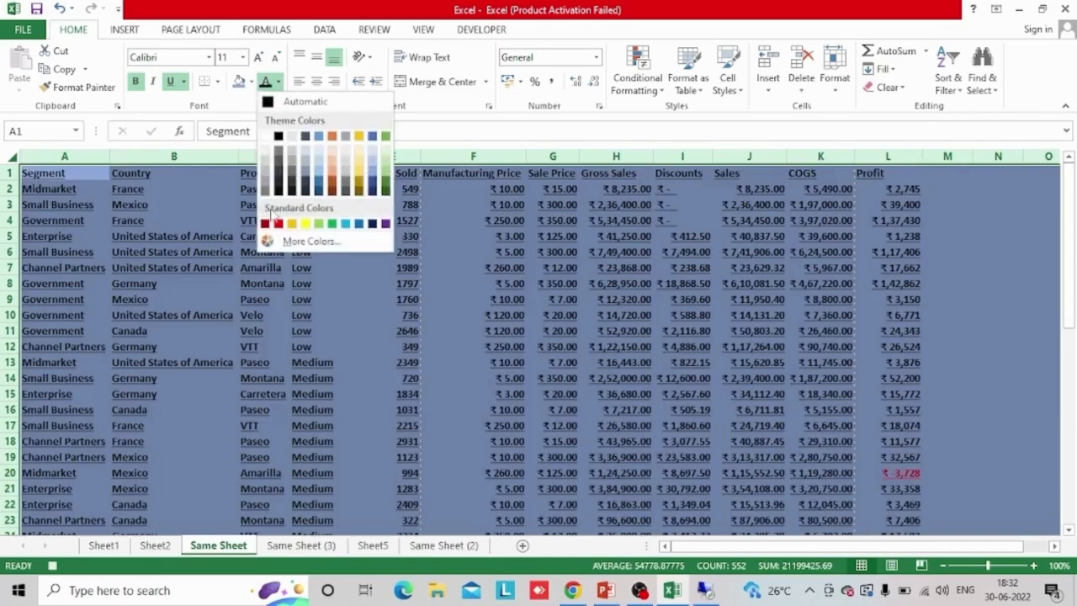
pyautogui.click(337, 156)
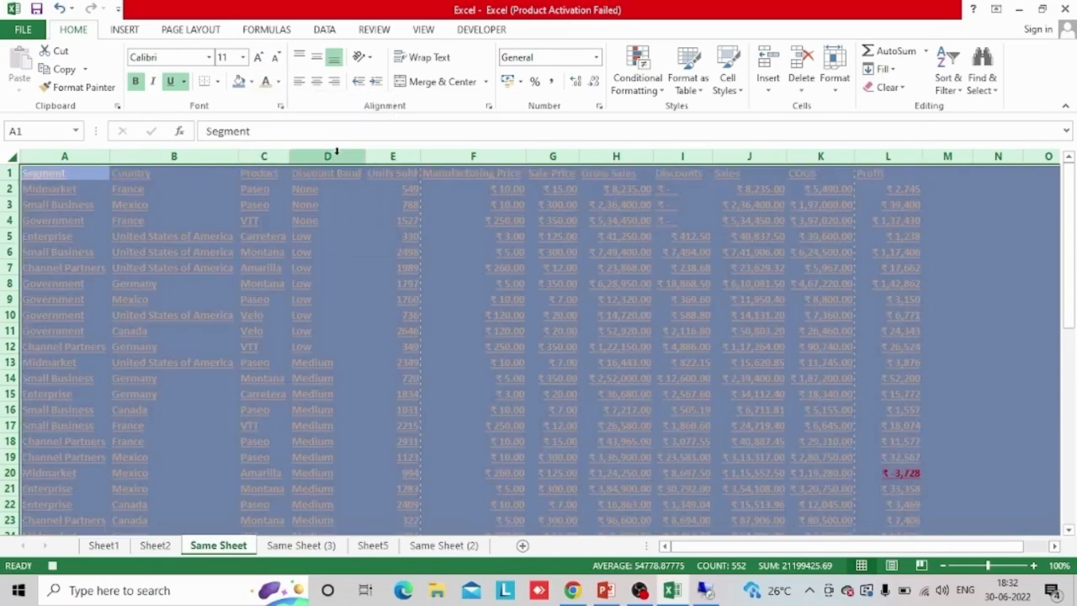
pyautogui.click(278, 82)
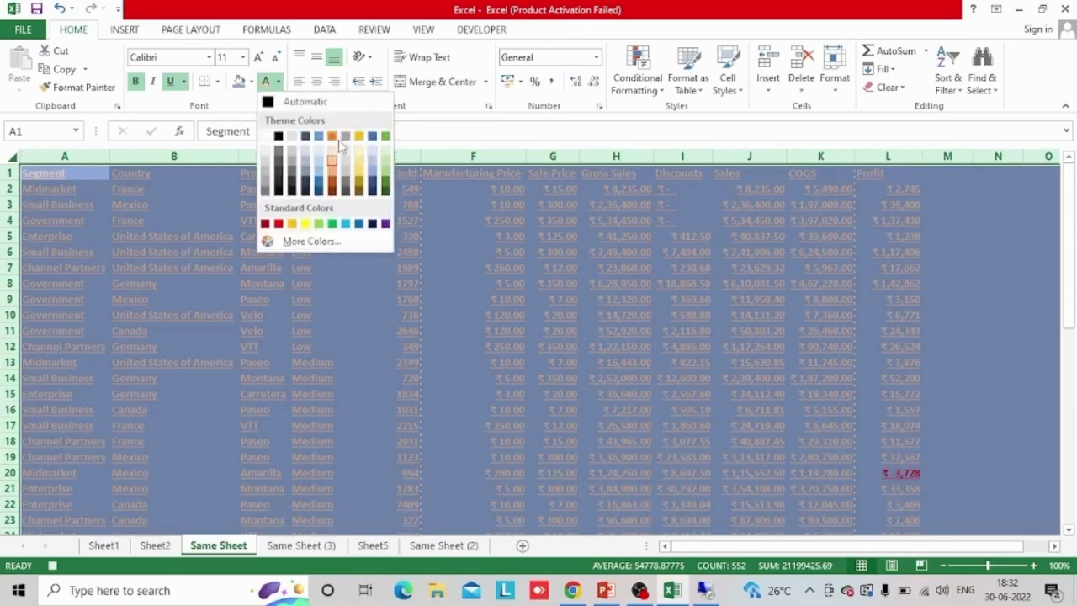
pyautogui.click(387, 162)
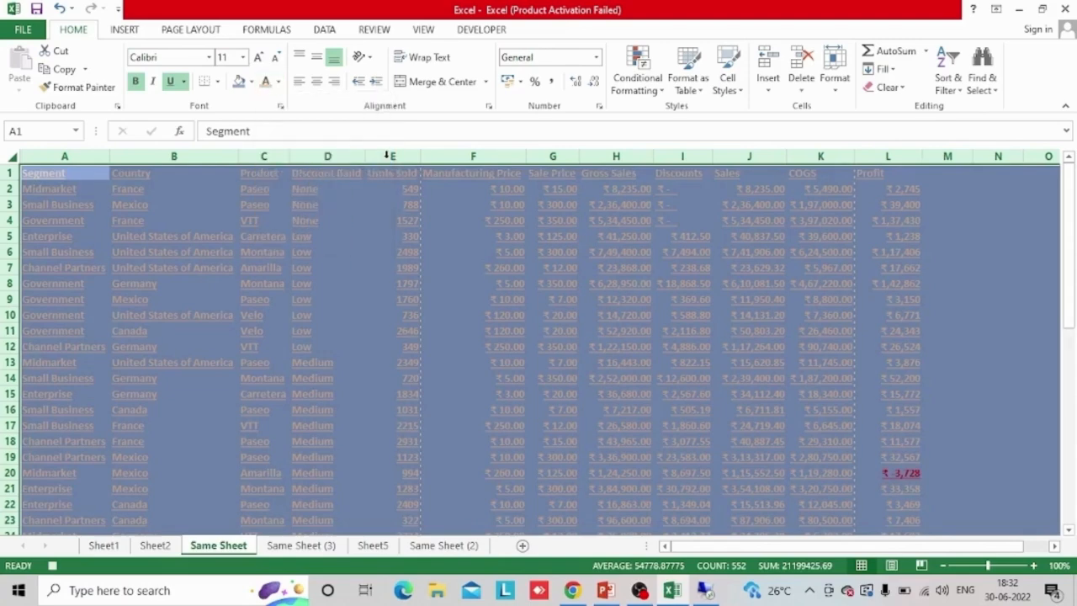
pyautogui.click(253, 251)
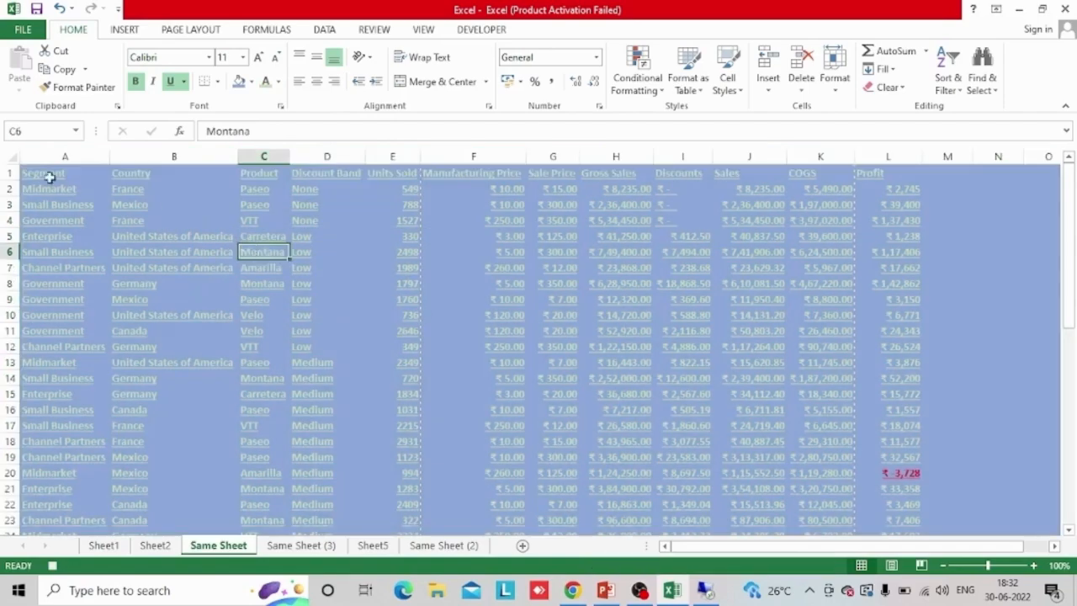
# Set the font of all cells in Same Sheet to Times New Roman, size 14
pyautogui.click(11, 157)
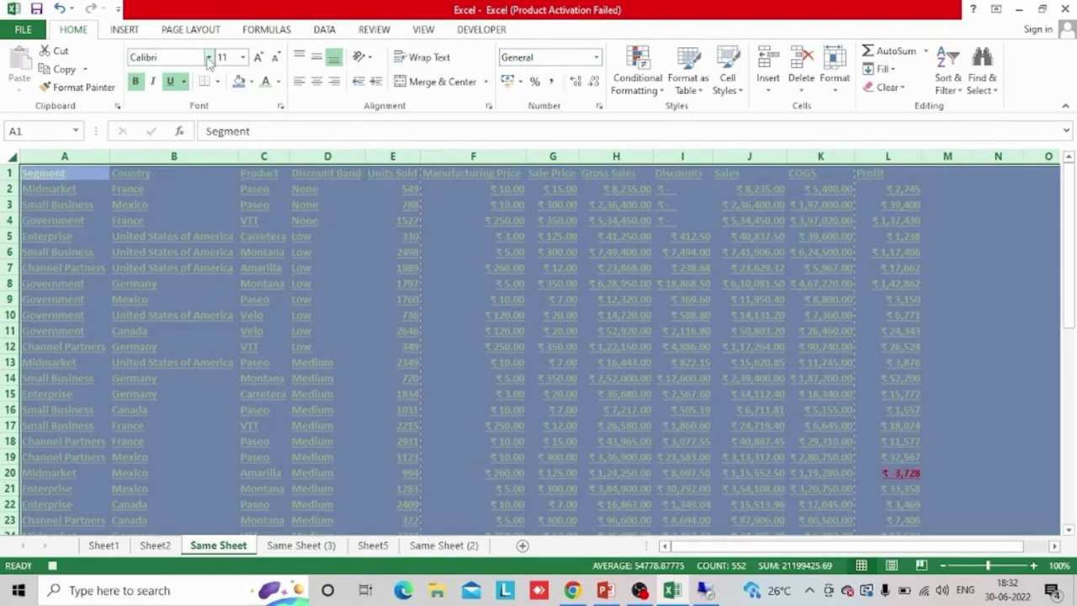
pyautogui.click(191, 58)
pyautogui.write('Times New Roma')
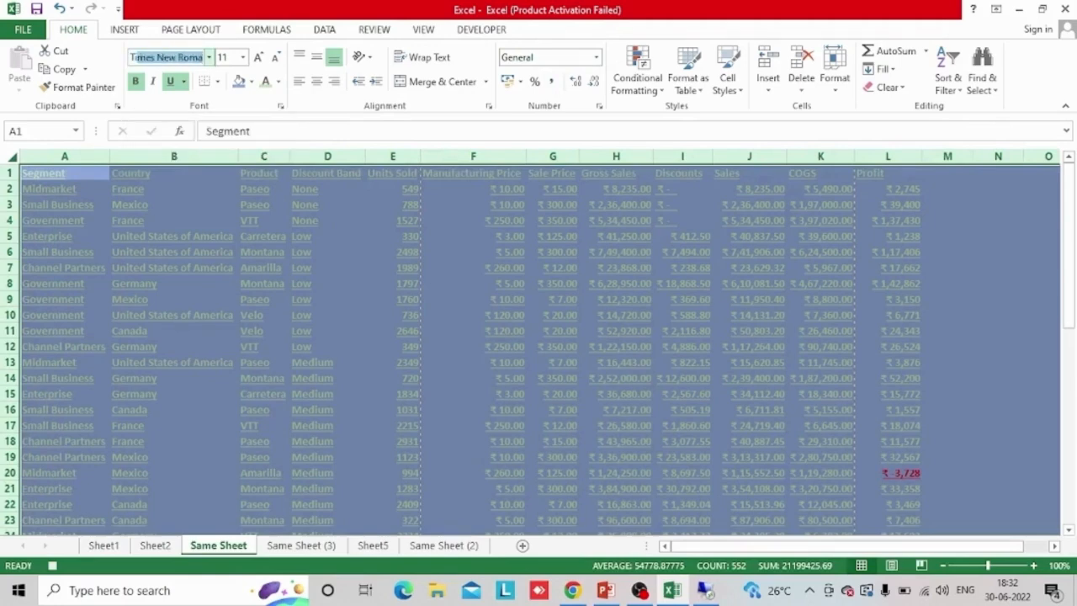
pyautogui.press('Return')
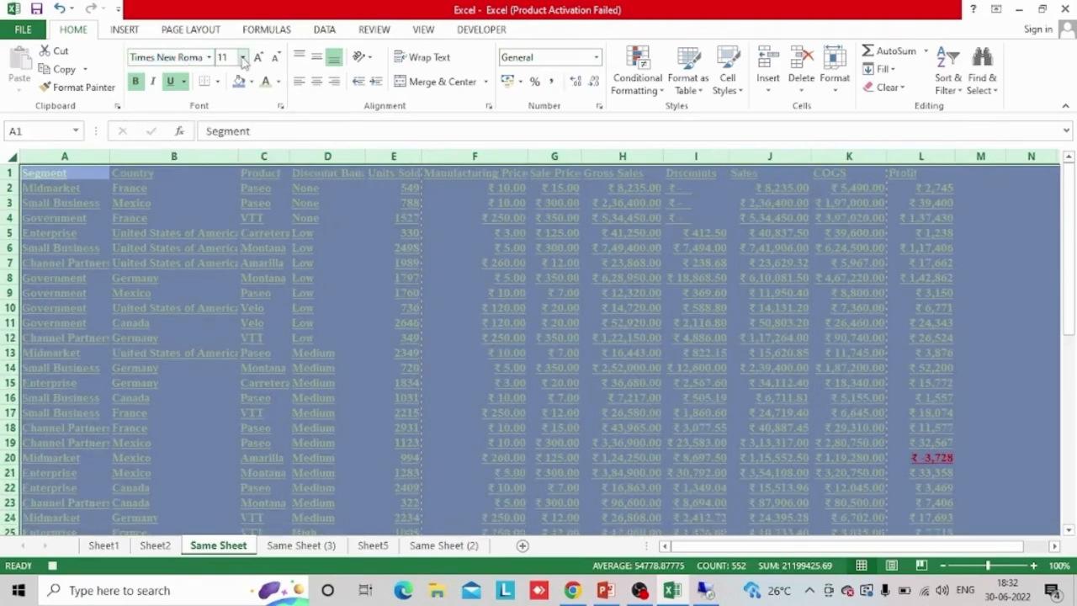
pyautogui.click(243, 58)
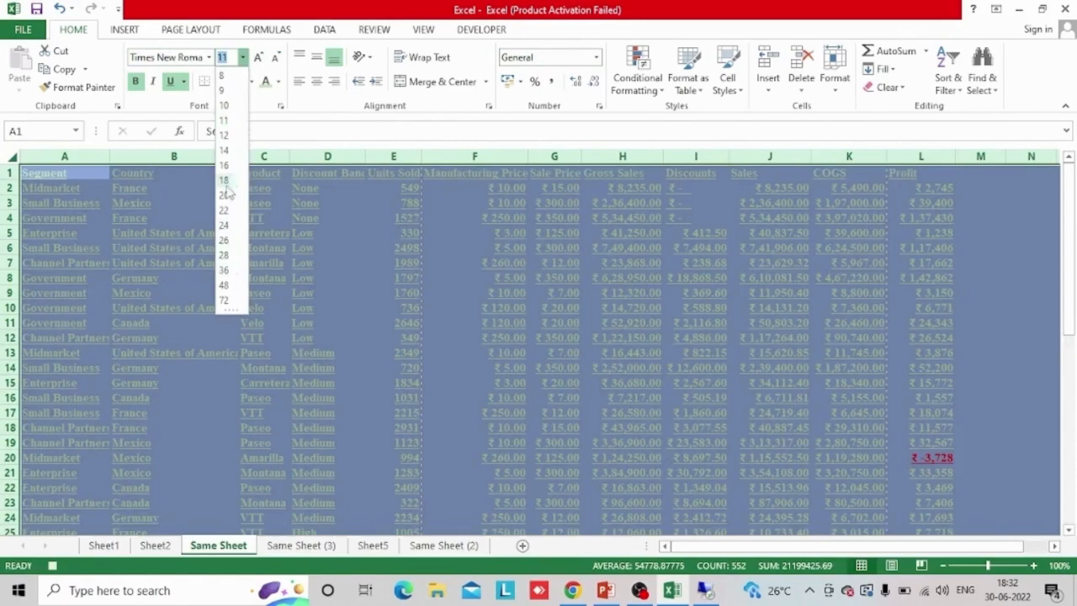
pyautogui.click(228, 150)
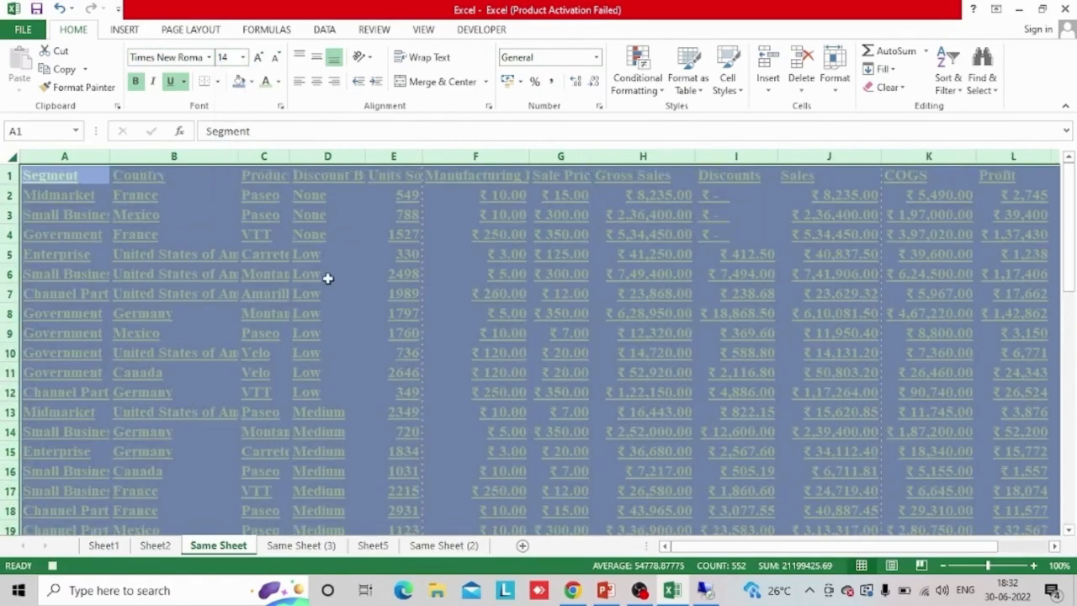
# Stop recording the macro and check the Excel macro's entry in the list of available macros
pyautogui.click(483, 30)
pyautogui.click(105, 50)
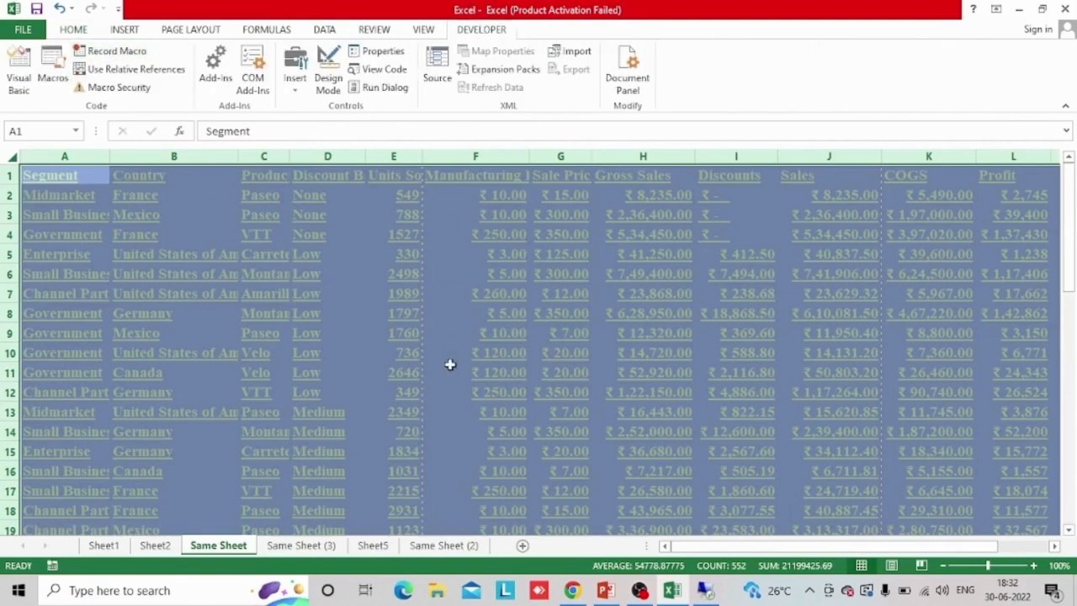
pyautogui.click(66, 84)
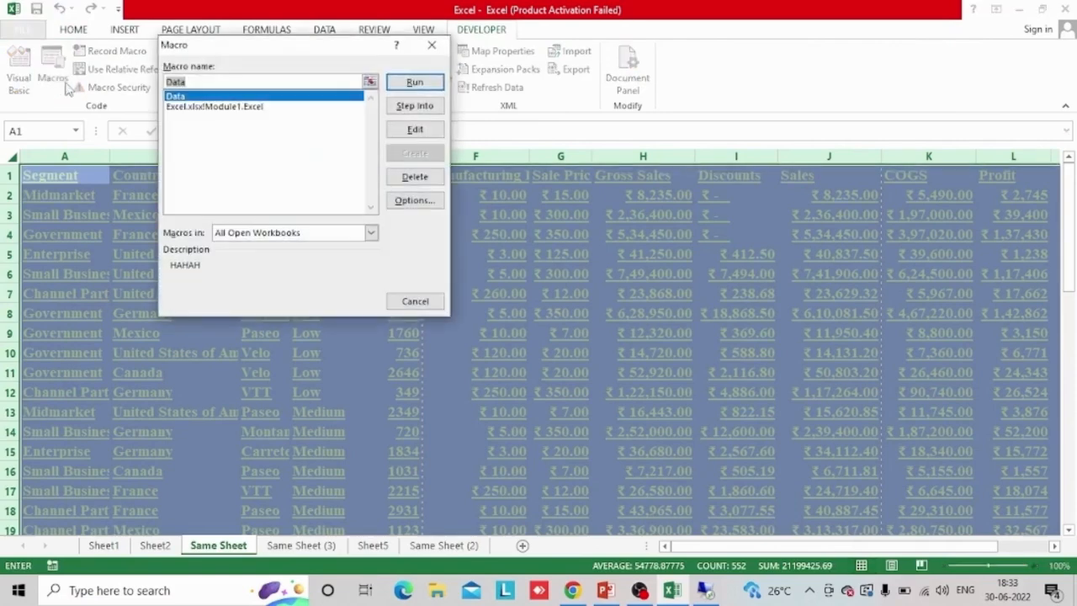
pyautogui.click(239, 108)
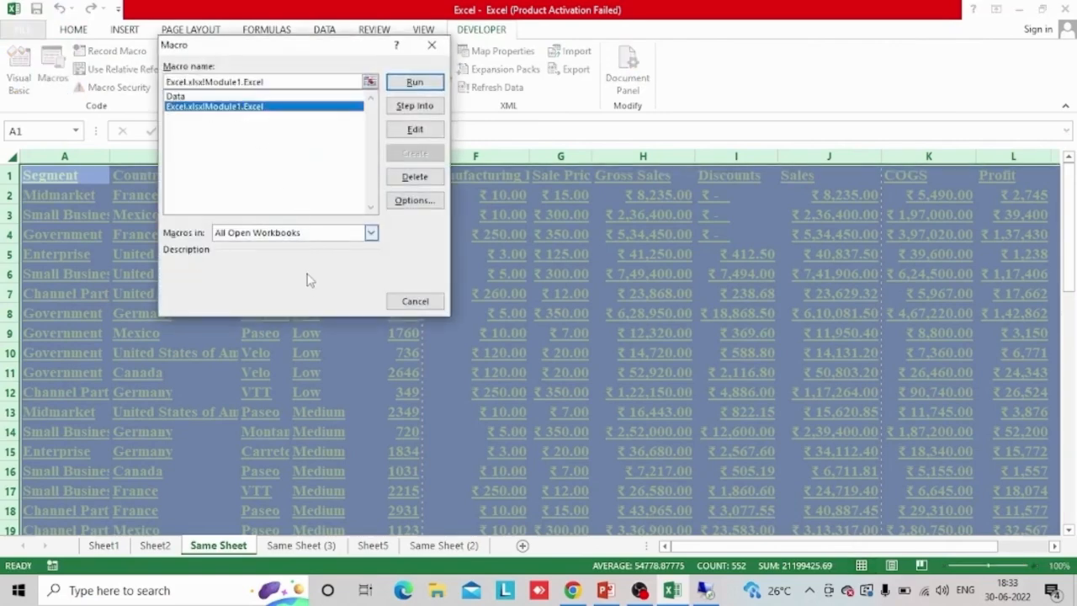
pyautogui.click(423, 304)
# Run the Excel macro on Same Sheet (3) and compare its formatting with Same Sheet
pyautogui.click(300, 546)
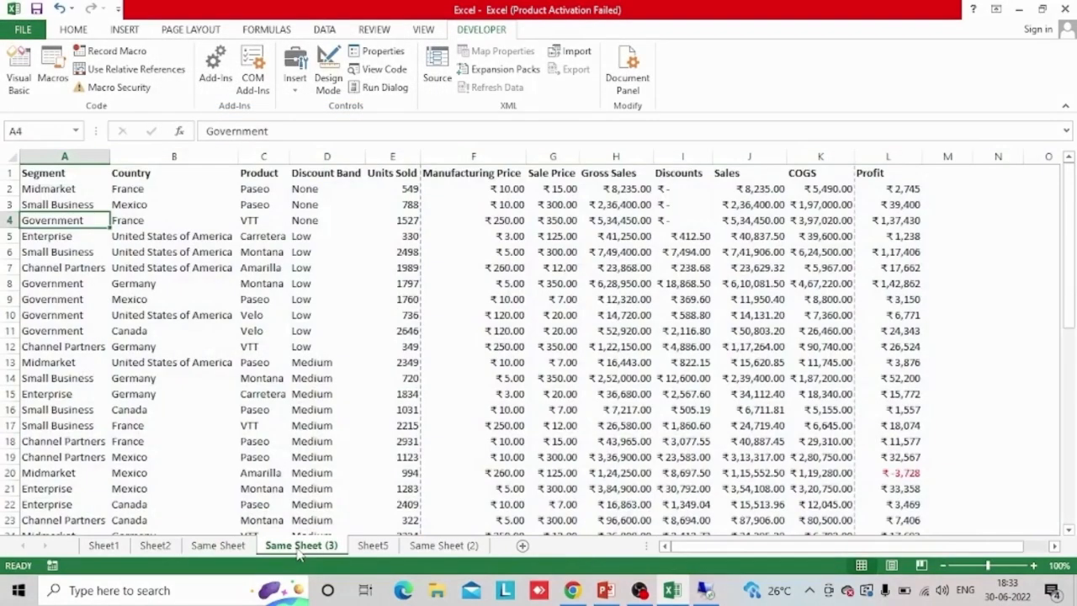
pyautogui.click(45, 71)
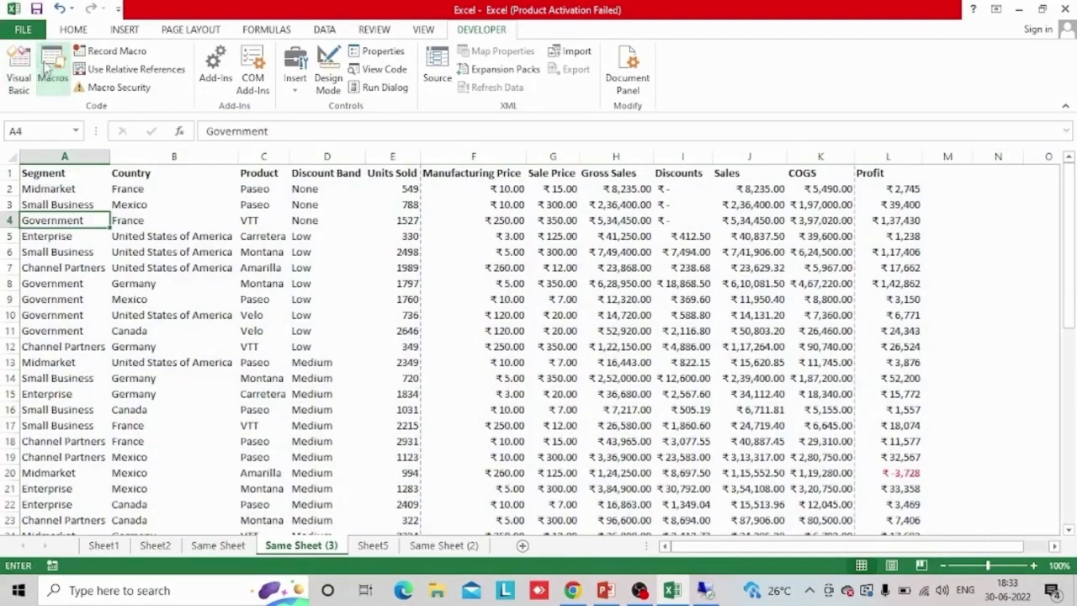
pyautogui.click(207, 107)
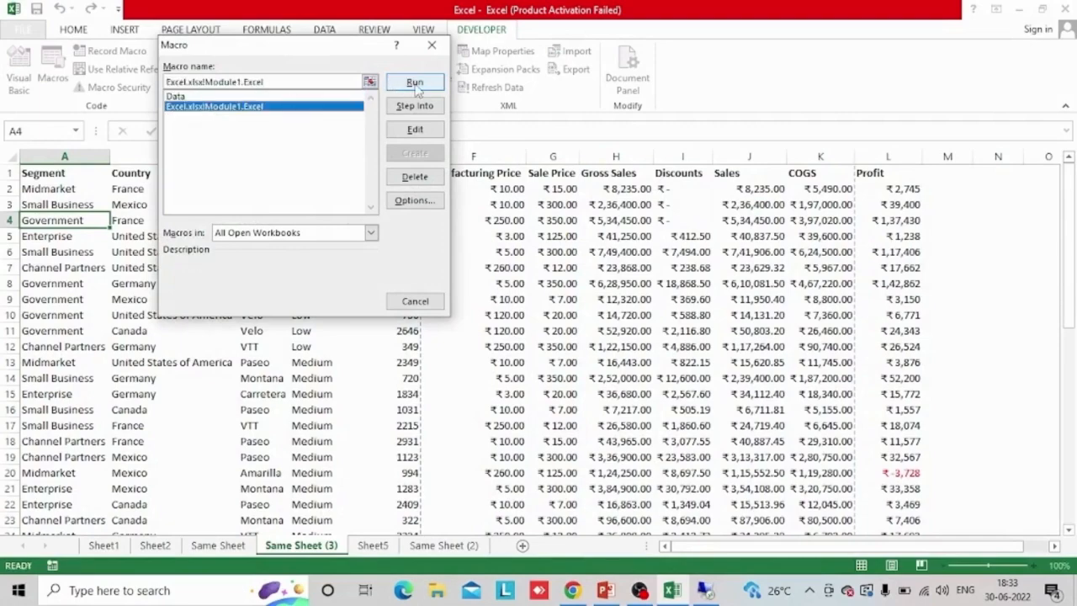
pyautogui.click(415, 83)
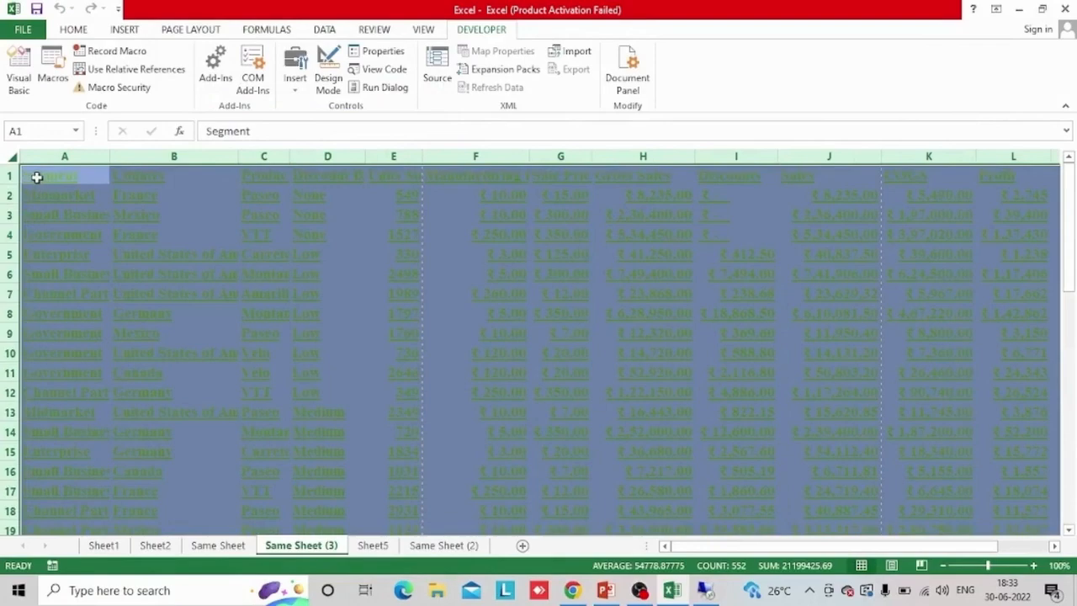
pyautogui.click(229, 548)
pyautogui.click(301, 552)
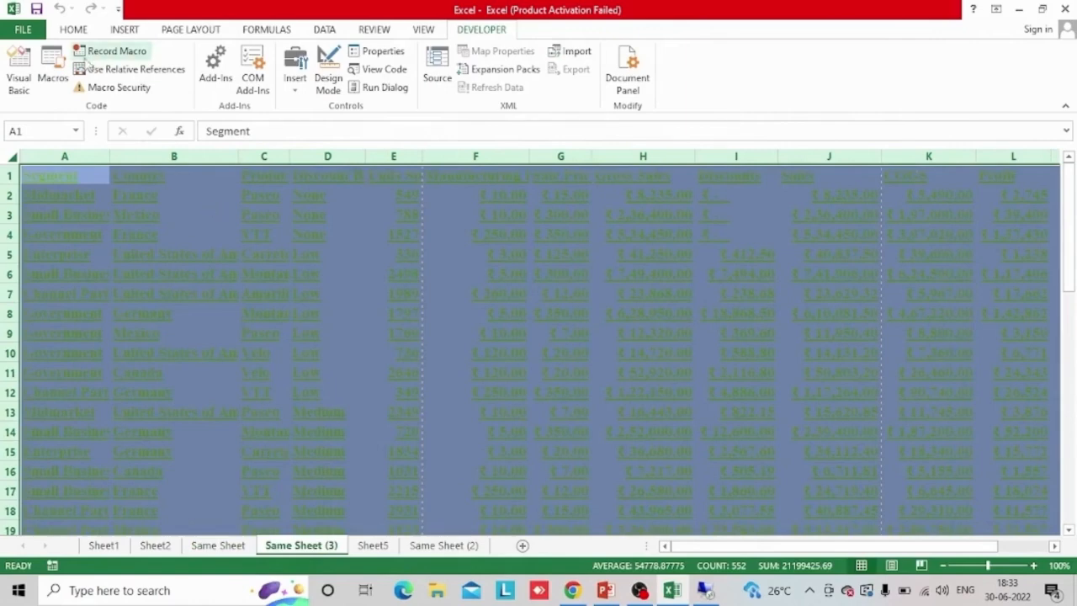
pyautogui.click(55, 78)
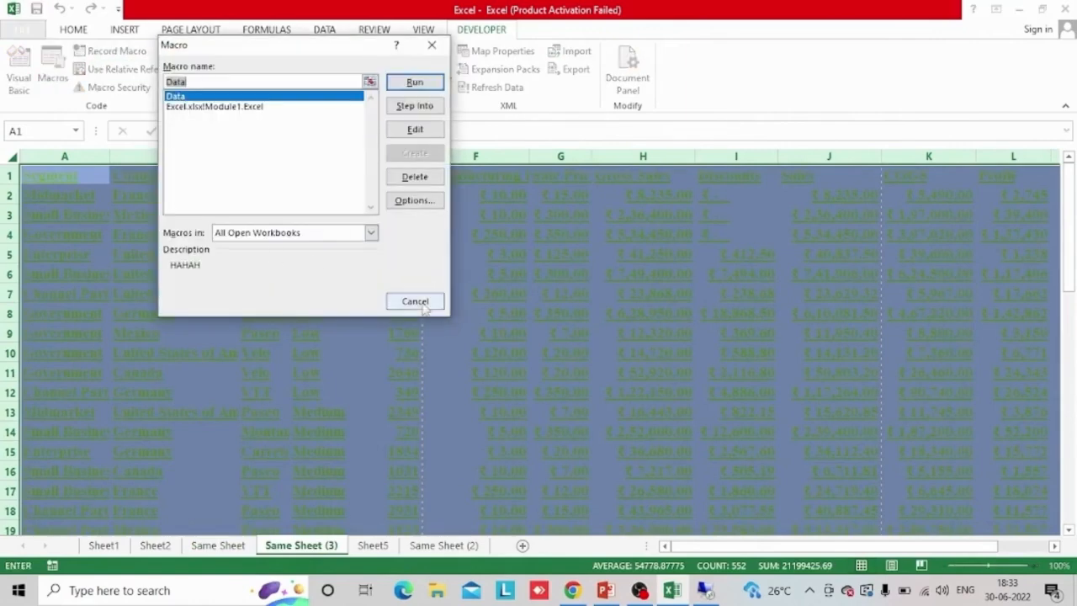
pyautogui.click(416, 302)
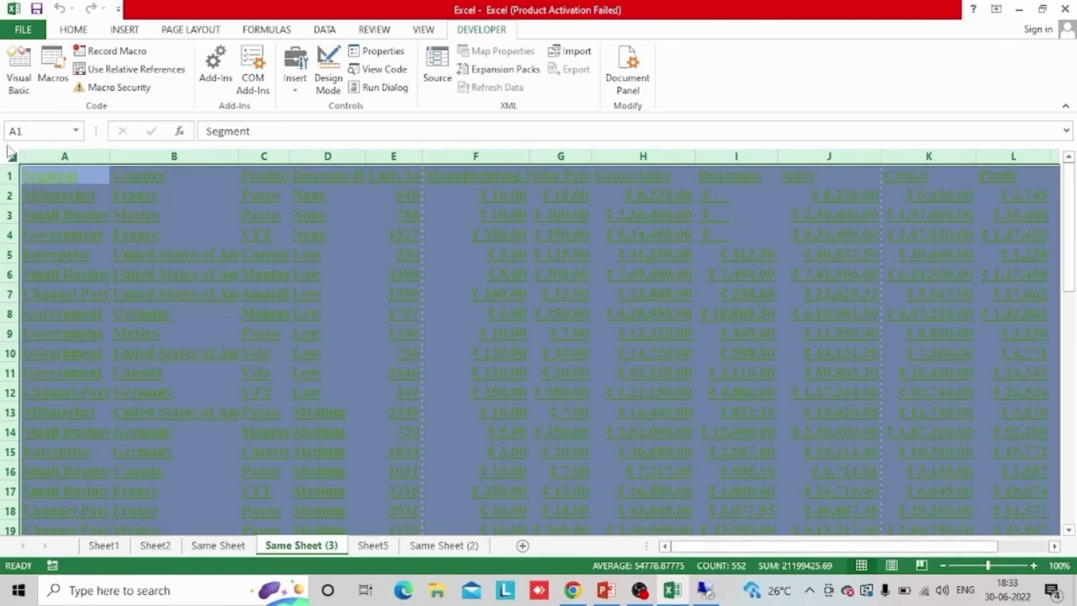
pyautogui.click(81, 32)
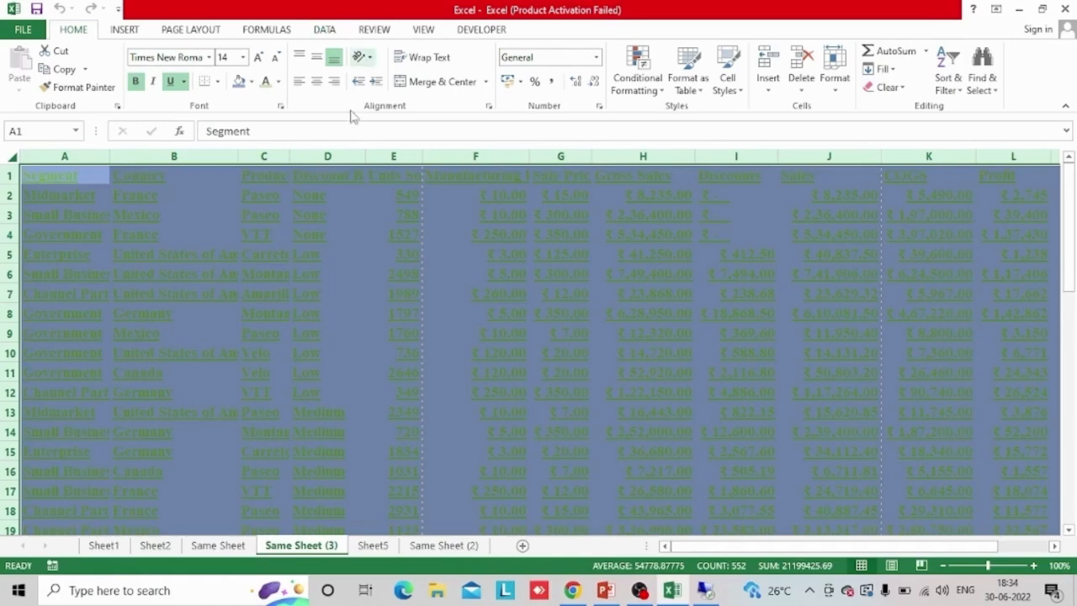
pyautogui.click(487, 34)
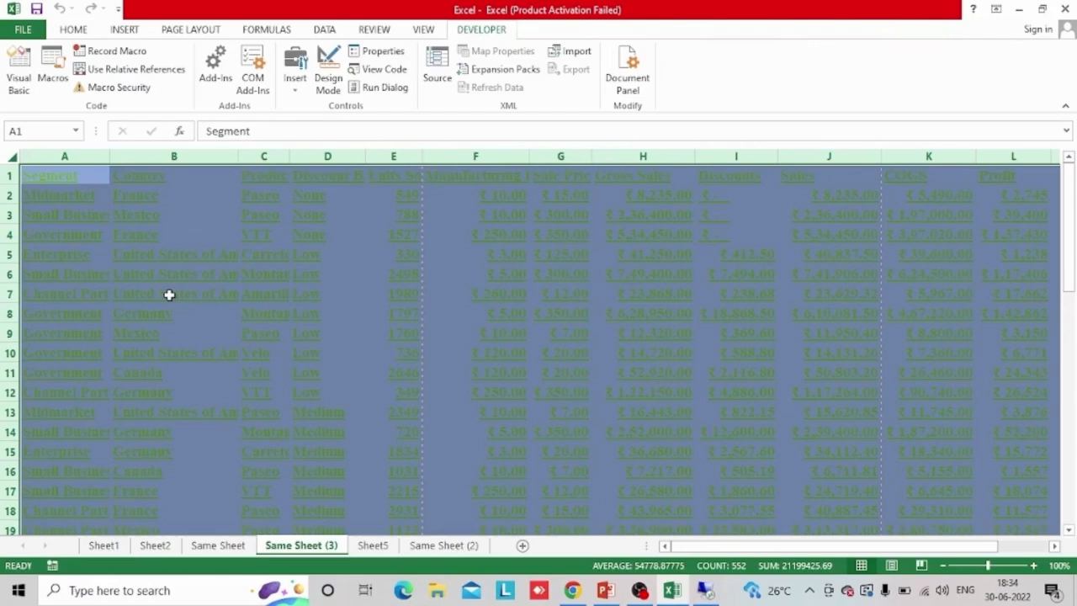
# Run the Data macro on Same Sheet (3) and reapply the Excel macro over its formatting
pyautogui.click(64, 89)
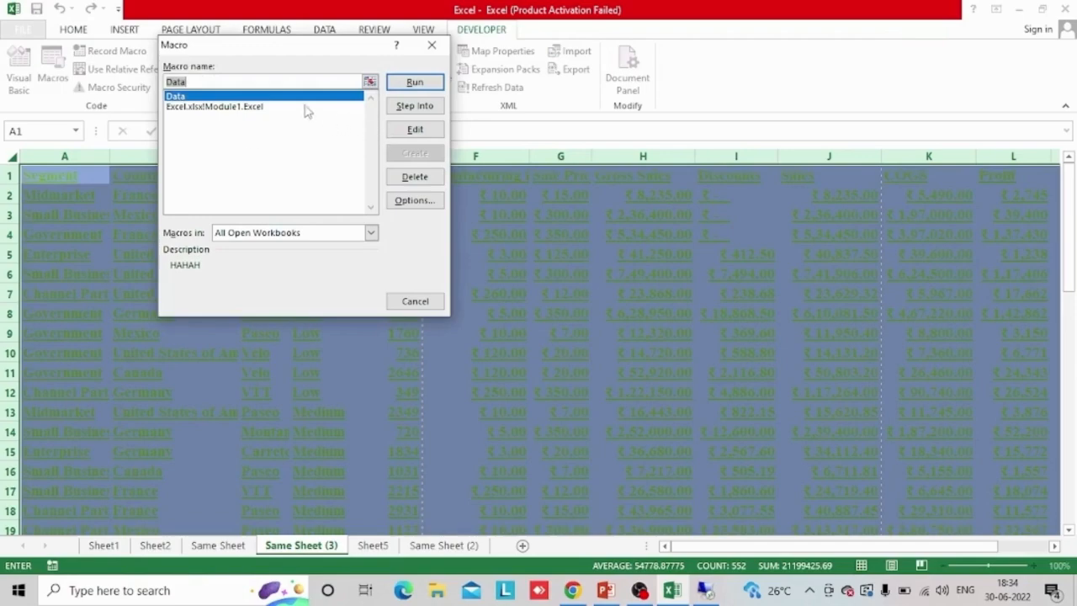
pyautogui.click(414, 84)
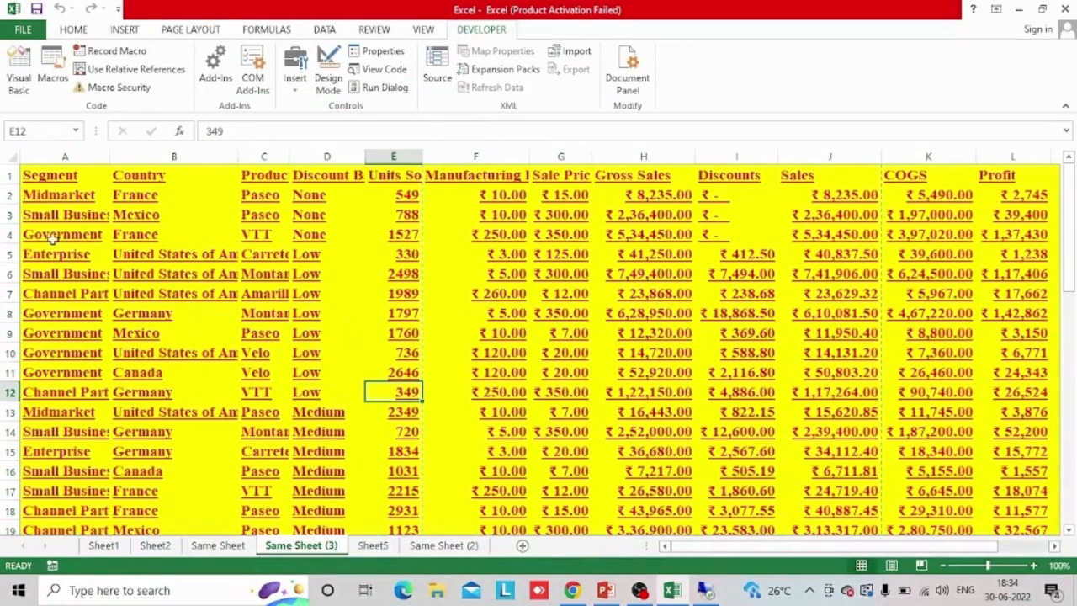
pyautogui.click(57, 78)
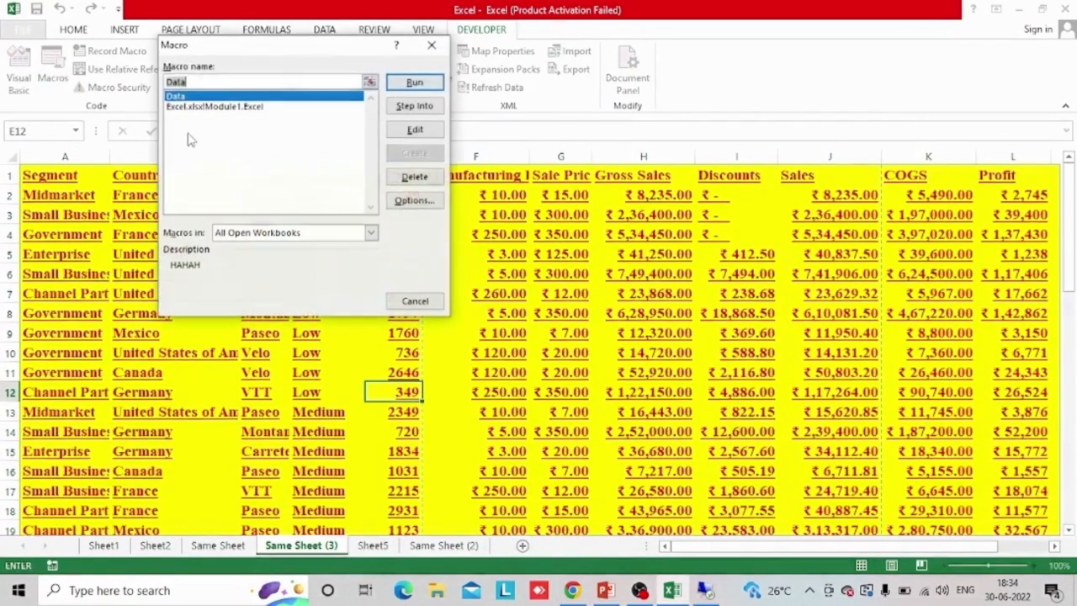
pyautogui.click(307, 106)
pyautogui.click(415, 82)
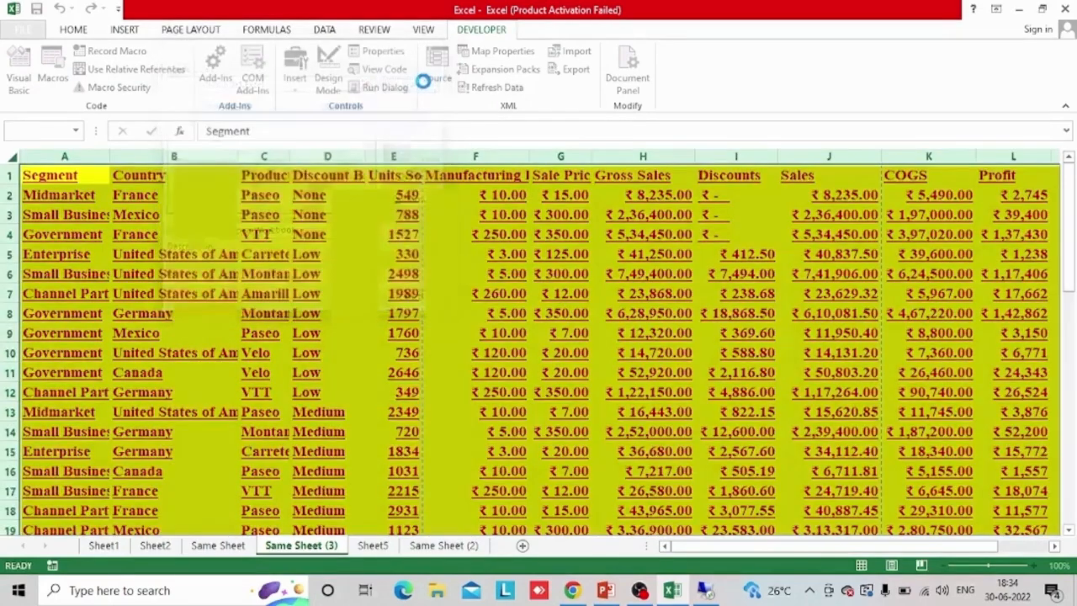
# Open the Data macro for editing, review the recorded VBA code in Module1, and close the code editor
pyautogui.click(52, 77)
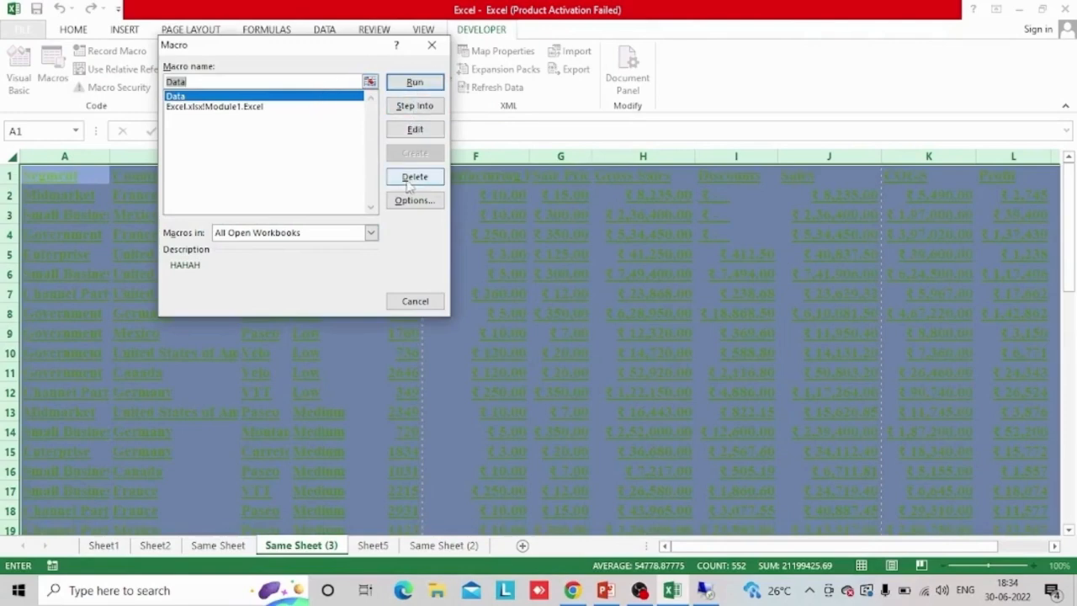
pyautogui.click(416, 128)
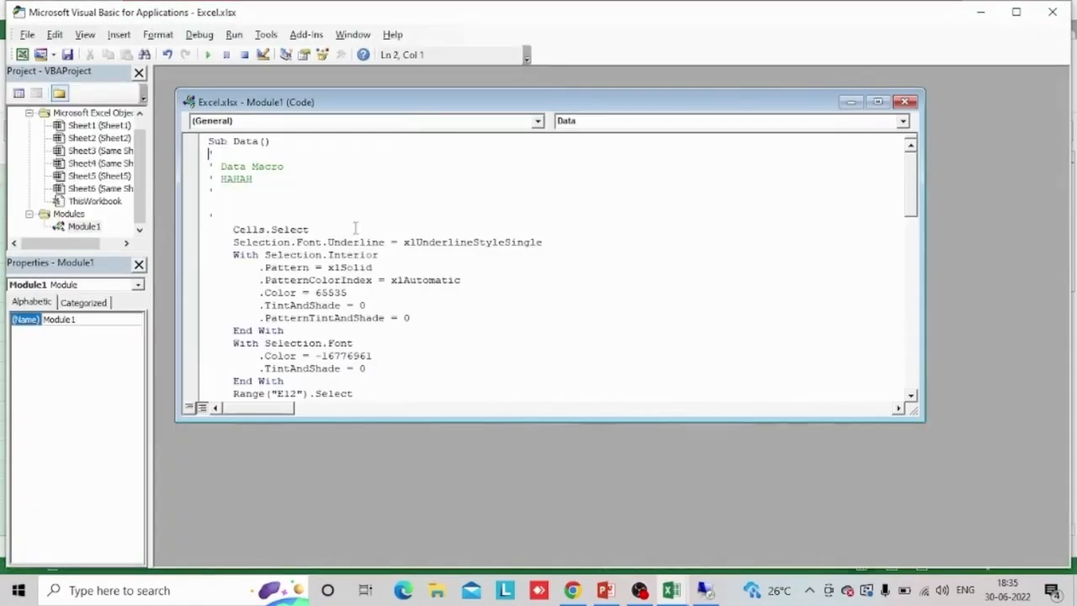
pyautogui.scroll(-16, 333, 338)
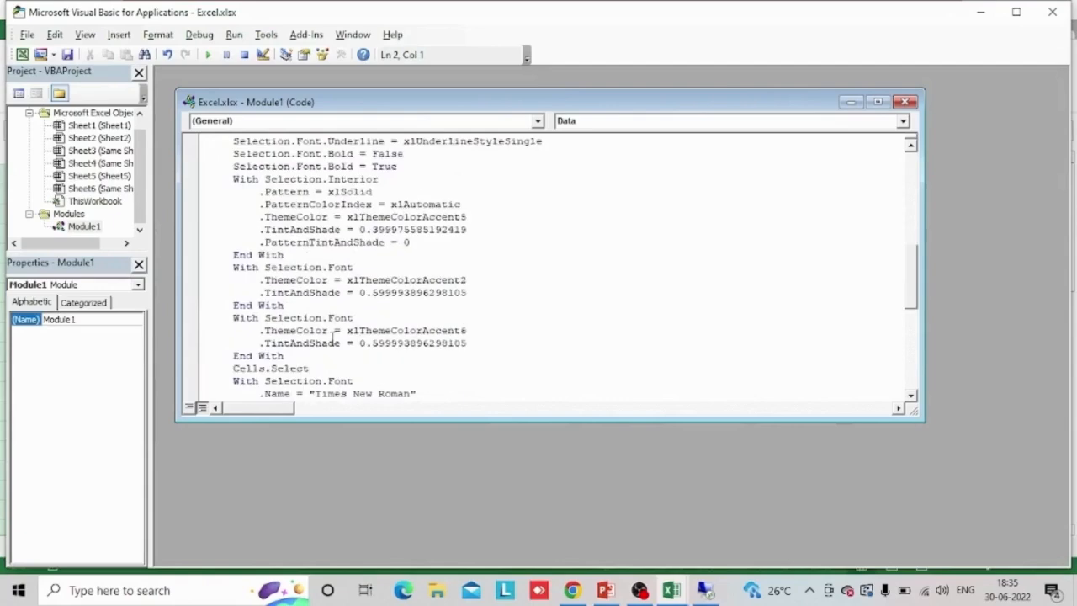
pyautogui.scroll(-3, 333, 338)
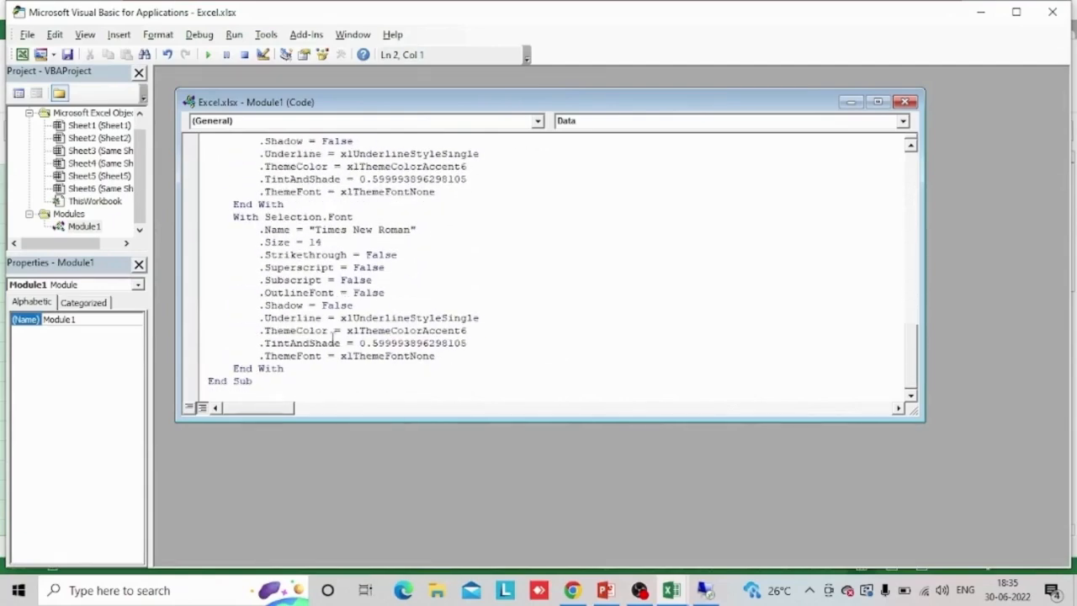
pyautogui.scroll(18, 332, 339)
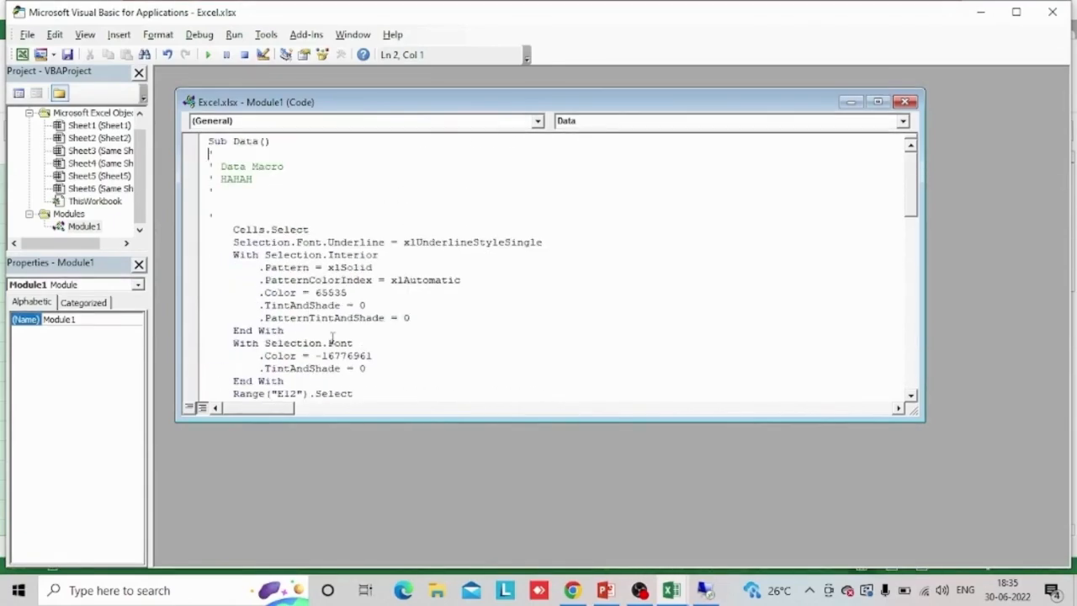
pyautogui.click(905, 102)
pyautogui.click(1052, 12)
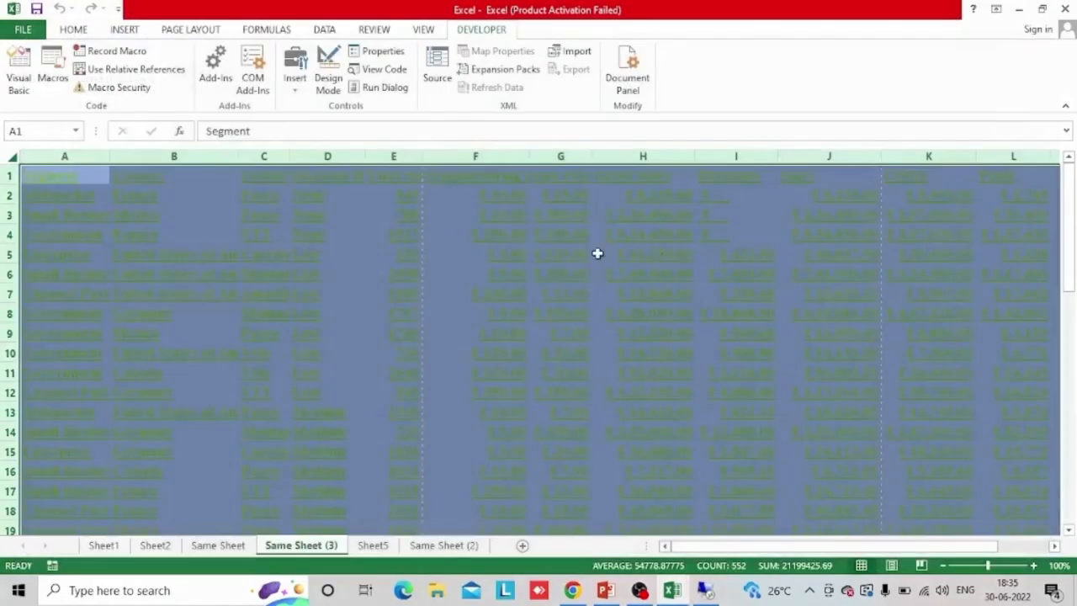
# Delete the Data macro from the workbook and confirm the deletion
pyautogui.click(53, 80)
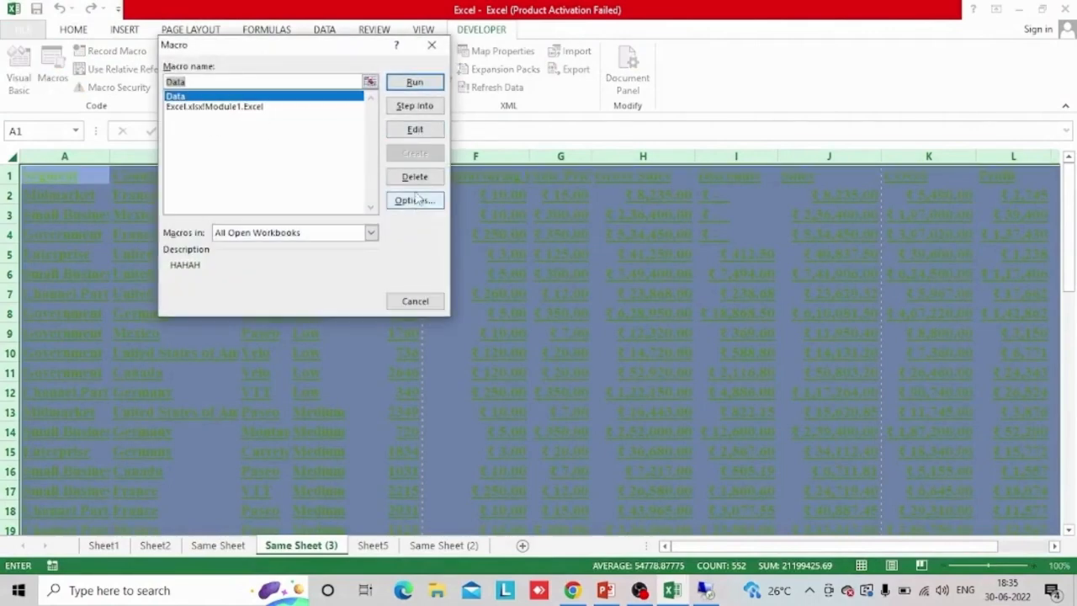
pyautogui.click(415, 178)
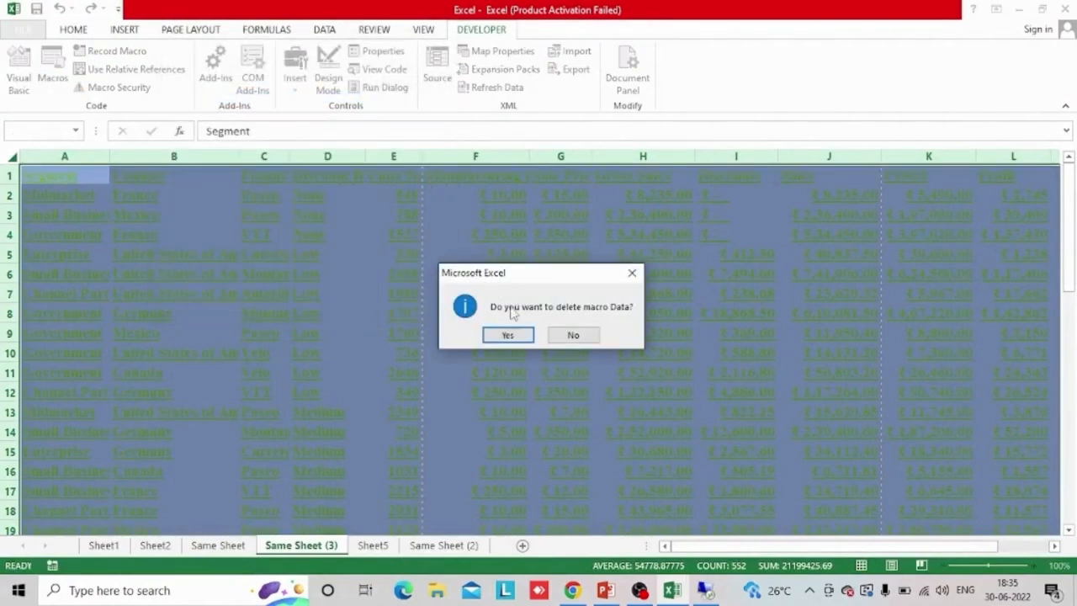
pyautogui.click(508, 335)
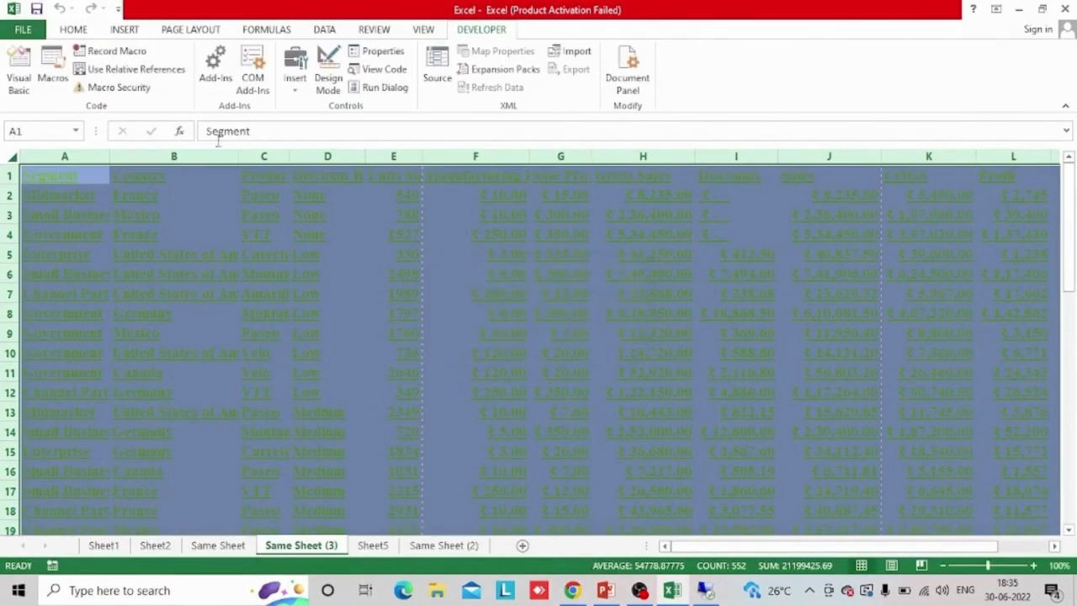
# Review the available macros for This Workbook and for All Open Workbooks, and close the macro list without changes
pyautogui.click(52, 80)
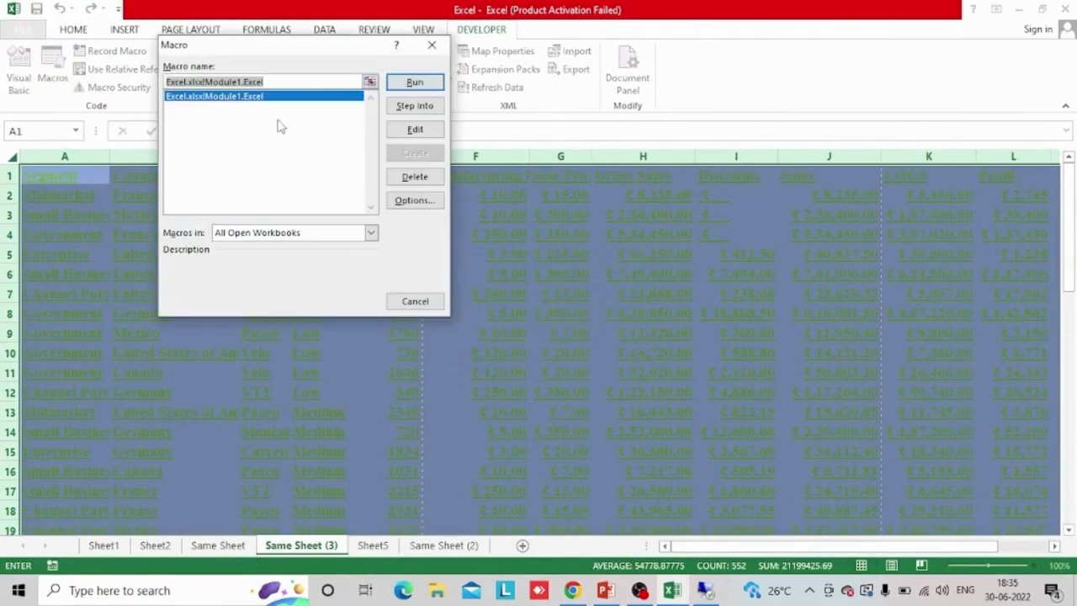
pyautogui.click(274, 235)
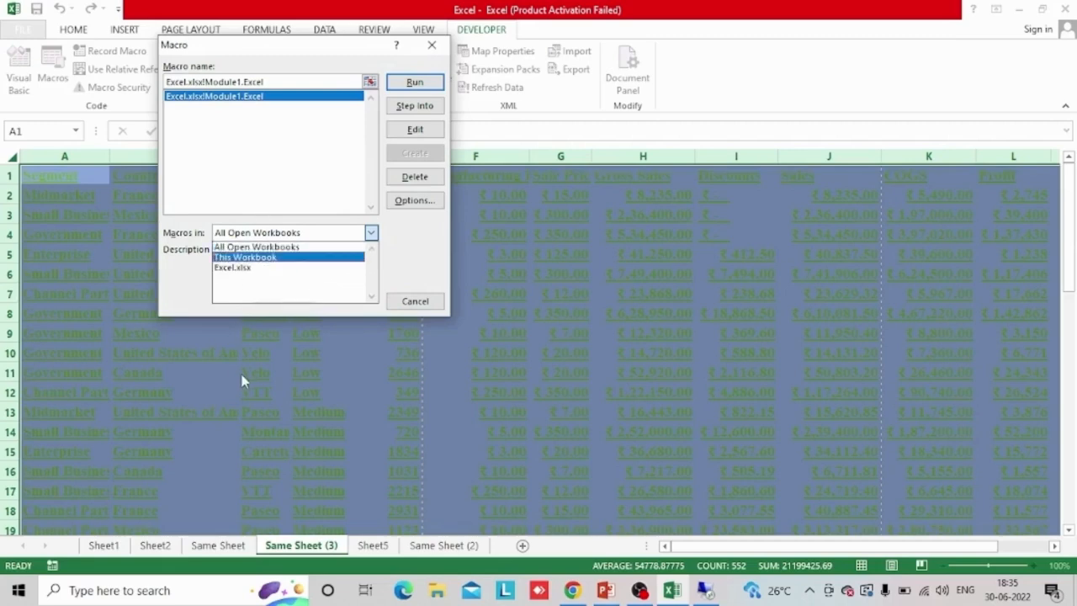
pyautogui.click(313, 266)
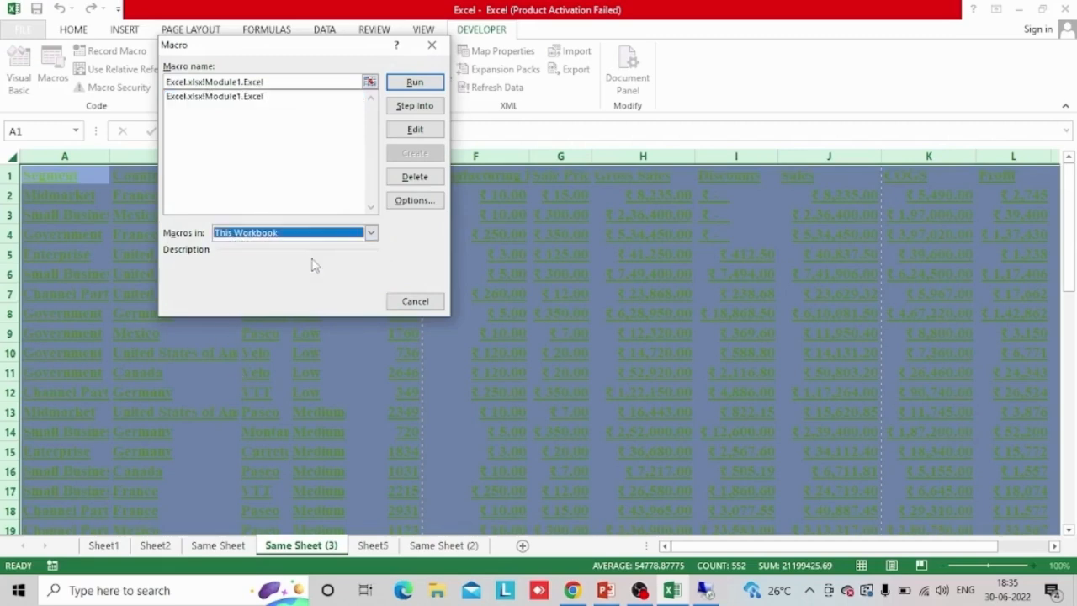
pyautogui.click(294, 232)
pyautogui.click(271, 247)
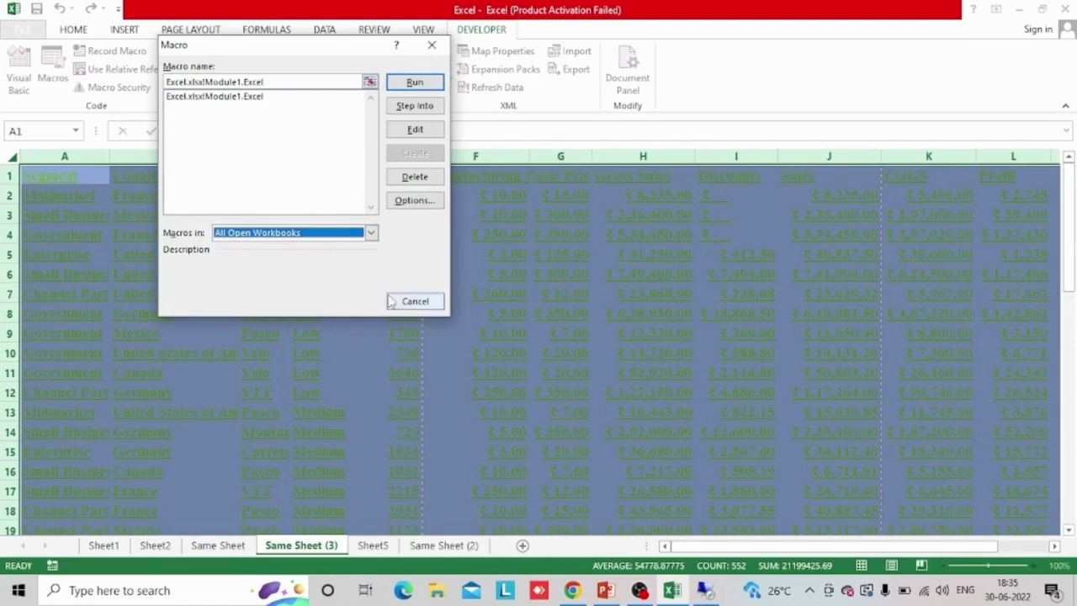
pyautogui.click(414, 301)
# Clear the whole-sheet selection on Same Sheet (3) and make cell A1 active
pyautogui.click(242, 251)
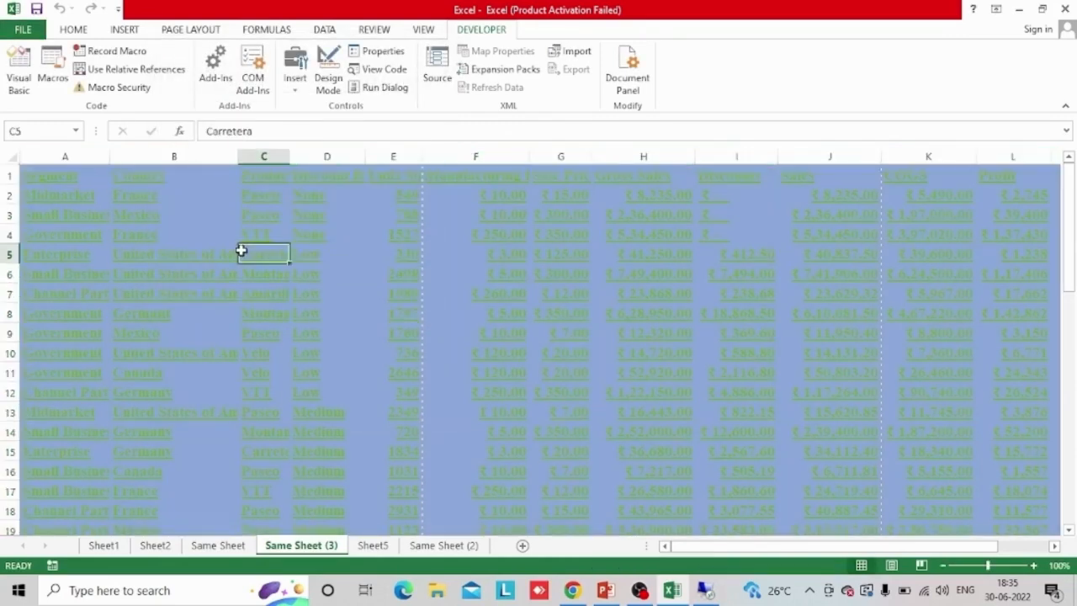
pyautogui.press('Left')
pyautogui.press('Left')
pyautogui.press('Up')
pyautogui.press('Up')
pyautogui.press('Up')
pyautogui.press('Up')
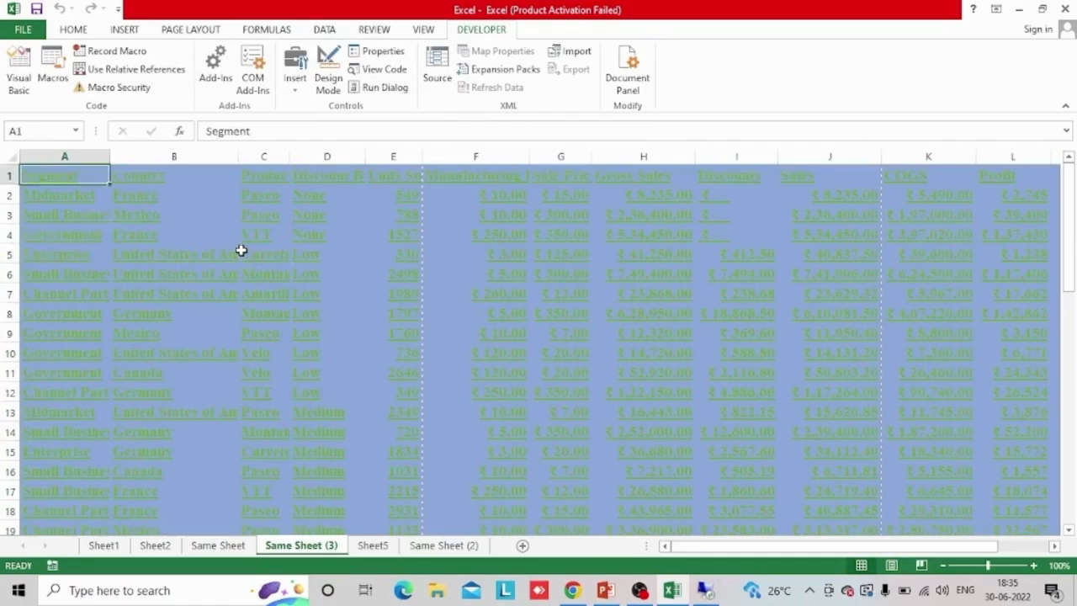
# Set the font size of all cells on Same Sheet to 12
pyautogui.click(218, 546)
pyautogui.click(74, 229)
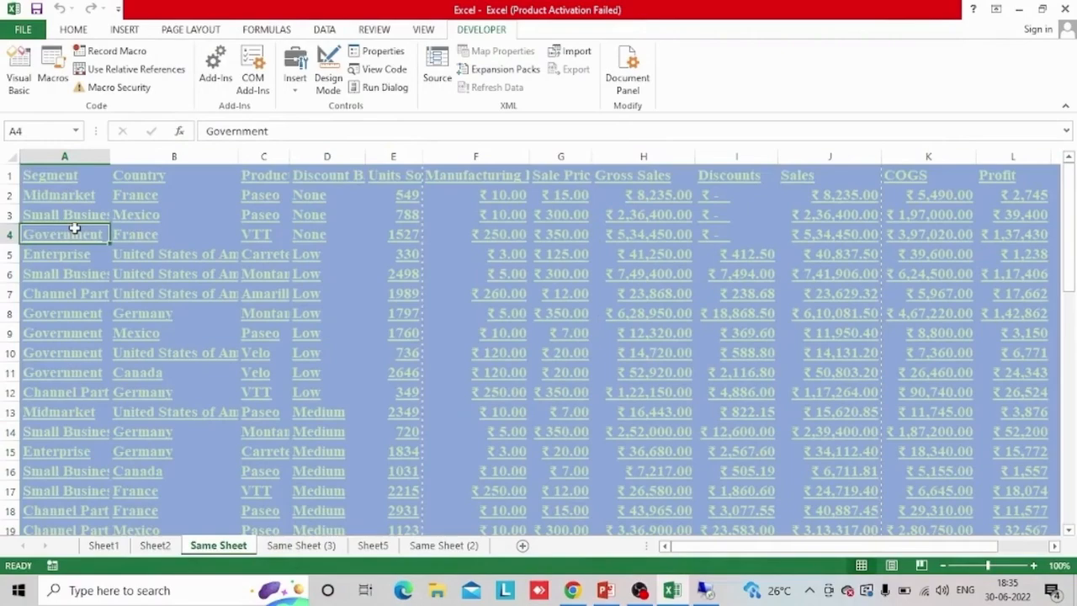
pyautogui.click(16, 158)
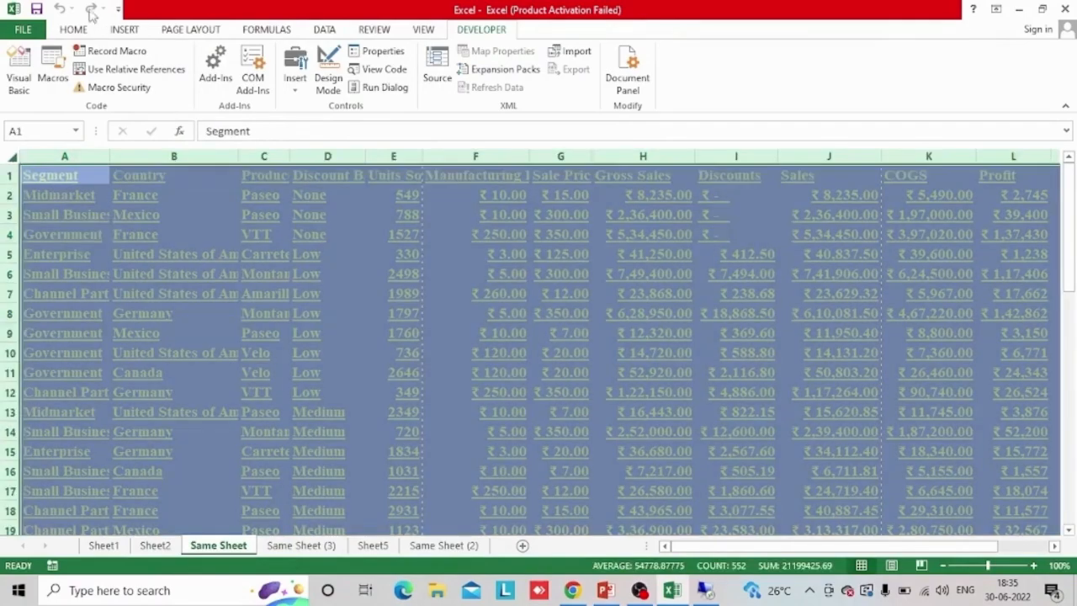
pyautogui.click(76, 30)
pyautogui.click(243, 57)
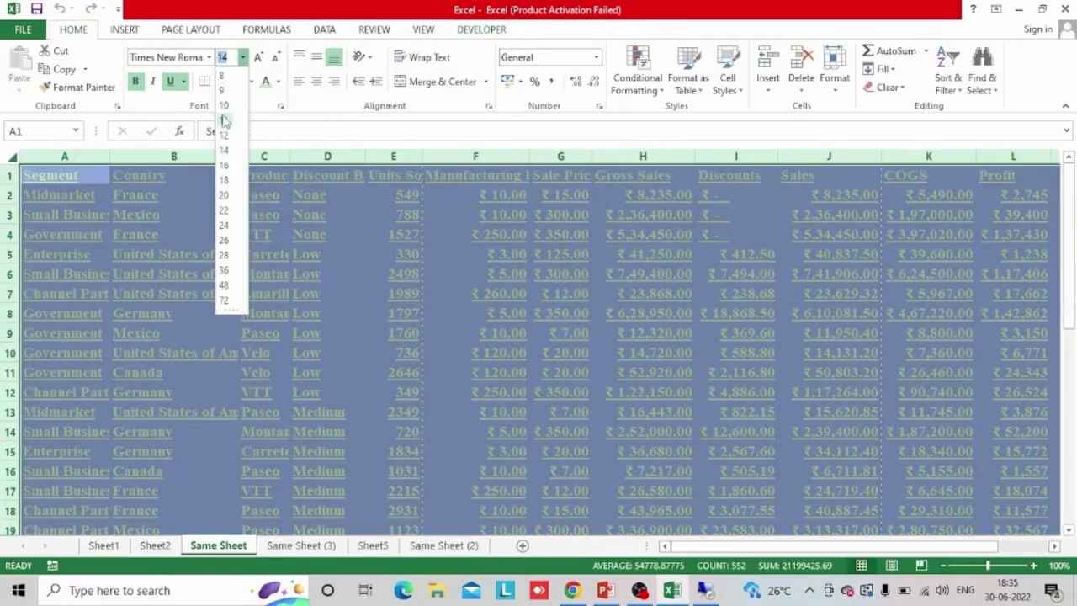
pyautogui.click(224, 133)
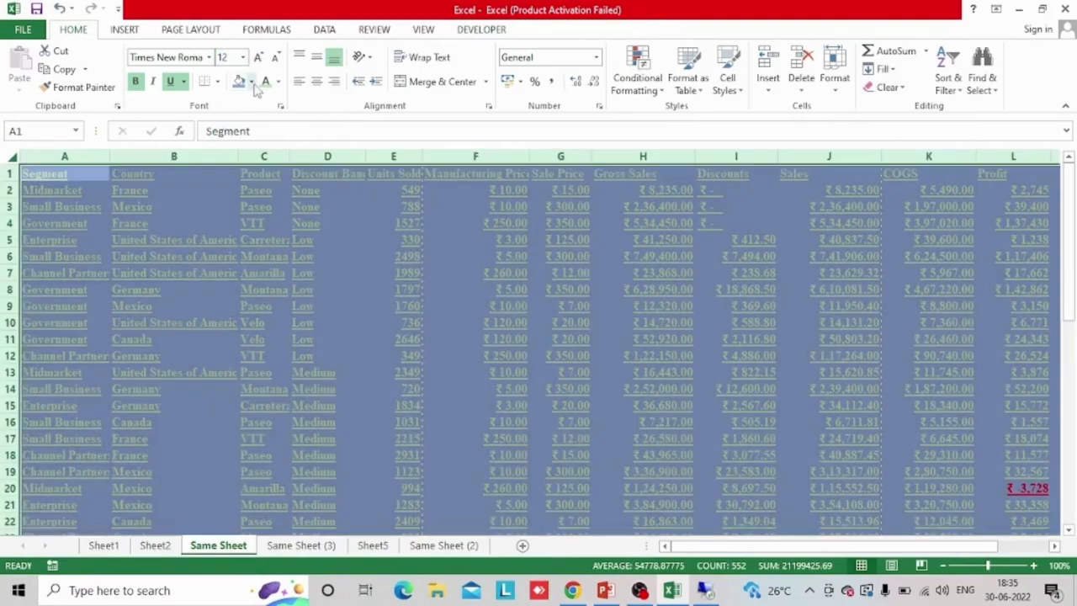
# Change the fill of all cells on Same Sheet to white and the font colour to black
pyautogui.click(251, 82)
pyautogui.click(238, 110)
pyautogui.click(278, 81)
pyautogui.click(279, 136)
pyautogui.click(278, 133)
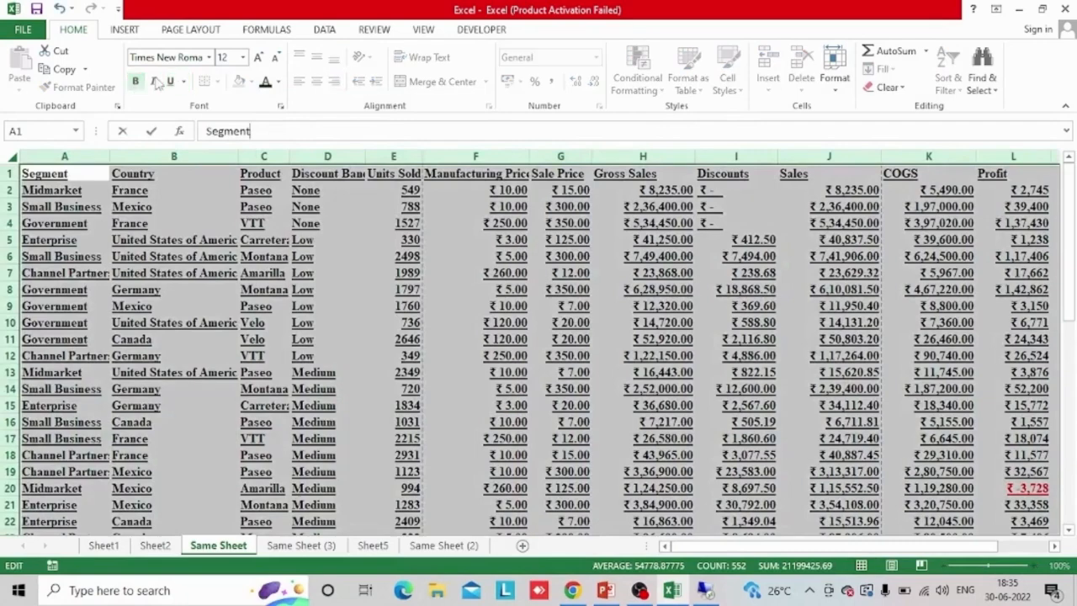
pyautogui.click(181, 228)
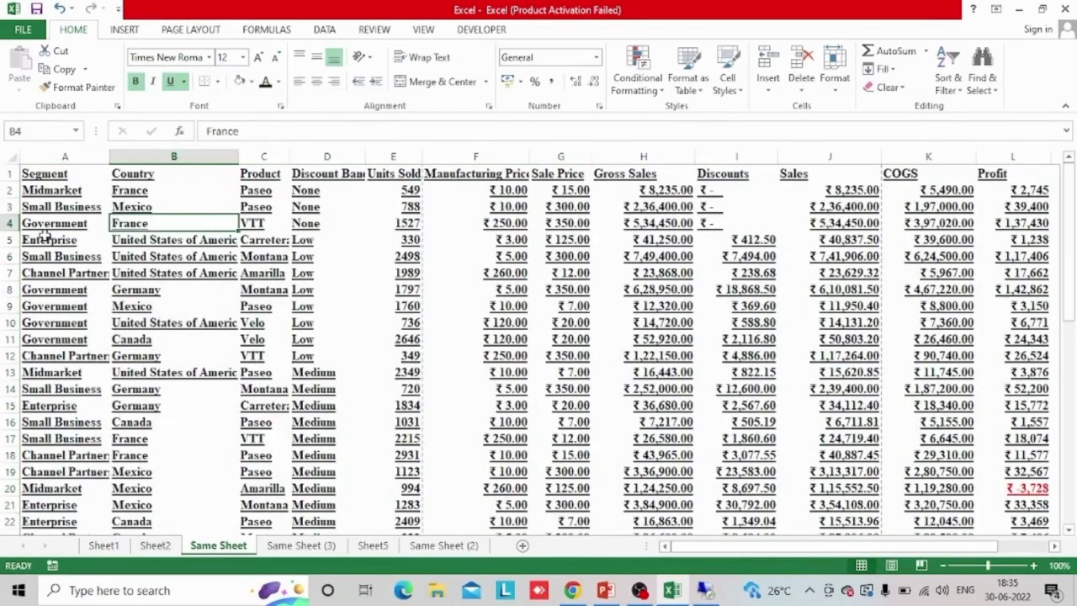
# Remove bold and underline from all cells on Same Sheet and return to cell A1
pyautogui.click(9, 158)
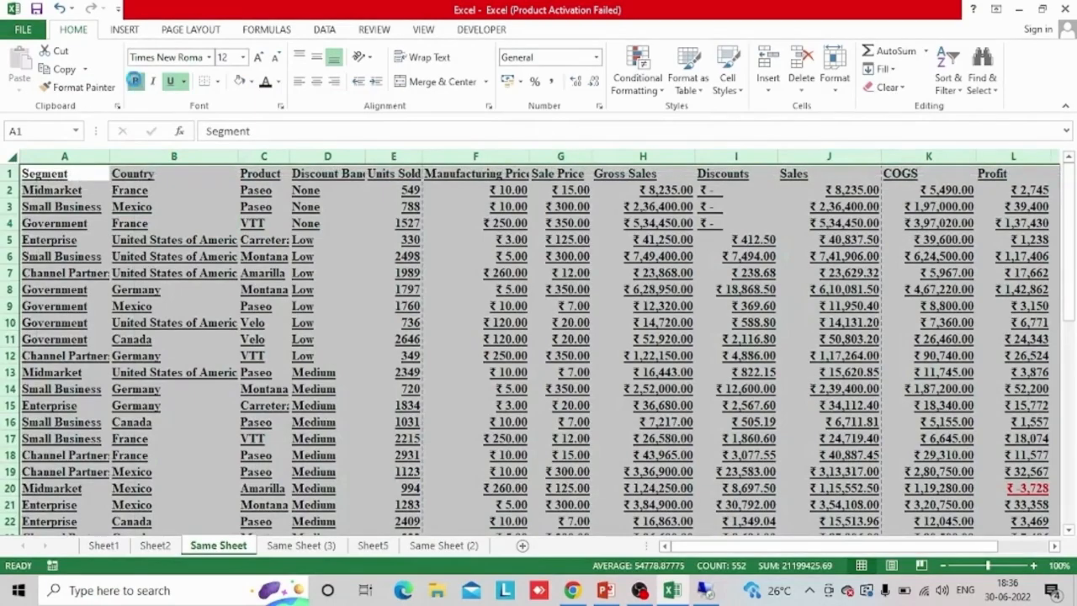
pyautogui.click(135, 81)
pyautogui.click(171, 81)
pyautogui.click(175, 83)
pyautogui.click(278, 337)
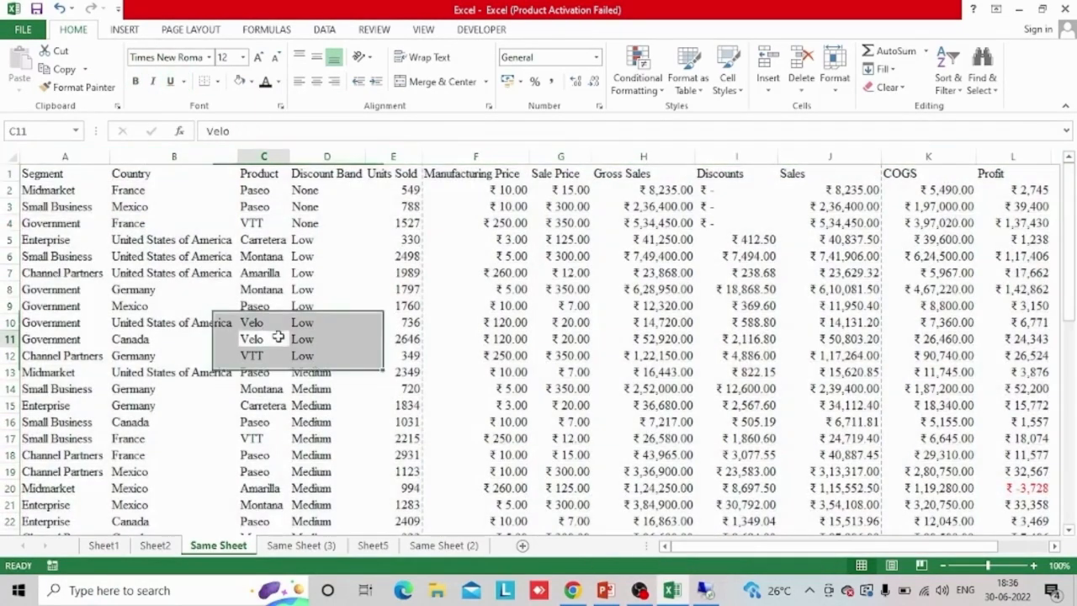
pyautogui.press('Left')
pyautogui.press('Left')
pyautogui.press('Up')
pyautogui.hotkey('ctrl', 'Up')
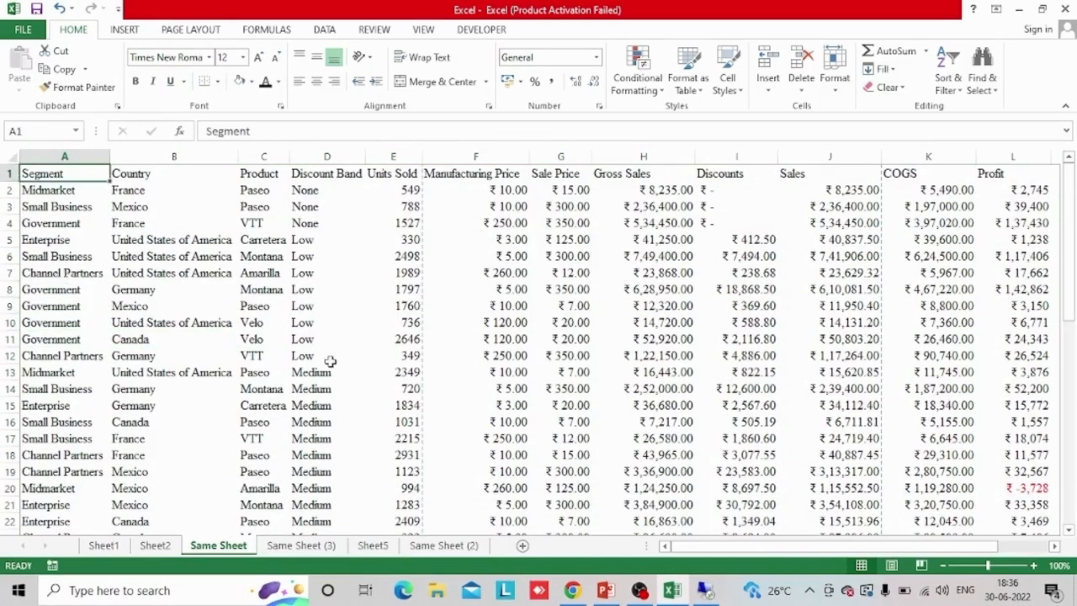
# Examine the ribbon customization options to see where the Developer tab is enabled, and close the Excel options
pyautogui.click(323, 30)
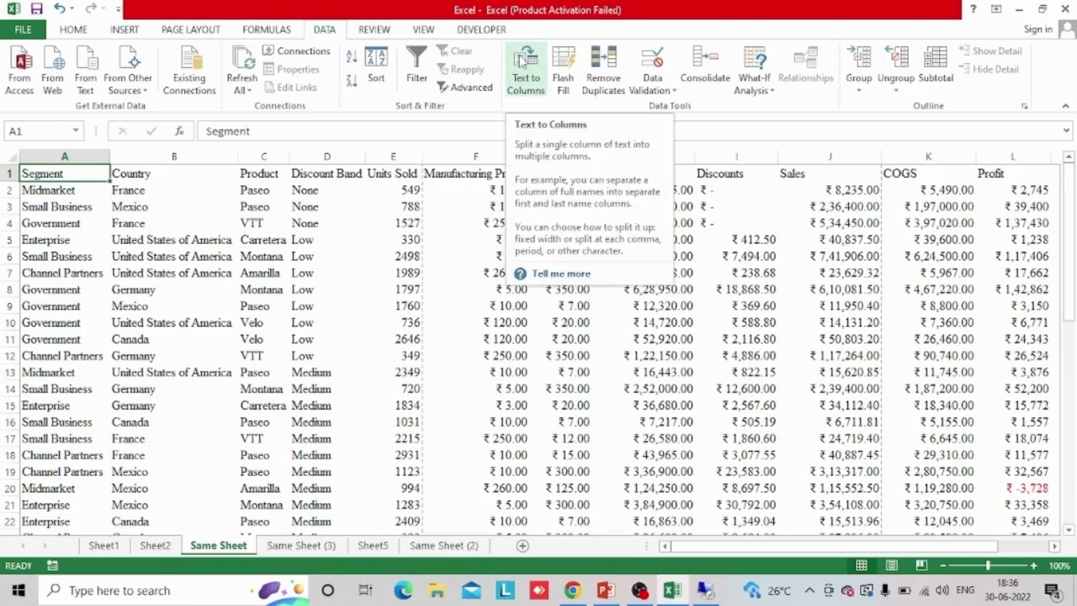
pyautogui.click(23, 29)
pyautogui.click(33, 385)
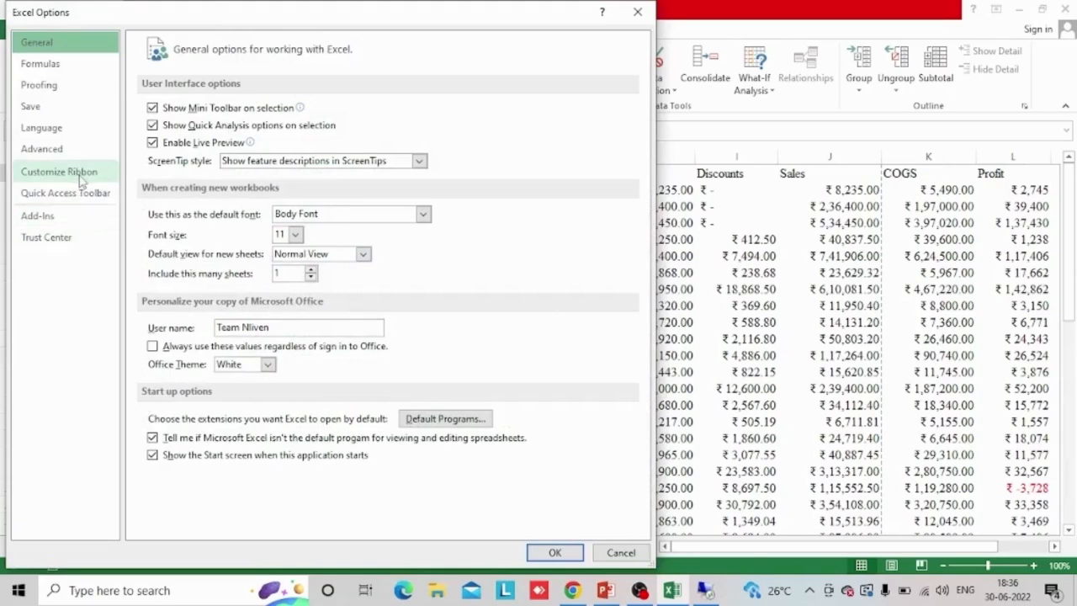
pyautogui.click(77, 173)
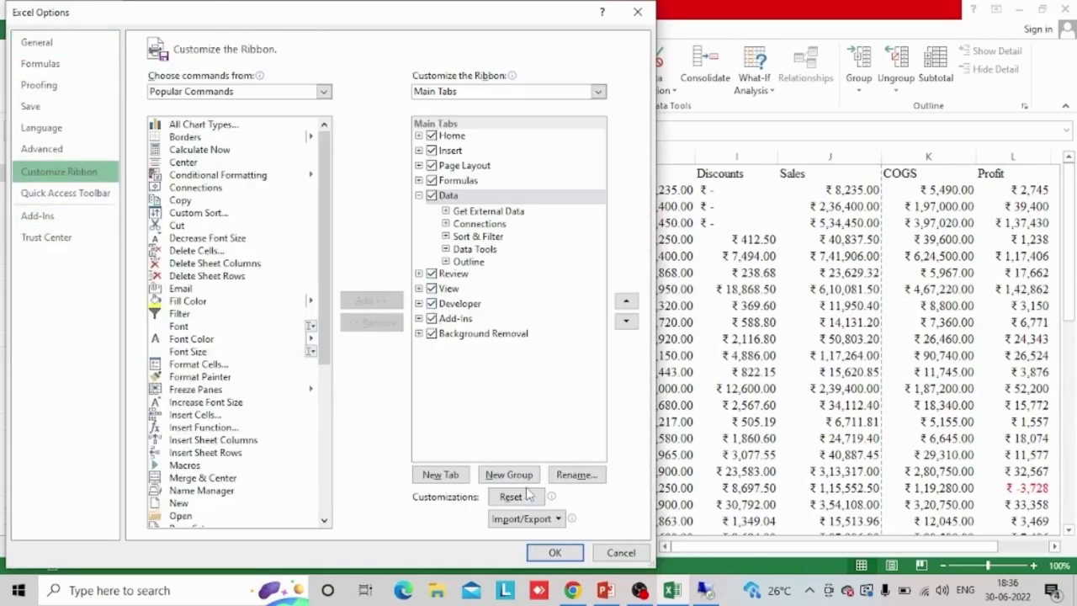
pyautogui.click(553, 553)
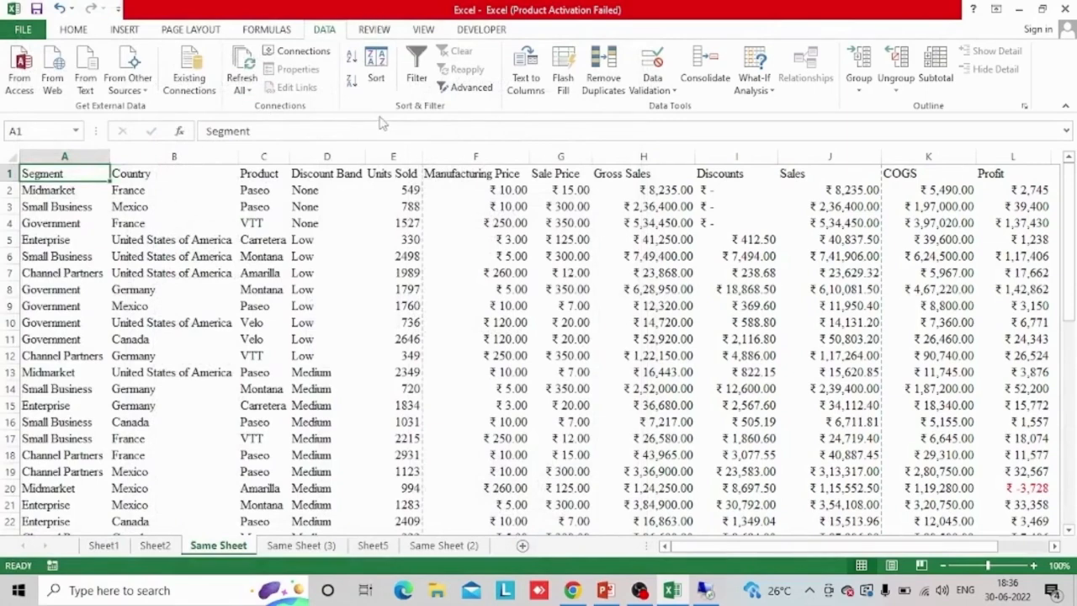
# Start recording a macro named EXCELONE, stored in This Workbook, with the description TRAINING
pyautogui.click(485, 29)
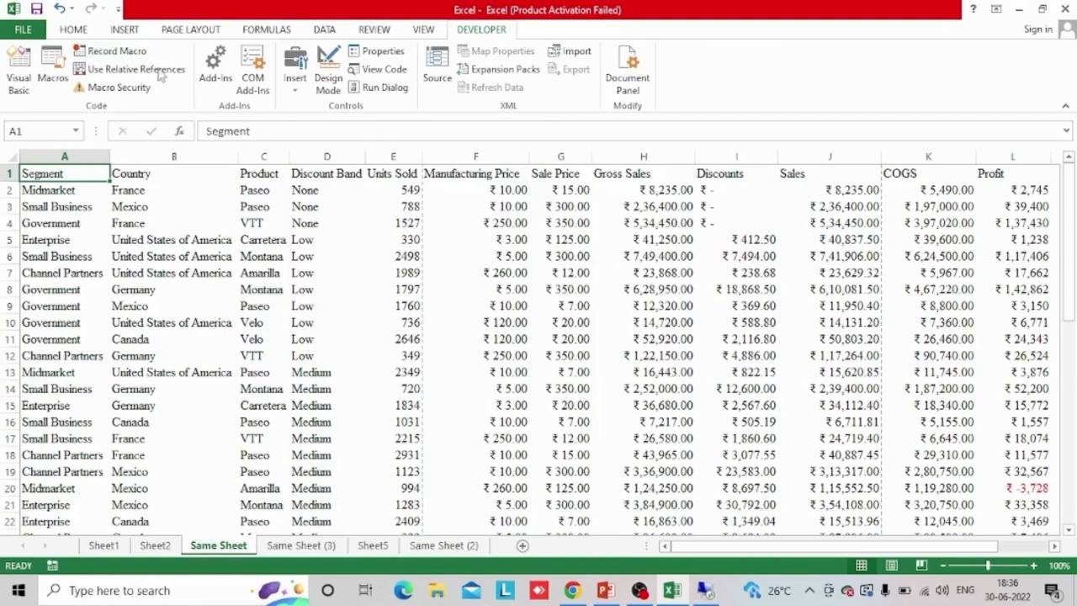
pyautogui.click(102, 58)
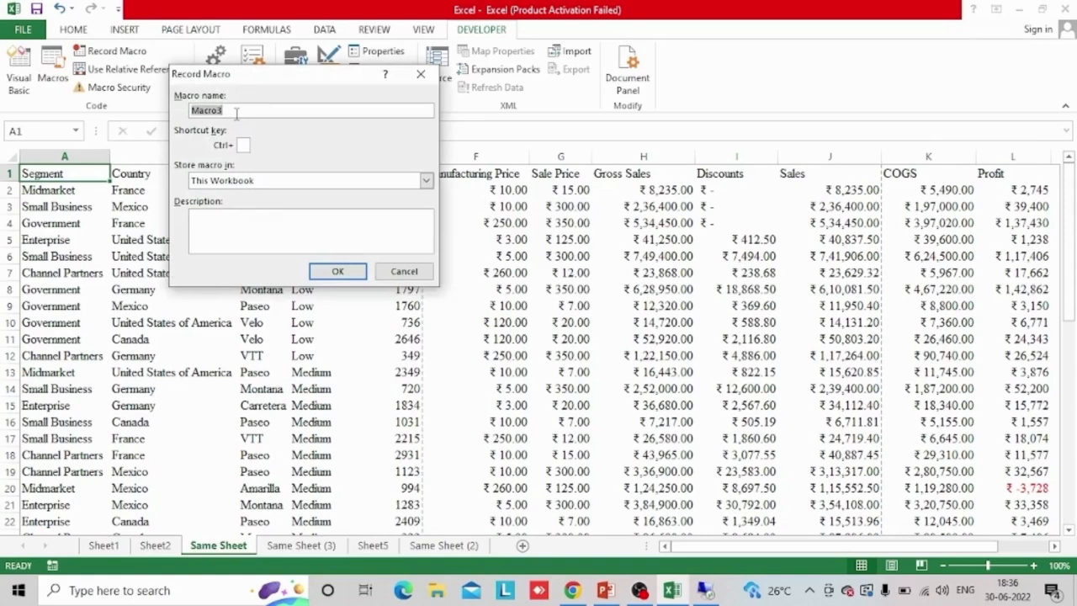
pyautogui.press('capslock')
pyautogui.write('E')
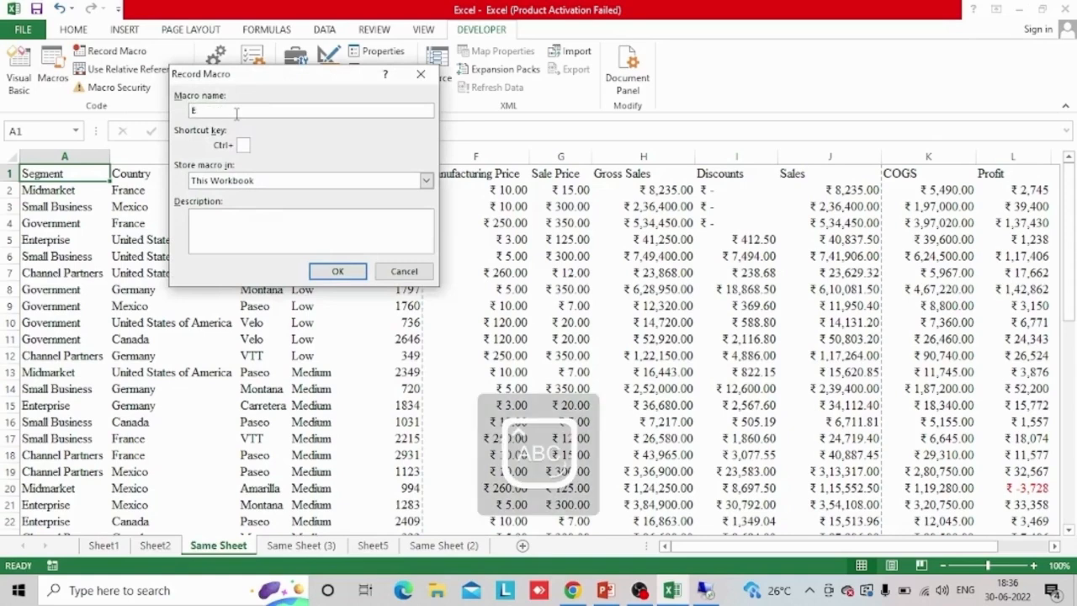
pyautogui.press('BackSpace')
pyautogui.press('BackSpace')
pyautogui.press('BackSpace')
pyautogui.press('BackSpace')
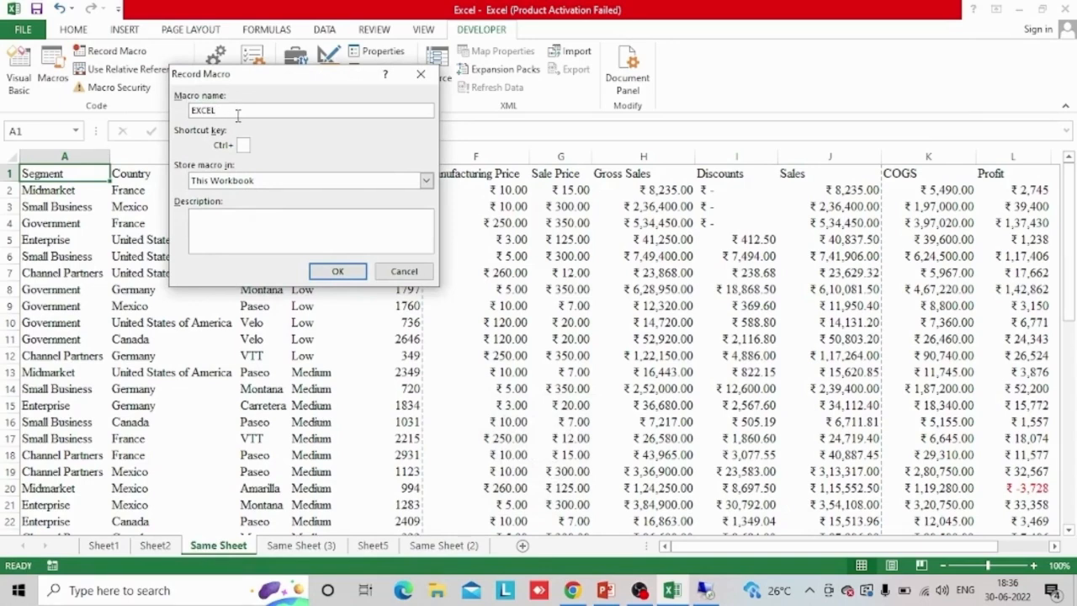
pyautogui.write('CELONE')
pyautogui.click(223, 217)
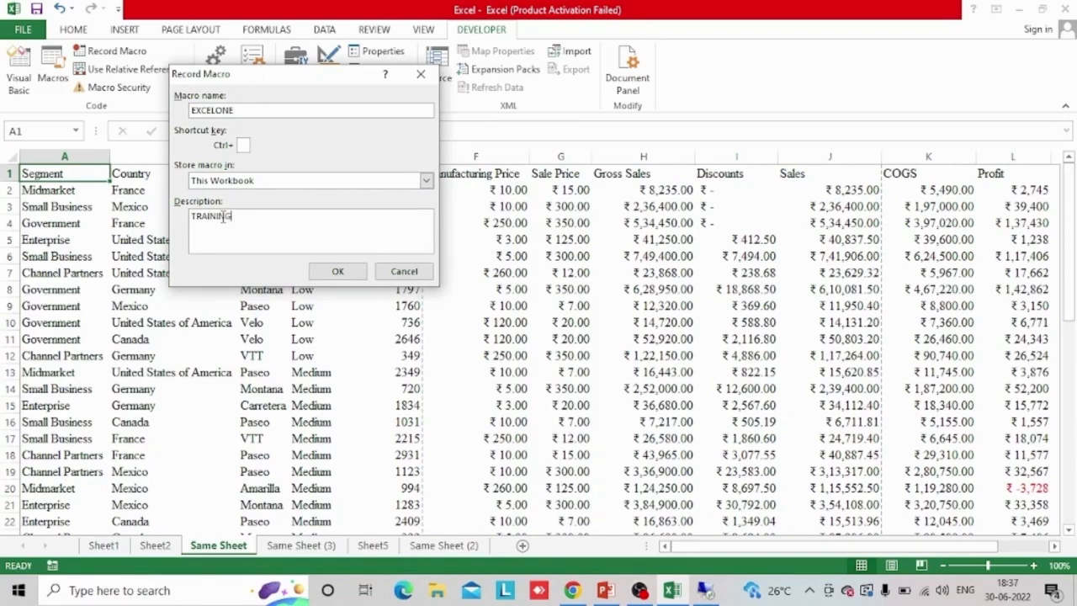
pyautogui.click(349, 272)
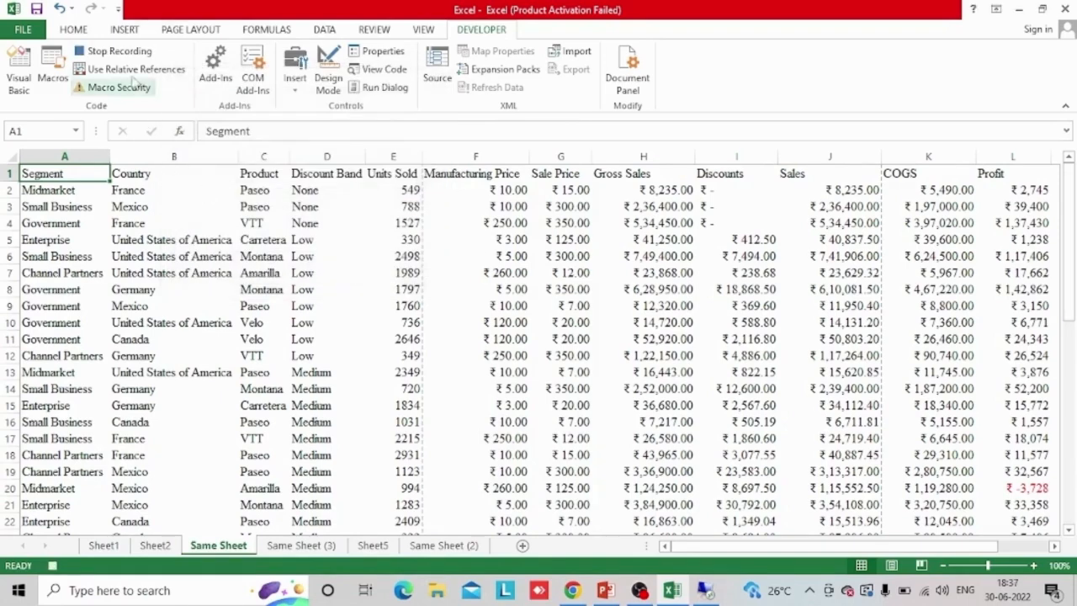
# Fill all cells on Same Sheet with light green
pyautogui.click(76, 30)
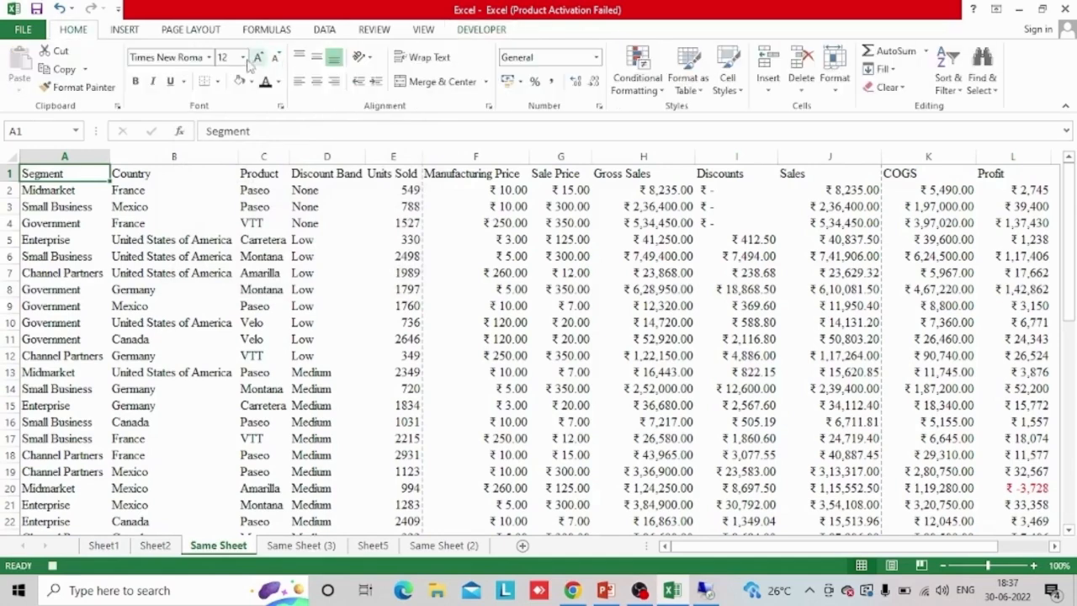
pyautogui.click(13, 159)
pyautogui.click(251, 81)
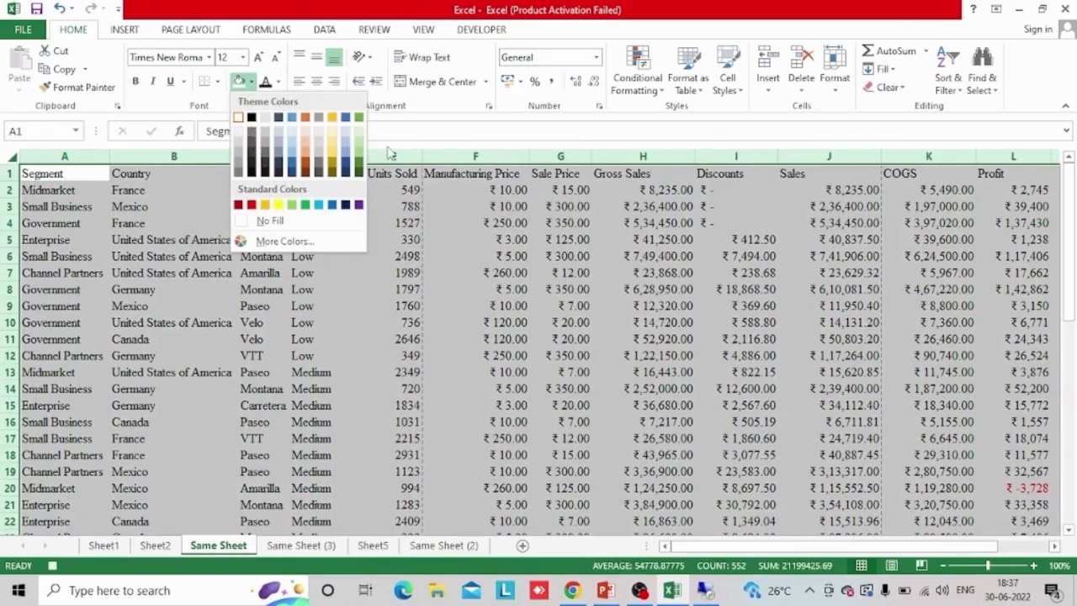
pyautogui.click(360, 149)
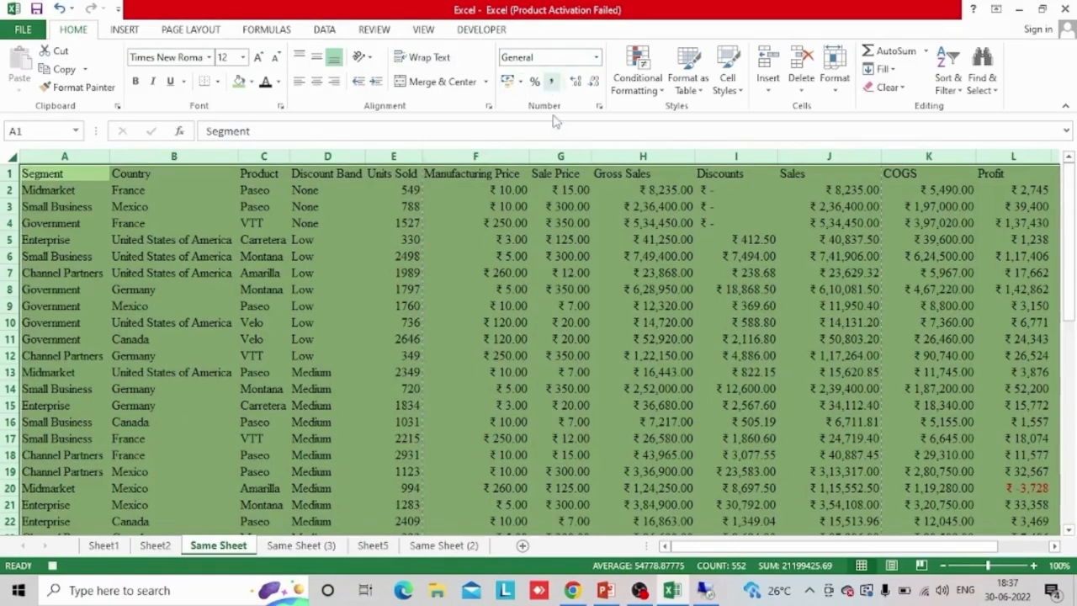
pyautogui.click(541, 191)
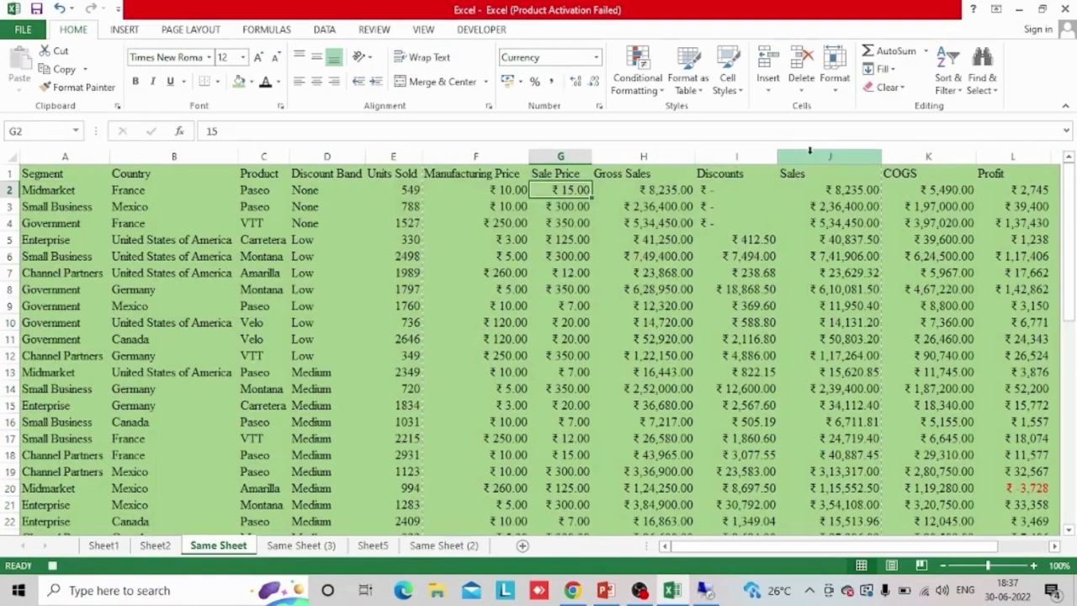
# Apply the Percentage number format to the Manufacturing Price column
pyautogui.click(481, 154)
pyautogui.click(534, 81)
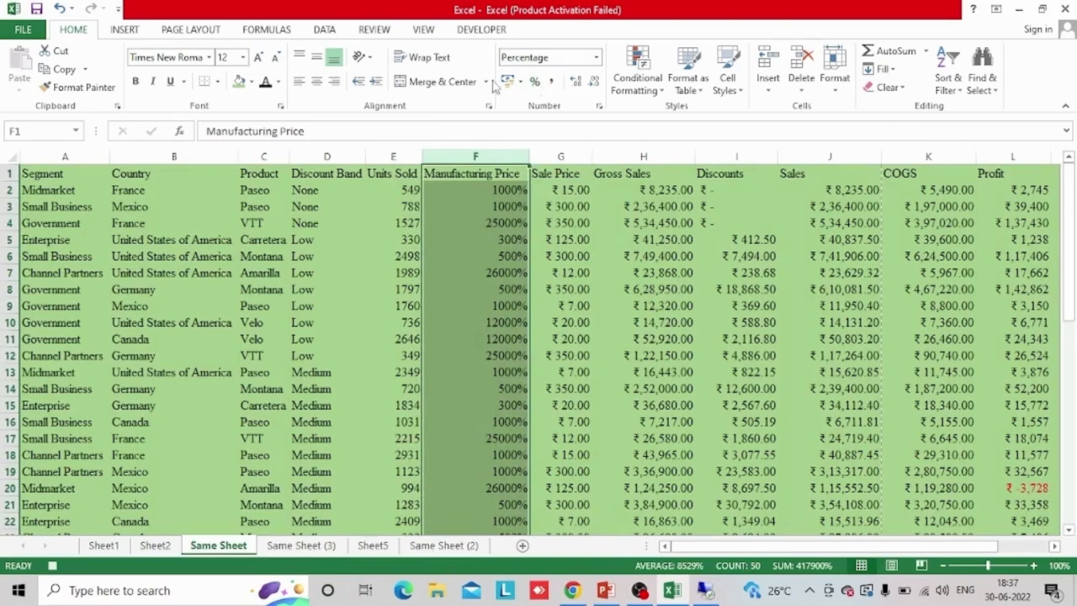
pyautogui.click(611, 271)
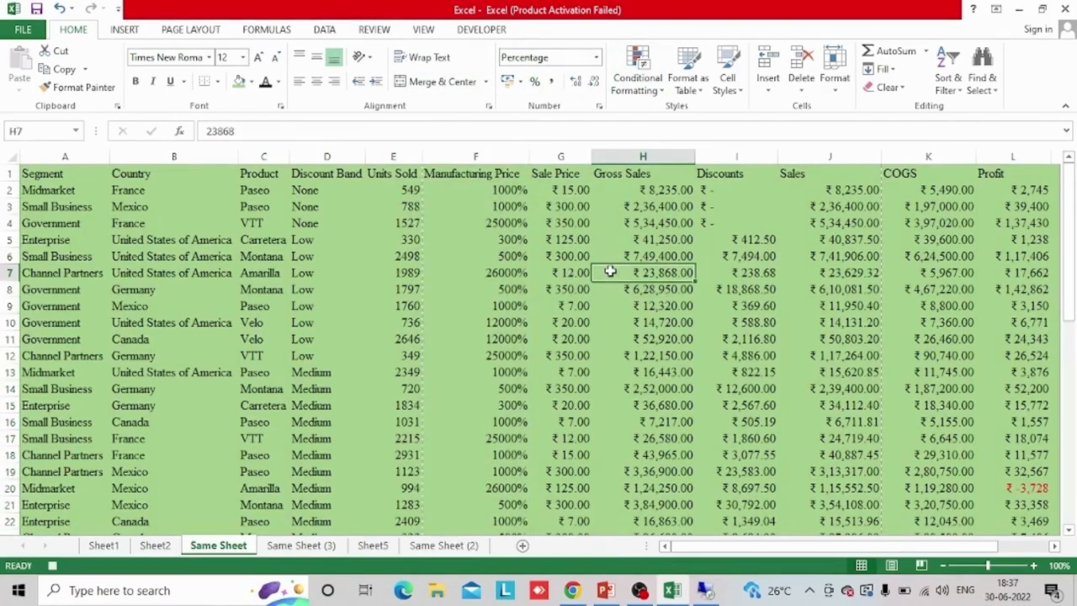
# Format all cells on Same Sheet as italic with font size 11 and all borders
pyautogui.click(10, 159)
pyautogui.click(152, 81)
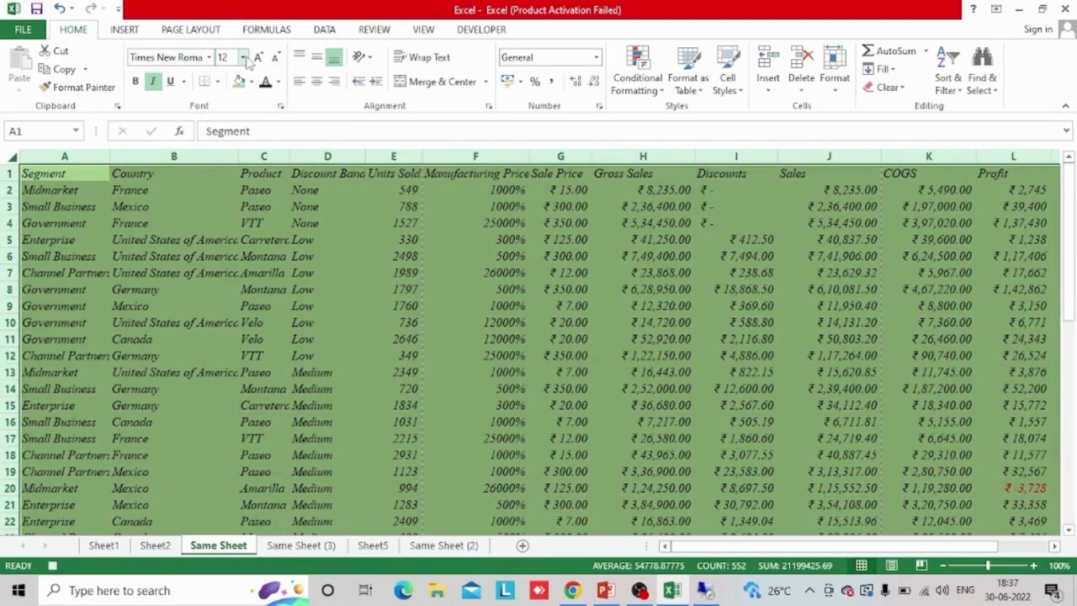
pyautogui.click(243, 57)
pyautogui.click(232, 122)
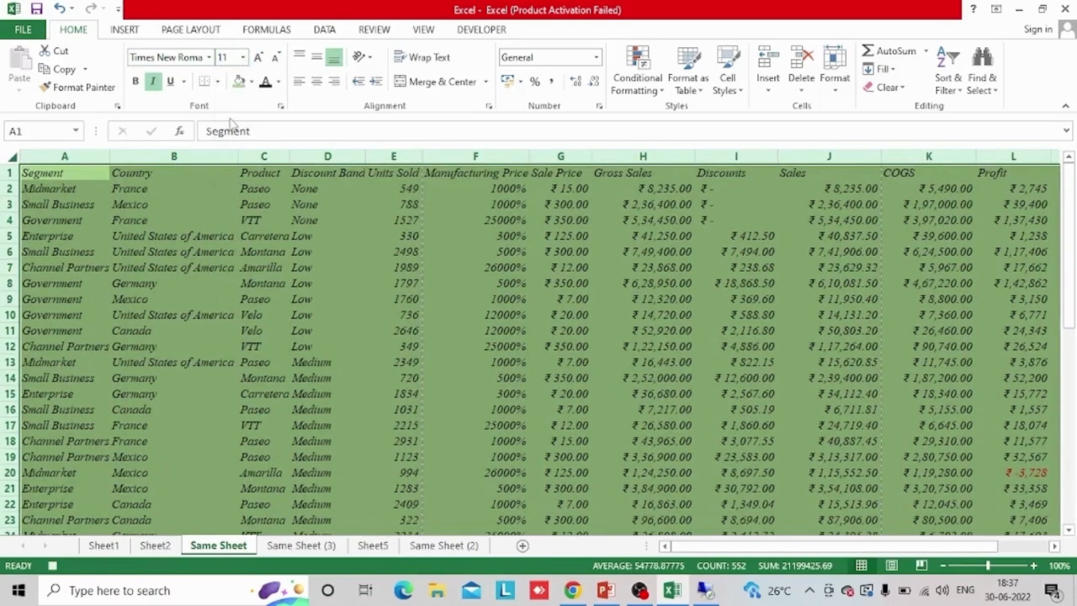
pyautogui.click(217, 82)
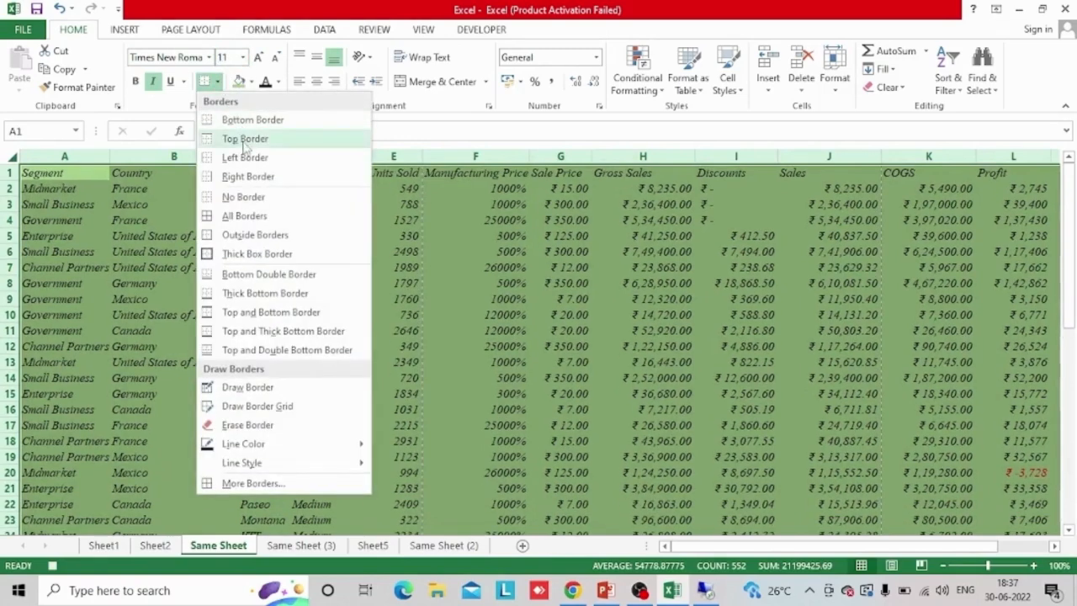
pyautogui.click(232, 215)
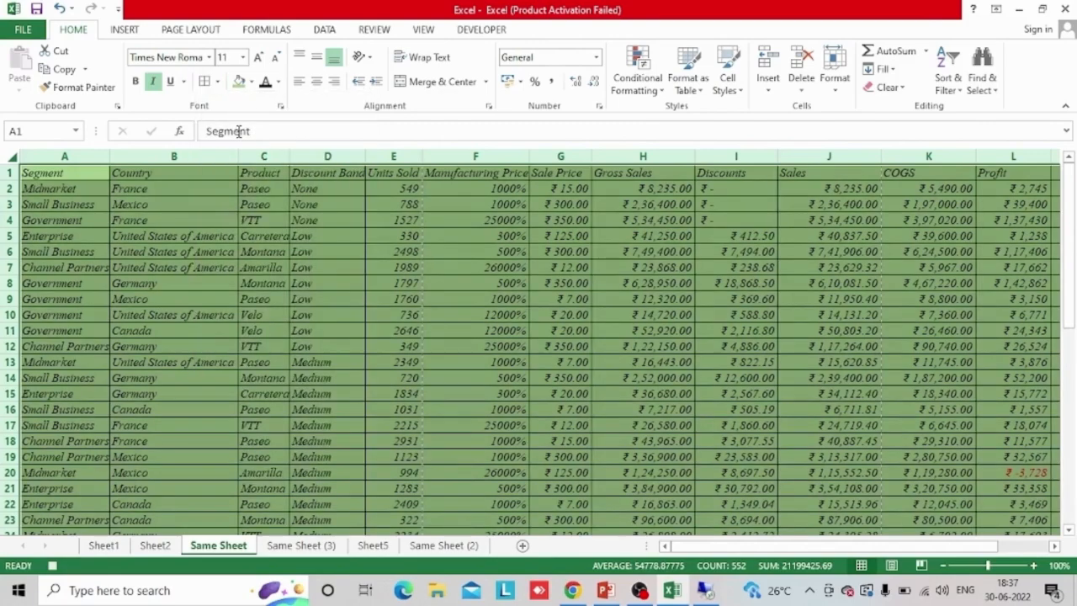
# Deselect the data on Same Sheet and stop recording the EXCELONE macro
pyautogui.click(236, 378)
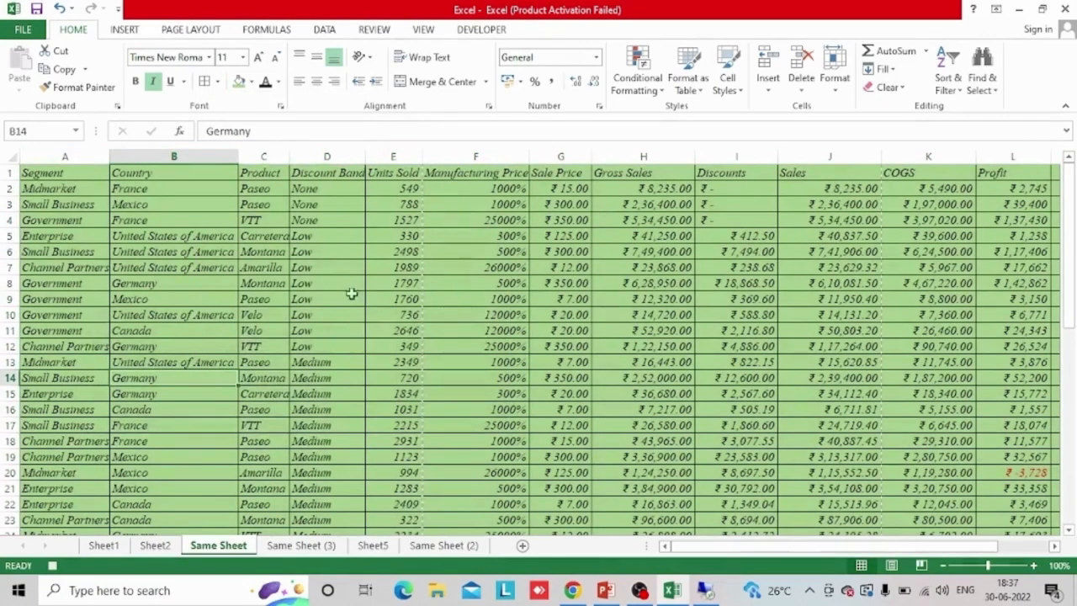
pyautogui.click(480, 30)
pyautogui.click(111, 52)
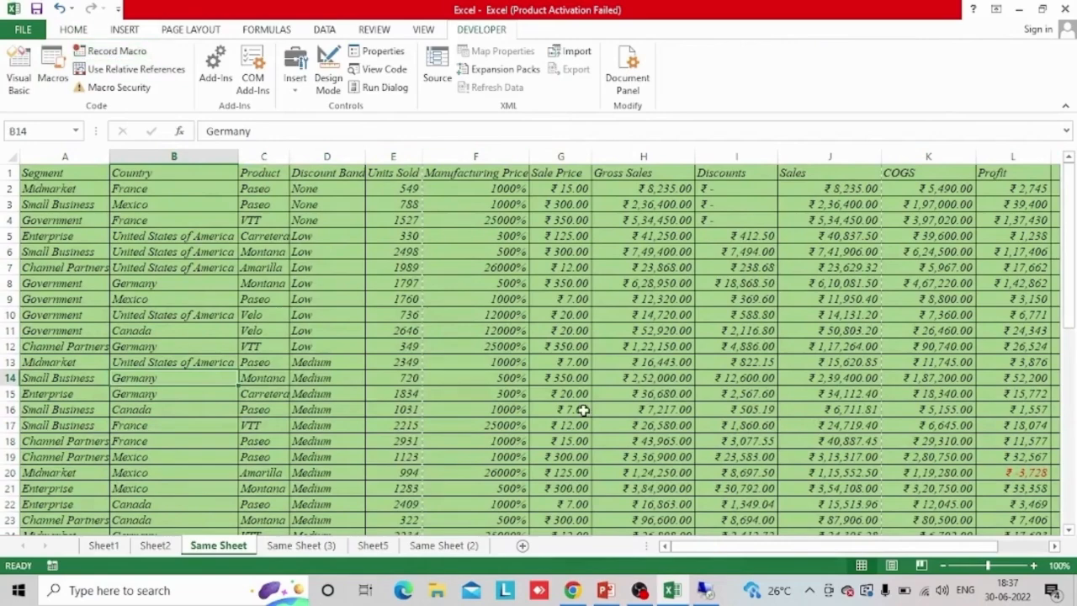
# Run the EXCELONE macro on all cells of Same Sheet (3)
pyautogui.click(310, 550)
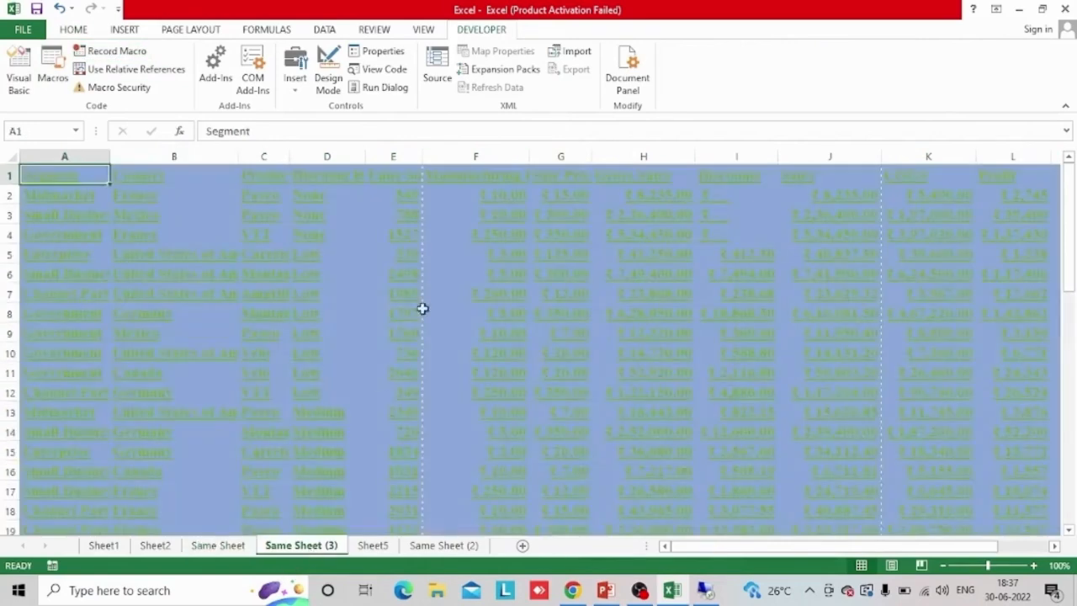
pyautogui.click(11, 158)
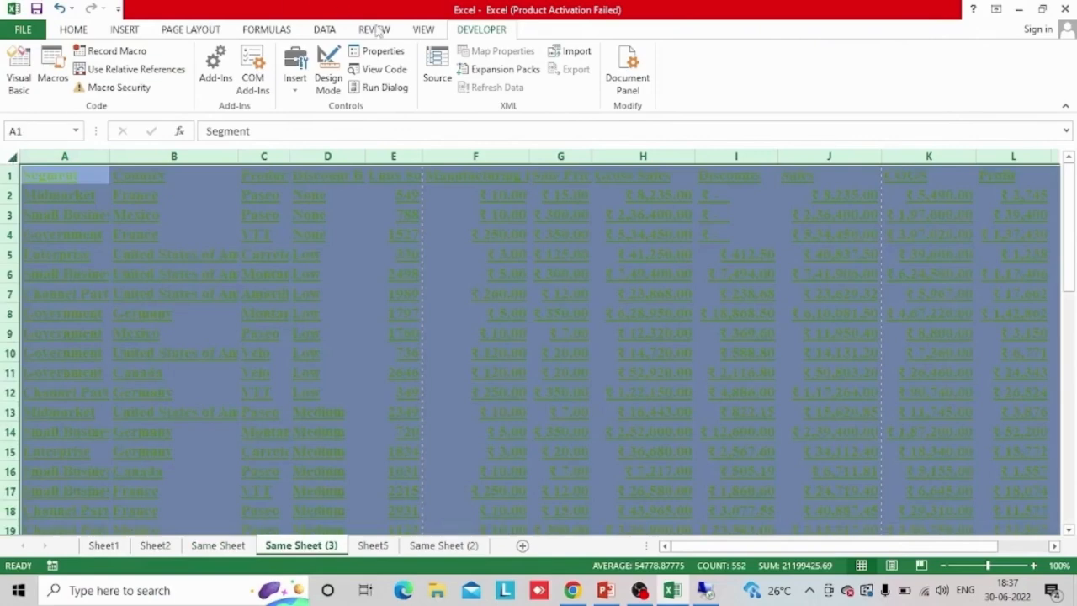
pyautogui.click(52, 69)
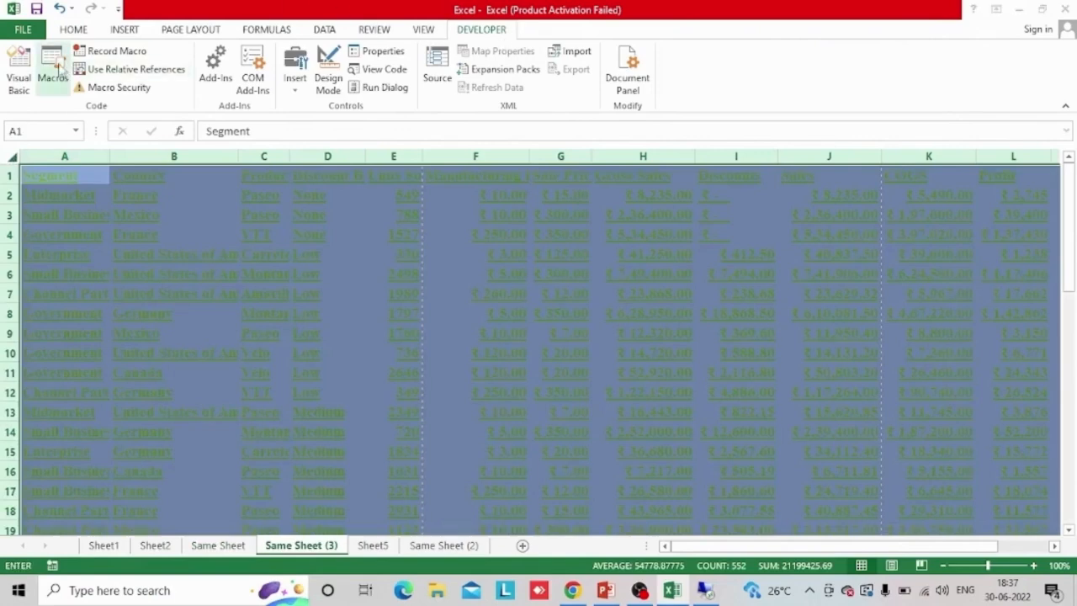
pyautogui.click(202, 107)
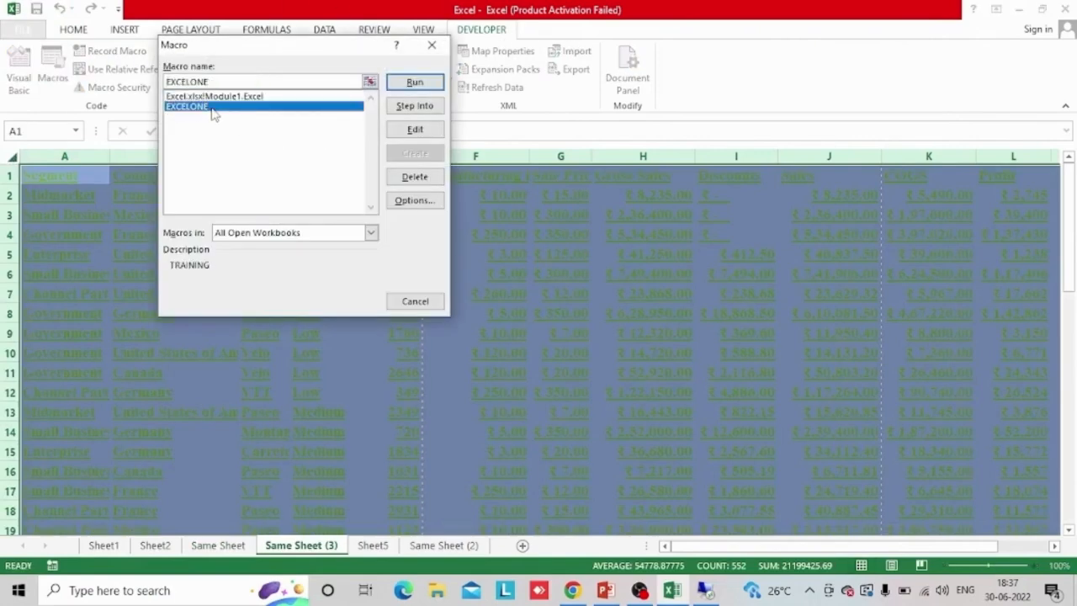
pyautogui.click(423, 82)
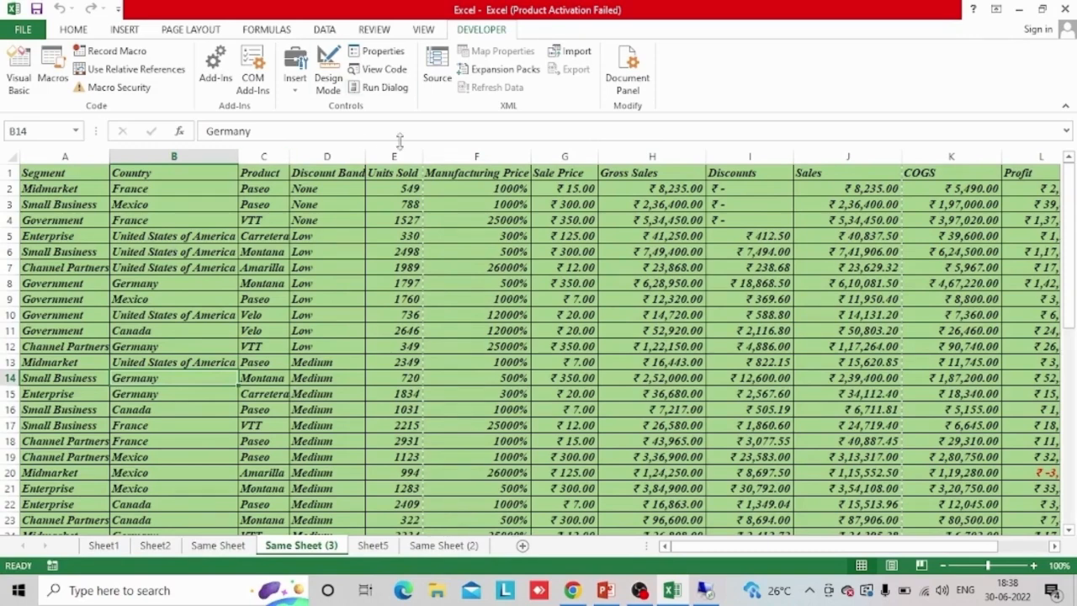
pyautogui.click(408, 205)
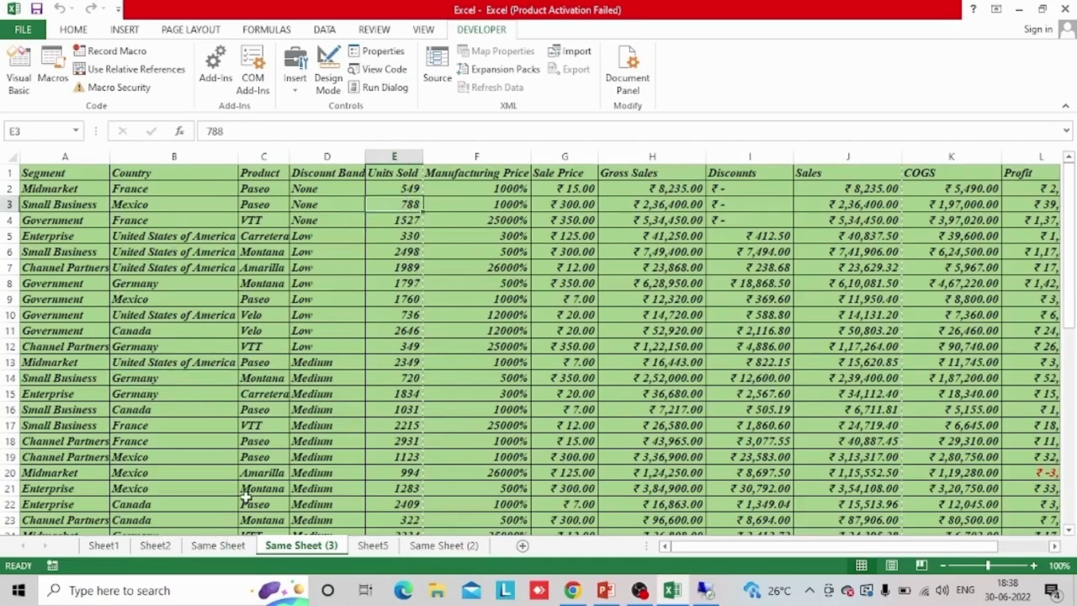
# Remove the italic style from all cells on Same Sheet and set their font size to 12
pyautogui.click(225, 547)
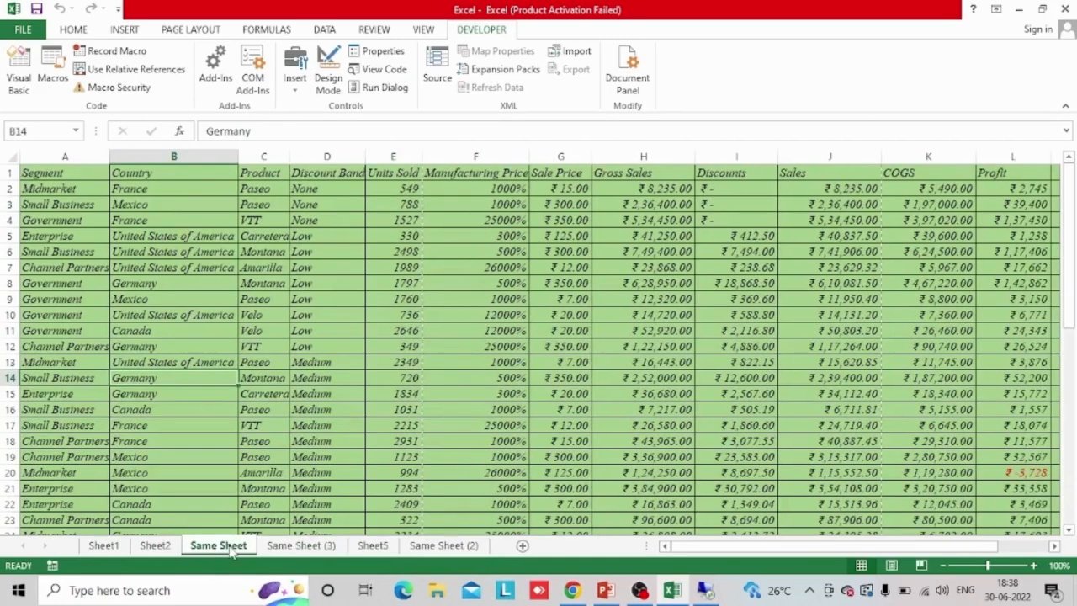
pyautogui.click(194, 313)
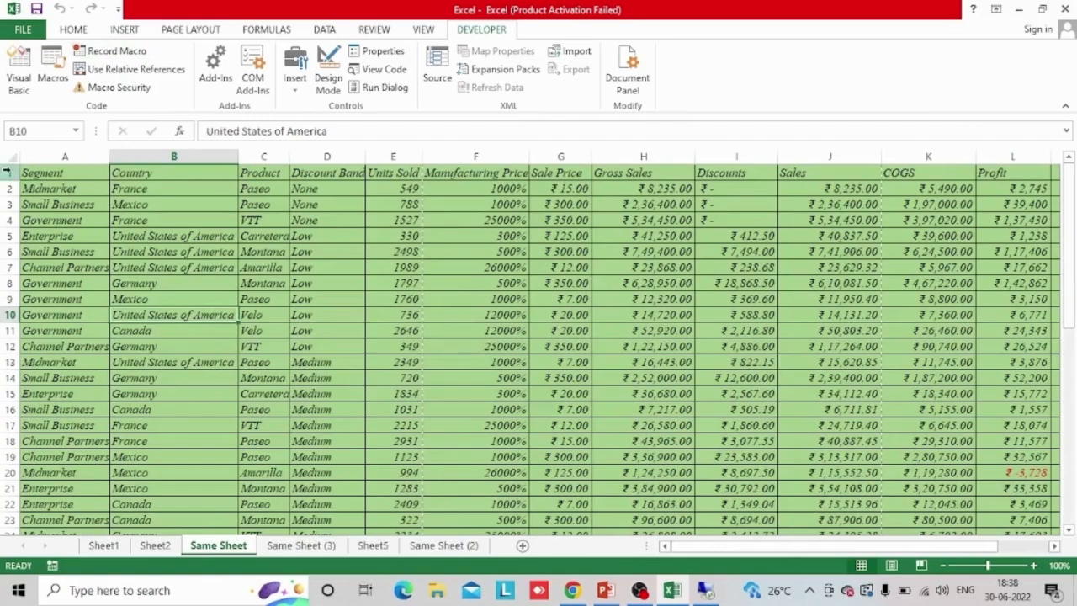
pyautogui.click(5, 171)
pyautogui.click(74, 30)
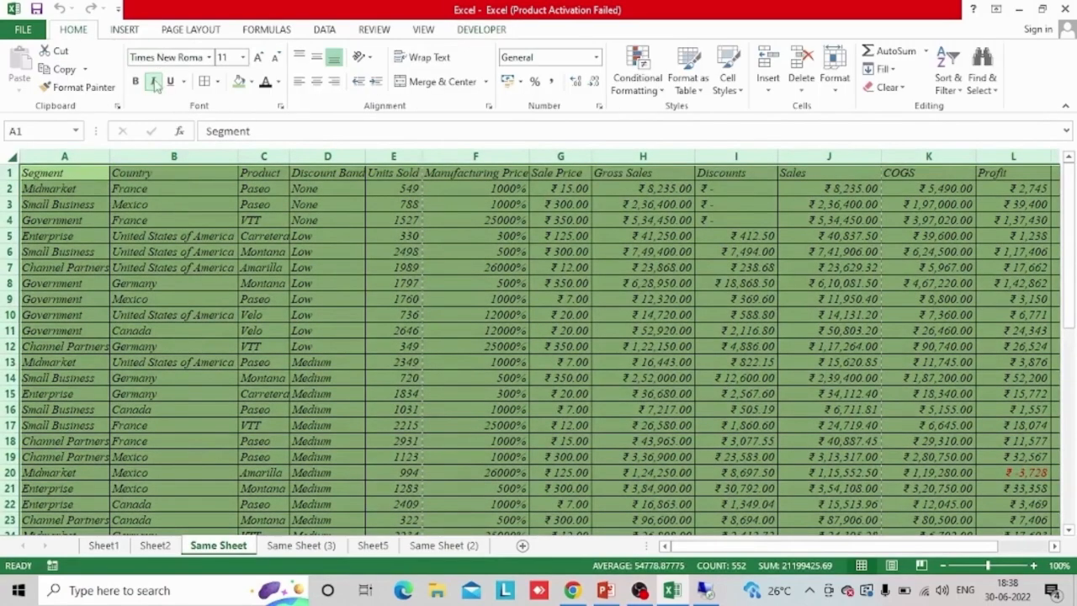
pyautogui.click(152, 81)
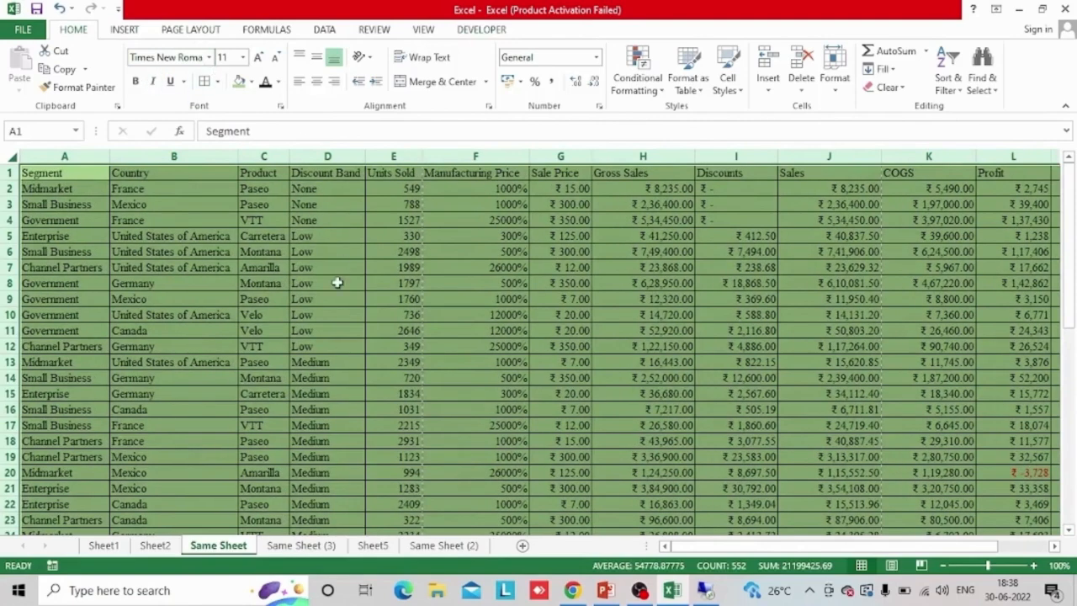
pyautogui.click(242, 57)
pyautogui.click(227, 133)
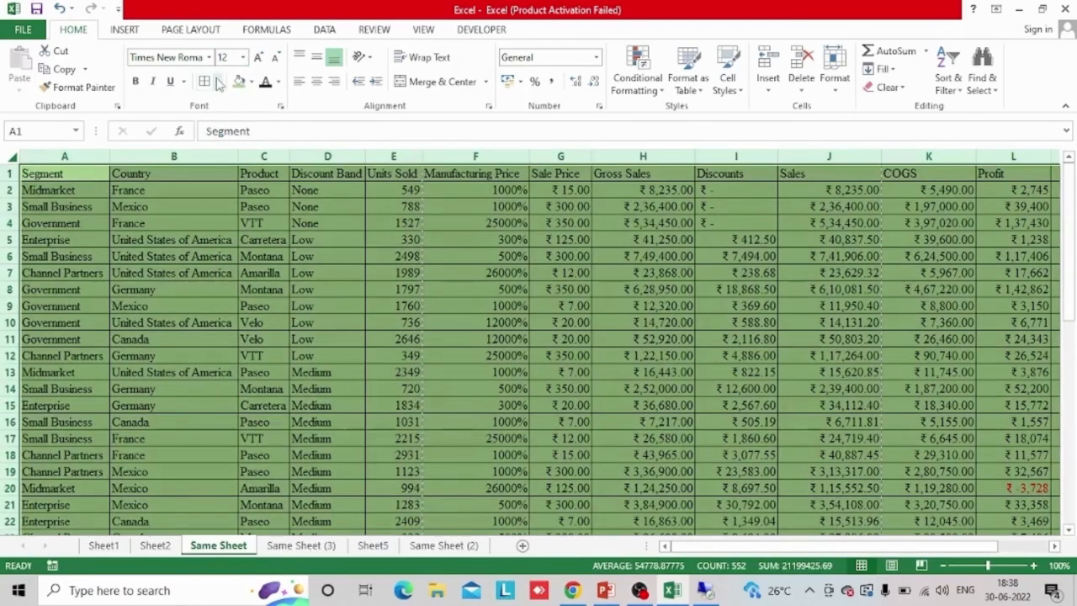
# Remove all borders from the cells on Same Sheet and fill them with white
pyautogui.click(217, 80)
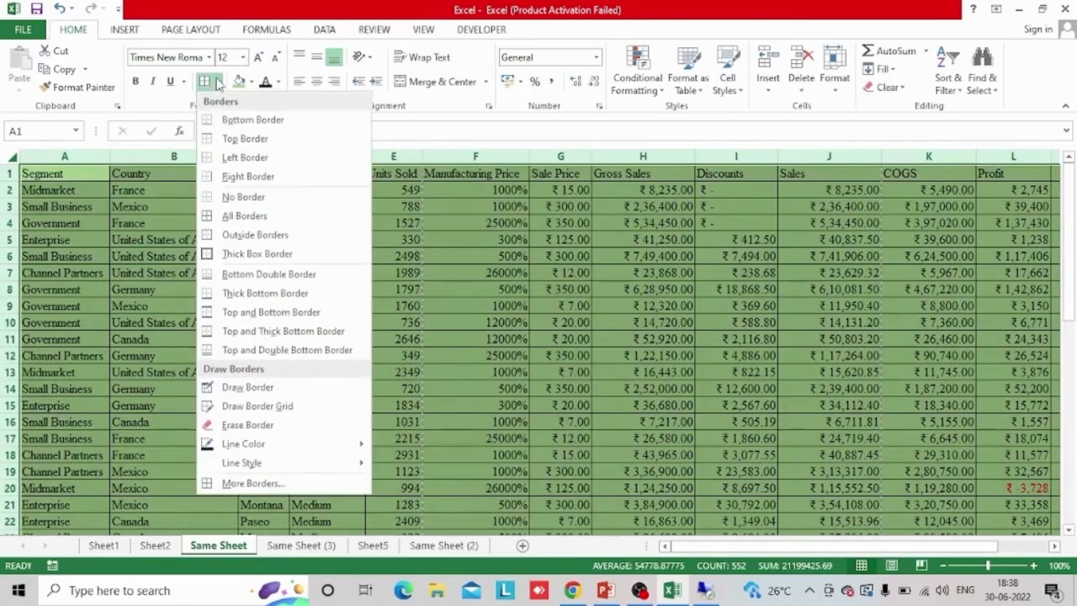
pyautogui.click(244, 196)
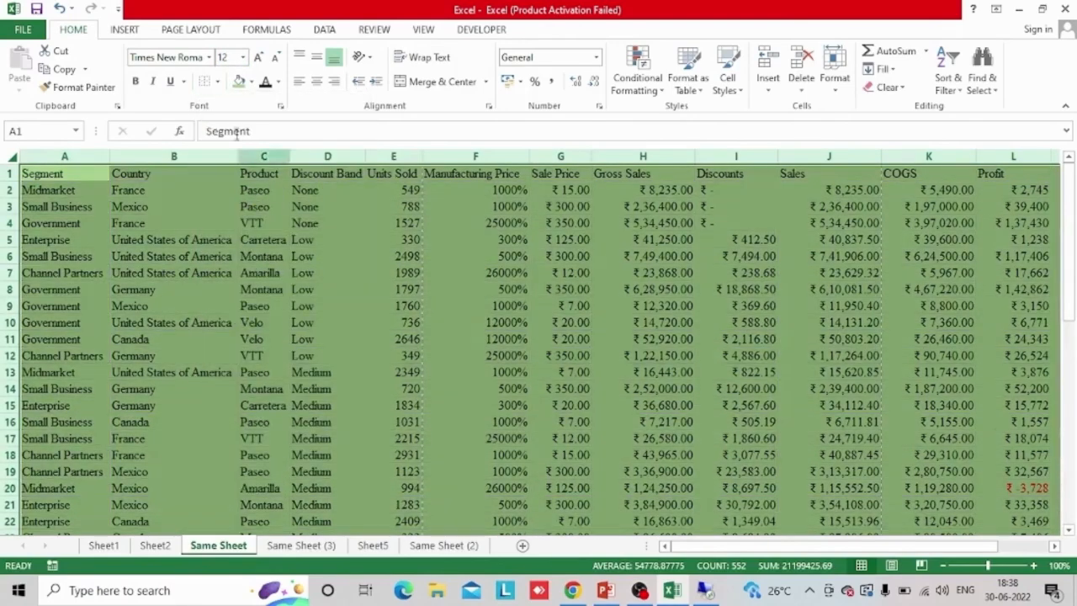
pyautogui.click(250, 82)
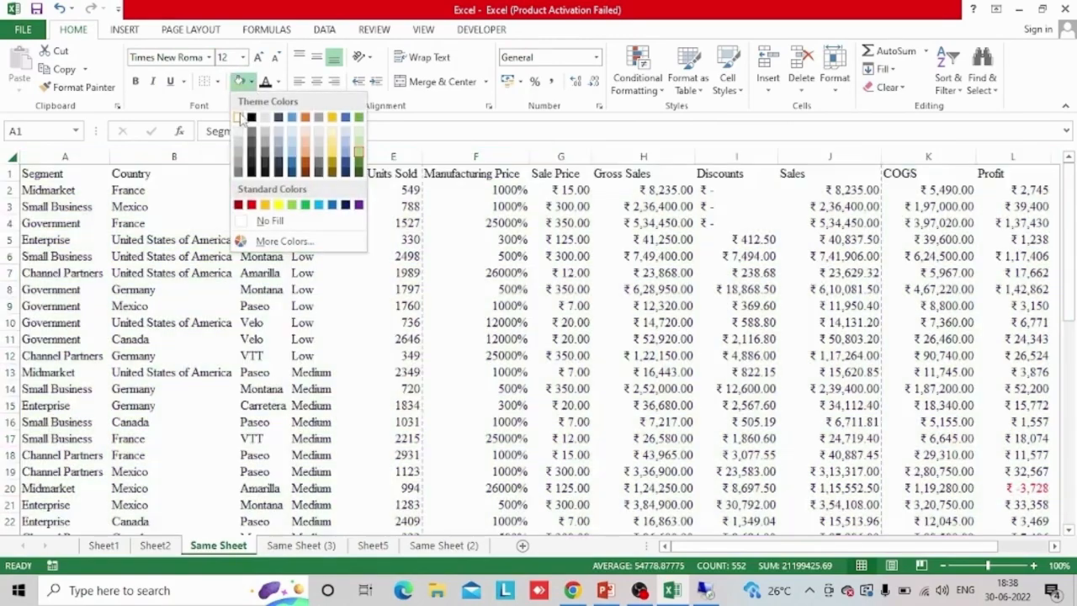
pyautogui.click(244, 122)
pyautogui.click(266, 305)
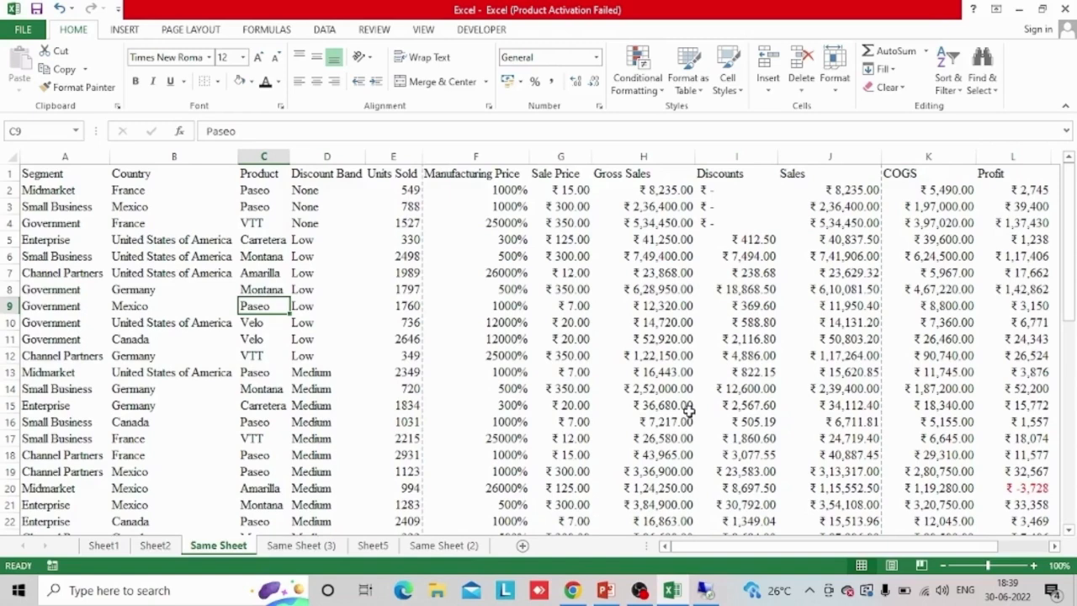
# Switch to the Microsoft Excel presentation in PowerPoint and go from the Agenda slide to the Vlookup slide
pyautogui.click(143, 365)
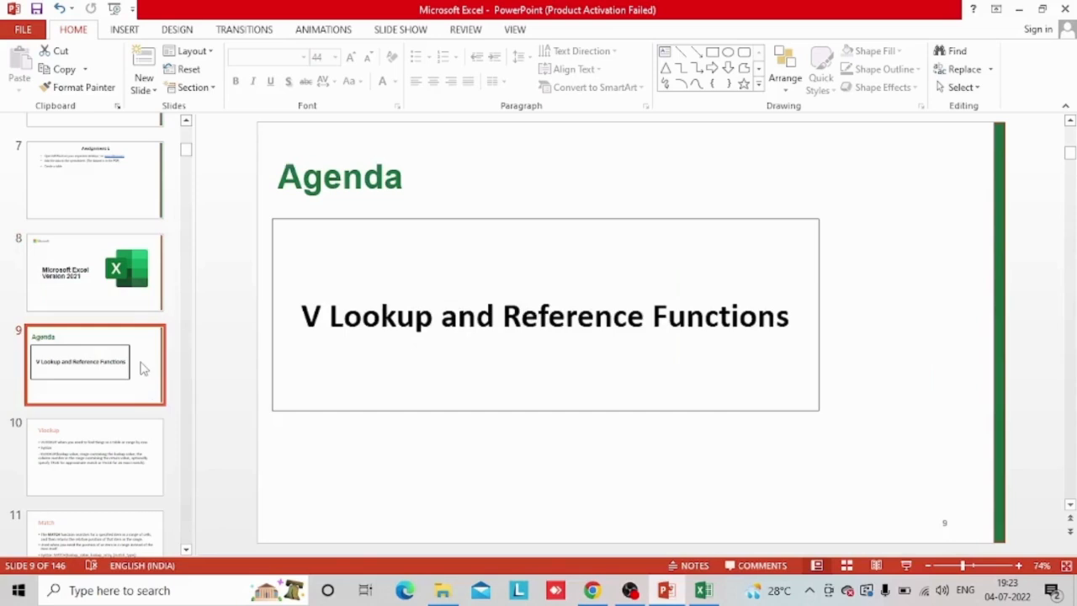
pyautogui.press('Down')
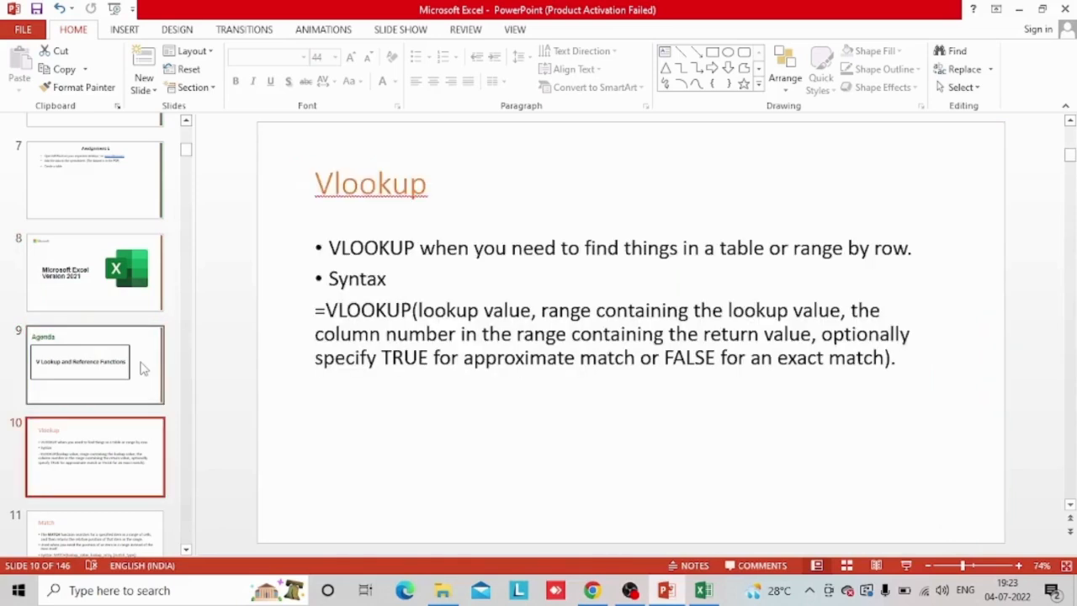
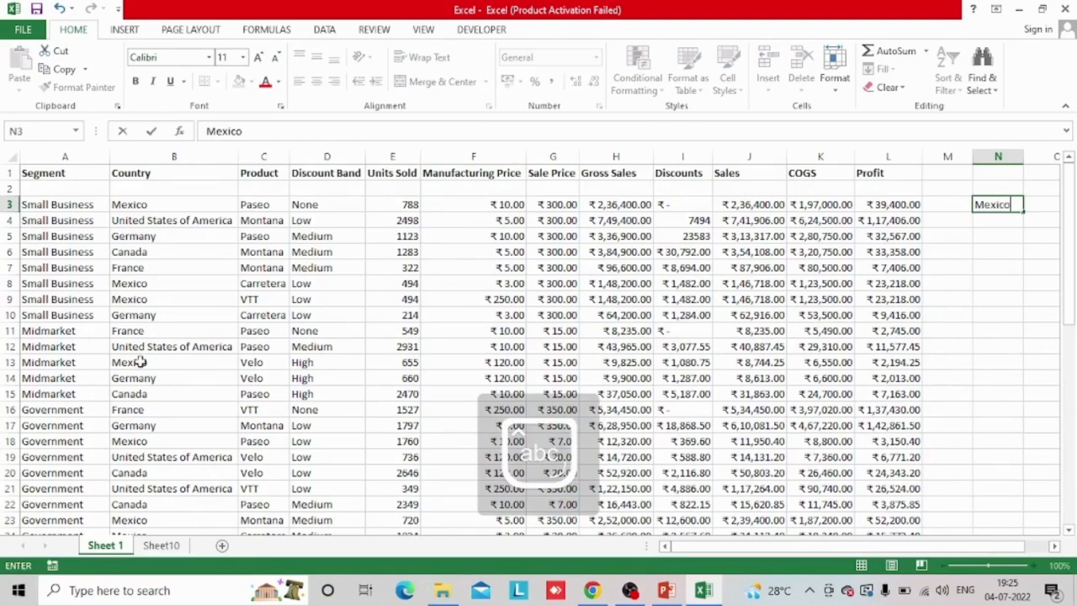
# In N4, look up the country in N3 with an exact-match VLOOKUP over B3:L51, returning column 4
pyautogui.write('=v')
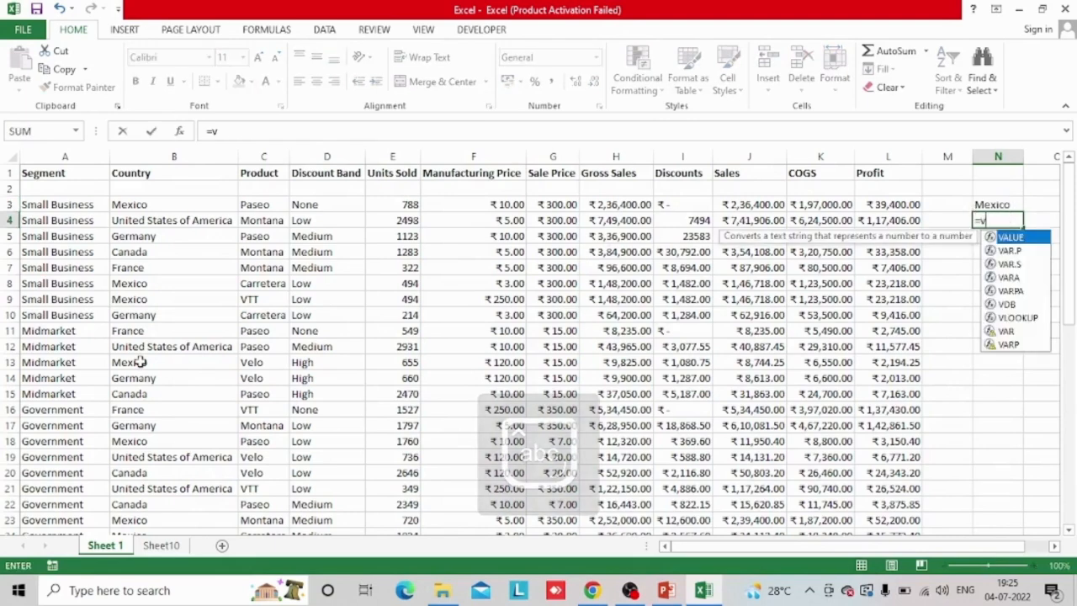
pyautogui.write('lookup')
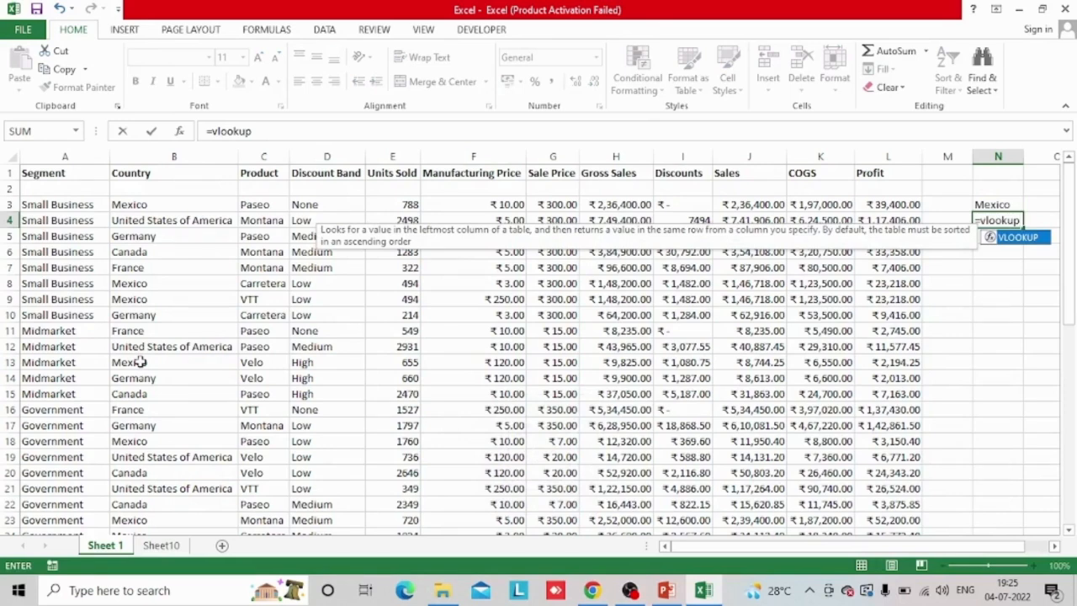
pyautogui.write('(')
pyautogui.press('Up')
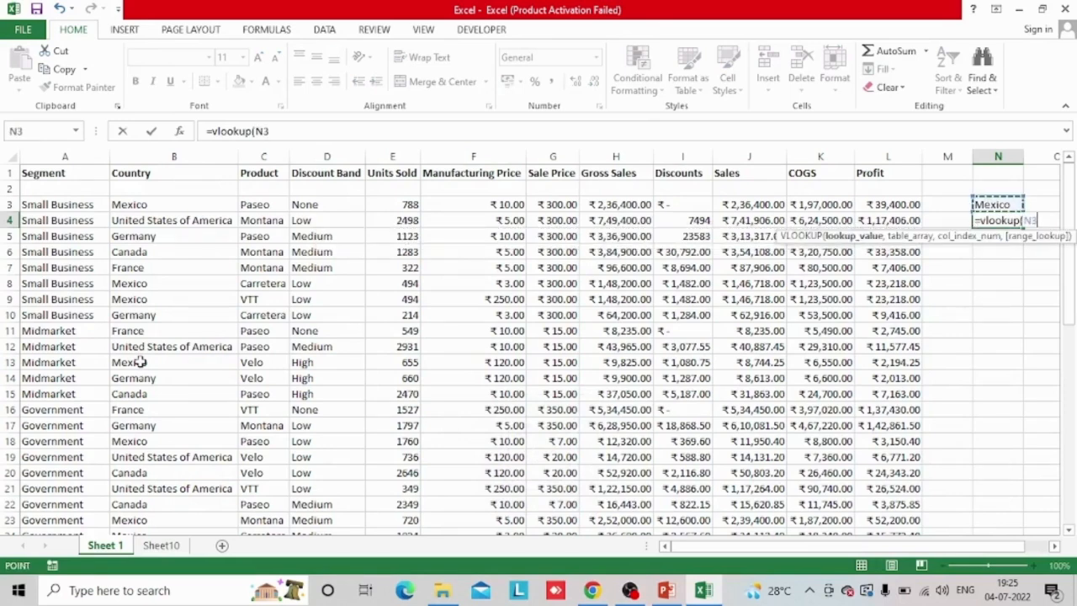
pyautogui.write(',')
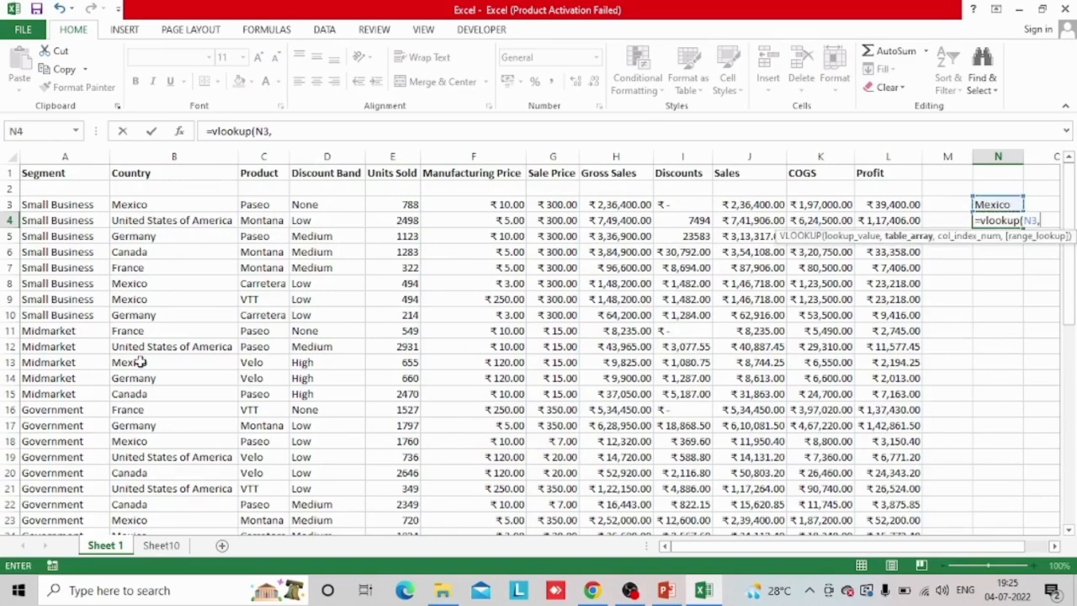
pyautogui.click(150, 204)
pyautogui.hotkey('ctrl', 'shift', 'Right')
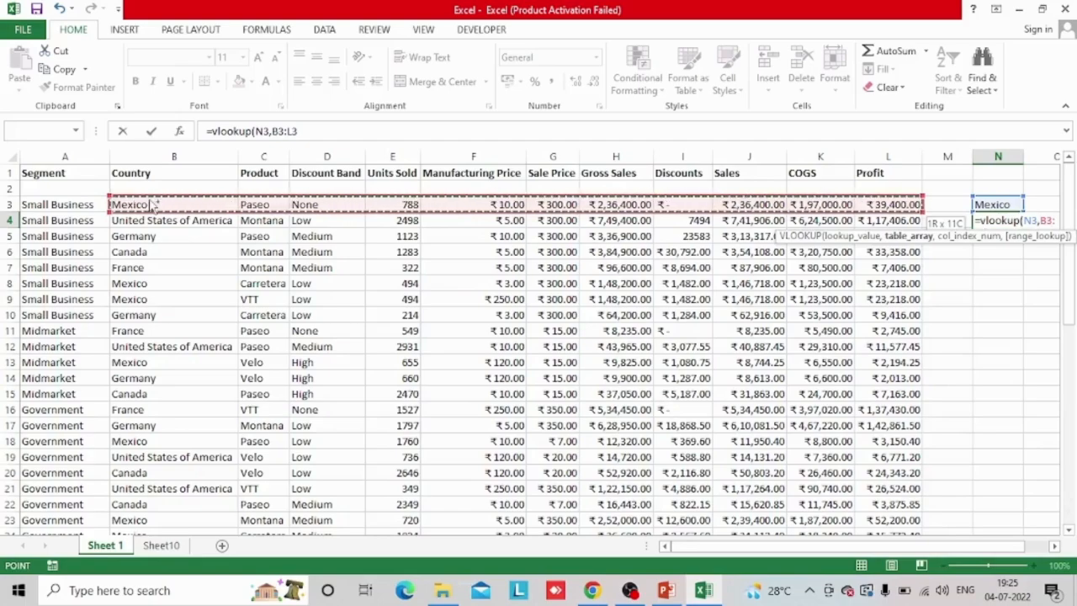
pyautogui.hotkey('ctrl', 'shift', 'Down')
pyautogui.write(',')
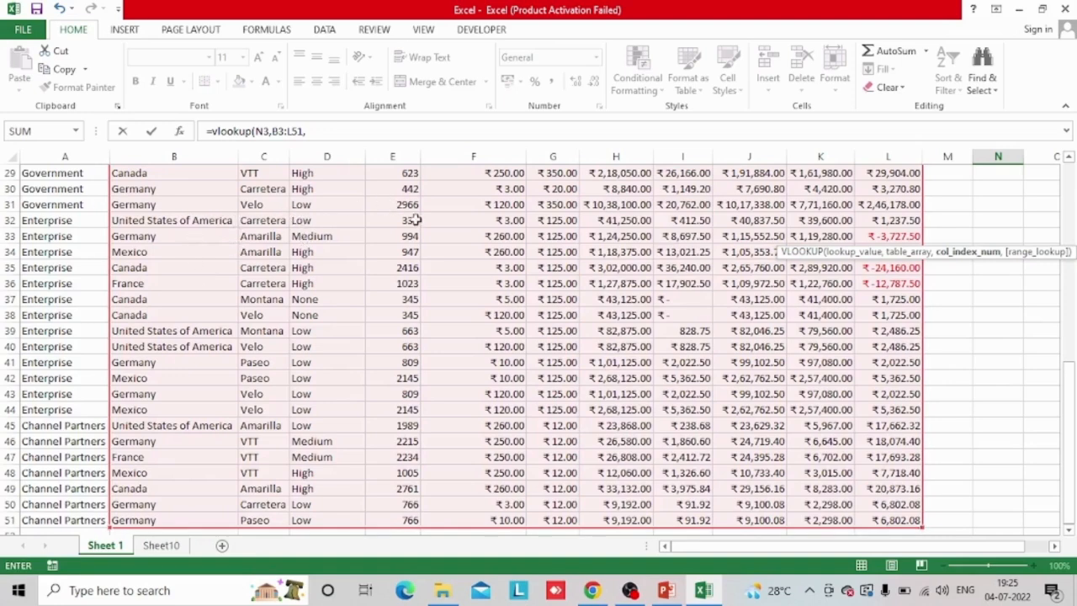
pyautogui.write('4,0')
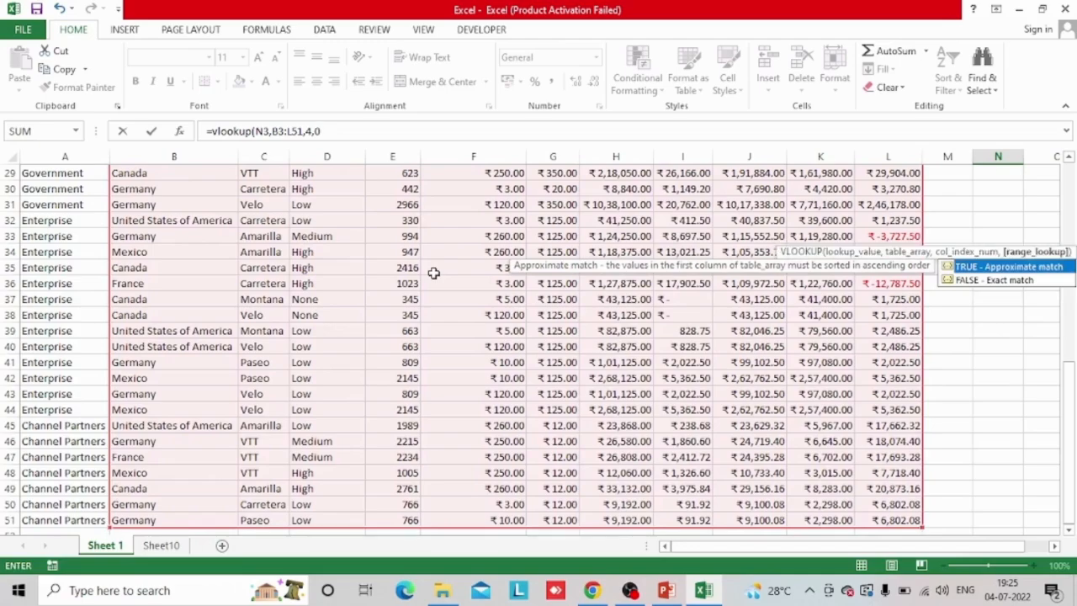
pyautogui.press('Return')
pyautogui.press('Up')
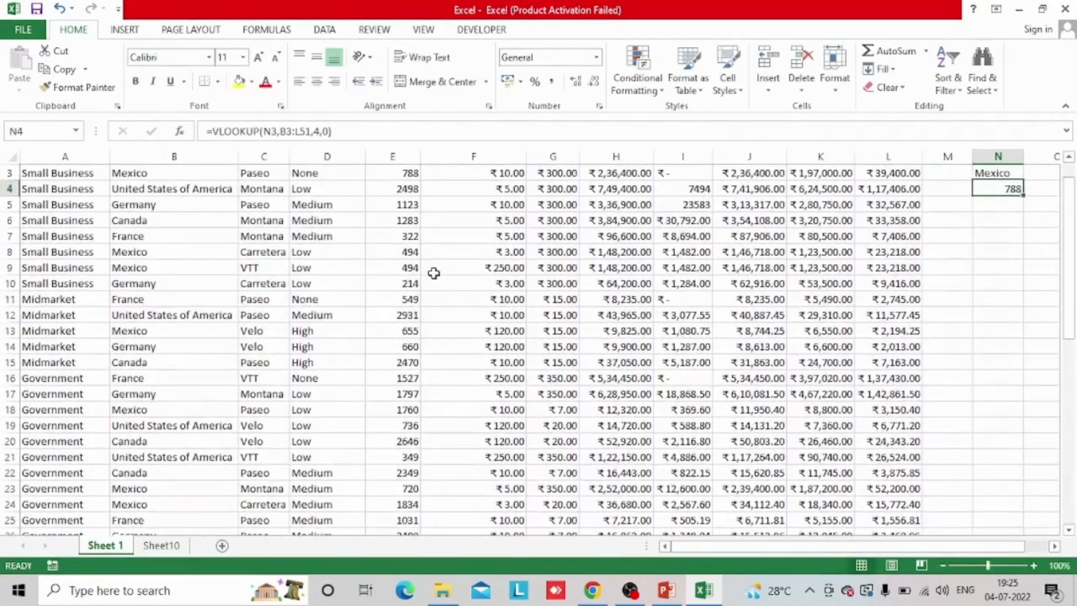
# Compare the first Mexico record in B3:E3 with the lookup cells in column N
pyautogui.press('Up')
pyautogui.press('Up')
pyautogui.press('Up')
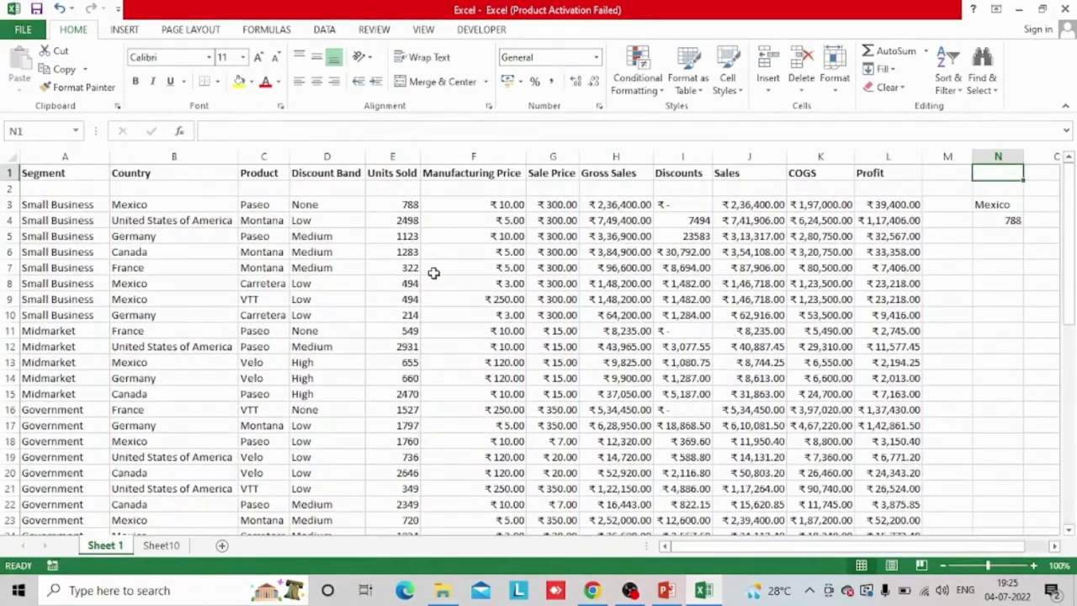
pyautogui.moveTo(116, 204); pyautogui.dragTo(411, 203)
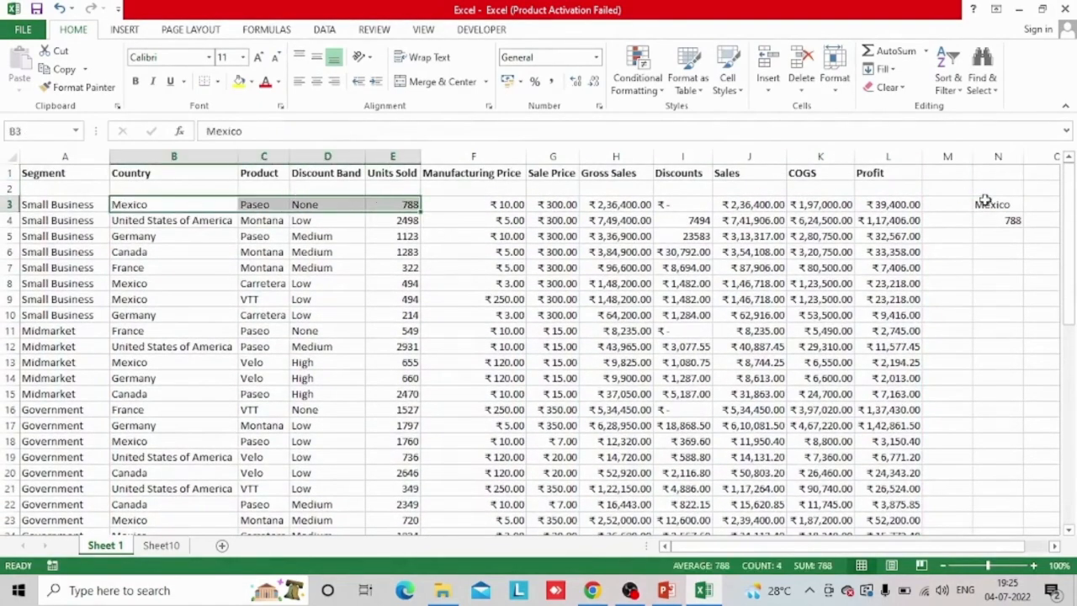
pyautogui.moveTo(1013, 190); pyautogui.dragTo(1010, 241)
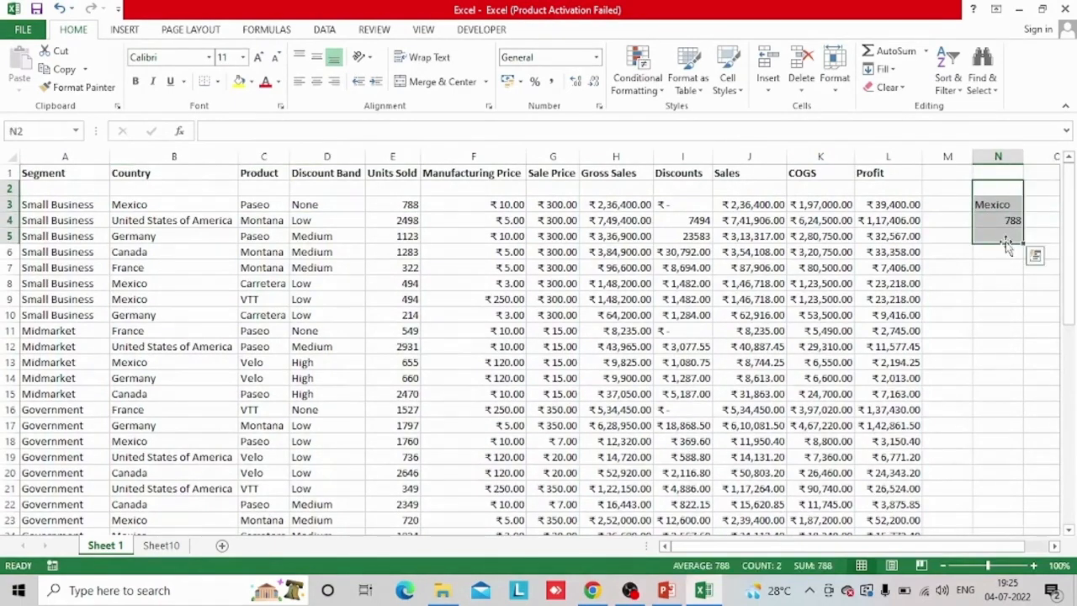
# Enter Small Business in cell N9 as a second lookup value
pyautogui.click(997, 317)
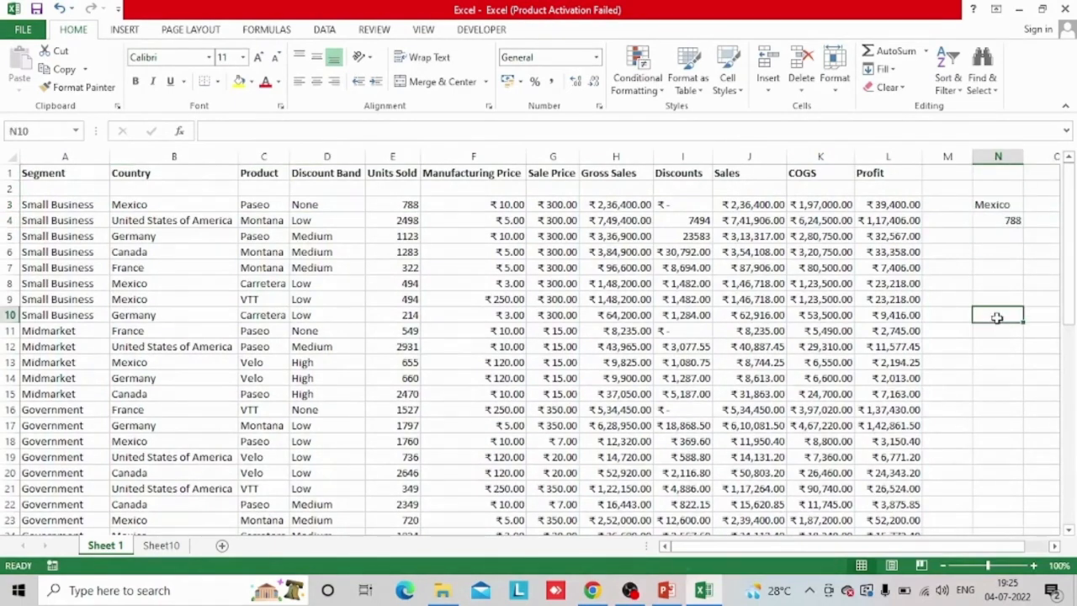
pyautogui.press('Up')
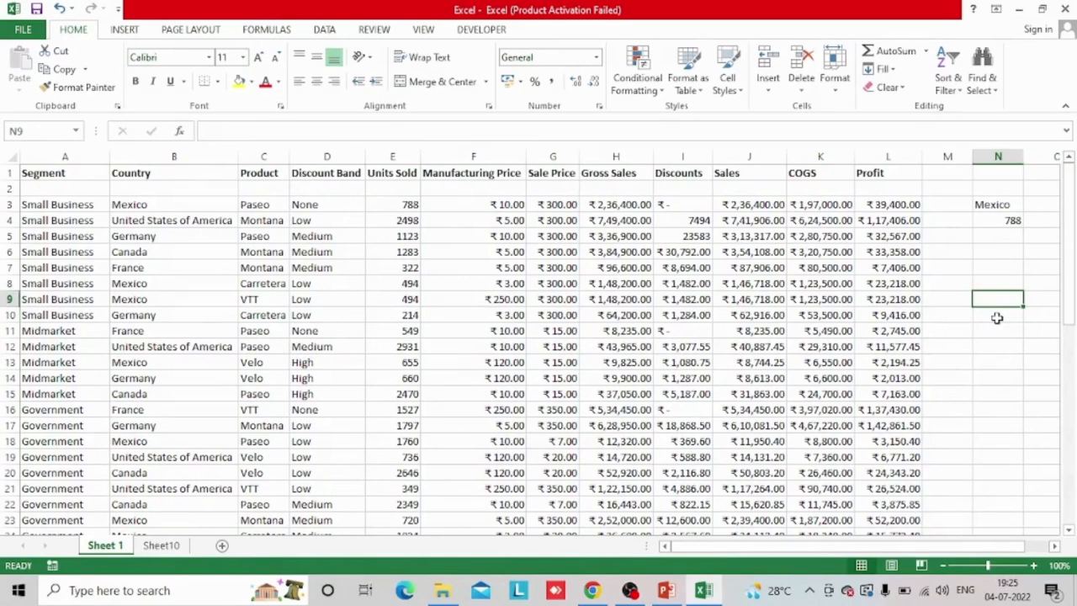
pyautogui.write('Sma')
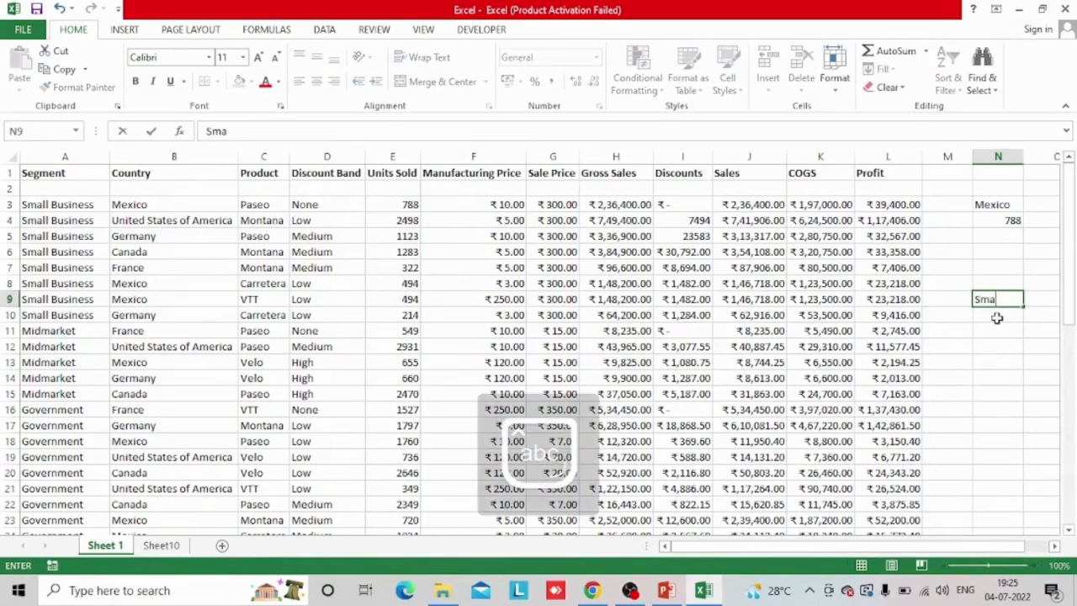
pyautogui.write('ll Business')
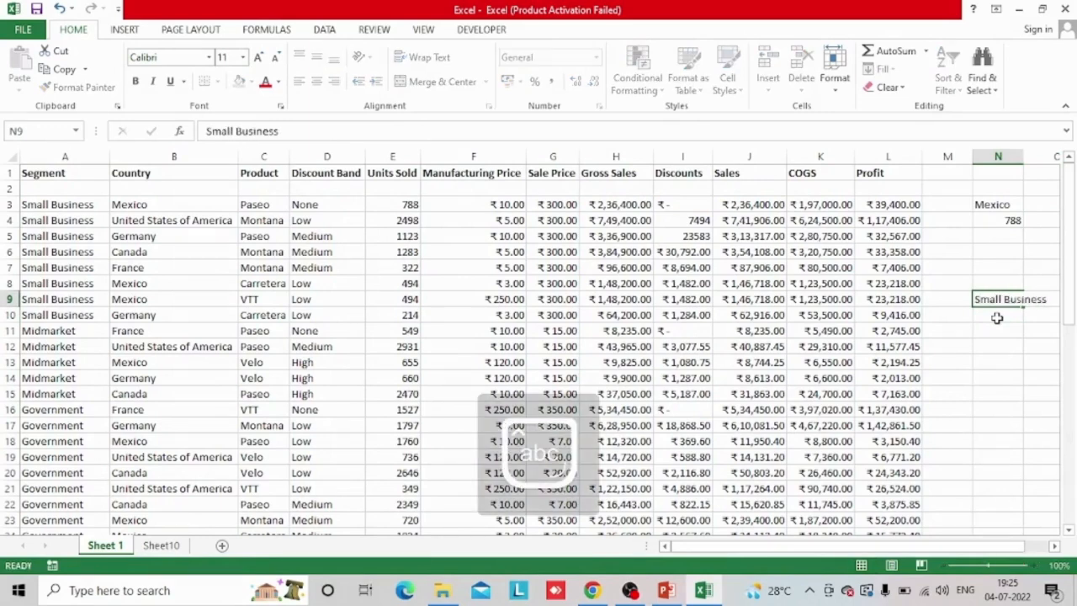
pyautogui.press('Return')
# In N10, look up the segment in N9 with an exact-match VLOOKUP over A3:L51, returning column 5
pyautogui.write('=vlookup(')
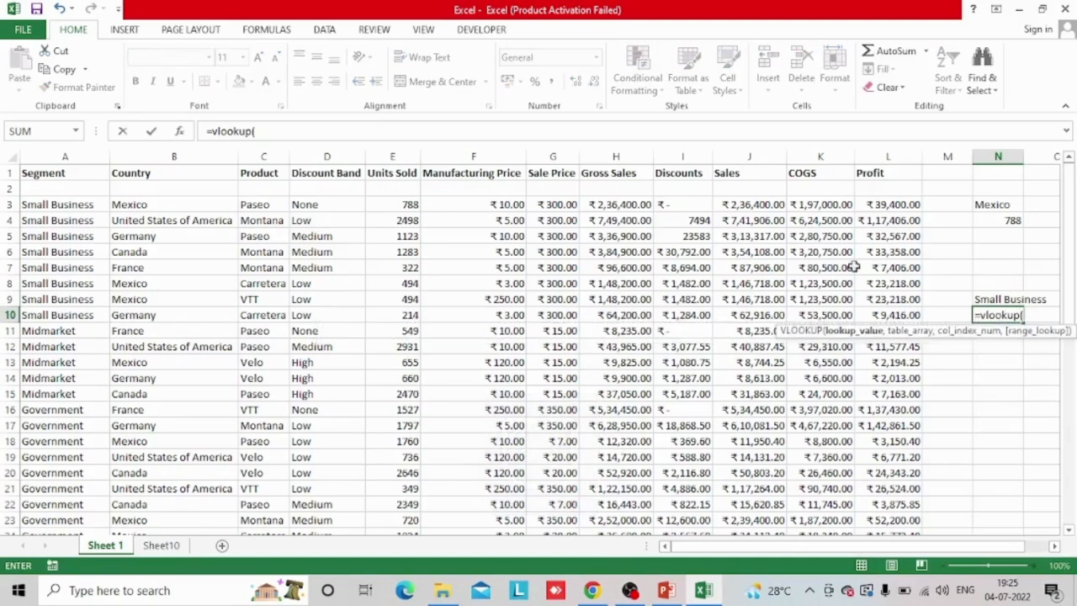
pyautogui.click(1011, 296)
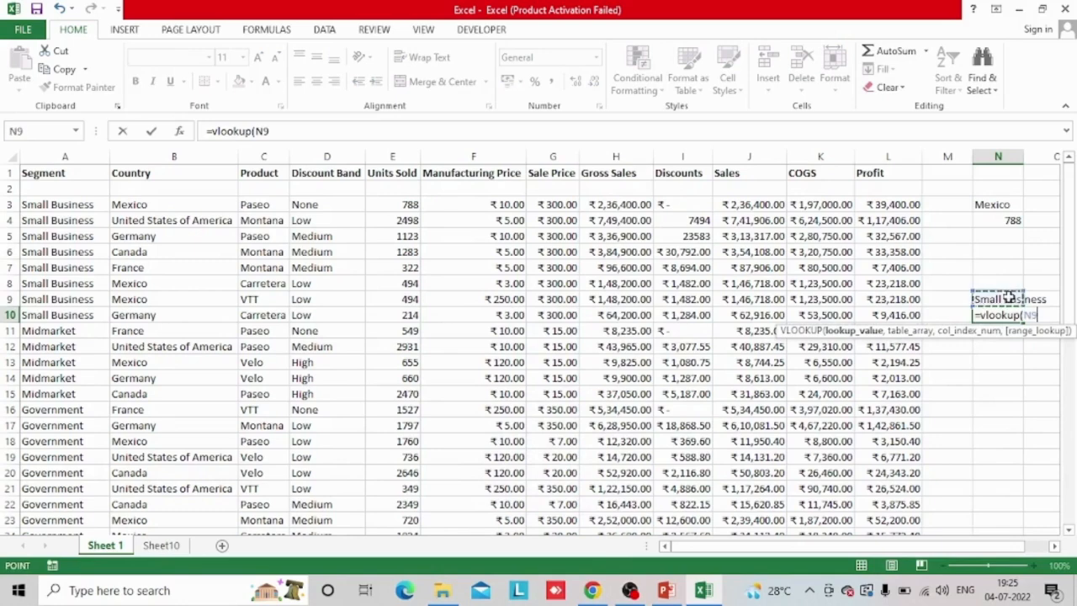
pyautogui.write(',')
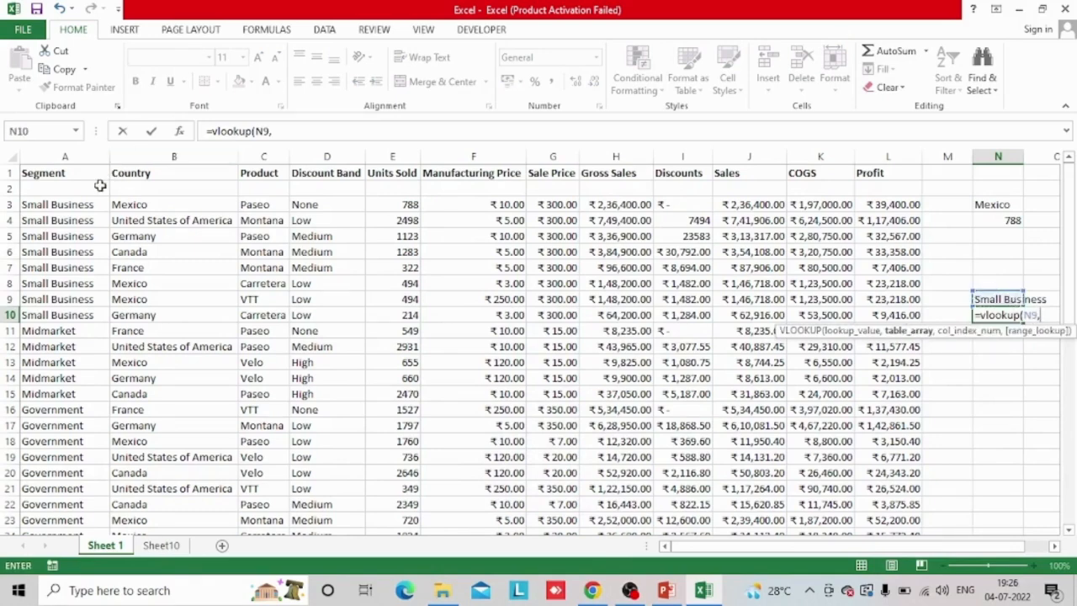
pyautogui.click(37, 202)
pyautogui.hotkey('ctrl', 'shift', 'Right')
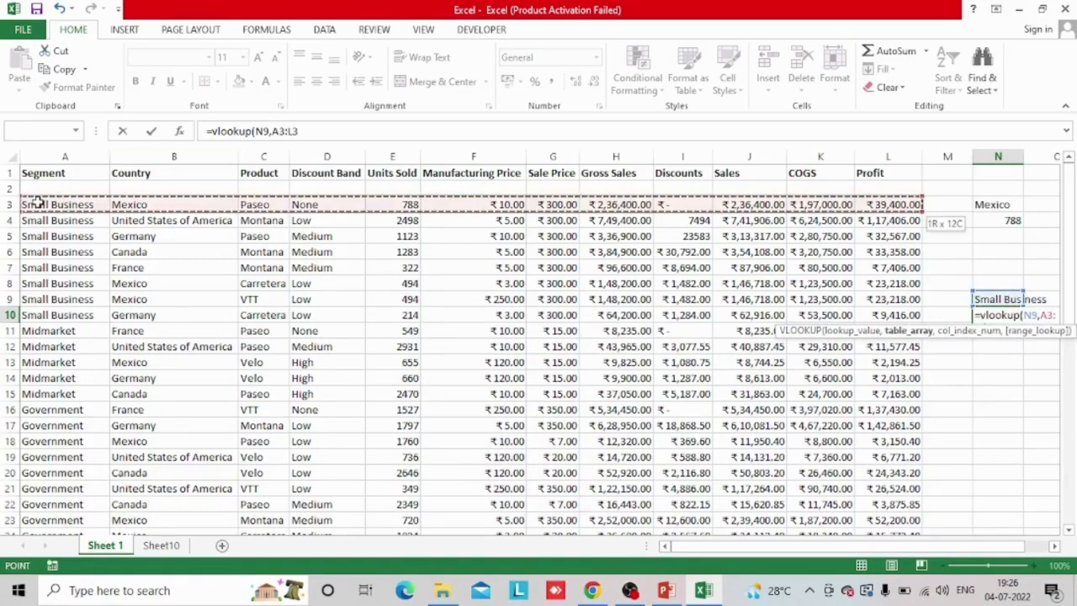
pyautogui.hotkey('ctrl', 'shift', 'Down')
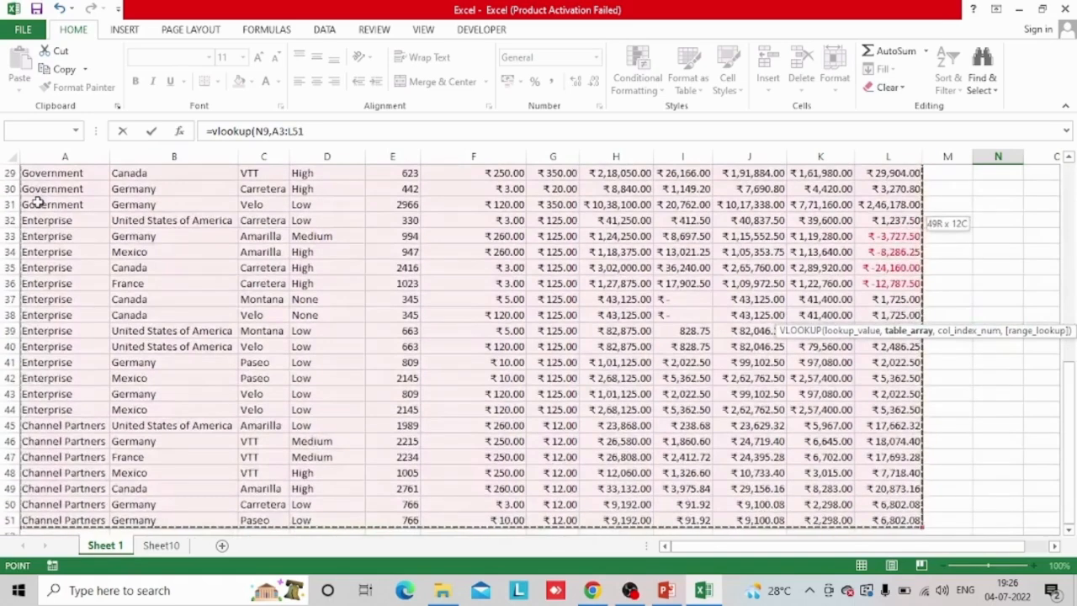
pyautogui.write(',')
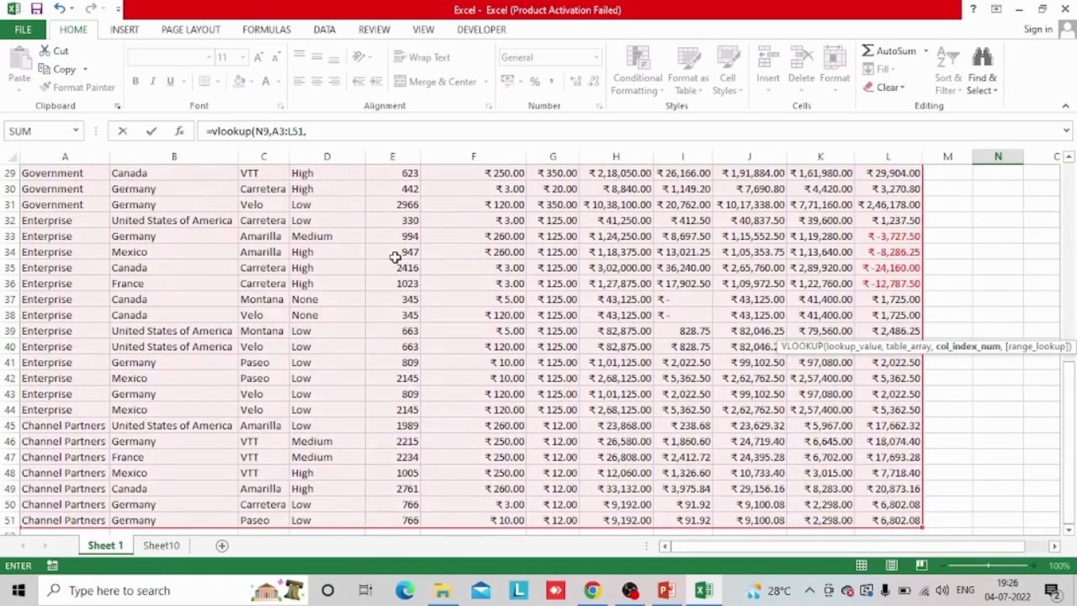
pyautogui.write('5,0')
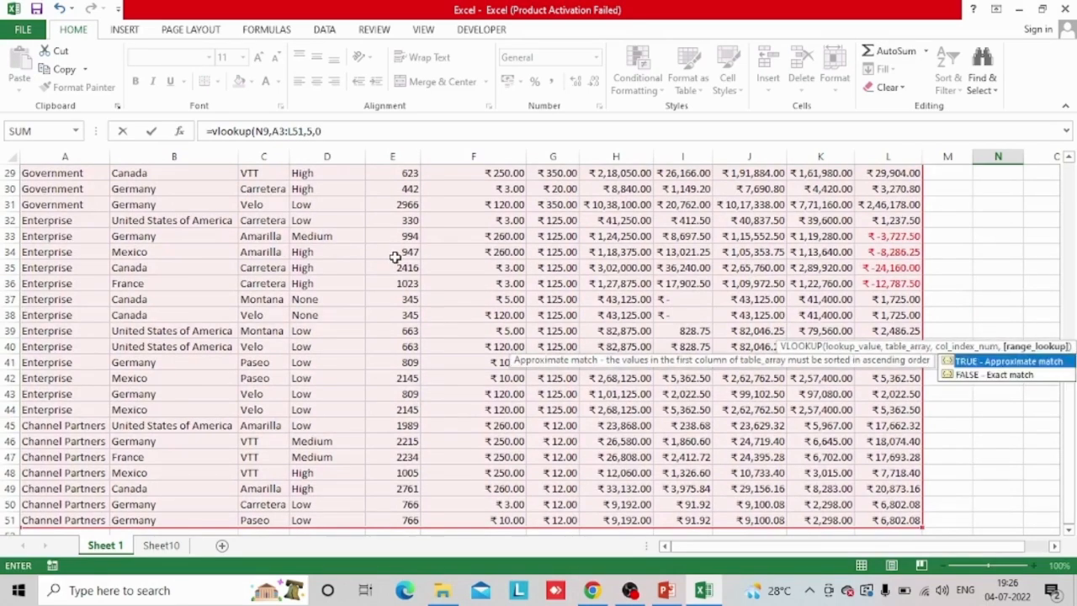
pyautogui.press('Return')
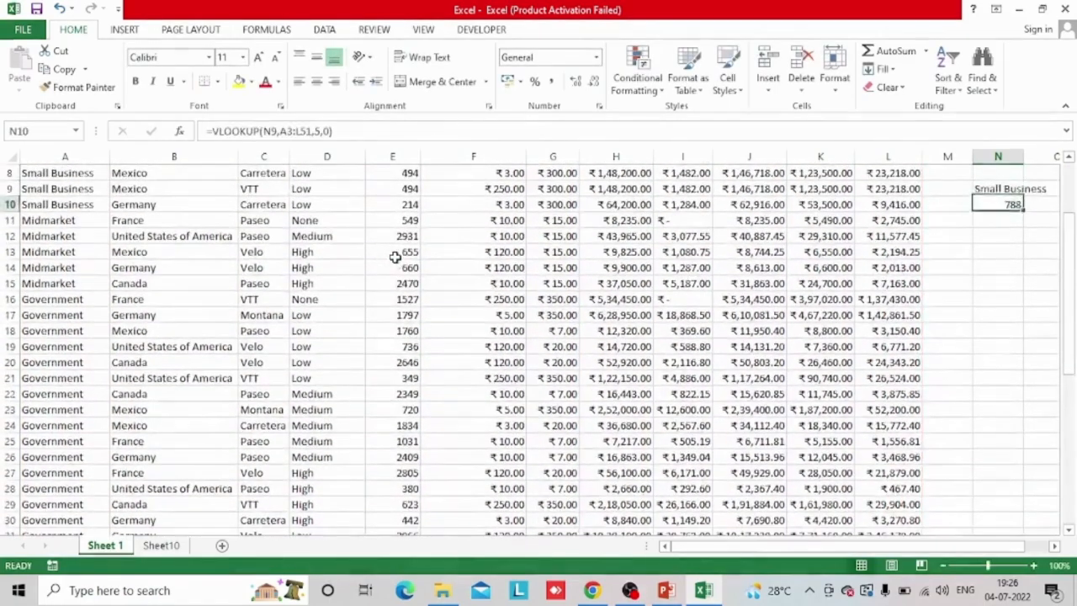
# Replace the lookup value in N9 with Mid Market and check the VLOOKUP formula in N10
pyautogui.press('Up')
pyautogui.press('Up')
pyautogui.press('Up')
pyautogui.press('Up')
pyautogui.press('Up')
pyautogui.press('Up')
pyautogui.press('Up')
pyautogui.press('Up')
pyautogui.press('Down')
pyautogui.press('Down')
pyautogui.press('Down')
pyautogui.press('Down')
pyautogui.press('Down')
pyautogui.press('Down')
pyautogui.press('Down')
pyautogui.press('F2')
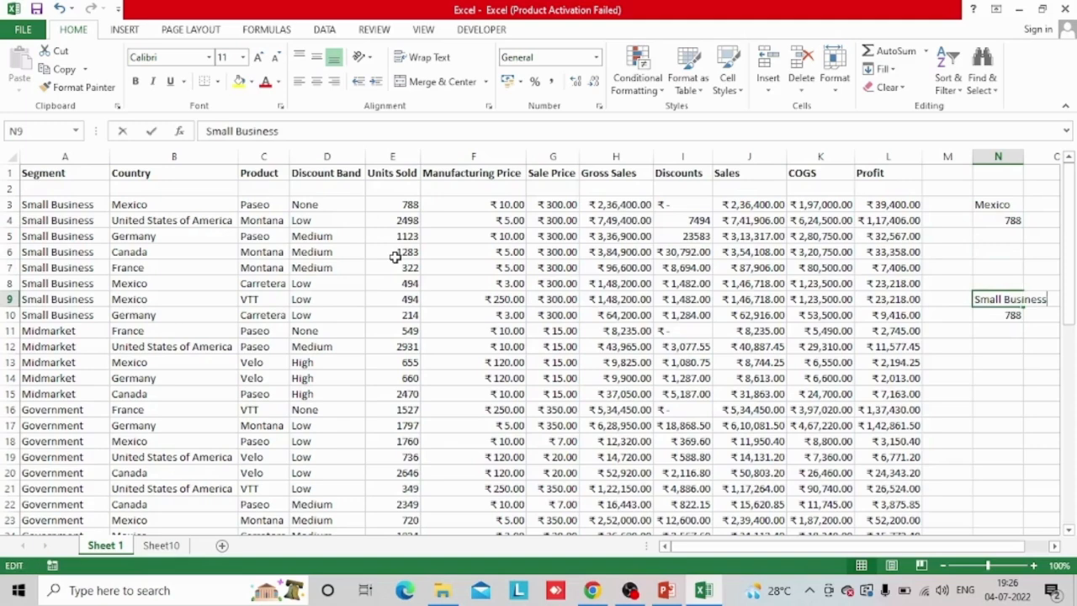
pyautogui.press('Return')
pyautogui.press('Up')
pyautogui.write('Mid Market')
pyautogui.press('Return')
pyautogui.press('F2')
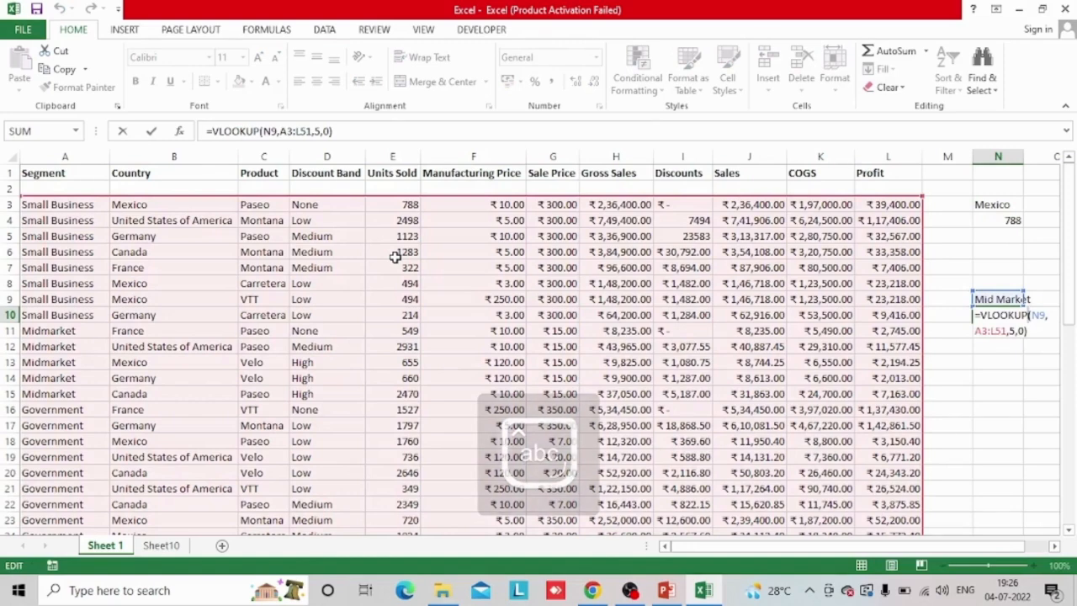
pyautogui.press('Up')
pyautogui.press('Return')
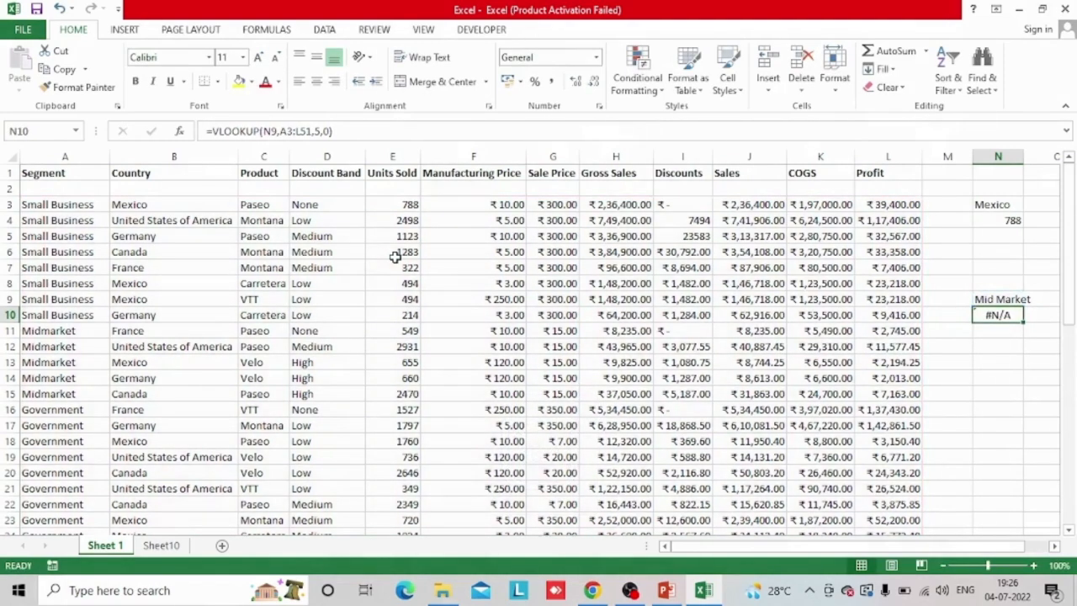
# Correct the spelling of the lookup value in N9 to Midmarket
pyautogui.press('Up')
pyautogui.press('F2')
pyautogui.press('BackSpace')
pyautogui.press('BackSpace')
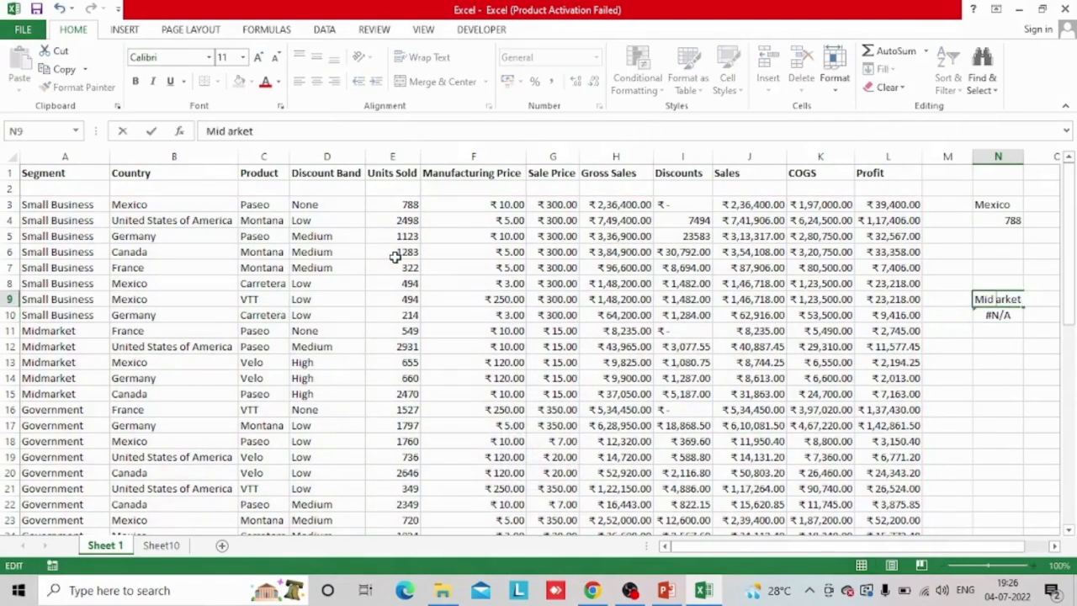
pyautogui.write('m')
pyautogui.press('Return')
pyautogui.press('Return')
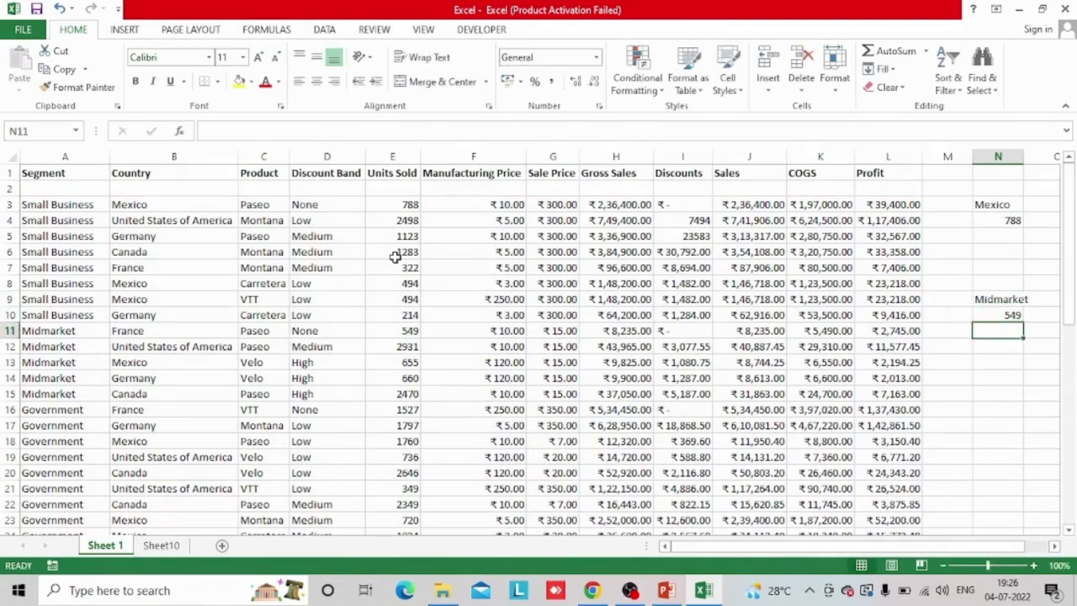
# Change the lookup value in N9 to Government
pyautogui.press('Up')
pyautogui.press('Up')
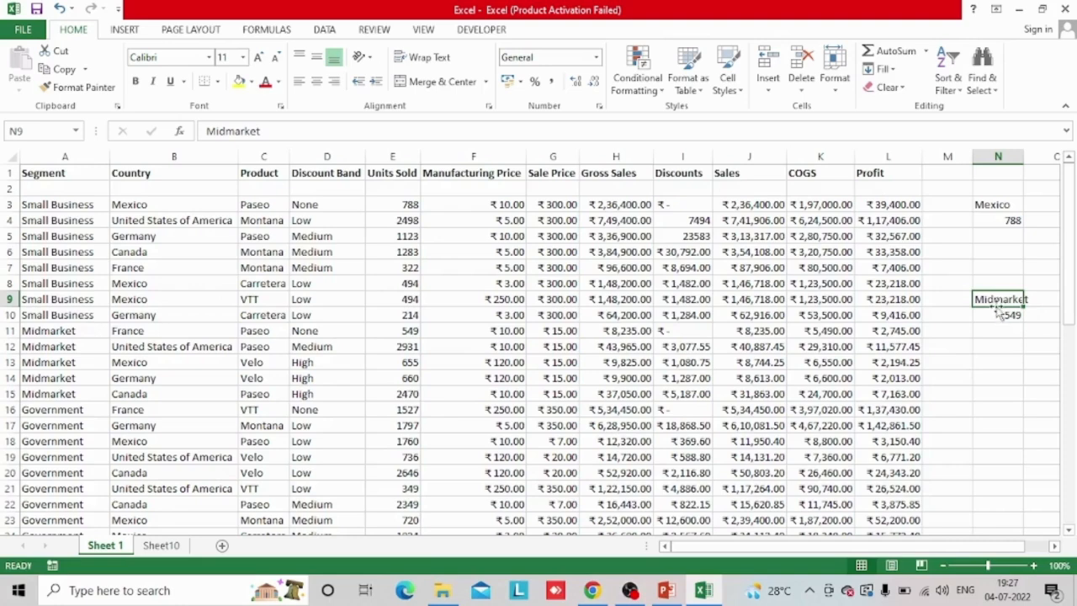
pyautogui.write('Gove')
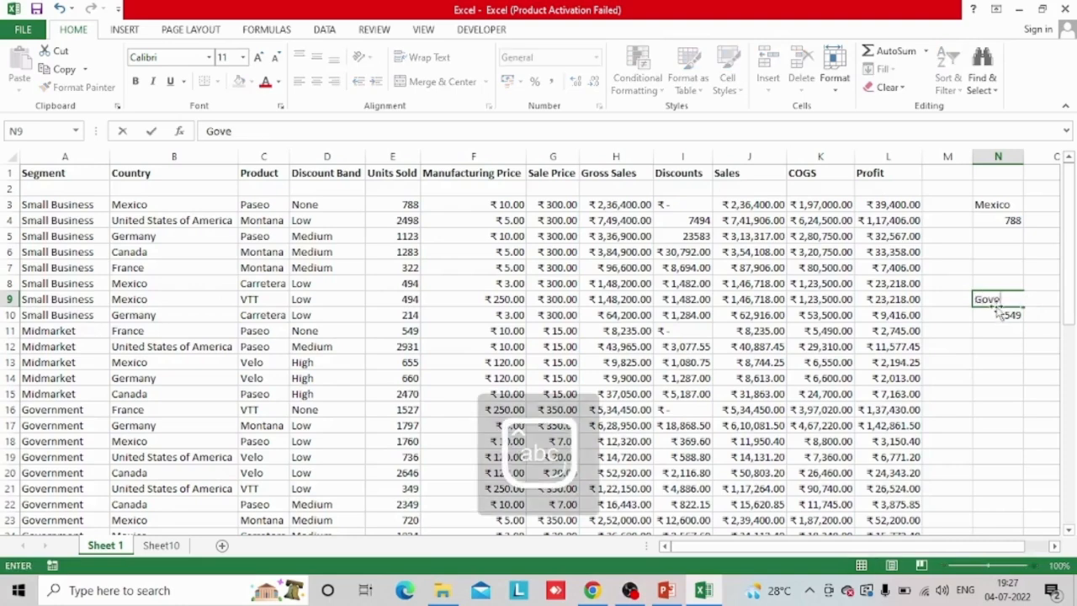
pyautogui.write('rnment')
pyautogui.press('Return')
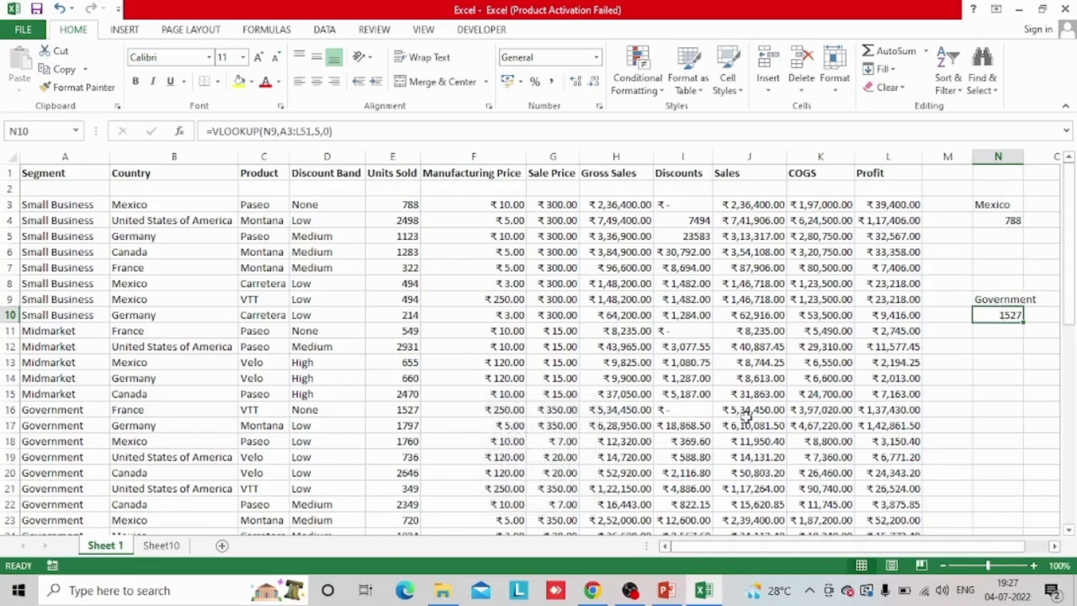
# Clear the lookup values and VLOOKUP formulas from N3:N10
pyautogui.hotkey('shift', 'Up')
pyautogui.hotkey('shift', 'Up')
pyautogui.hotkey('shift', 'Up')
pyautogui.hotkey('shift', 'Up')
pyautogui.hotkey('shift', 'Up')
pyautogui.hotkey('shift', 'Up')
pyautogui.hotkey('shift', 'Up')
pyautogui.press('Delete')
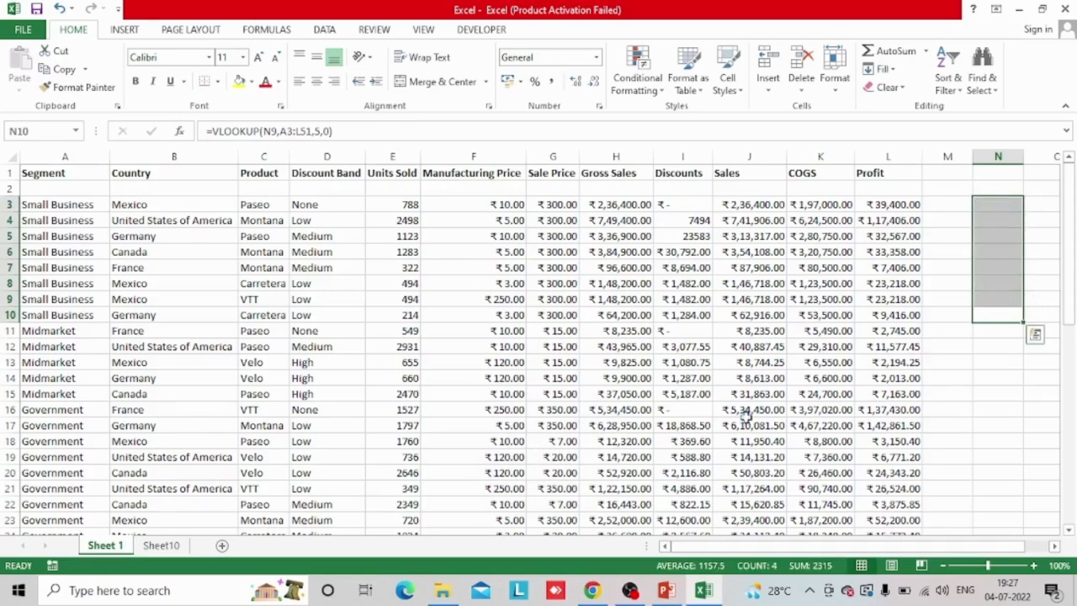
# Review the Vlookup syntax slide in PowerPoint, return to the Excel sales sheet and select cell J9
pyautogui.hotkey('alt', 'Tab')
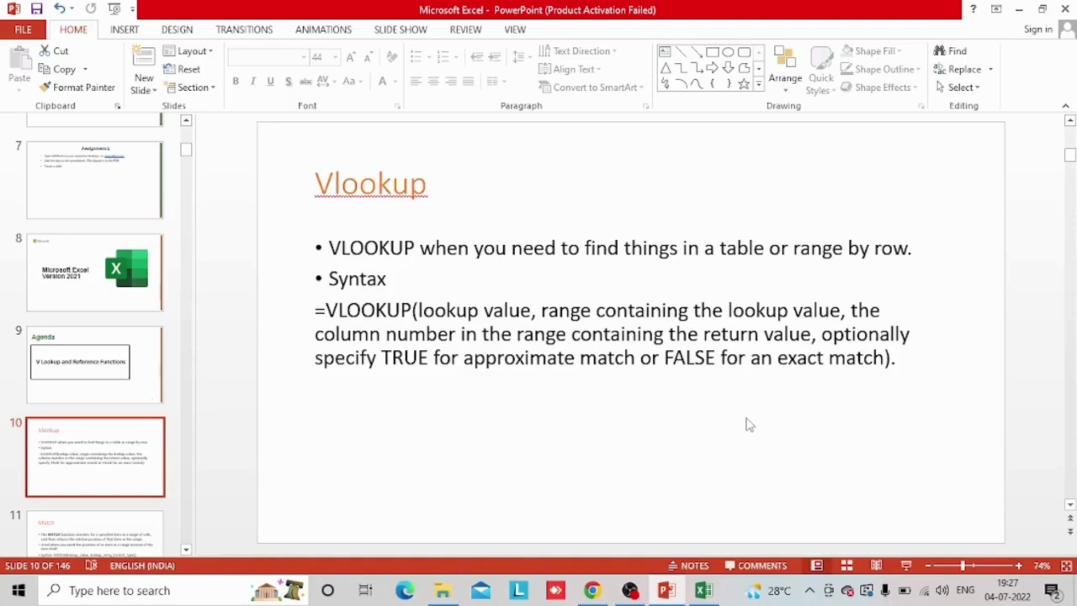
pyautogui.hotkey('alt', 'Tab')
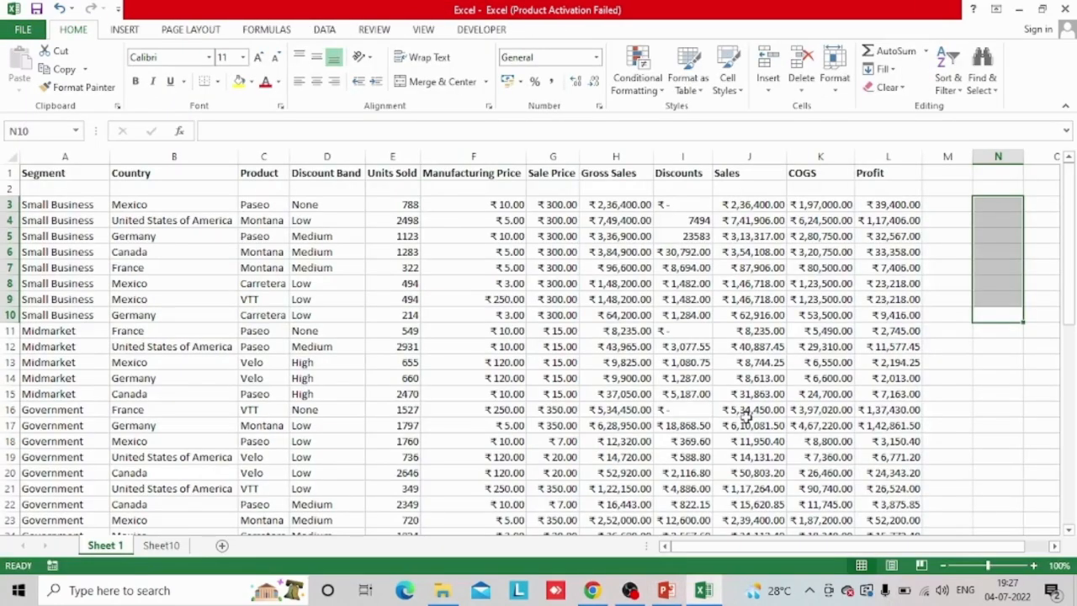
pyautogui.press('Left')
pyautogui.press('Left')
pyautogui.press('Left')
pyautogui.press('Left')
pyautogui.press('Up')
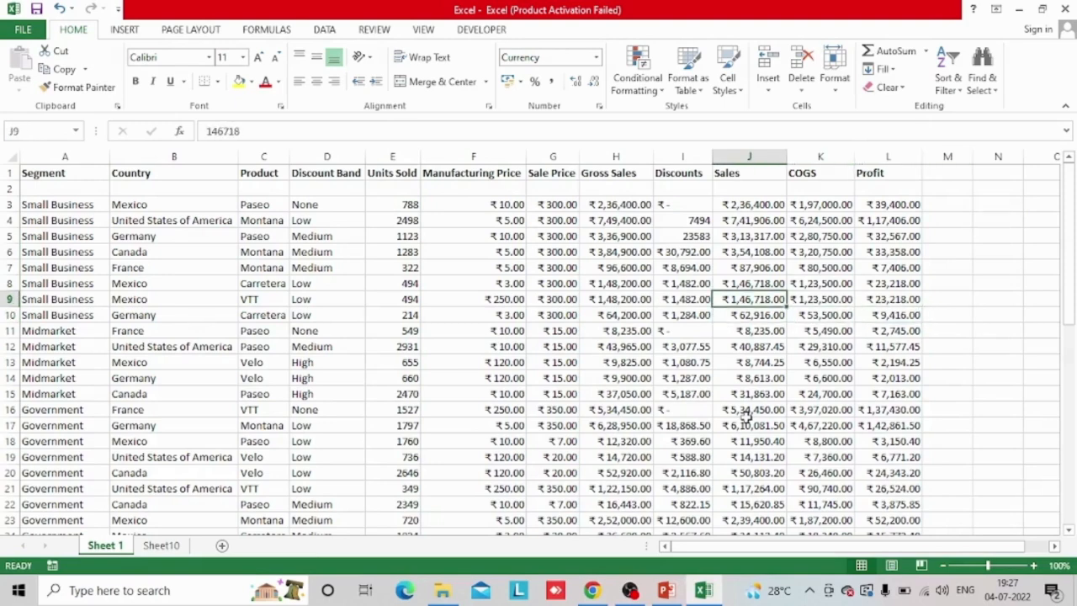
pyautogui.hotkey('ctrl', 'Up')
pyautogui.press('Left')
pyautogui.press('Up')
pyautogui.press('Left')
pyautogui.press('Left')
pyautogui.press('Left')
pyautogui.press('Left')
pyautogui.press('Home')
pyautogui.press('Down')
pyautogui.press('Right')
pyautogui.press('Right')
pyautogui.press('Right')
pyautogui.press('Right')
pyautogui.press('Right')
pyautogui.press('Right')
pyautogui.press('Right')
pyautogui.press('Right')
pyautogui.press('Right')
pyautogui.press('Right')
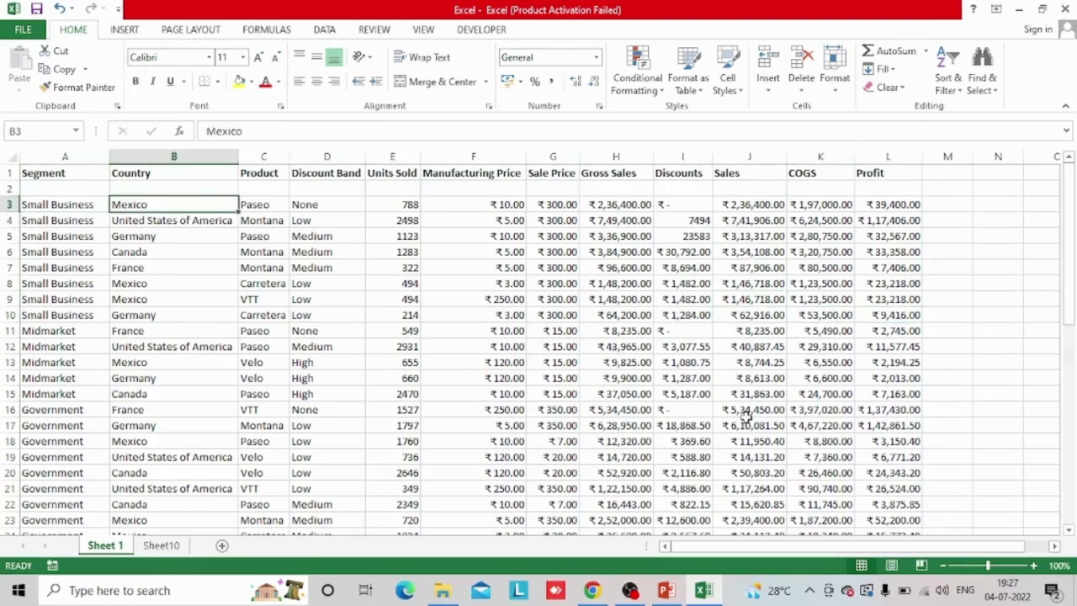
# Switch to the PowerPoint presentation and open the Match slide
pyautogui.hotkey('alt', 'Tab')
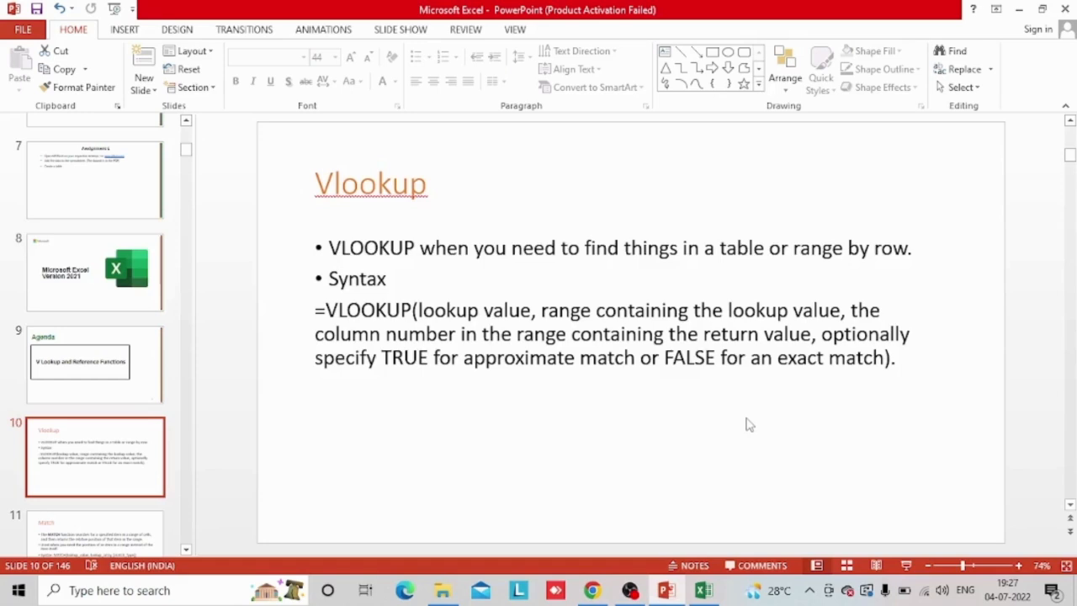
pyautogui.click(145, 513)
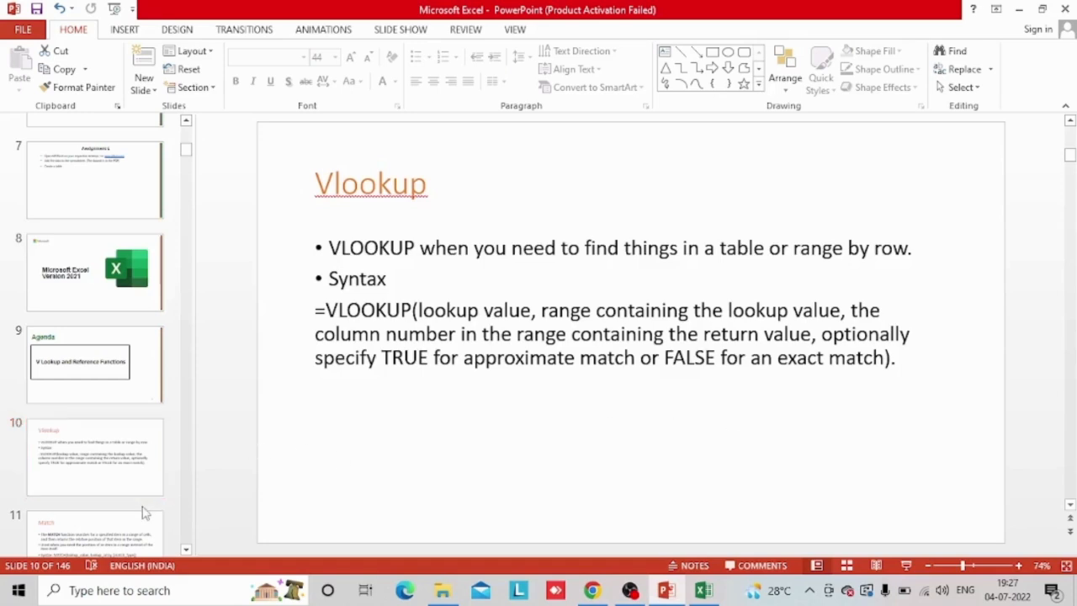
pyautogui.click(130, 540)
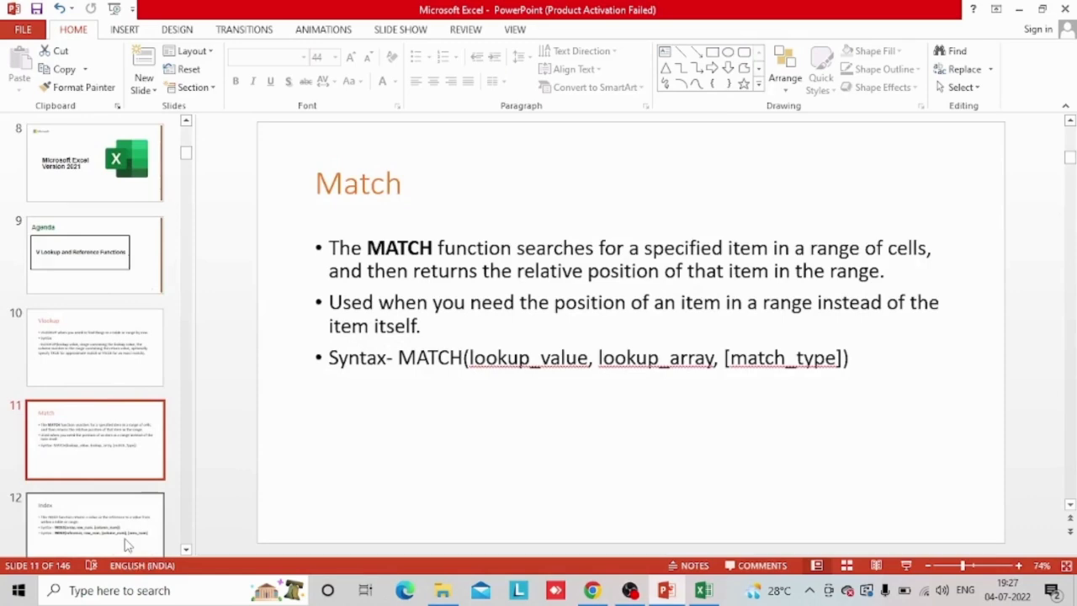
pyautogui.hotkey('alt', 'Tab')
pyautogui.press('Right')
pyautogui.press('Right')
pyautogui.press('Right')
pyautogui.press('Left')
pyautogui.press('Left')
pyautogui.press('Left')
pyautogui.press('Left')
pyautogui.press('Left')
pyautogui.press('Left')
pyautogui.press('Left')
pyautogui.press('Left')
pyautogui.press('Left')
pyautogui.press('Left')
pyautogui.press('Left')
pyautogui.press('Left')
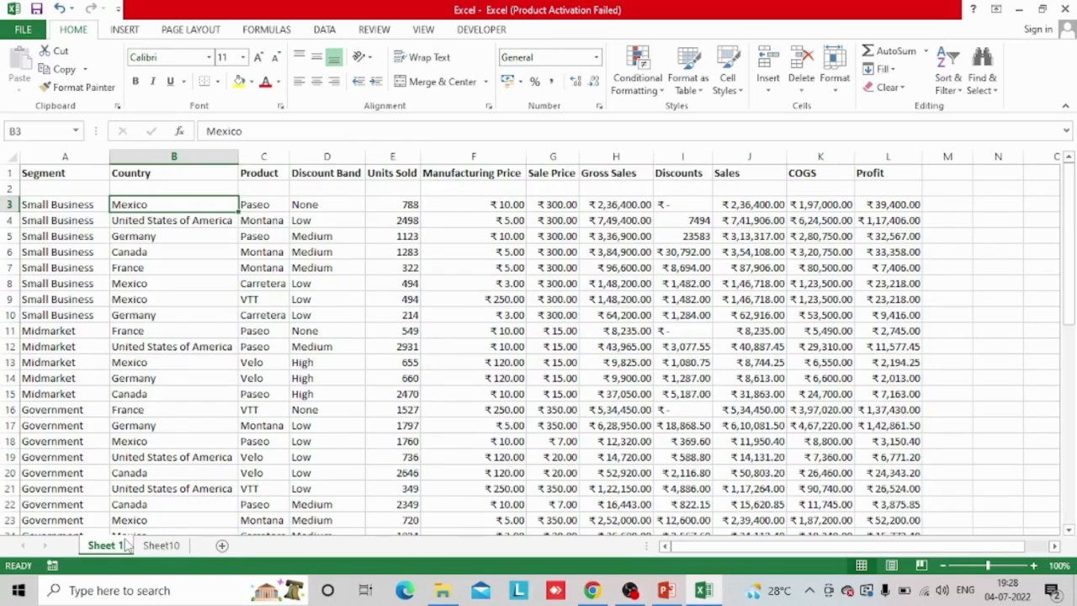
# Return to PowerPoint and review the purpose and syntax of the MATCH function on the Match slide
pyautogui.hotkey('alt', 'Tab')
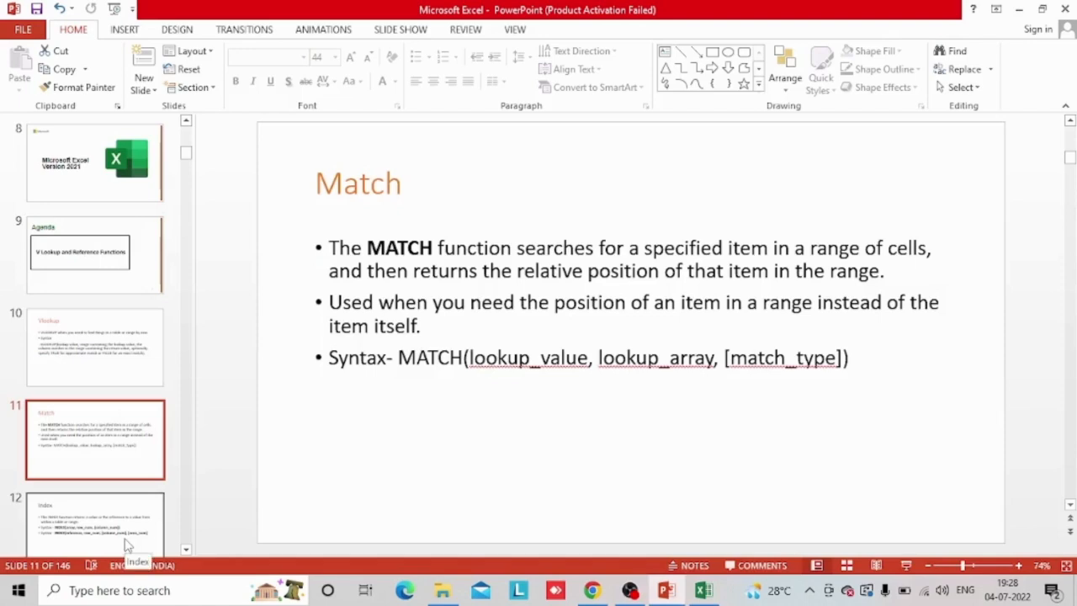
pyautogui.press('Up')
pyautogui.press('Down')
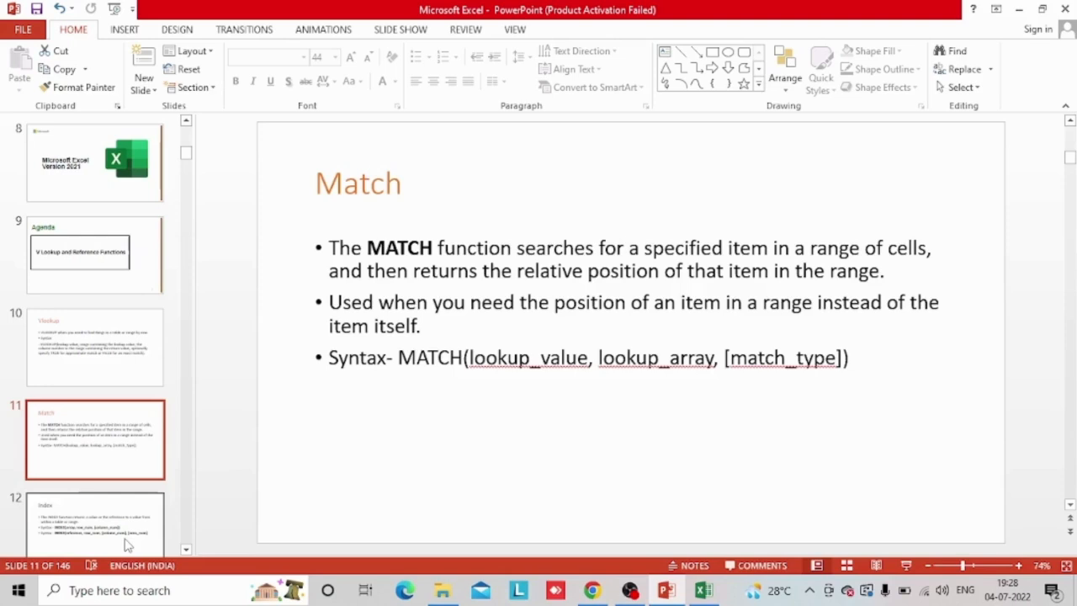
pyautogui.hotkey('alt', 'Tab')
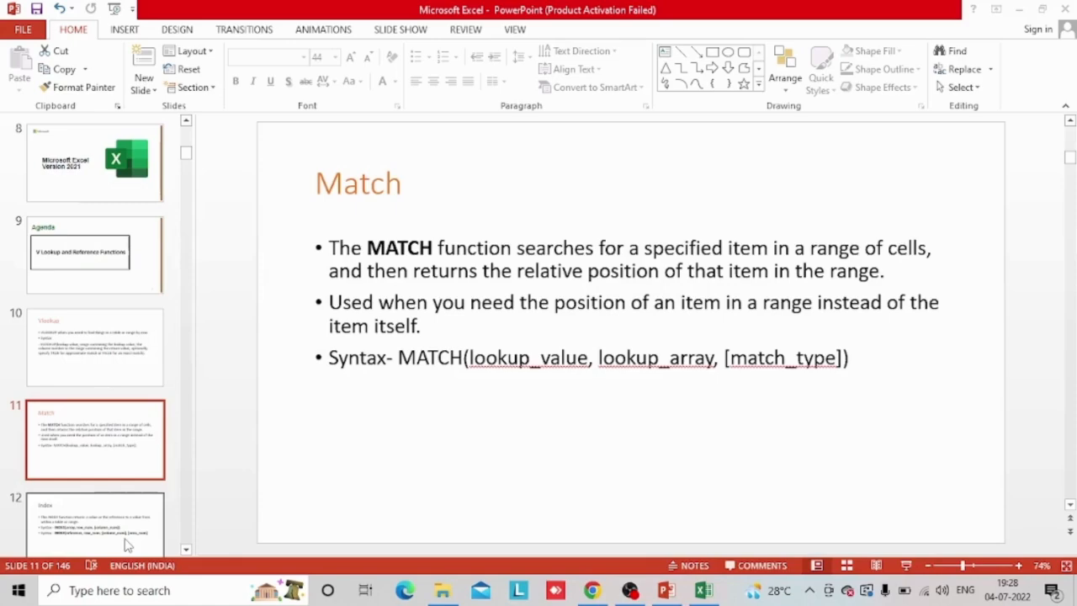
# Restore the PowerPoint window to a smaller size, move it over the Excel sheet, and return to the sheet
pyautogui.click(551, 539)
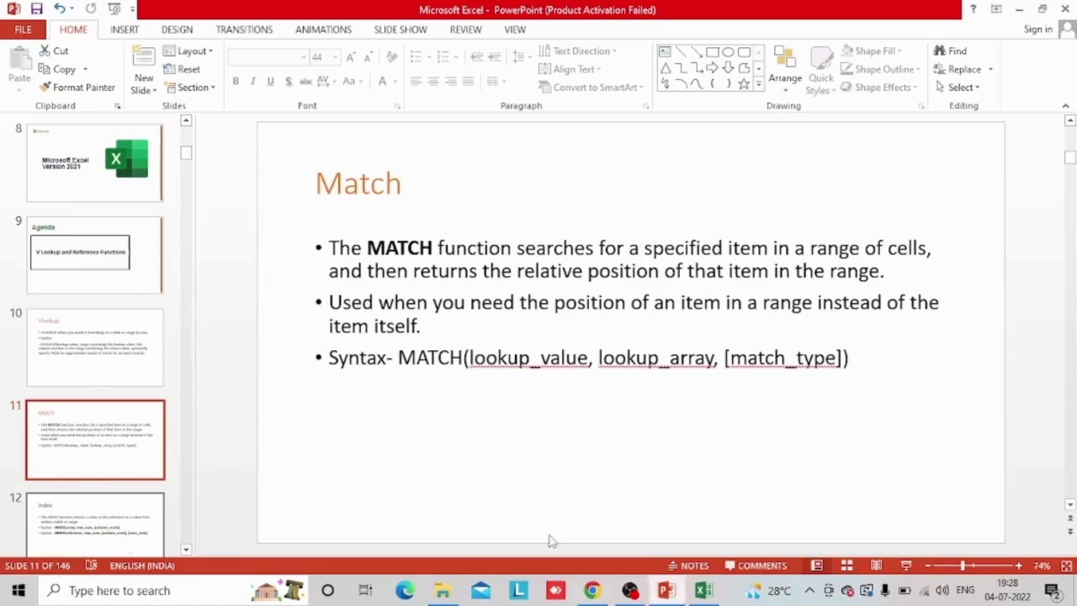
pyautogui.click(1042, 11)
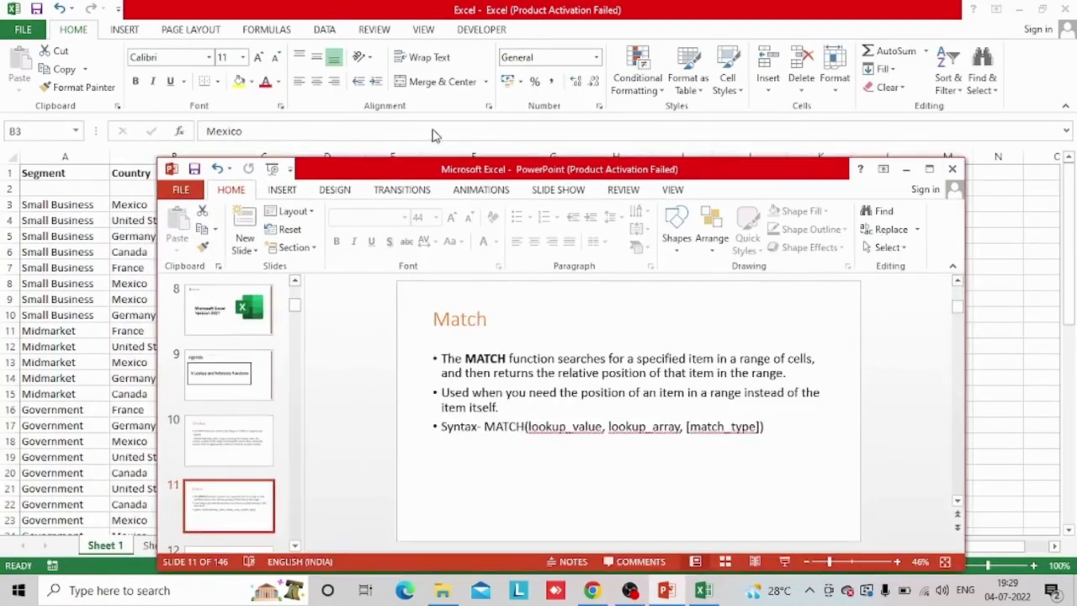
pyautogui.moveTo(790, 172); pyautogui.dragTo(416, 121)
pyautogui.click(1000, 310)
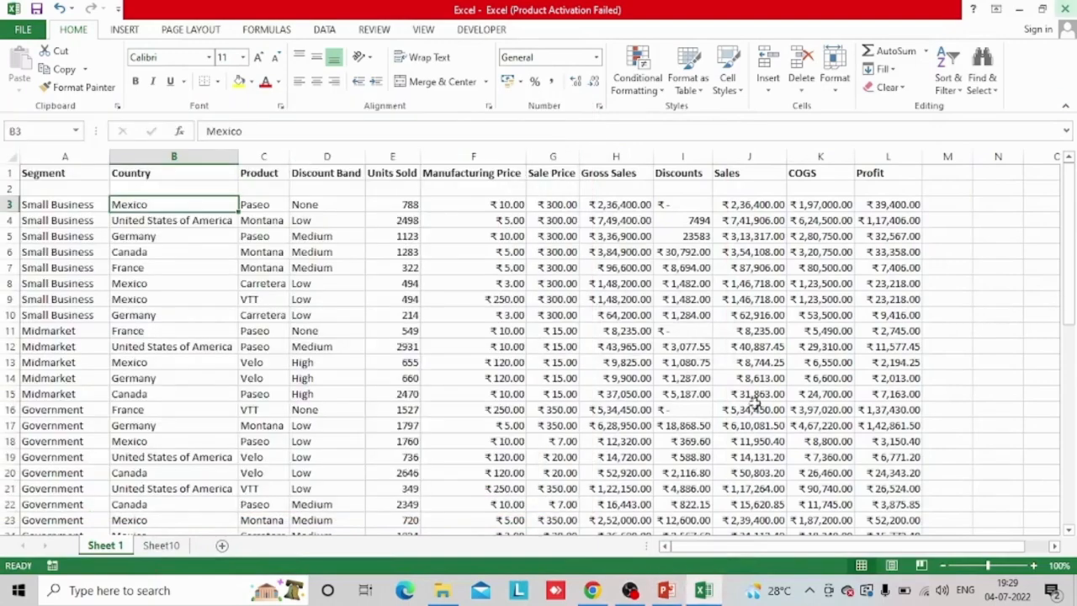
pyautogui.click(661, 592)
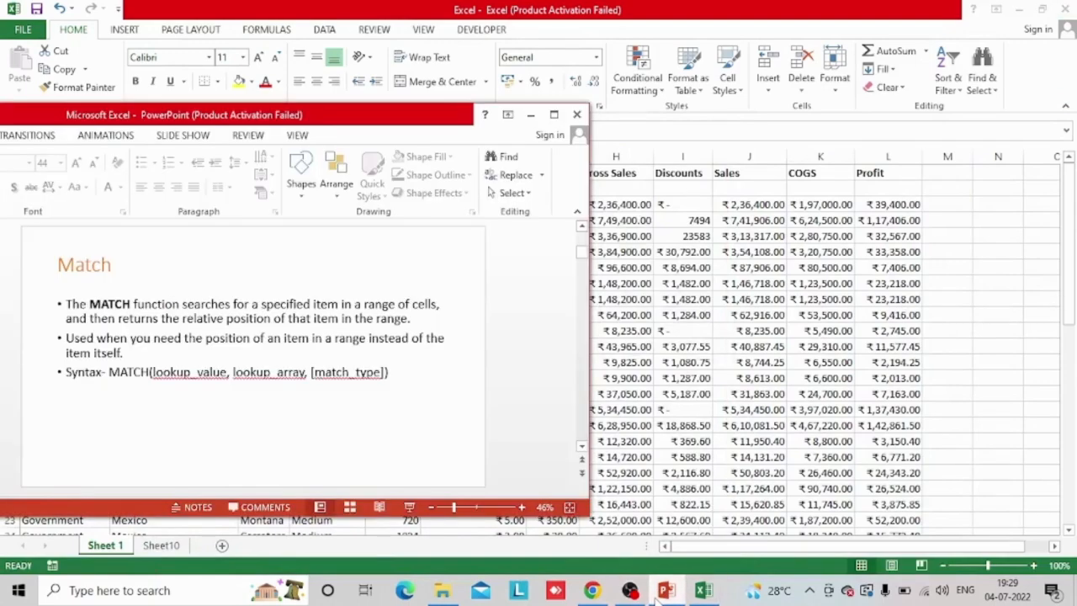
pyautogui.click(661, 593)
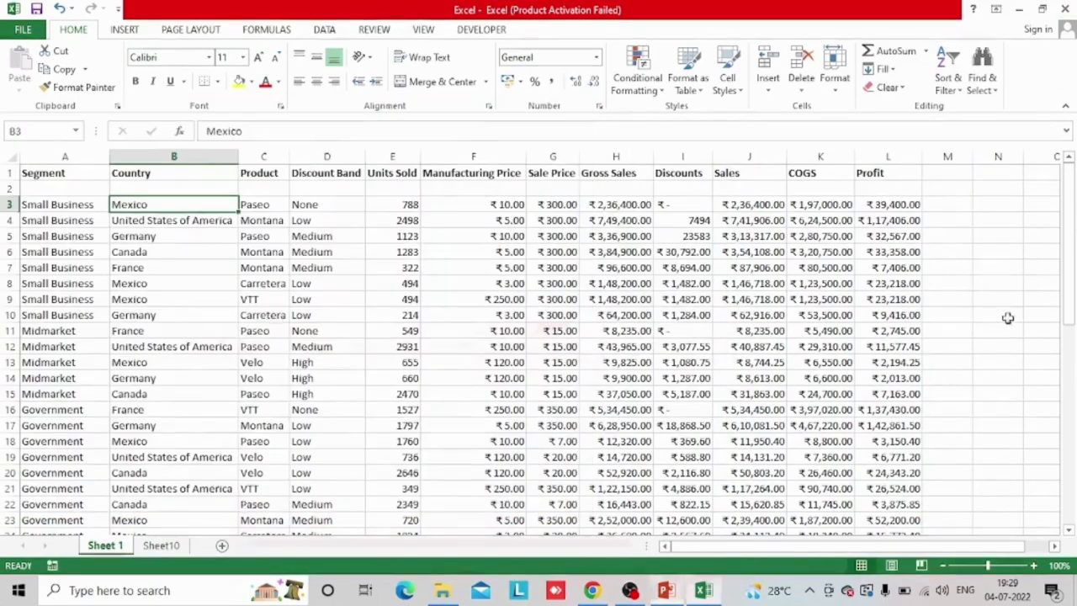
# Enter Mexico as the lookup value in cell N7
pyautogui.click(987, 266)
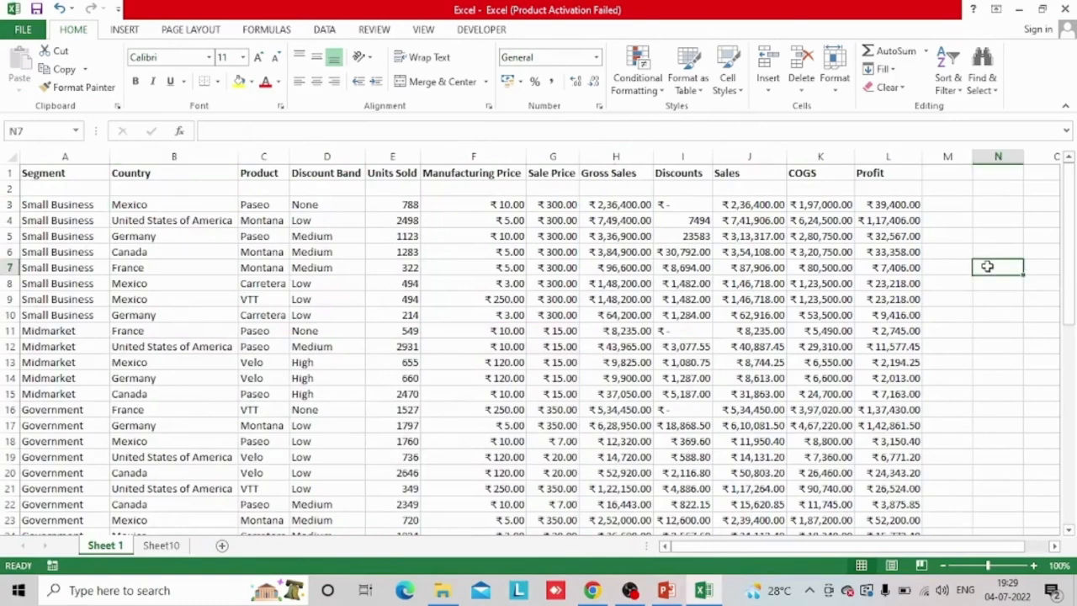
pyautogui.write('Mexico')
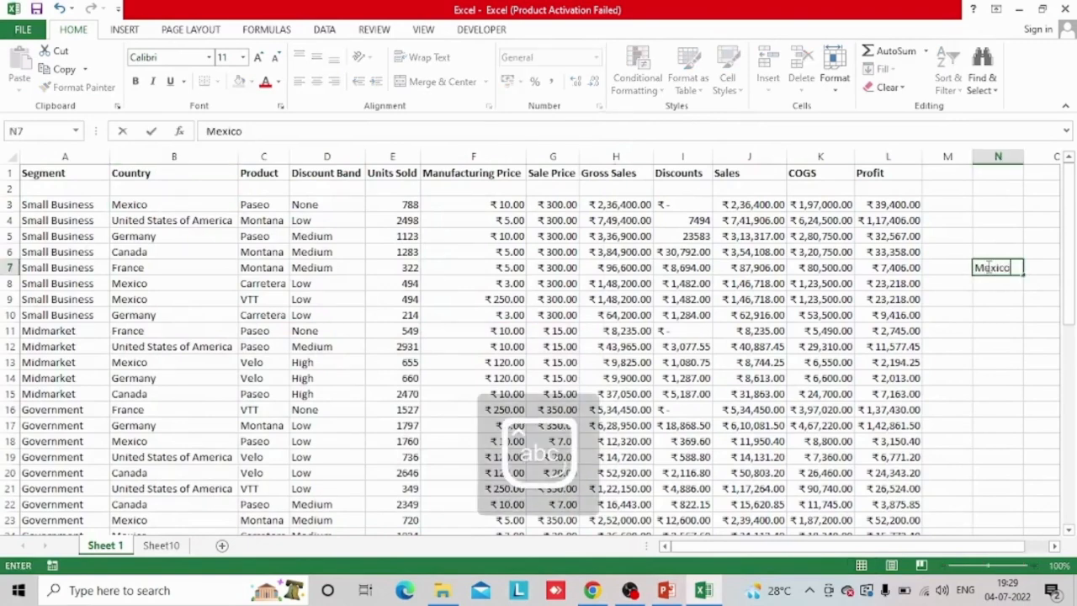
pyautogui.press('Return')
# Enter a MATCH formula in N8 that looks up N7 in the range B3:L51 with exact match type 0
pyautogui.write('=mat')
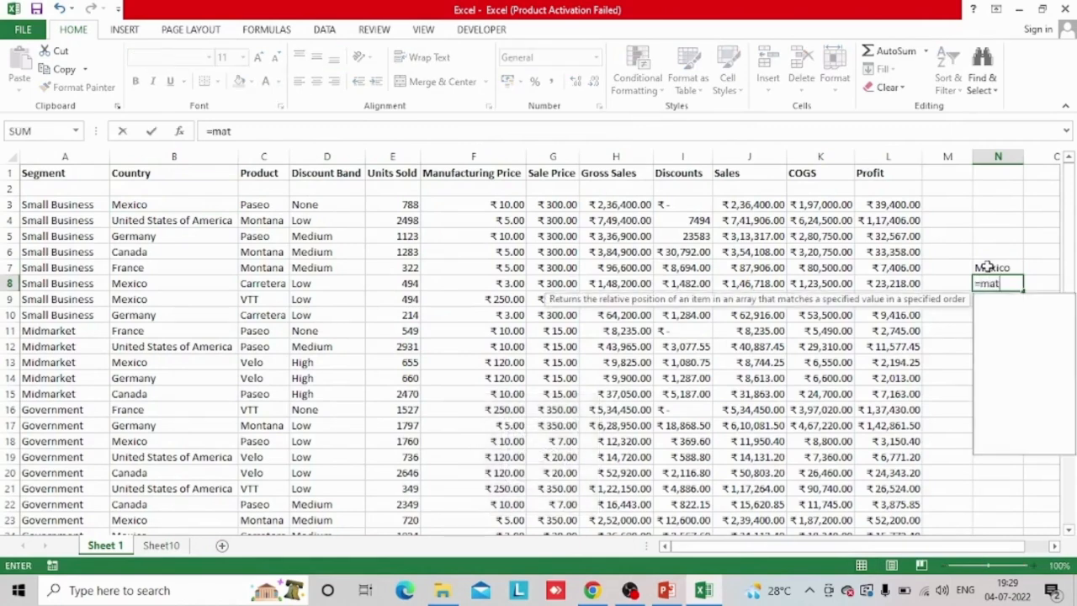
pyautogui.write('ch(')
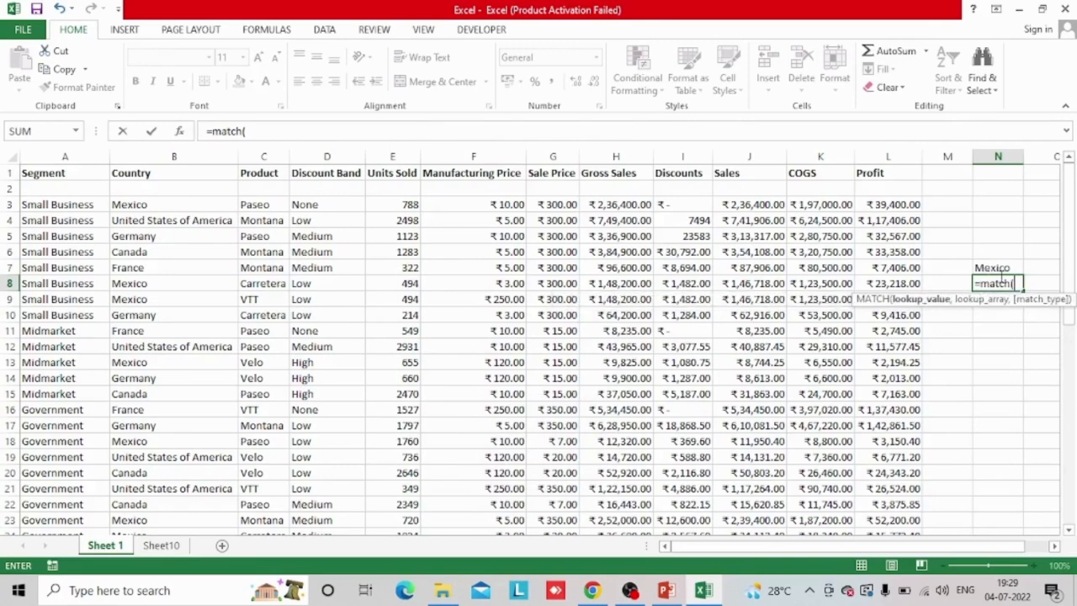
pyautogui.click(999, 266)
pyautogui.write(',')
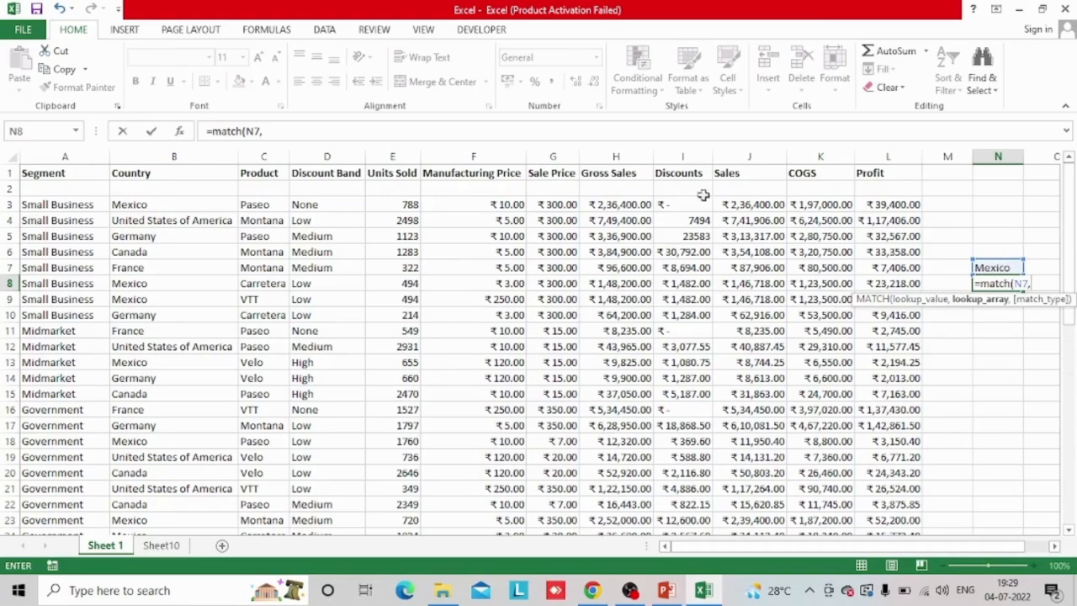
pyautogui.click(168, 202)
pyautogui.hotkey('ctrl', 'shift', 'Right')
pyautogui.hotkey('ctrl', 'shift', 'Down')
pyautogui.write(',')
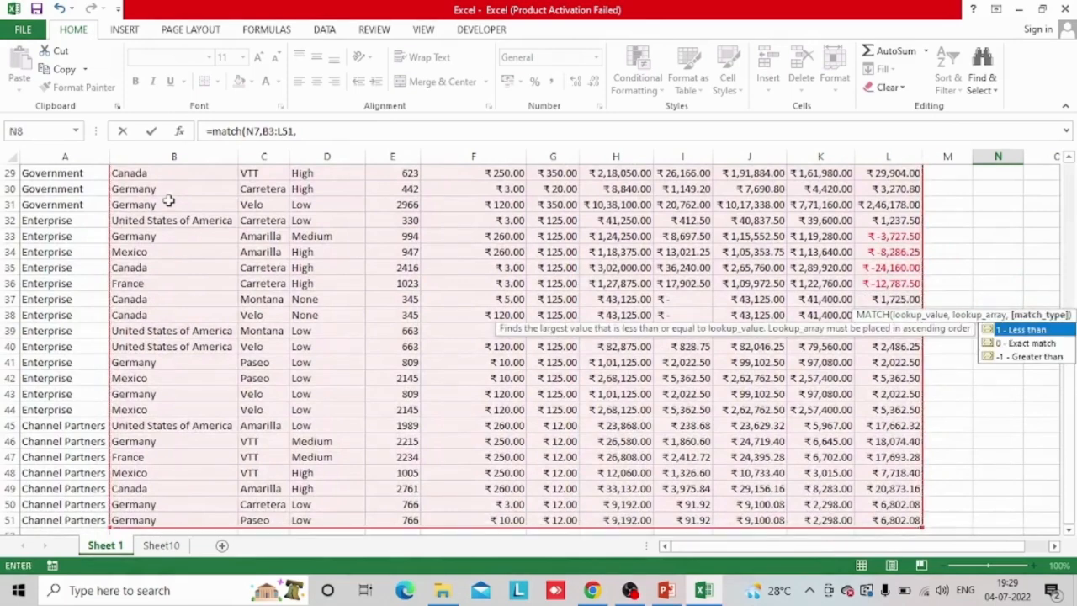
pyautogui.write('0')
pyautogui.press('Return')
# Examine the MATCH formula in N8 and the ranges it references without changing it
pyautogui.press('Up')
pyautogui.press('Up')
pyautogui.press('Up')
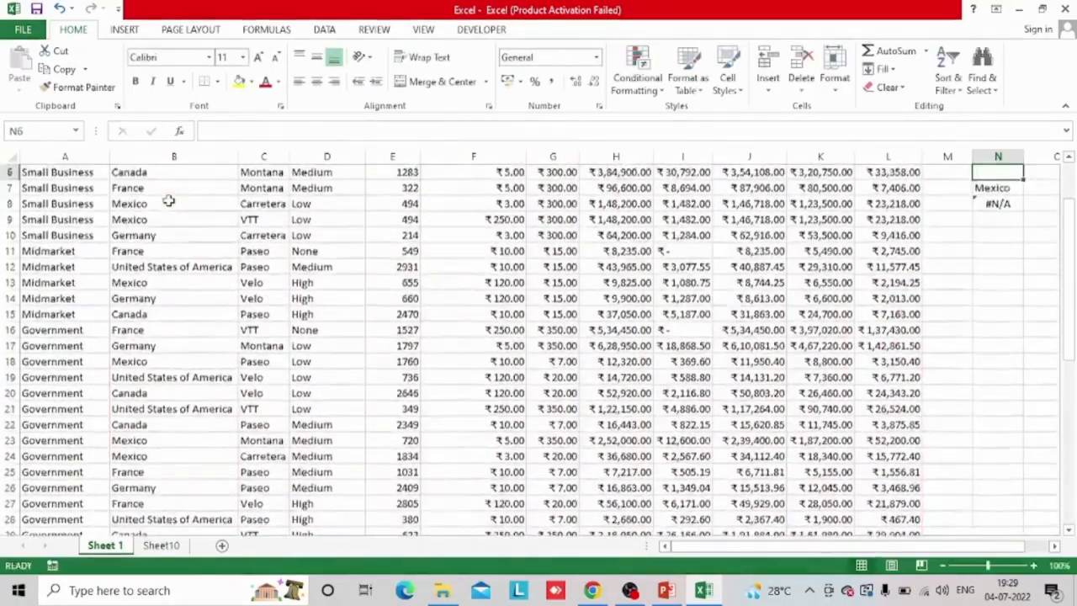
pyautogui.press('Up')
pyautogui.press('Up')
pyautogui.press('Up')
pyautogui.press('Up')
pyautogui.press('Up')
pyautogui.press('Down')
pyautogui.press('Down')
pyautogui.press('Down')
pyautogui.press('Down')
pyautogui.press('Down')
pyautogui.press('Down')
pyautogui.press('Down')
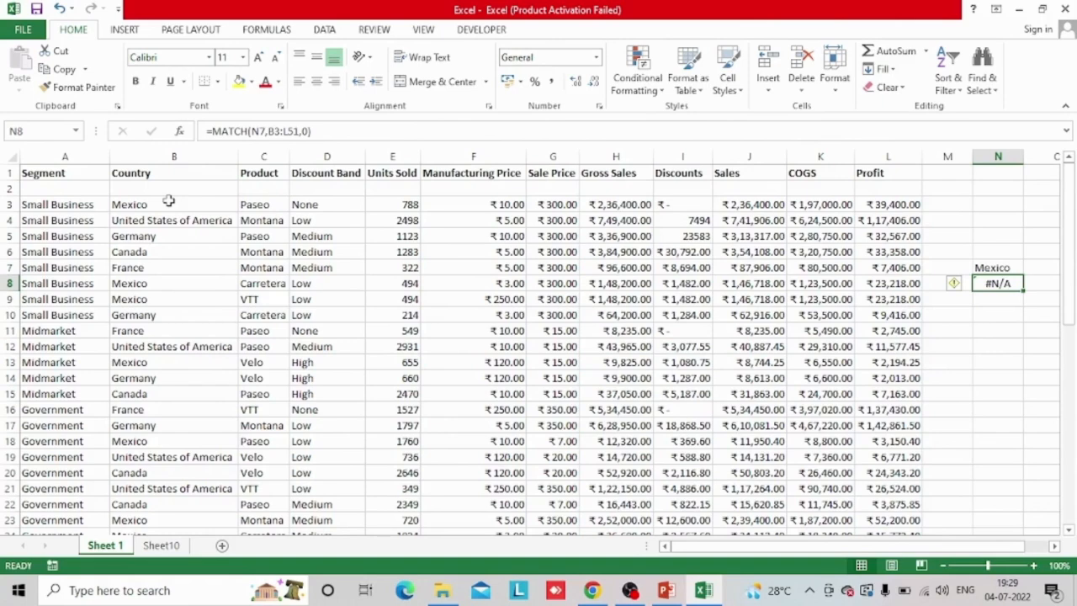
pyautogui.press('F2')
pyautogui.press('Escape')
pyautogui.press('F2')
pyautogui.press('Escape')
pyautogui.press('Return')
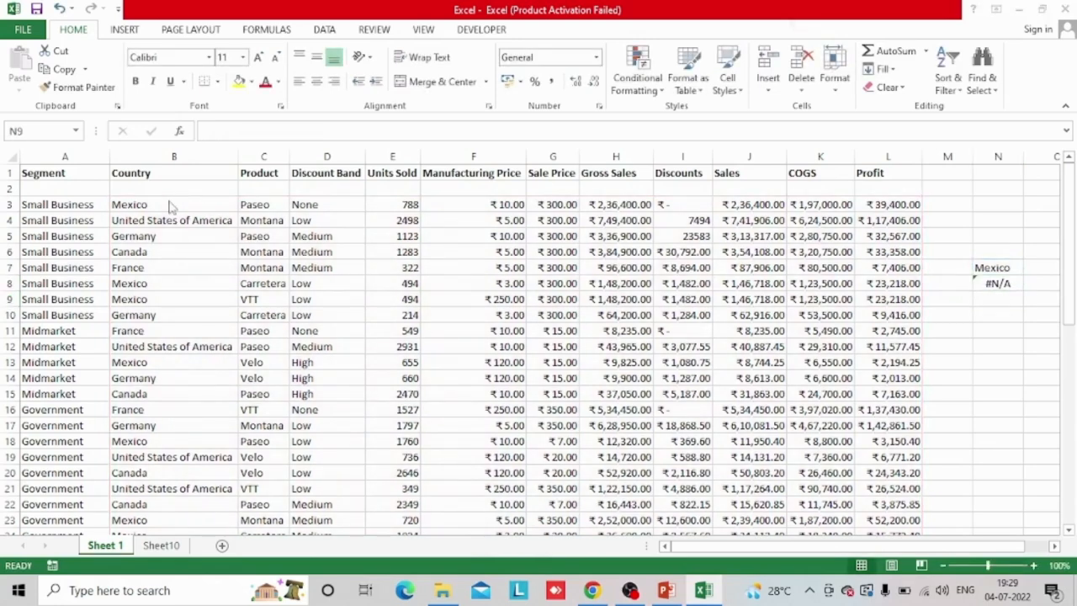
pyautogui.hotkey('alt', 'Tab')
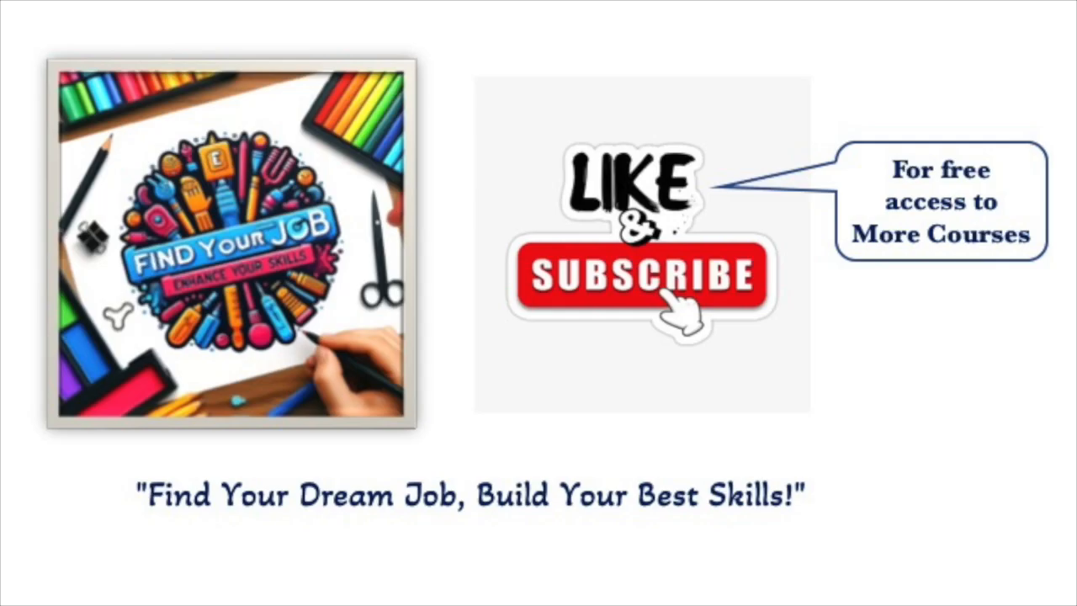